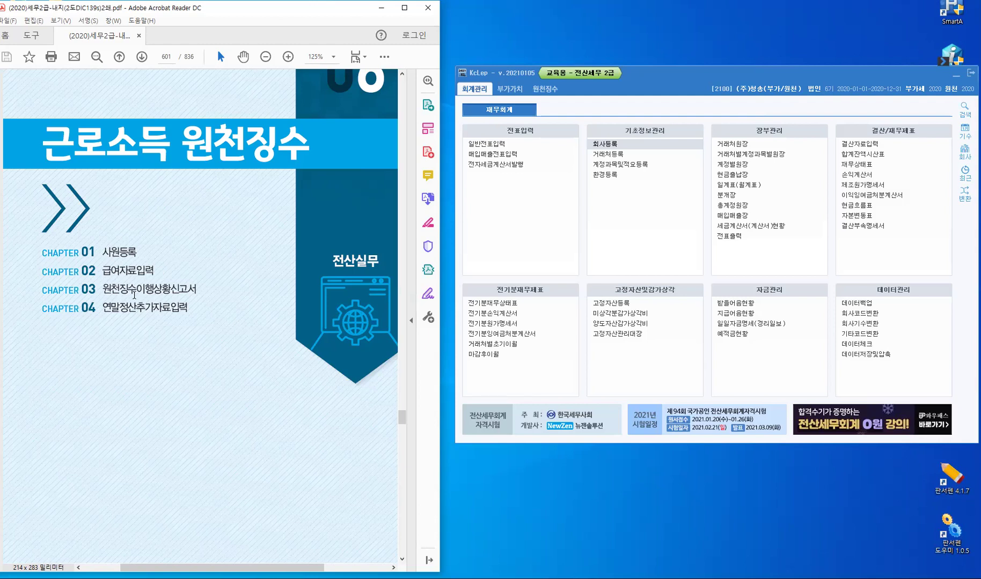
Advance the PDF from the page 601 chapter title to the NCS table on page 602
key(ctrl)
Scroll to page 603 so the entire 근로소득 프로세스 flowchart is in view
scroll(202, 348, down, 2)
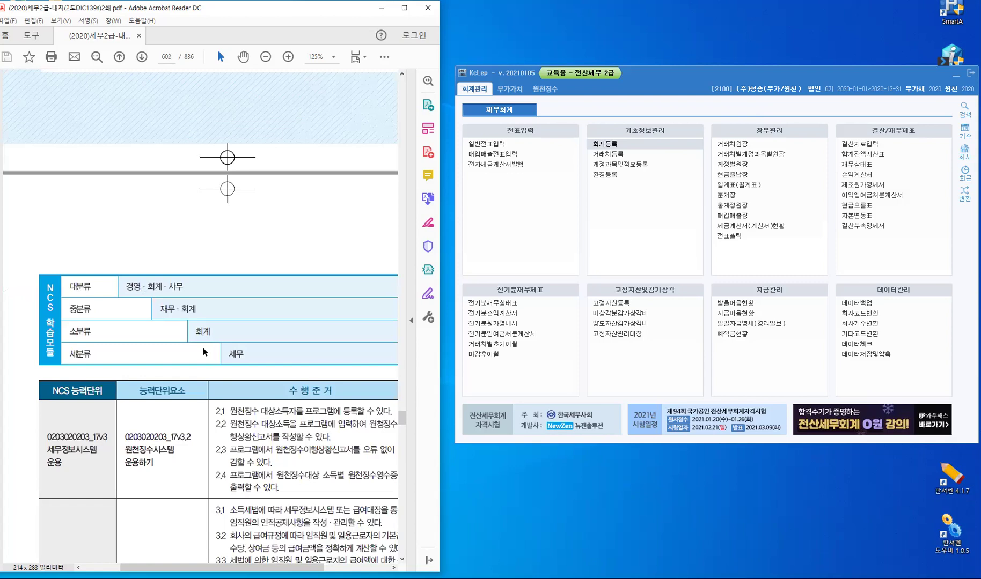
scroll(203, 348, down, 5)
scroll(204, 351, down, 3)
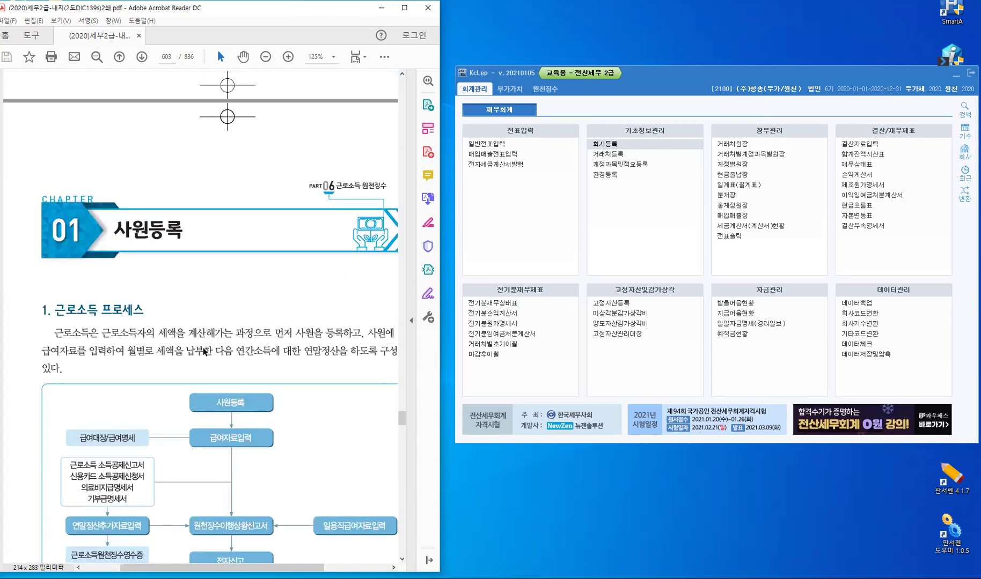
scroll(258, 528, down, 1)
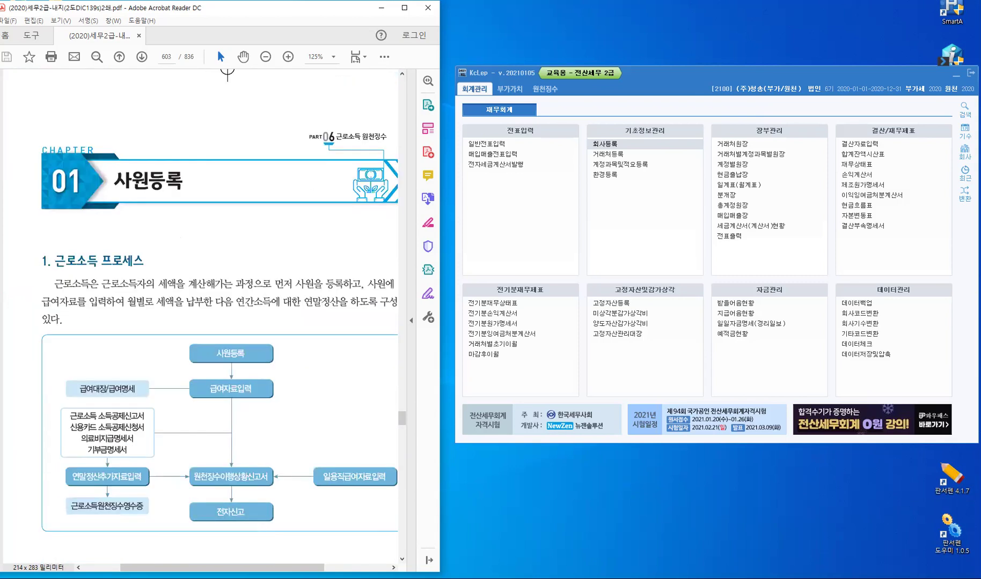
scroll(214, 348, right, 1)
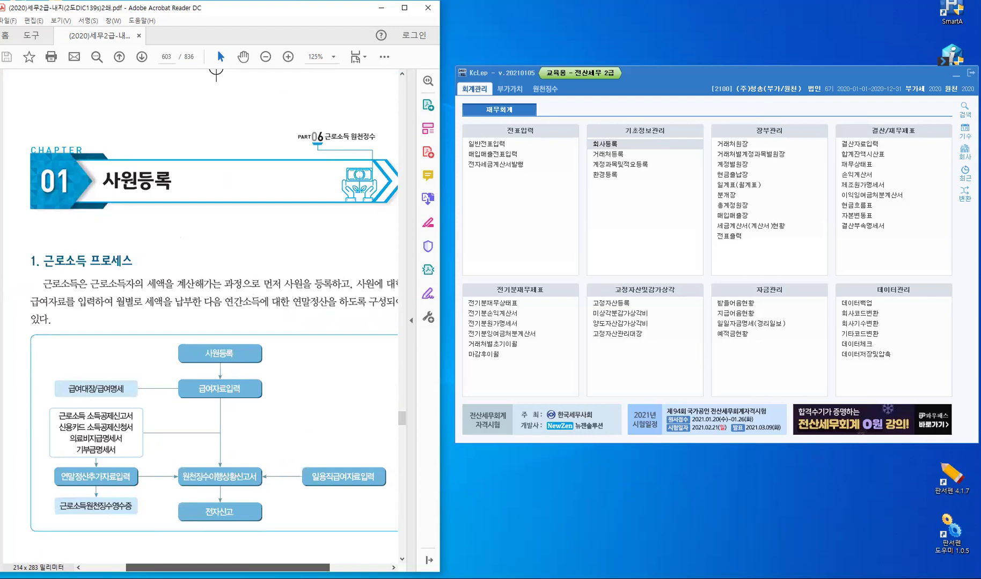
scroll(263, 455, right, 1)
scroll(263, 455, down, 3)
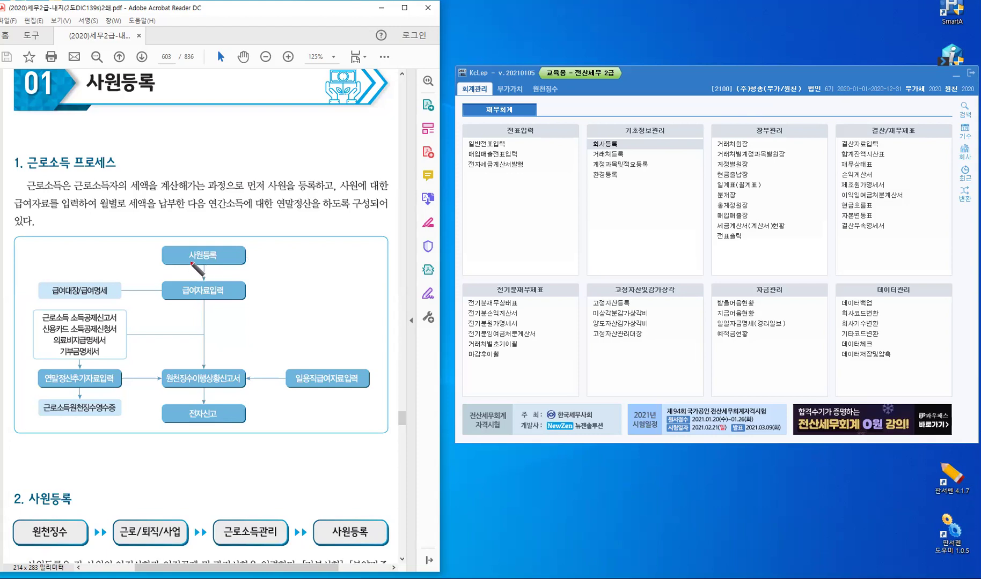
In red pen, underline 사원등록 and write 사원검색 beside 급여자료입력
drag(187, 262, 200, 263)
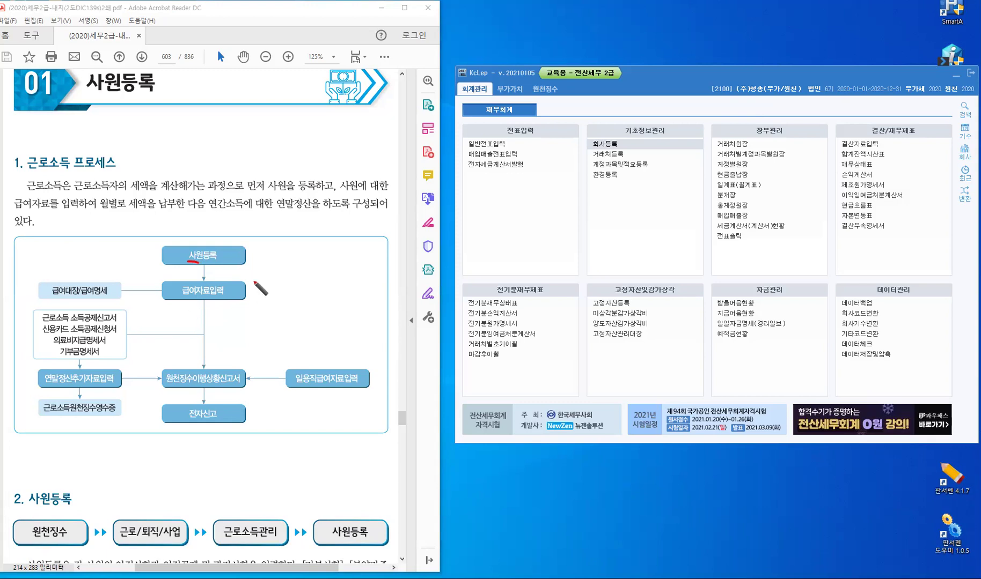
drag(254, 292, 287, 296)
drag(290, 292, 295, 297)
drag(298, 286, 298, 299)
drag(292, 301, 298, 306)
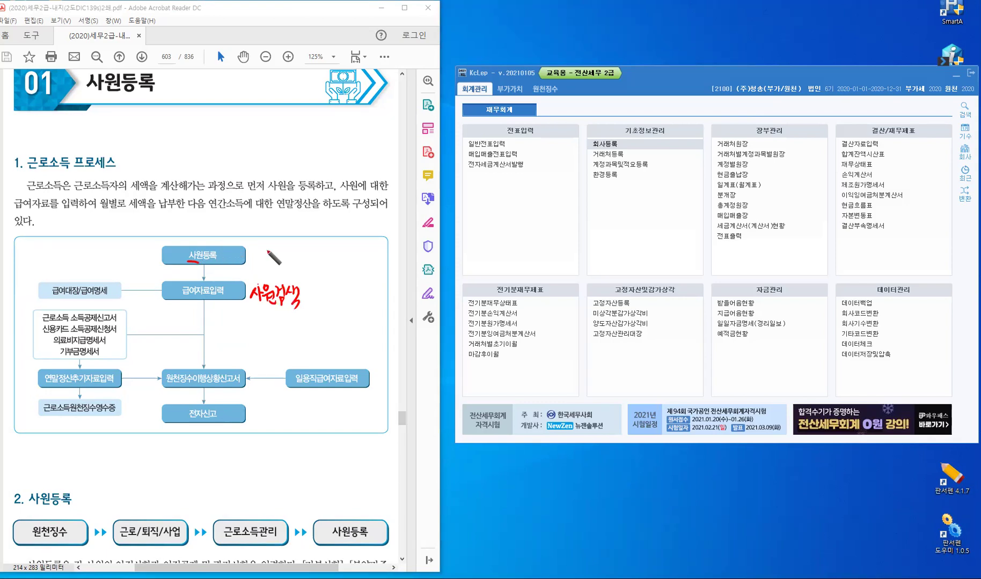
Write 5月 beside the 사원등록 box and 4개 수당 after the 사원검색 note
mouse_move(266, 250)
mouse_down()
mouse_move(267, 264)
mouse_move(280, 264)
mouse_up()
drag(273, 257, 278, 258)
drag(307, 283, 324, 303)
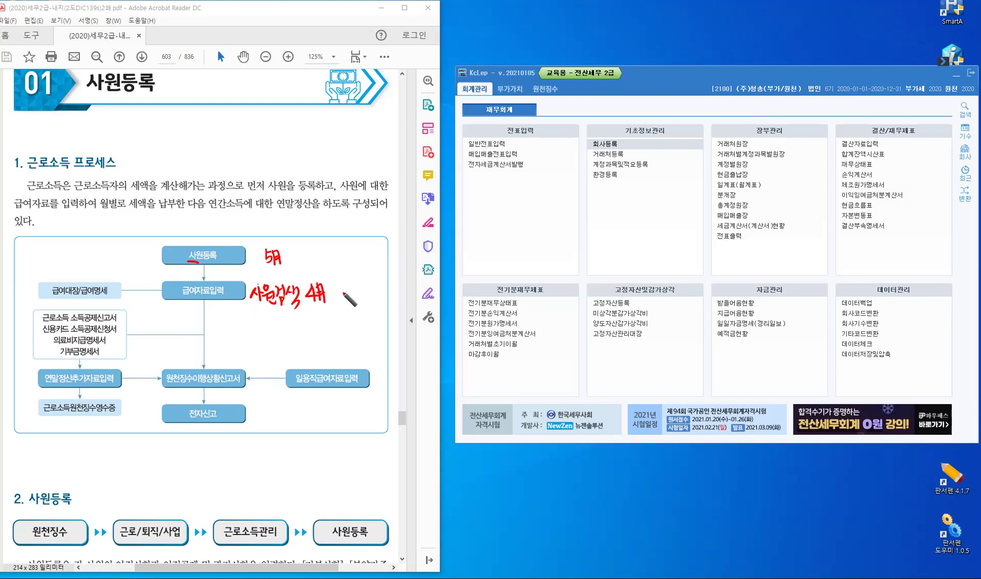
mouse_move(342, 284)
mouse_down()
mouse_move(341, 296)
mouse_move(354, 293)
mouse_up()
drag(358, 283, 359, 295)
drag(354, 296, 351, 302)
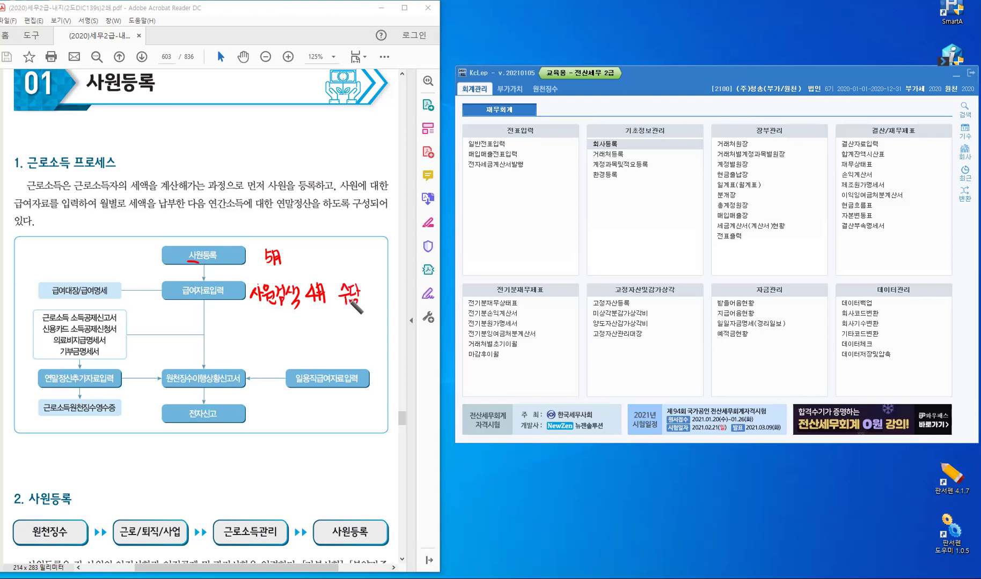
Write 공제 after 수당 and underline the 수당 공제 note
drag(365, 287, 369, 300)
click(377, 303)
drag(374, 286, 382, 301)
mouse_move(387, 283)
mouse_down()
mouse_move(387, 304)
mouse_move(401, 300)
mouse_up()
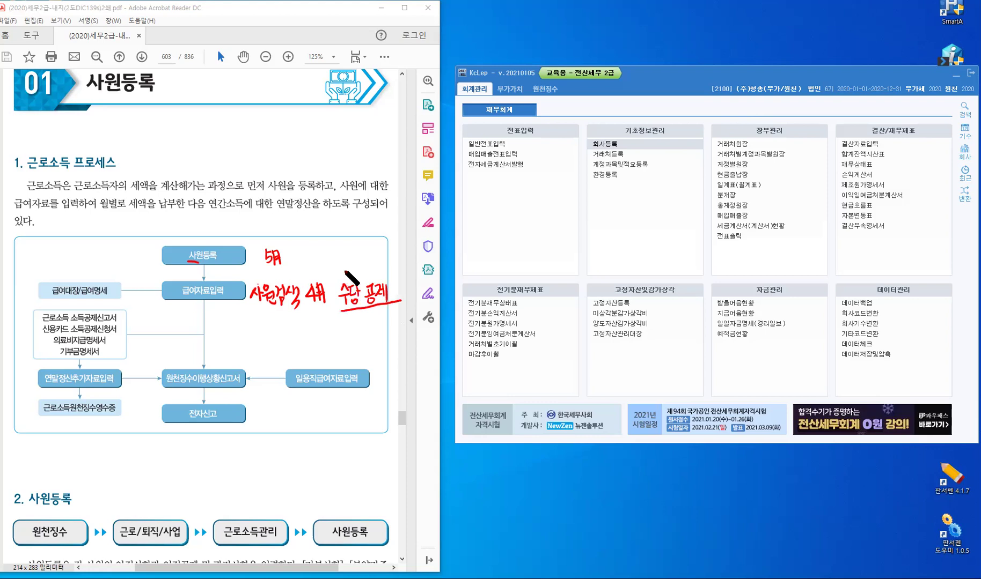
Draw a branch up from 수당 공제 labelled 과세 and 비과세
mouse_move(344, 280)
mouse_down()
mouse_move(345, 259)
mouse_move(368, 265)
mouse_move(338, 253)
mouse_up()
drag(338, 242, 338, 258)
drag(342, 245, 341, 252)
drag(347, 244, 347, 254)
mouse_move(350, 242)
mouse_down()
mouse_move(350, 258)
mouse_move(381, 263)
mouse_move(392, 252)
mouse_move(392, 264)
mouse_up()
drag(393, 257, 396, 260)
drag(399, 255, 401, 260)
drag(401, 254, 403, 254)
drag(405, 248, 409, 267)
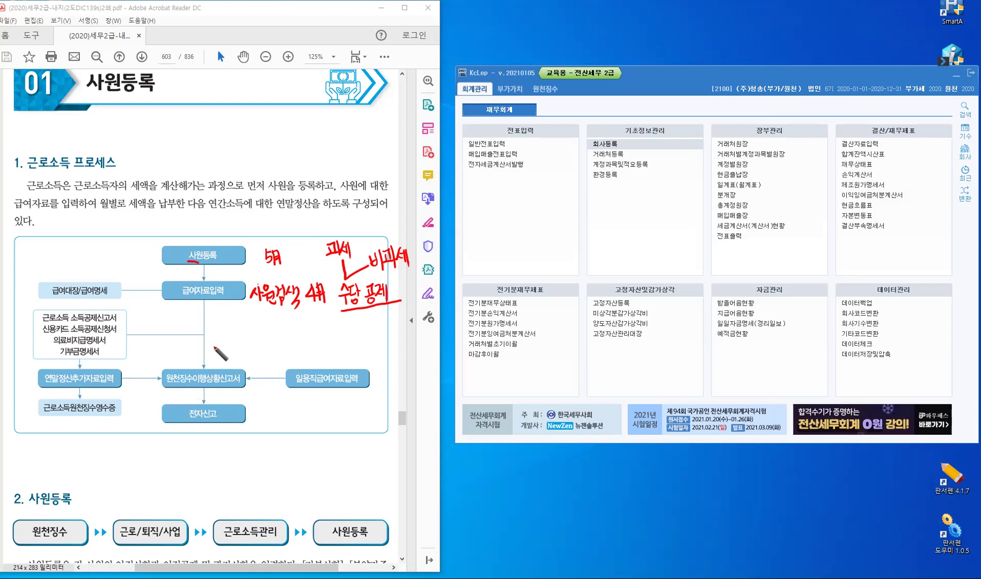
Write 소득세 above the 원천징수이행상황신고서 box
drag(214, 345, 209, 354)
drag(213, 350, 219, 356)
drag(215, 354, 216, 358)
drag(207, 361, 242, 360)
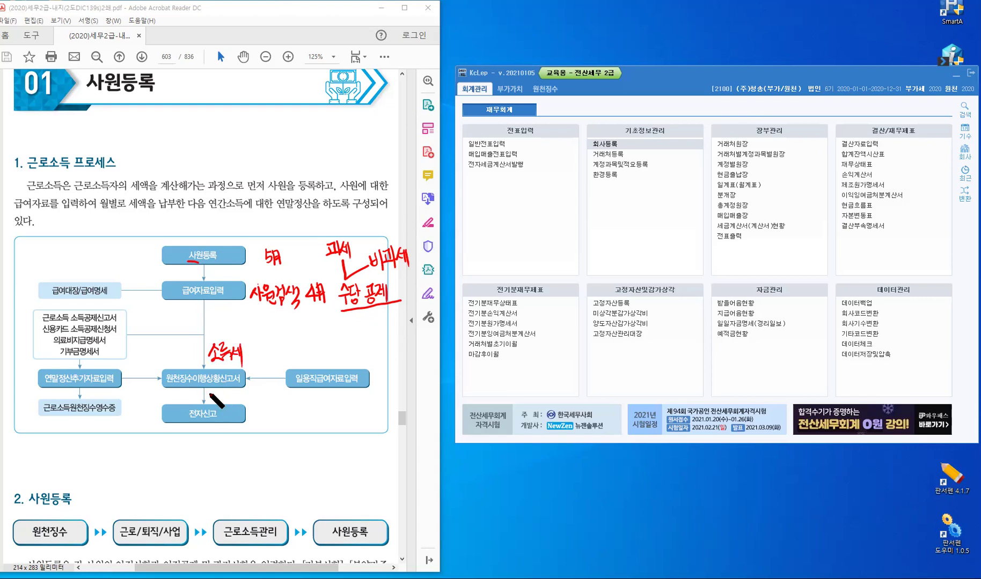
Add a short note before 소득세 and underline 연말정산 in the settlement box
mouse_move(176, 345)
mouse_down()
mouse_move(177, 360)
mouse_move(188, 357)
mouse_up()
drag(191, 345, 197, 362)
drag(43, 386, 72, 387)
Tick the deduction forms and bracket and label 의료비지급명세서 and 기부금명세서
drag(121, 313, 127, 312)
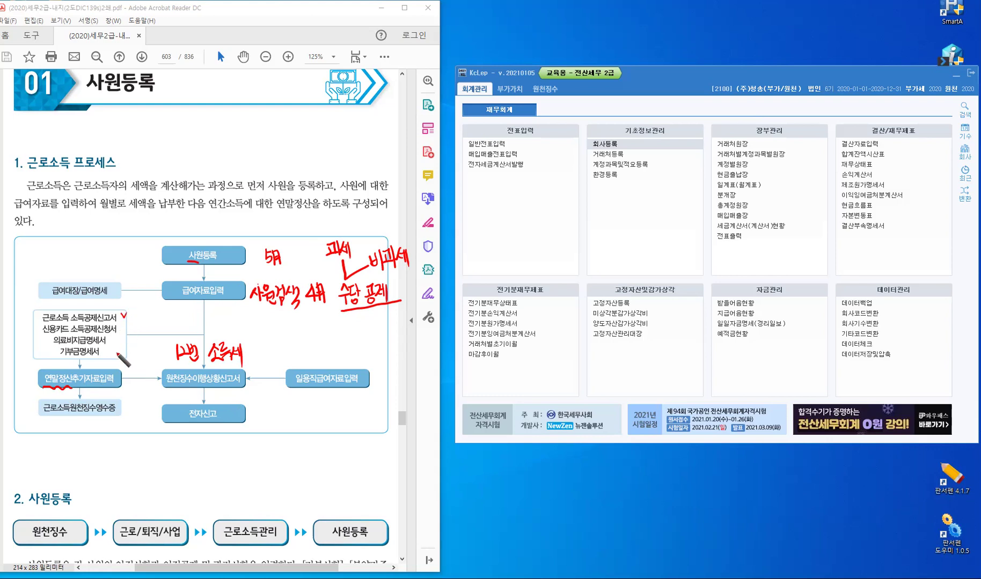
drag(119, 322, 109, 349)
mouse_move(49, 339)
mouse_down()
mouse_move(43, 352)
mouse_move(52, 353)
mouse_up()
mouse_move(29, 341)
mouse_down()
mouse_move(29, 354)
mouse_move(42, 351)
mouse_up()
drag(33, 354, 44, 352)
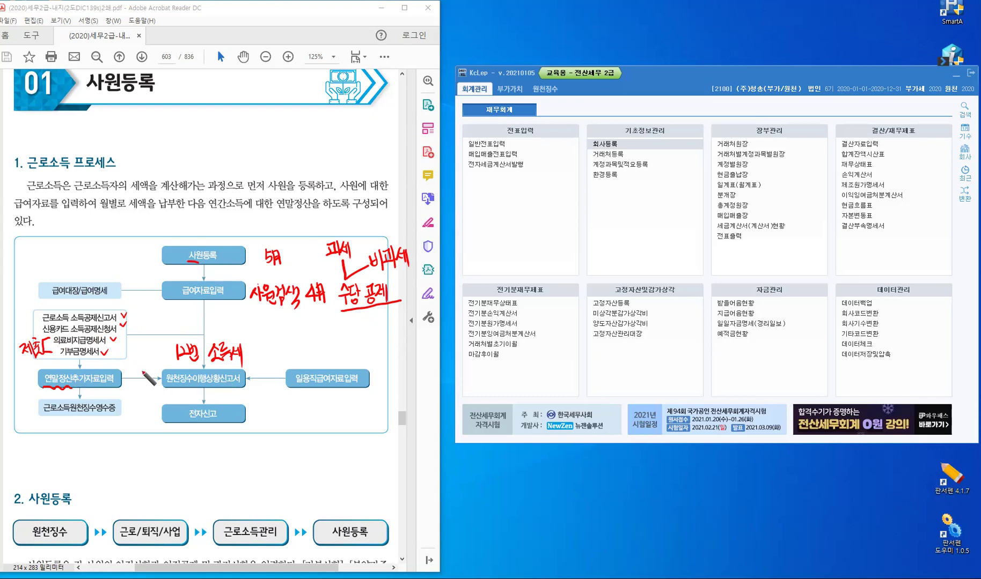
Write 3/10 and 7/10 beside the arrow and 지급명세서 under 근로소득원천징수영수증
drag(133, 363, 134, 373)
drag(143, 362, 143, 374)
drag(149, 366, 140, 395)
mouse_move(146, 386)
mouse_down()
mouse_move(146, 397)
mouse_move(151, 385)
mouse_up()
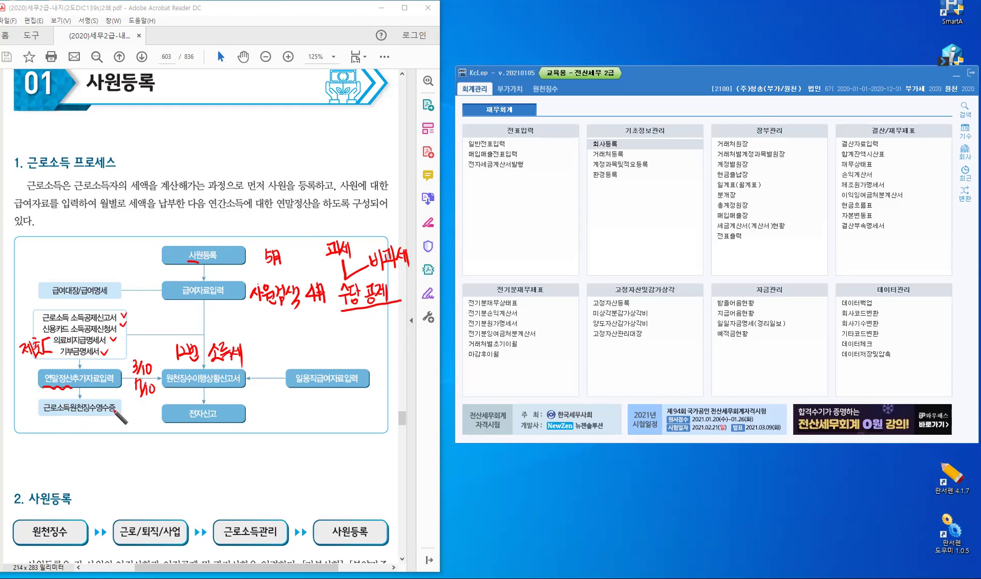
drag(57, 420, 56, 425)
mouse_move(61, 421)
mouse_down()
mouse_move(113, 429)
mouse_move(131, 414)
mouse_up()
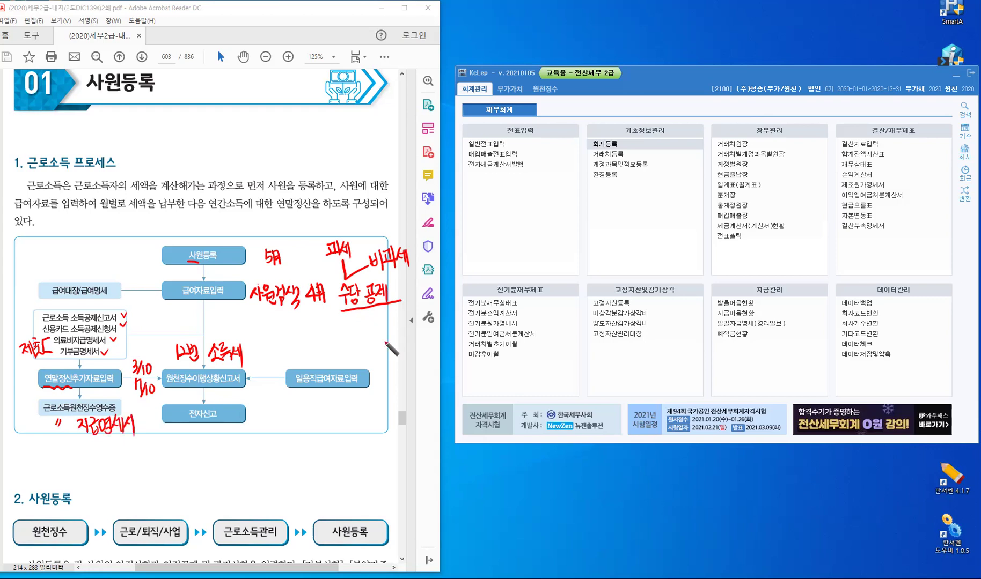
Draw a red X over the 일용직급여자료입력 box
click(336, 363)
drag(316, 361, 345, 407)
drag(337, 363, 321, 402)
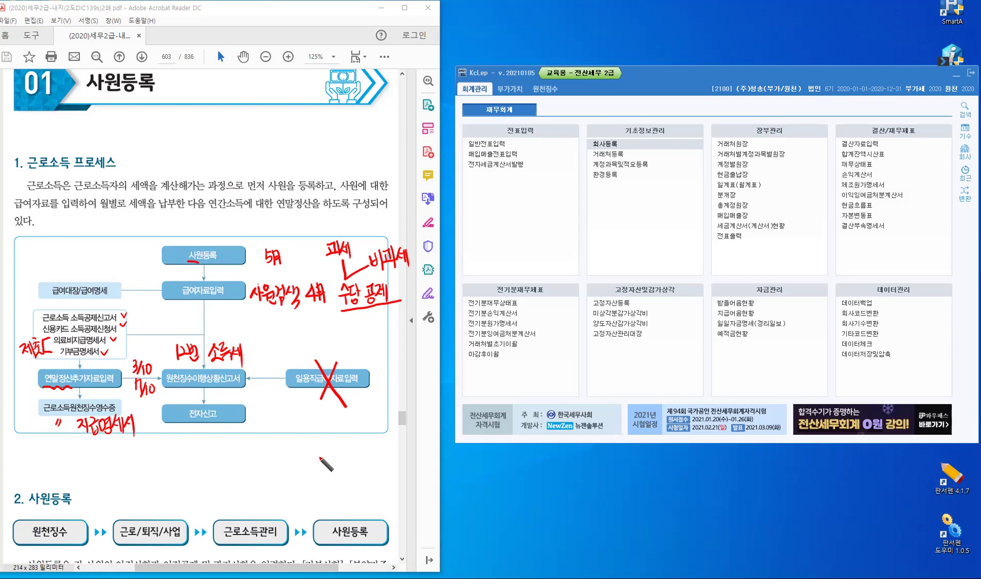
Erase all red pen notes, leave drawing mode, and scroll to section 2. 사원등록
key(e)
key(Escape)
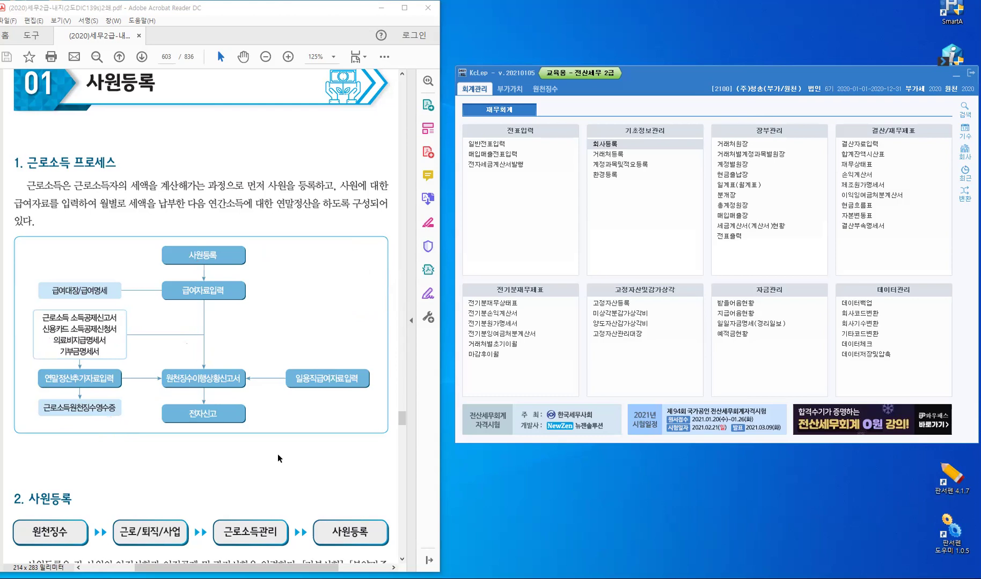
scroll(277, 454, down, 3)
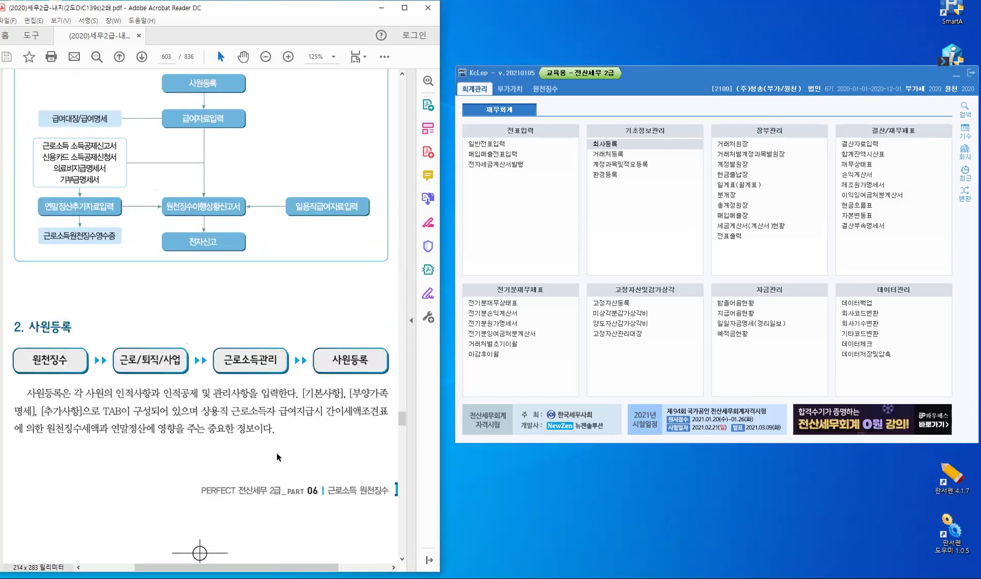
scroll(276, 458, down, 2)
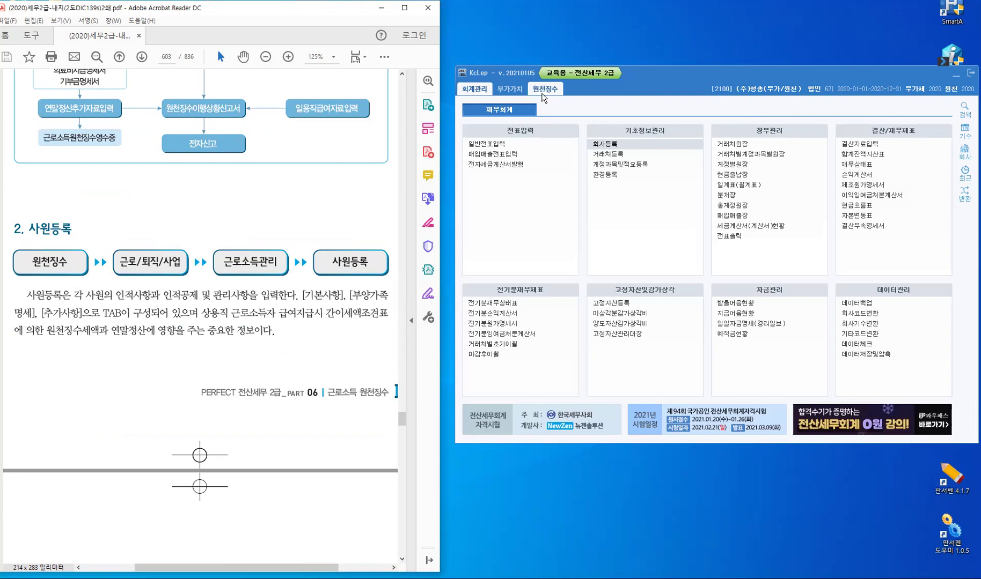
Switch KcLep to the 원천징수 module's 근로/퇴직/사업 task menu
click(543, 90)
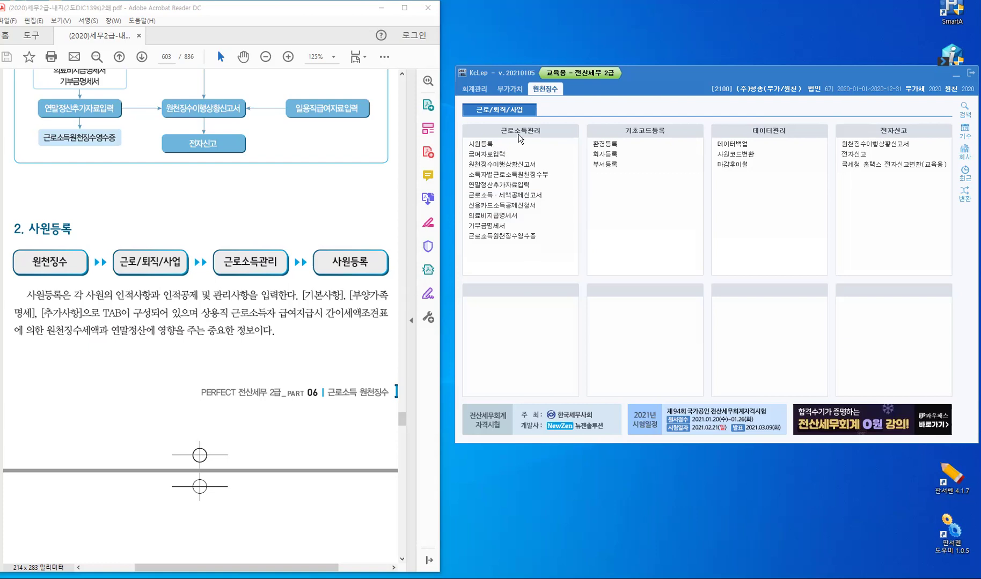
Open 사원등록 under 근로소득관리, move its window right, and show the 기본사항 form
click(485, 145)
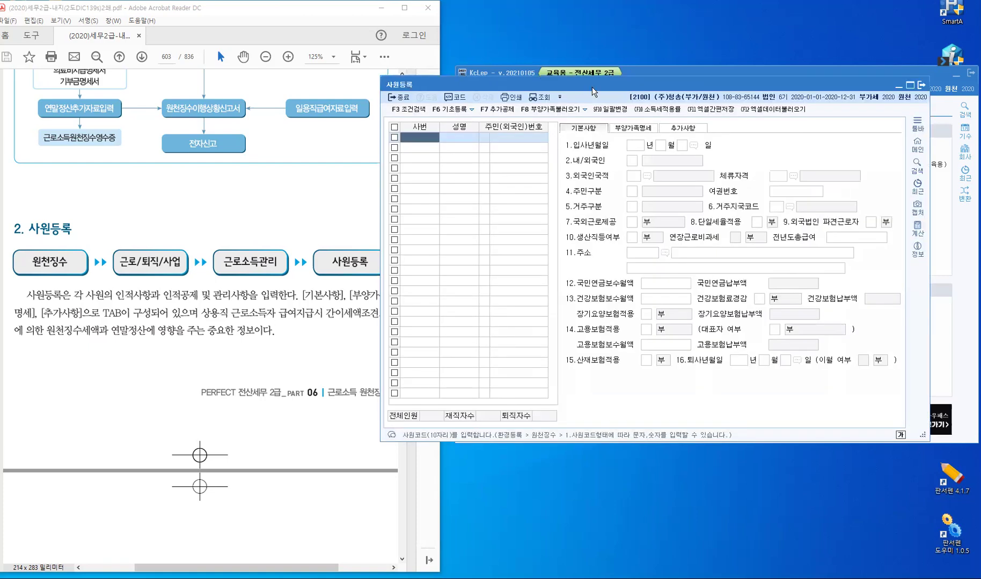
drag(592, 86, 643, 94)
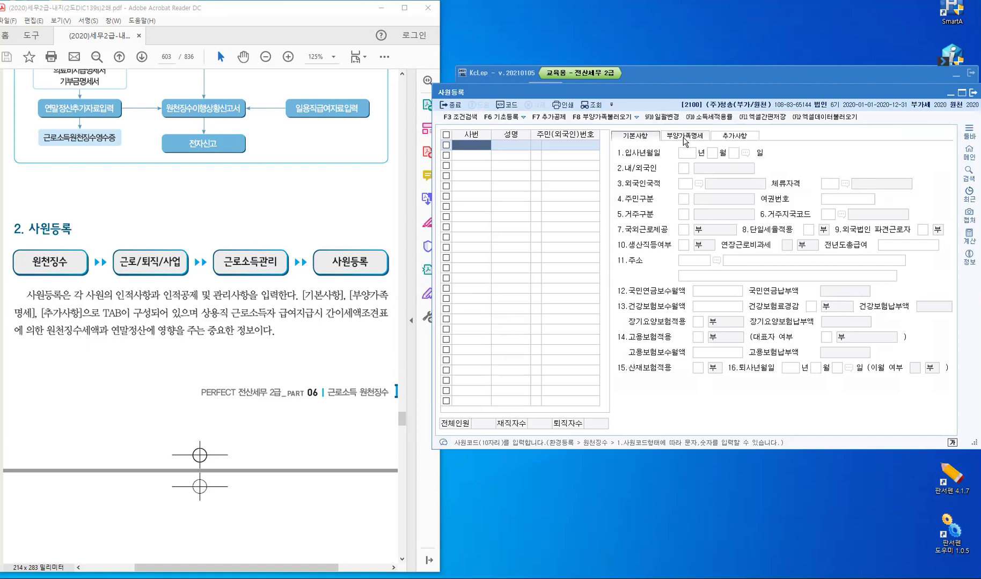
click(731, 138)
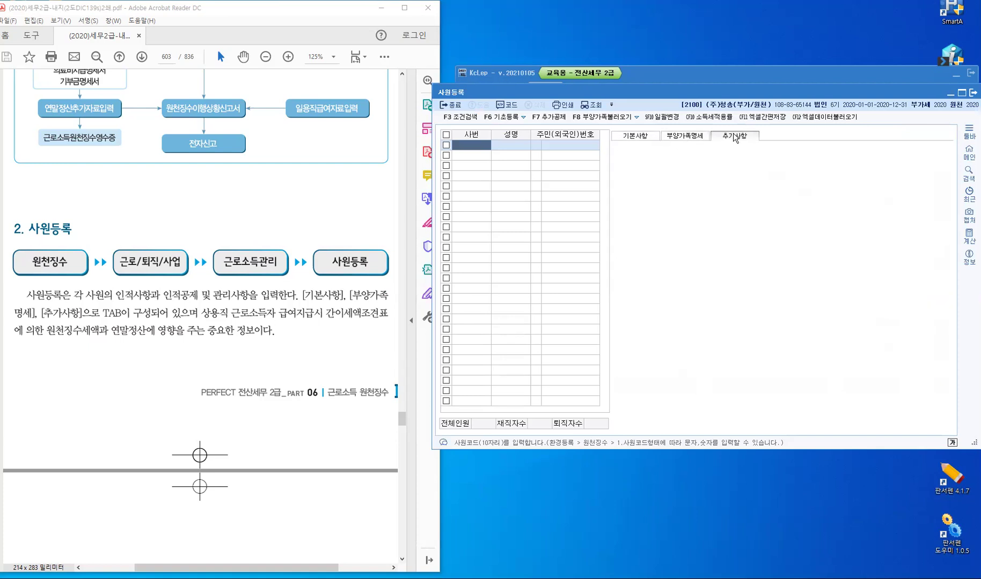
click(649, 141)
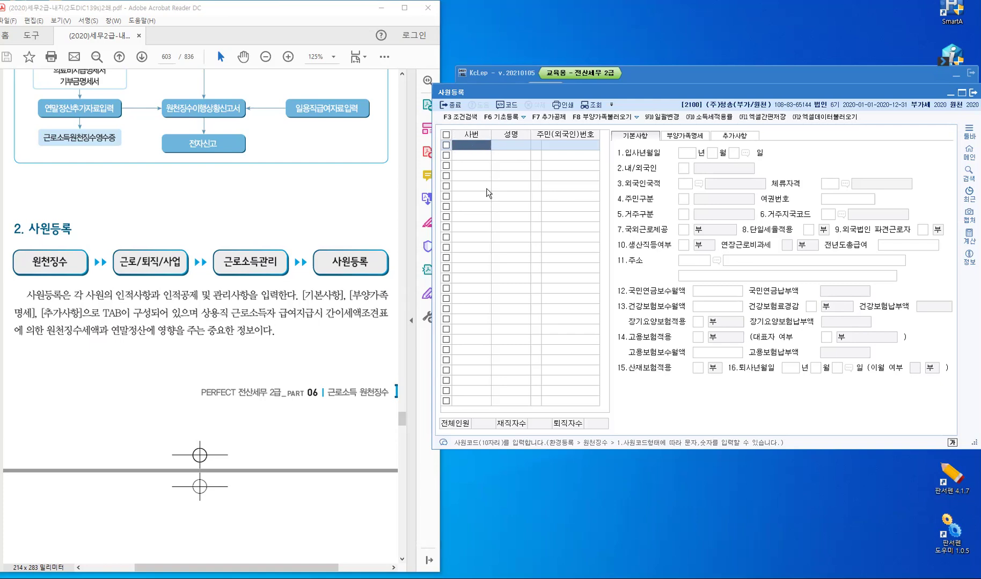
Switch the 사원등록 form to 부양가족명세 and select the first dependents row
click(681, 136)
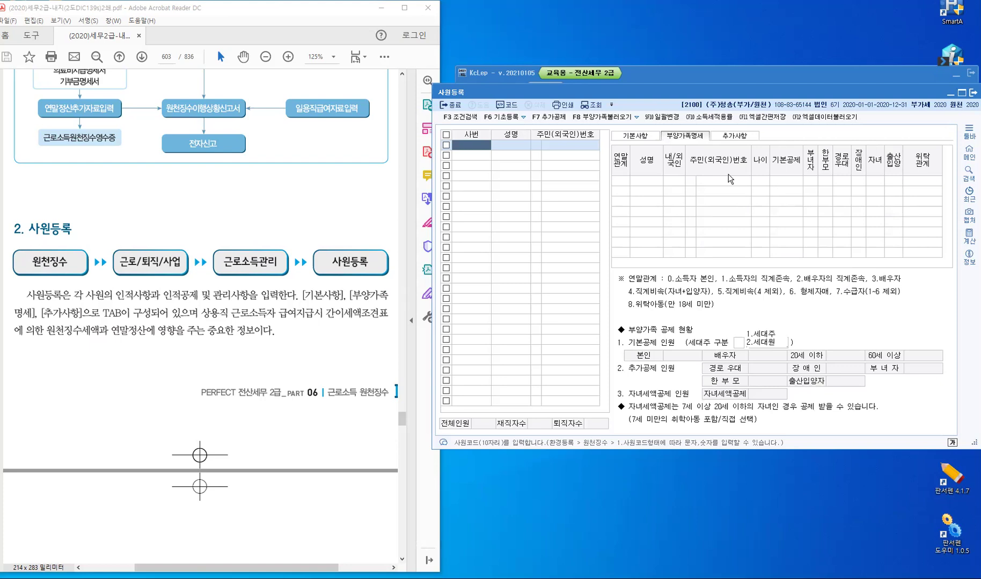
click(676, 179)
Switch 사원등록 to the 추가사항 tab to show 중소기업취업감면여부 and the other 부 fields
click(725, 137)
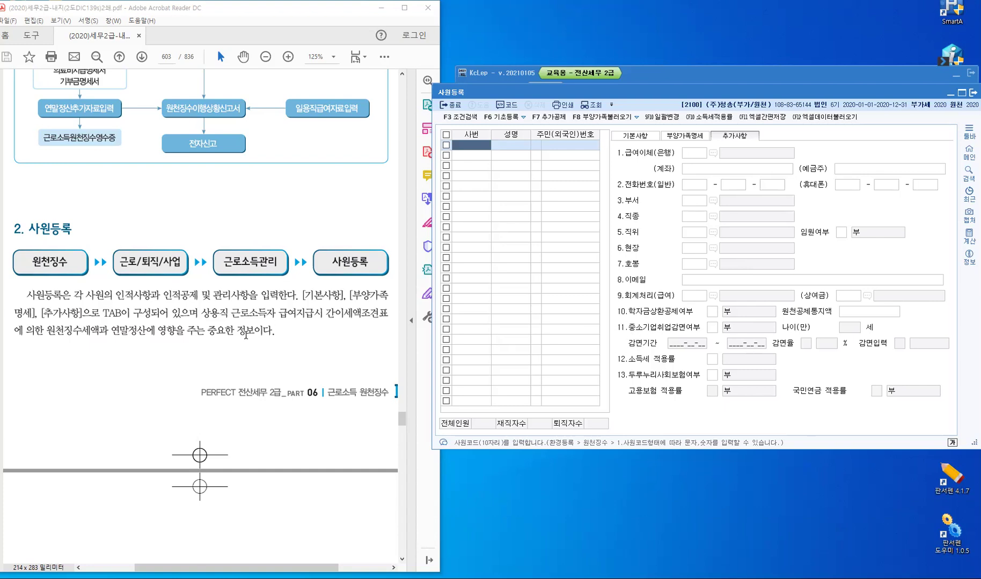
Scroll the textbook from page 604 to the 추가사항 reduction rules on page 606
scroll(245, 336, down, 5)
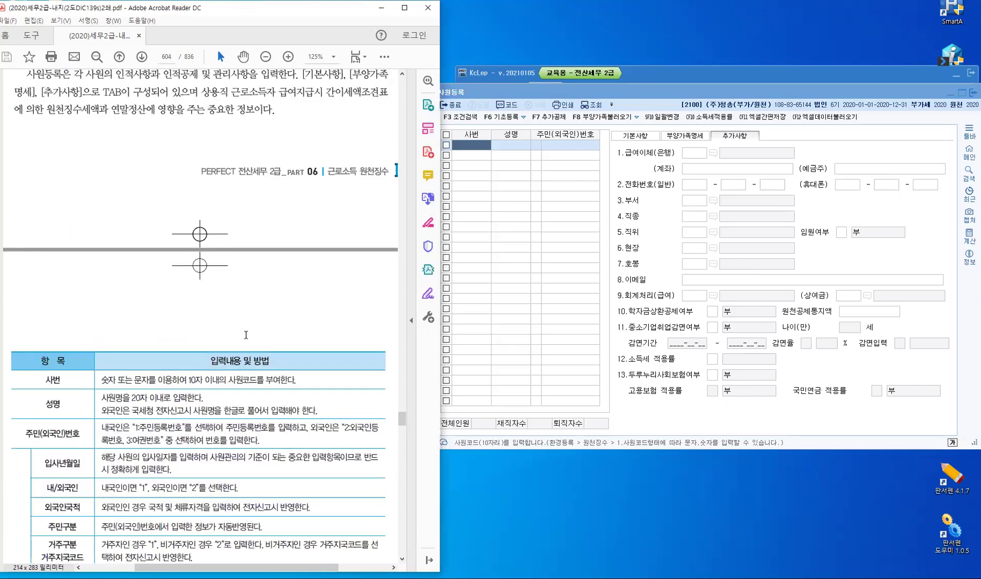
scroll(246, 335, down, 3)
scroll(245, 335, down, 3)
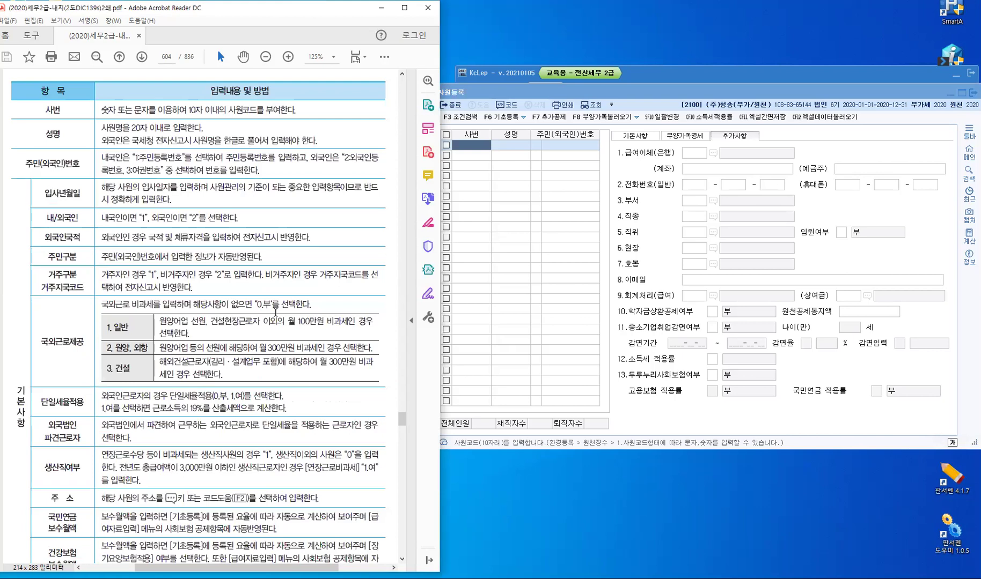
scroll(275, 311, down, 3)
scroll(276, 313, down, 3)
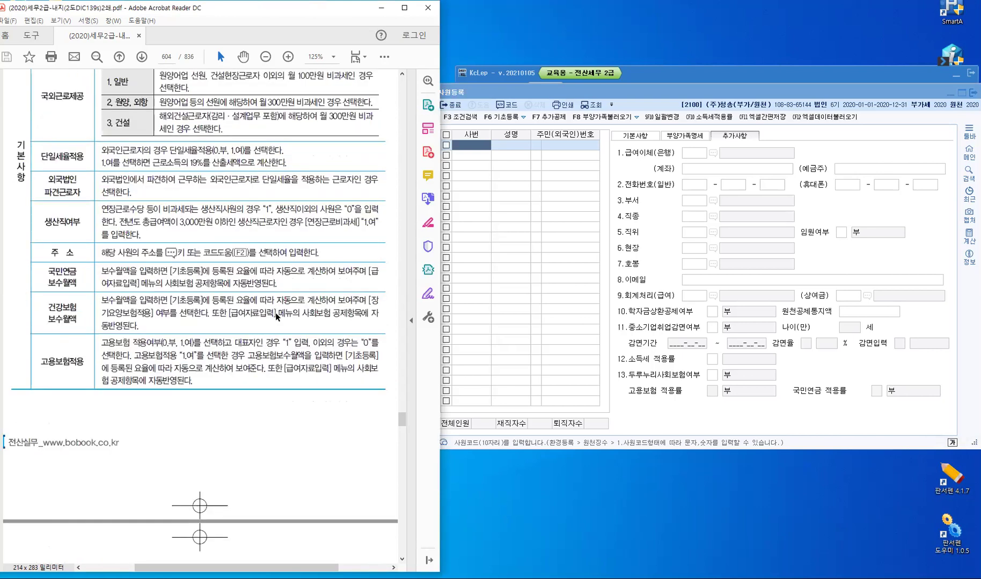
scroll(276, 312, down, 10)
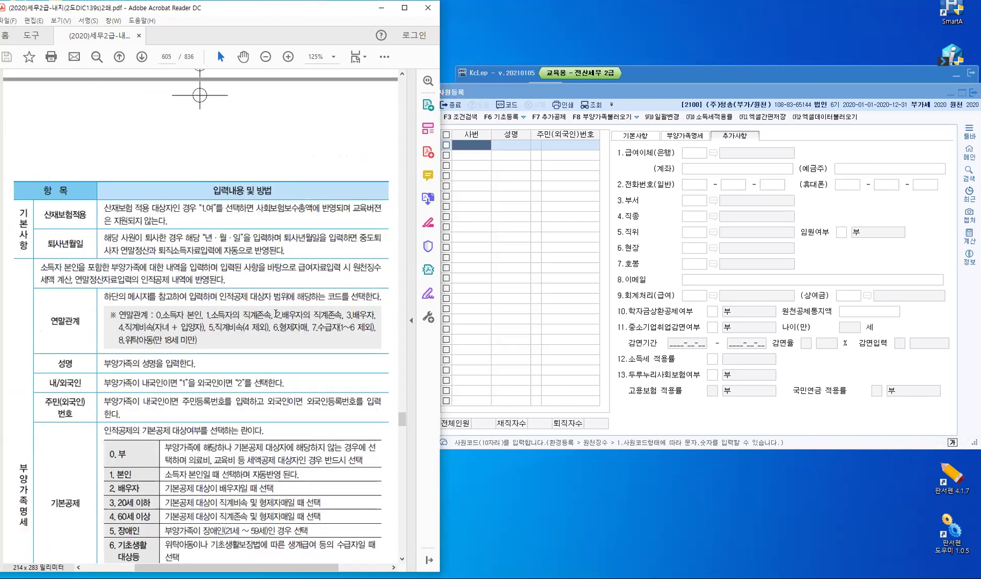
scroll(292, 447, down, 5)
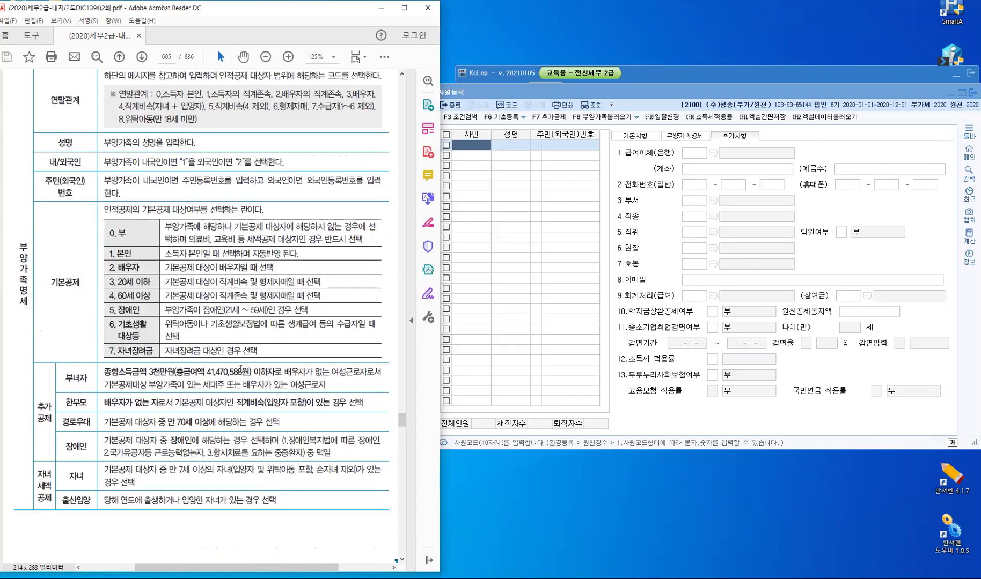
scroll(240, 360, down, 3)
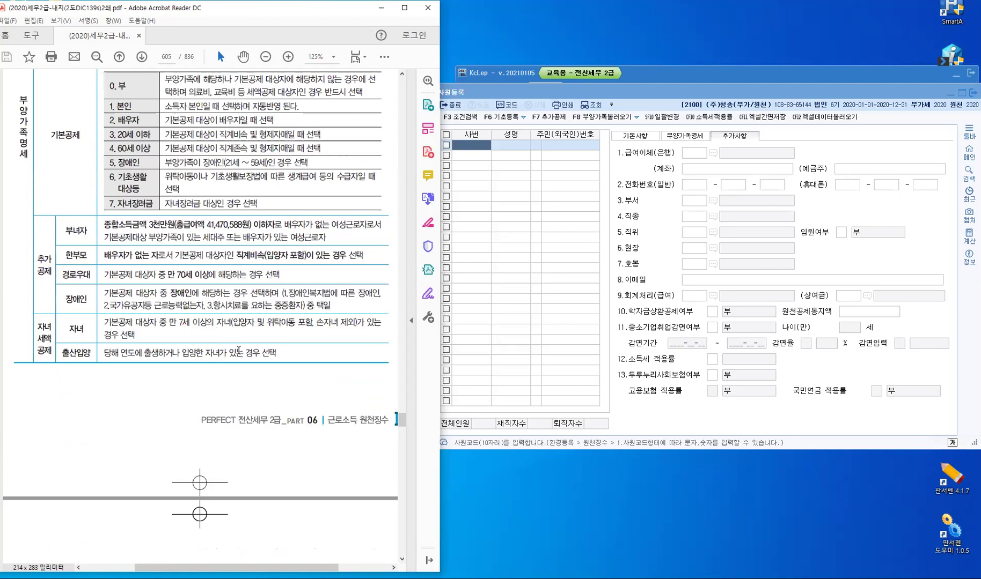
scroll(239, 350, down, 7)
scroll(239, 353, down, 3)
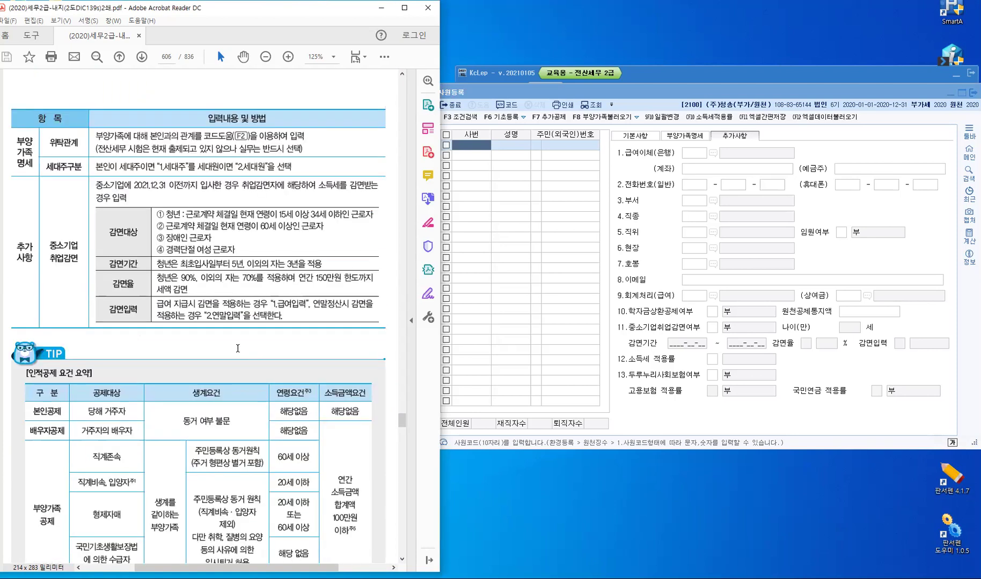
scroll(238, 348, down, 4)
scroll(239, 352, up, 3)
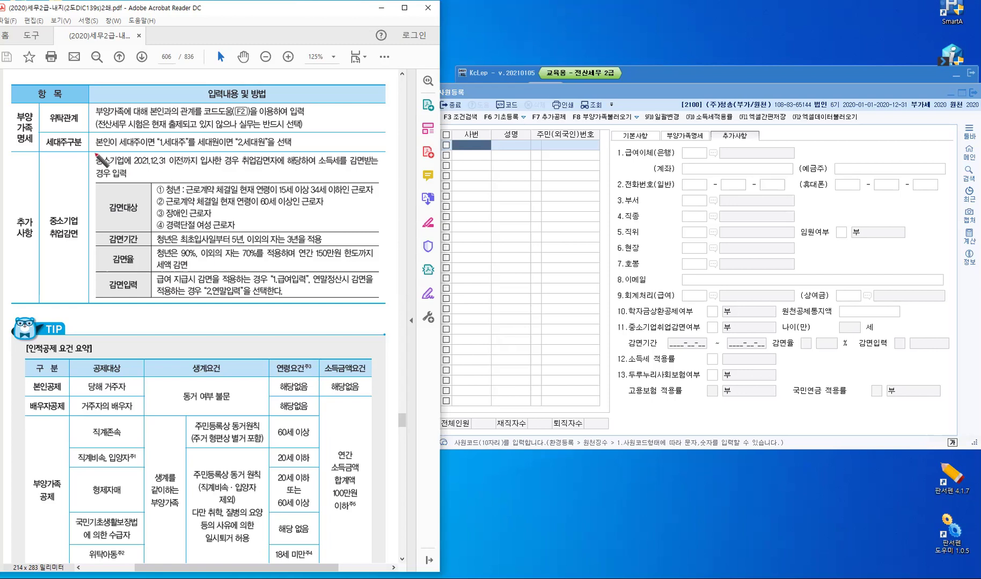
Mark the SME reduction paragraph, its 2021.12.31 deadline and KcLep's reduction field in red
drag(90, 154, 125, 160)
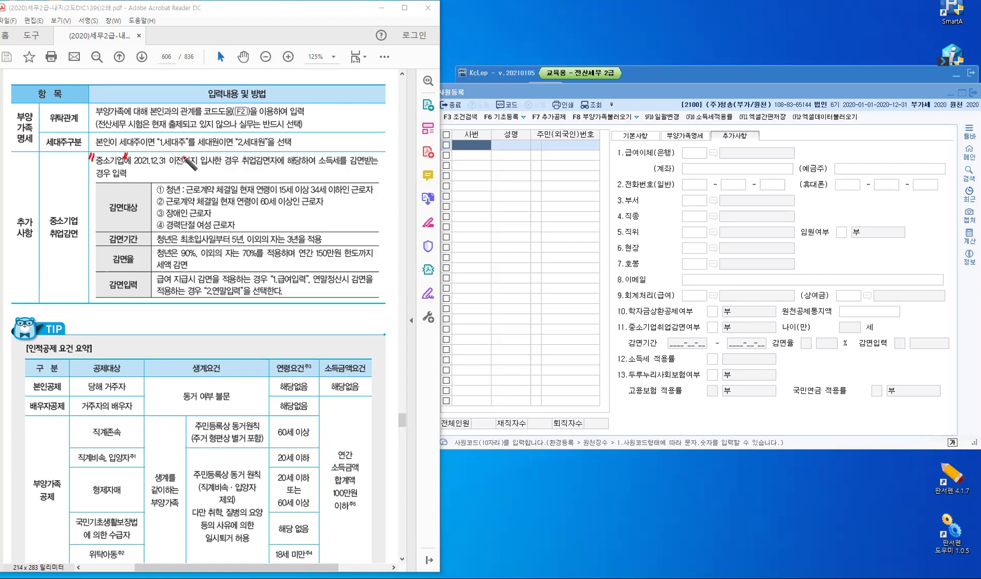
mouse_move(186, 155)
mouse_down()
mouse_move(166, 158)
mouse_move(208, 153)
mouse_move(169, 157)
mouse_up()
drag(333, 154, 358, 159)
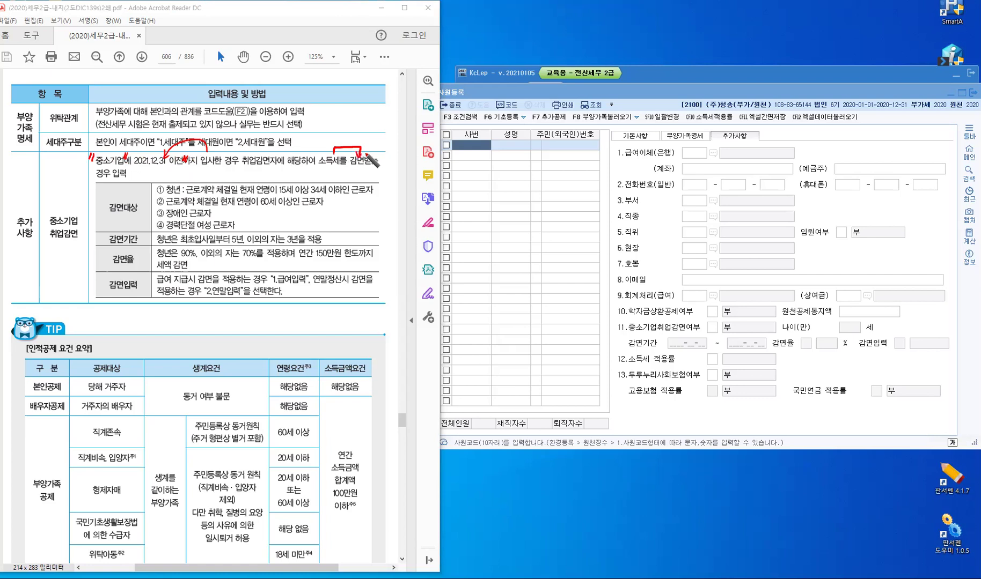
mouse_move(704, 137)
mouse_down()
mouse_move(703, 145)
mouse_move(758, 146)
mouse_move(708, 125)
mouse_up()
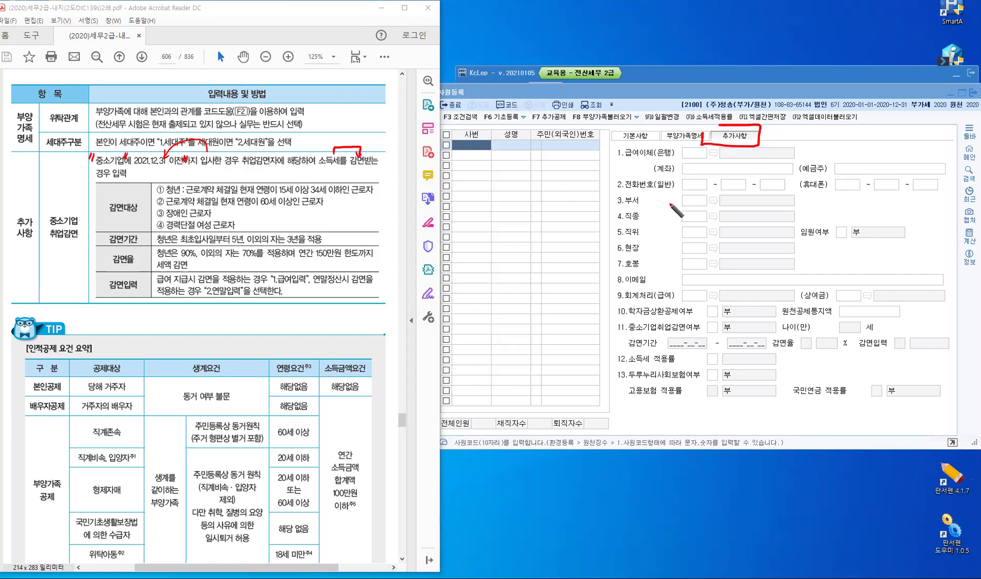
click(613, 319)
mouse_move(632, 337)
mouse_down()
mouse_move(633, 316)
mouse_move(612, 318)
mouse_up()
Tick the 15–34세 age range and underline 60세, 장애인 and 여성
drag(279, 184, 276, 192)
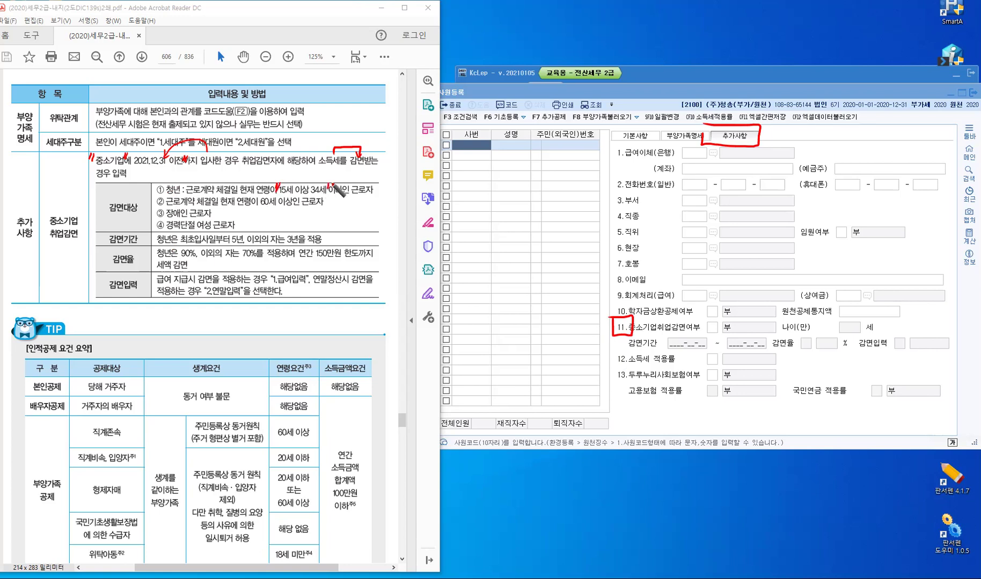
drag(331, 181, 329, 189)
drag(261, 206, 274, 208)
drag(166, 219, 185, 219)
drag(196, 230, 210, 229)
Tick the 5년 and 3년 periods in the 감면기간 row
drag(228, 233, 242, 237)
drag(246, 232, 244, 237)
drag(282, 231, 299, 240)
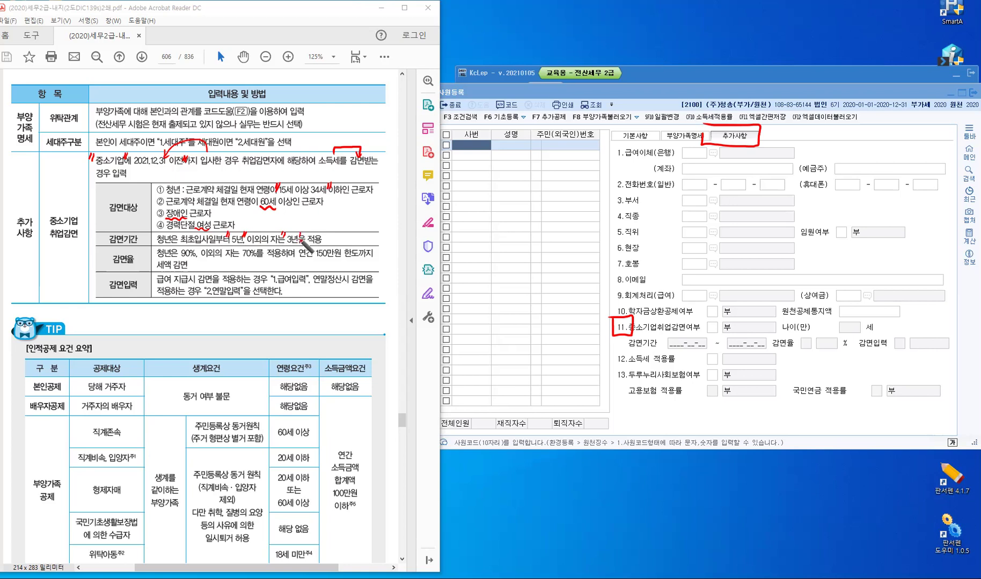
Write an A→B note with a line beneath it beside the conditions
drag(350, 213, 359, 212)
mouse_move(352, 208)
mouse_down()
mouse_move(375, 204)
mouse_move(370, 210)
mouse_up()
drag(380, 200, 382, 212)
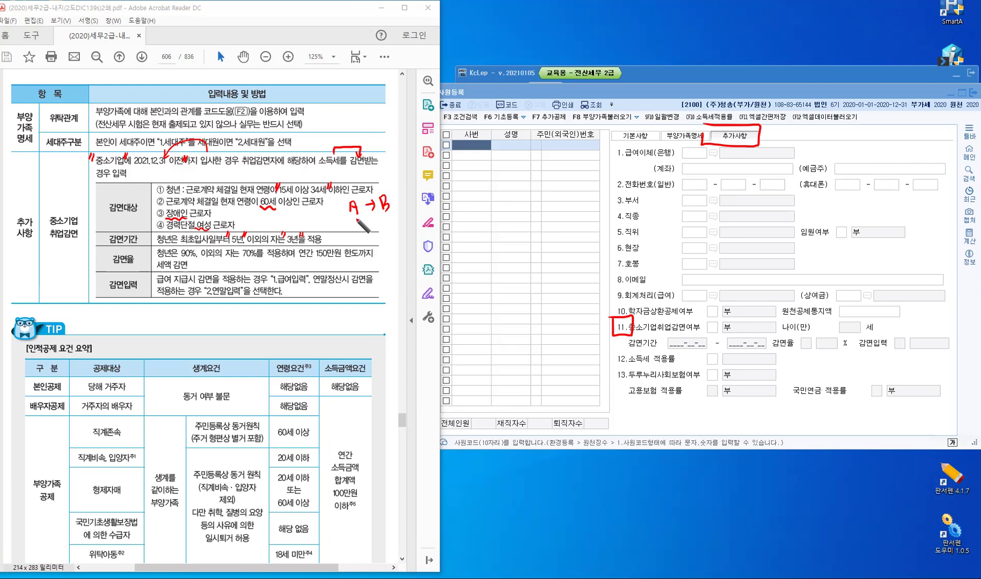
drag(350, 218, 357, 227)
drag(367, 217, 361, 225)
drag(361, 218, 368, 225)
Draw a long arrow toward the employee list labelled 5년
mouse_move(389, 222)
mouse_down()
mouse_move(404, 216)
mouse_move(418, 225)
mouse_move(399, 230)
mouse_move(407, 257)
mouse_move(408, 240)
mouse_move(493, 177)
mouse_up()
mouse_move(474, 206)
mouse_down()
mouse_move(486, 215)
mouse_move(477, 219)
mouse_up()
drag(475, 204, 495, 202)
drag(491, 198, 497, 213)
mouse_move(486, 175)
mouse_down()
mouse_move(497, 172)
mouse_move(494, 184)
mouse_up()
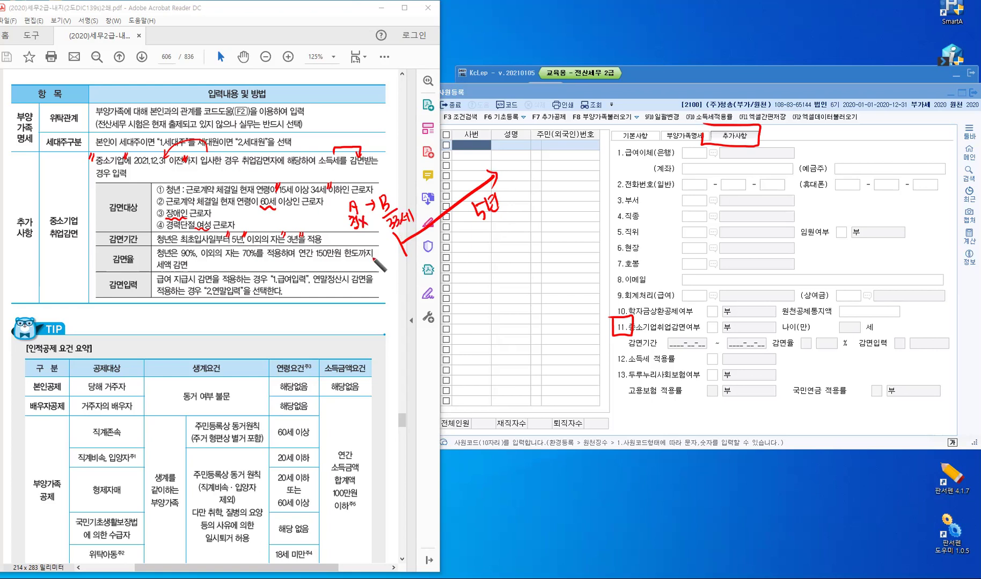
Write a 감 note near the reduction rows and mark the 이하 wording
drag(373, 285, 373, 295)
drag(385, 276, 382, 293)
drag(383, 286, 386, 300)
drag(390, 278, 389, 285)
drag(365, 171, 367, 177)
drag(343, 183, 351, 191)
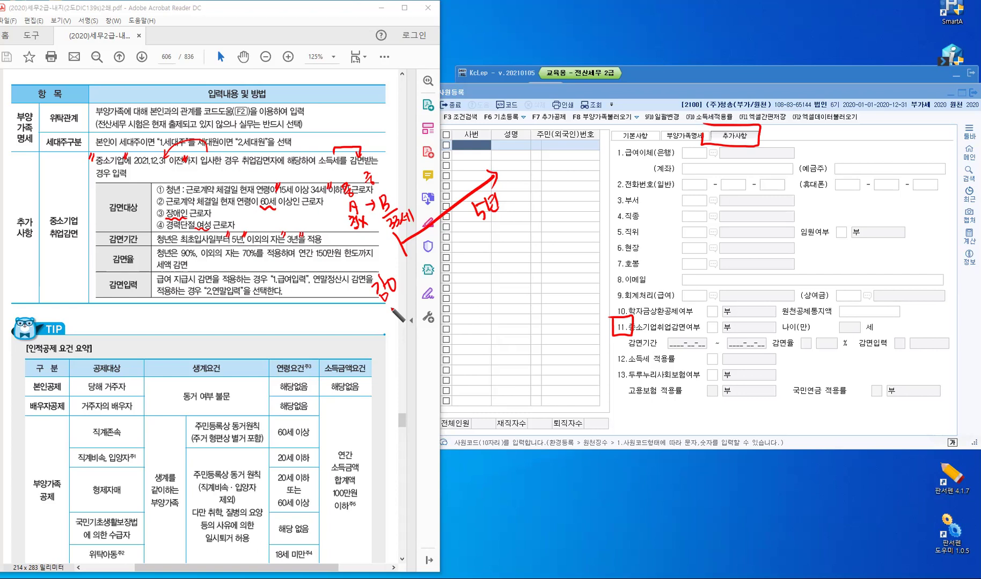
Sketch a timeline split into 2년 and 3년 segments beside the 5년 label
drag(403, 302, 412, 303)
drag(411, 298, 413, 310)
mouse_move(408, 310)
mouse_down()
mouse_move(439, 311)
mouse_move(436, 295)
mouse_move(510, 244)
mouse_up()
drag(412, 342, 435, 382)
mouse_move(425, 367)
mouse_down()
mouse_move(566, 264)
mouse_move(579, 295)
mouse_up()
mouse_move(466, 283)
mouse_down()
mouse_move(465, 296)
mouse_move(487, 282)
mouse_move(499, 290)
mouse_up()
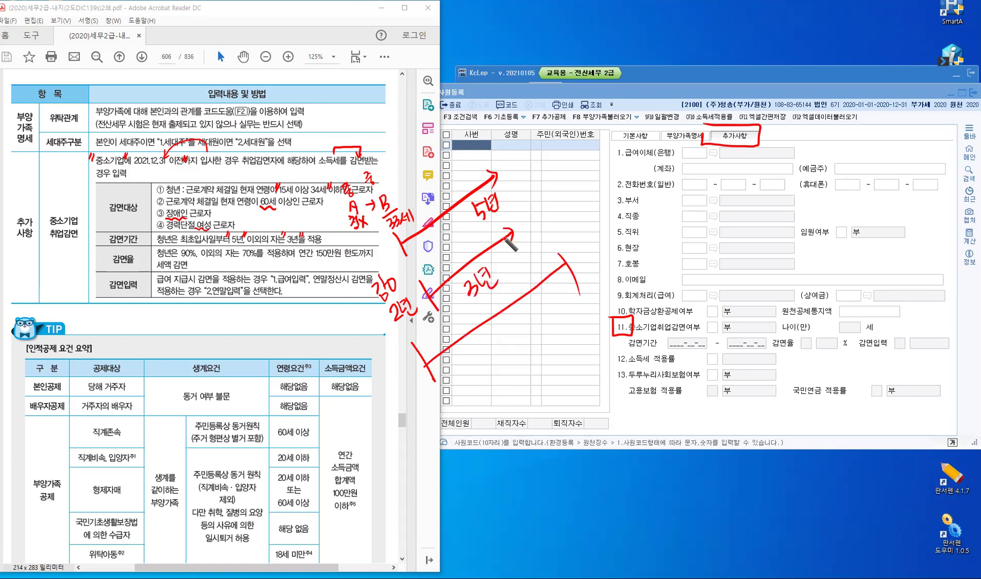
drag(569, 186, 595, 217)
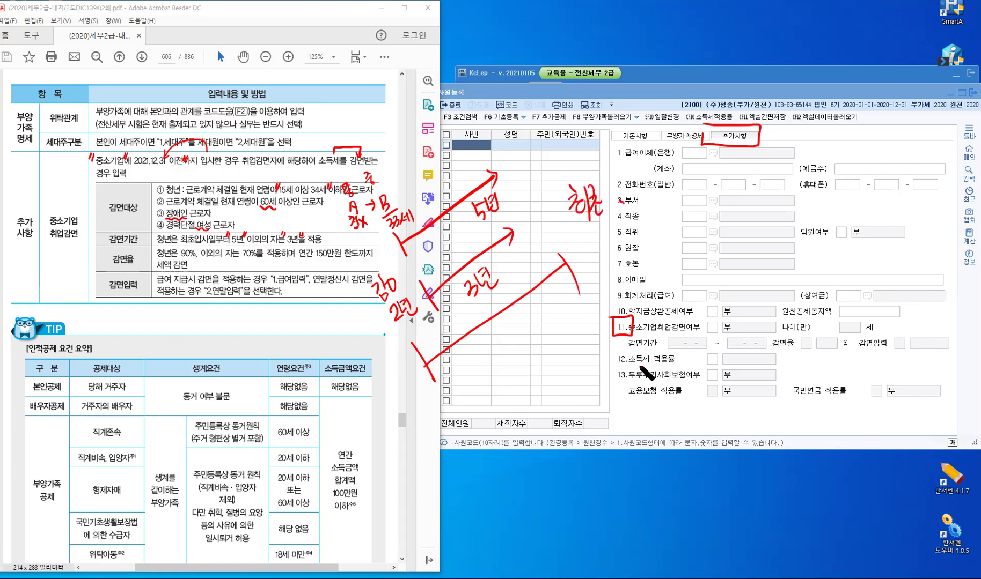
Underline and circle both 감면기간 date fields, labelling the span 5년
mouse_move(628, 358)
mouse_down()
mouse_move(755, 363)
mouse_move(718, 408)
mouse_move(729, 388)
mouse_up()
drag(733, 384, 743, 395)
drag(747, 382, 747, 400)
drag(734, 399, 757, 406)
drag(692, 335, 698, 359)
drag(751, 337, 755, 366)
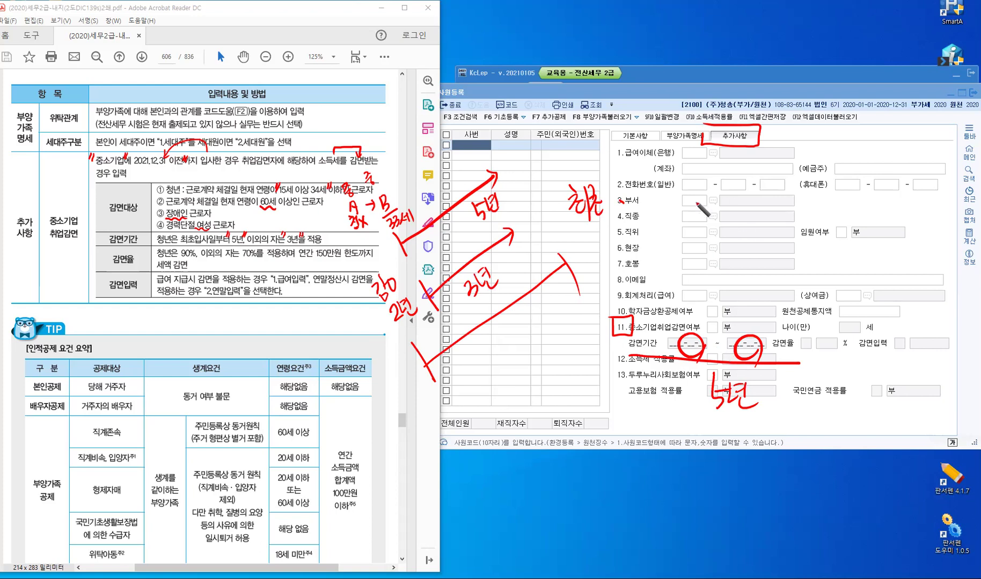
Handwrite the start date 2020.5.2 beside 3.부서 with a downward arrow
drag(690, 203, 698, 213)
drag(708, 204, 723, 213)
click(744, 211)
mouse_move(729, 203)
mouse_down()
mouse_move(792, 218)
mouse_move(743, 271)
mouse_move(756, 259)
mouse_up()
click(771, 213)
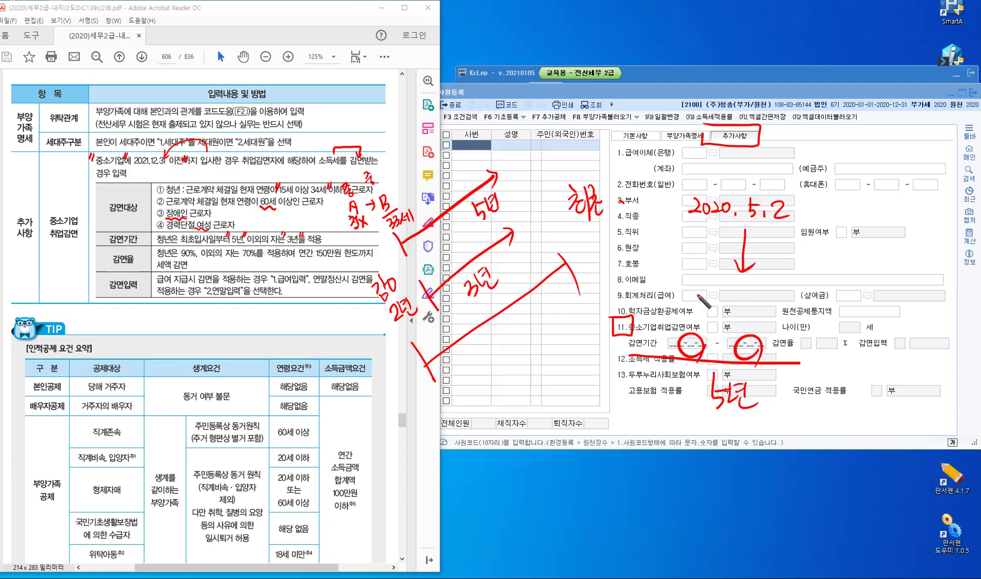
Write the end date 2025.5.31 over the 9.회계처리 row
mouse_move(695, 295)
mouse_down()
mouse_move(705, 305)
mouse_move(708, 295)
mouse_up()
mouse_move(713, 294)
mouse_down()
mouse_move(727, 308)
mouse_move(733, 295)
mouse_move(761, 308)
mouse_move(753, 313)
mouse_up()
click(740, 309)
mouse_move(754, 294)
mouse_down()
mouse_move(790, 307)
mouse_move(785, 317)
mouse_move(799, 314)
mouse_up()
click(772, 310)
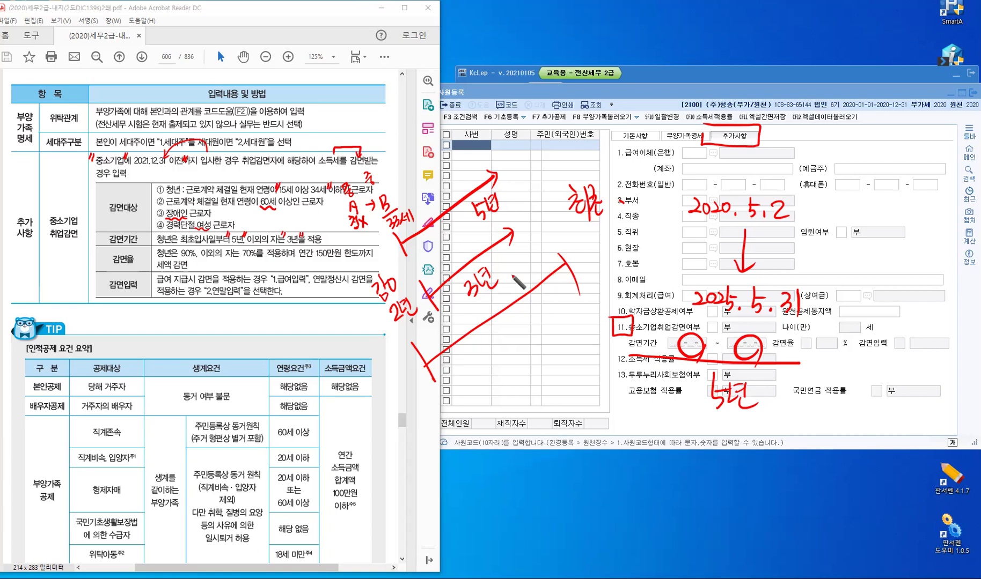
Clear the old ink and handwrite 100.000원 × 90% over the employee list
key(e)
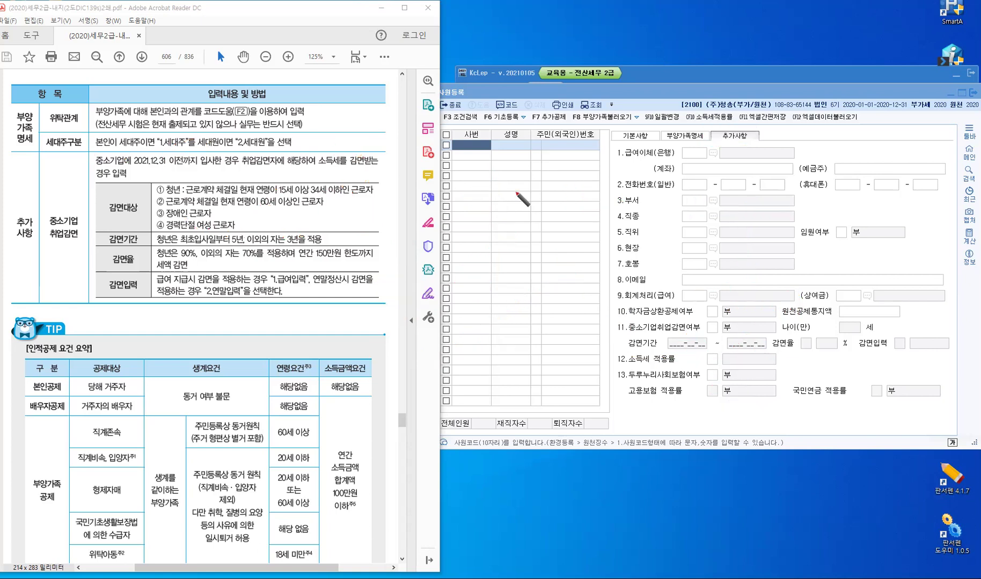
mouse_move(523, 175)
mouse_down()
mouse_move(523, 189)
mouse_move(561, 184)
mouse_up()
click(546, 189)
drag(567, 183, 567, 183)
drag(577, 178, 577, 191)
drag(585, 181, 587, 194)
drag(595, 182, 607, 194)
drag(607, 182, 596, 195)
mouse_move(620, 177)
mouse_down()
mouse_move(618, 199)
mouse_move(630, 180)
mouse_up()
drag(641, 178, 641, 179)
drag(649, 177, 638, 197)
drag(646, 192, 661, 188)
Complete the working with = 90.000 and underline the result
drag(652, 194, 682, 205)
drag(698, 180, 704, 204)
drag(709, 189, 736, 184)
drag(667, 217, 761, 214)
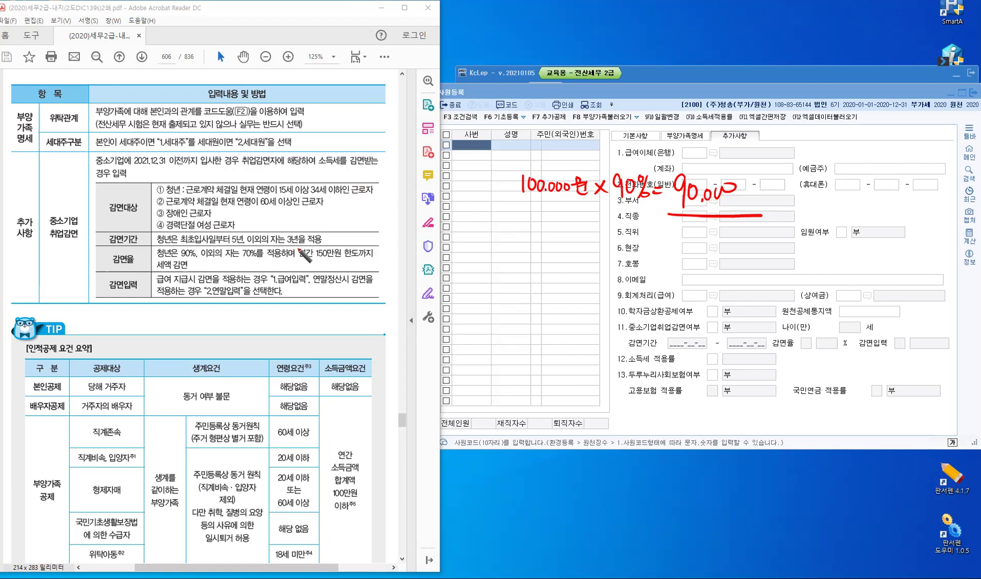
Underline 연간 150만원 한도까지 in the textbook
drag(296, 246, 294, 256)
drag(364, 247, 362, 256)
drag(298, 261, 382, 261)
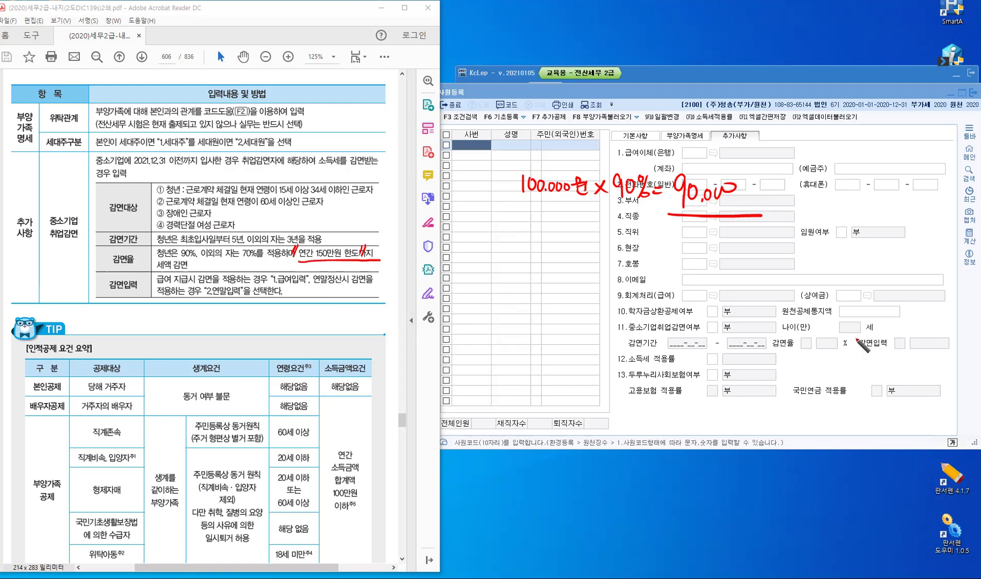
Box the 감면입력 field and write a 급여 note with a curved arrow
mouse_move(852, 333)
mouse_down()
mouse_move(881, 359)
mouse_move(947, 362)
mouse_up()
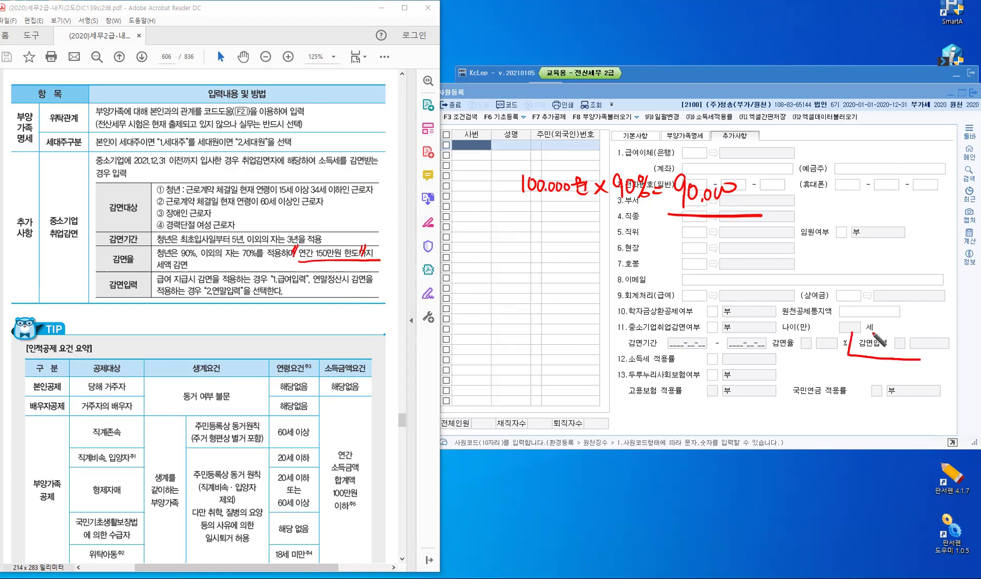
mouse_move(861, 332)
mouse_down()
mouse_move(955, 343)
mouse_move(947, 365)
mouse_up()
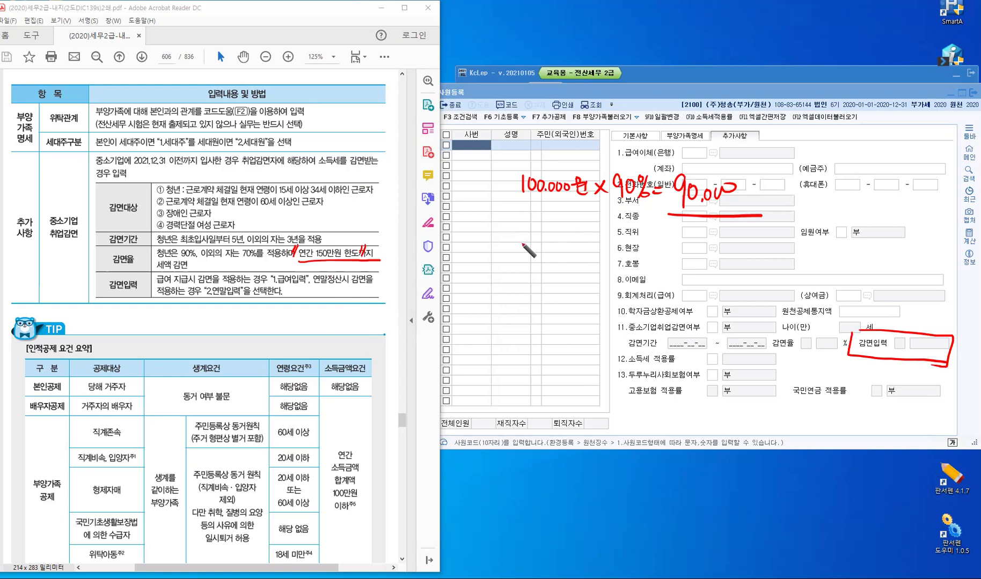
mouse_move(527, 244)
mouse_down()
mouse_move(554, 270)
mouse_move(697, 256)
mouse_up()
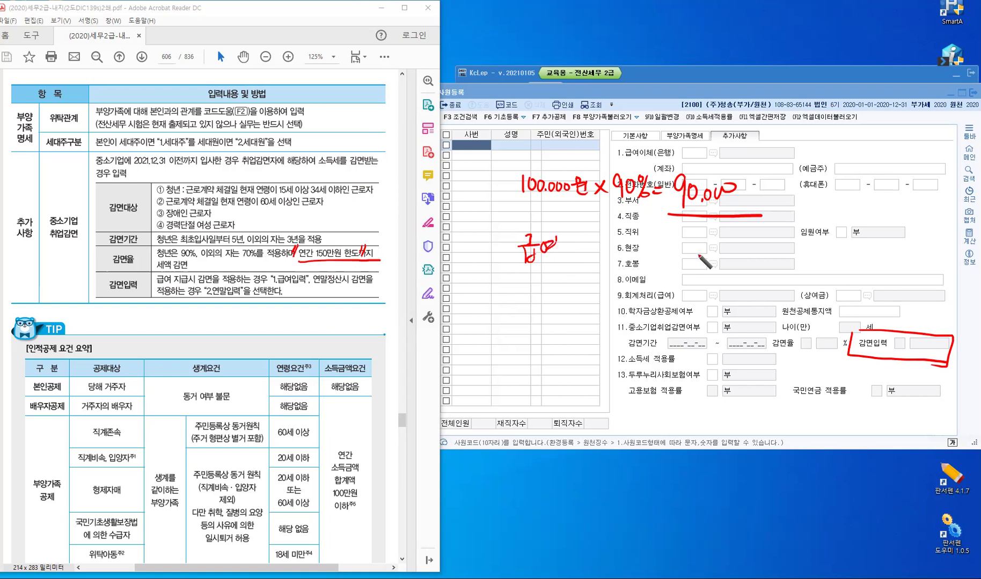
drag(651, 201, 697, 253)
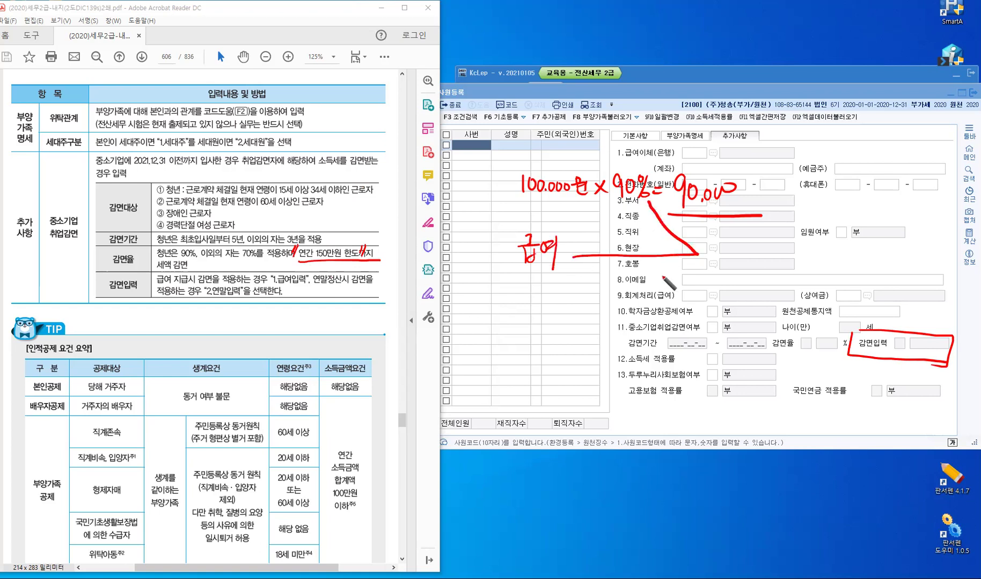
drag(643, 211, 658, 208)
Draw a down arrow from 급여 to a handwritten 100% 감면 note
click(542, 281)
drag(541, 280, 538, 321)
mouse_move(536, 312)
mouse_down()
mouse_move(545, 314)
mouse_move(533, 358)
mouse_up()
drag(547, 344, 553, 345)
drag(555, 340, 557, 341)
mouse_move(563, 337)
mouse_down()
mouse_move(555, 361)
mouse_move(615, 350)
mouse_up()
drag(615, 344, 615, 355)
mouse_move(606, 356)
mouse_down()
mouse_move(691, 348)
mouse_move(681, 356)
mouse_up()
Add an arrow to an underlined 연말 note
drag(709, 343, 708, 344)
mouse_move(719, 337)
mouse_down()
mouse_move(720, 353)
mouse_move(737, 349)
mouse_up()
drag(737, 343, 743, 342)
drag(728, 350, 742, 358)
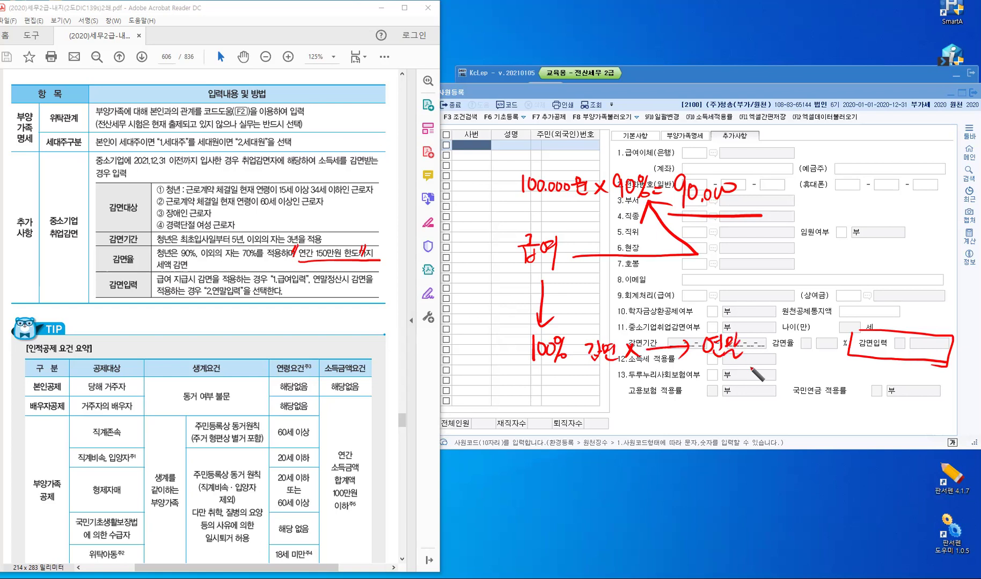
drag(704, 365, 758, 365)
Point an arrow at 1.급여입력, write 연말정산 under 2.연말입력, then clear all ink
mouse_move(292, 313)
mouse_down()
mouse_move(292, 284)
mouse_move(290, 335)
mouse_move(303, 332)
mouse_move(305, 343)
mouse_up()
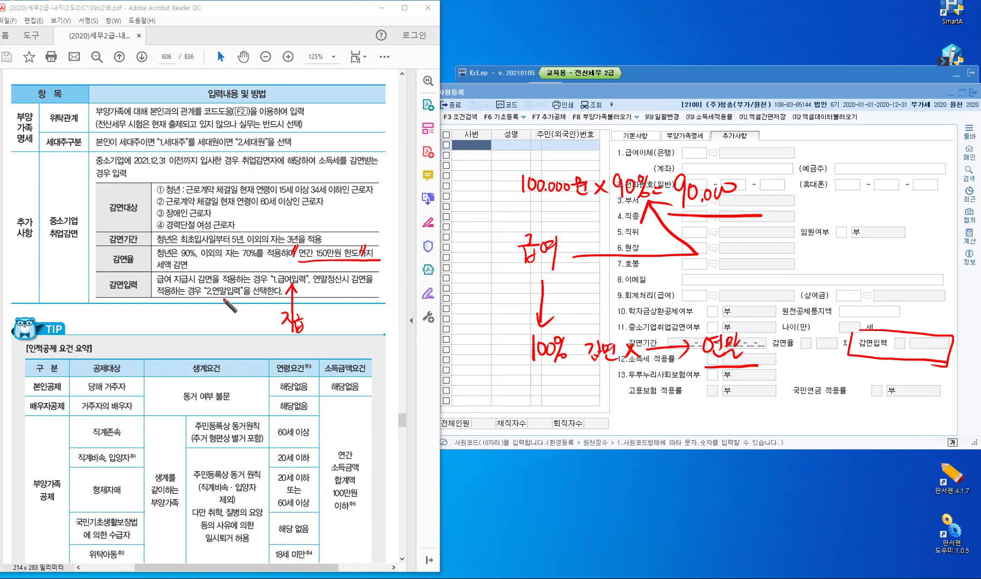
mouse_move(223, 321)
mouse_down()
mouse_move(225, 300)
mouse_move(219, 325)
mouse_up()
drag(222, 326, 227, 329)
drag(227, 323, 228, 335)
drag(219, 333, 231, 330)
drag(231, 325, 238, 331)
drag(232, 332, 241, 332)
drag(245, 329, 249, 329)
drag(250, 325, 250, 332)
drag(252, 326, 260, 333)
drag(259, 327, 264, 338)
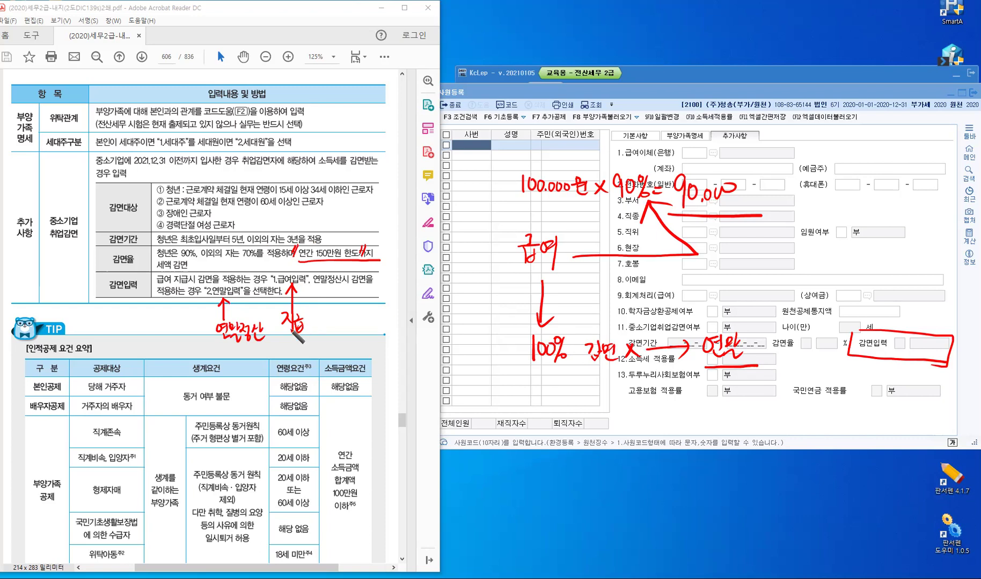
key(e)
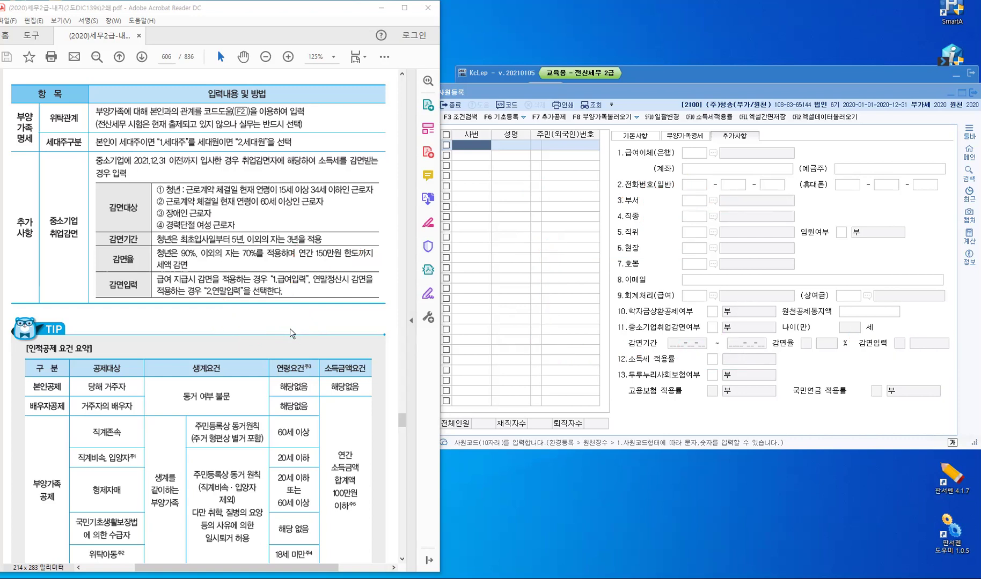
Scroll to page 607's 연간 소득금액합계액 100만원 이하 table and switch to red ink
scroll(288, 331, down, 3)
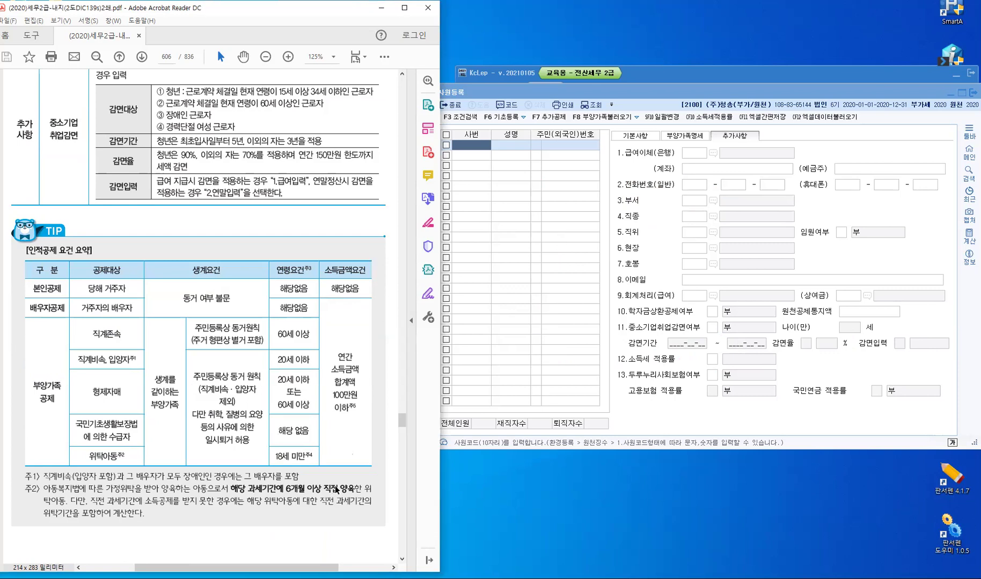
scroll(335, 484, down, 10)
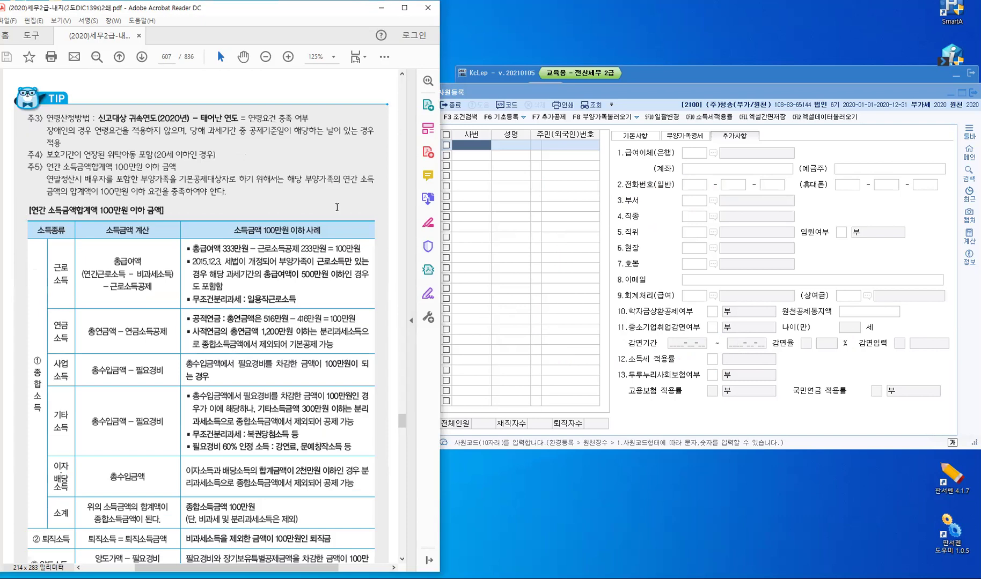
scroll(296, 520, down, 3)
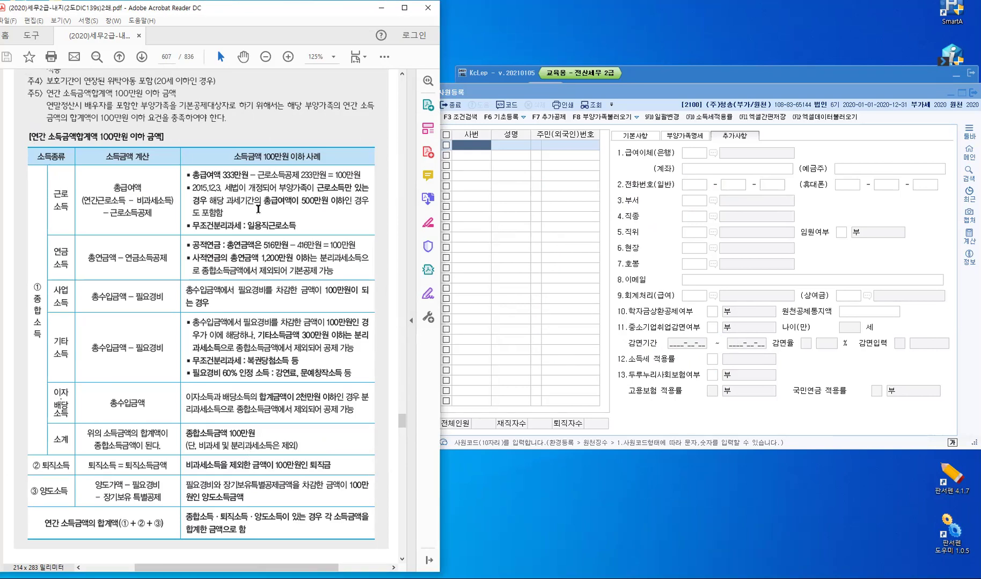
key(alt)
key(alt+1)
Star the table heading, underline the 근로소득 500만원 condition and quote 516만원
drag(16, 135, 23, 145)
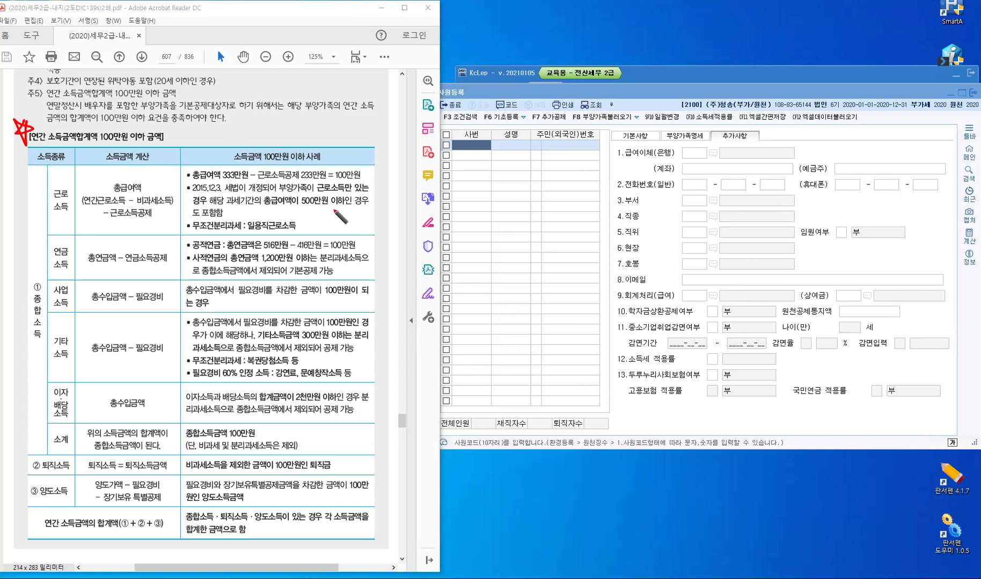
mouse_move(262, 202)
mouse_down()
mouse_move(271, 210)
mouse_move(283, 200)
mouse_move(386, 196)
mouse_up()
drag(338, 205, 283, 211)
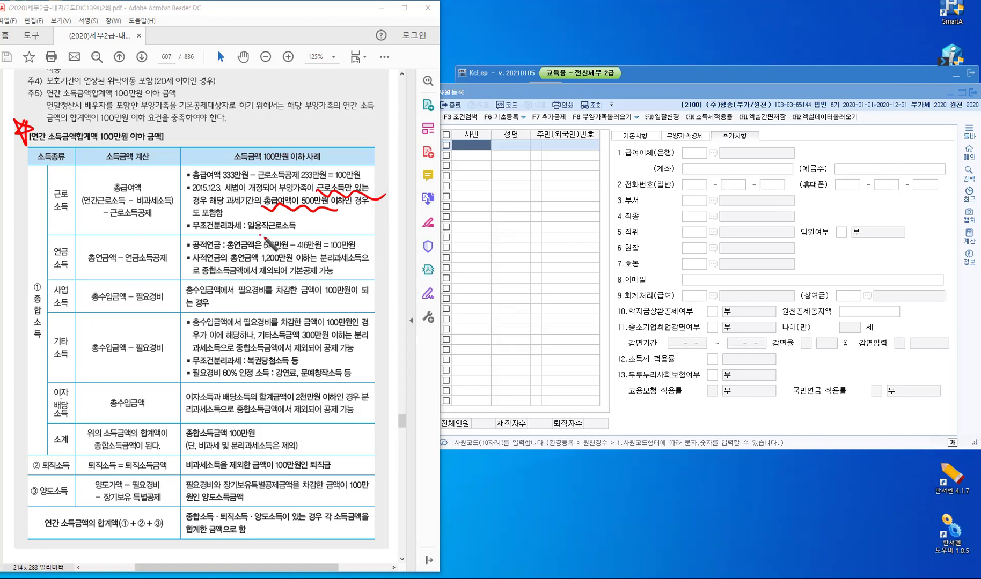
drag(261, 236, 259, 244)
mouse_move(265, 237)
mouse_down()
mouse_move(263, 245)
mouse_move(291, 243)
mouse_up()
drag(296, 236, 294, 243)
Quote the 기타소득금액 300만원 이하 phrase in red and wavy-underline 필요경비 60% 인정 소득
drag(258, 331, 256, 340)
drag(262, 330, 260, 339)
drag(349, 328, 350, 338)
drag(195, 382, 257, 377)
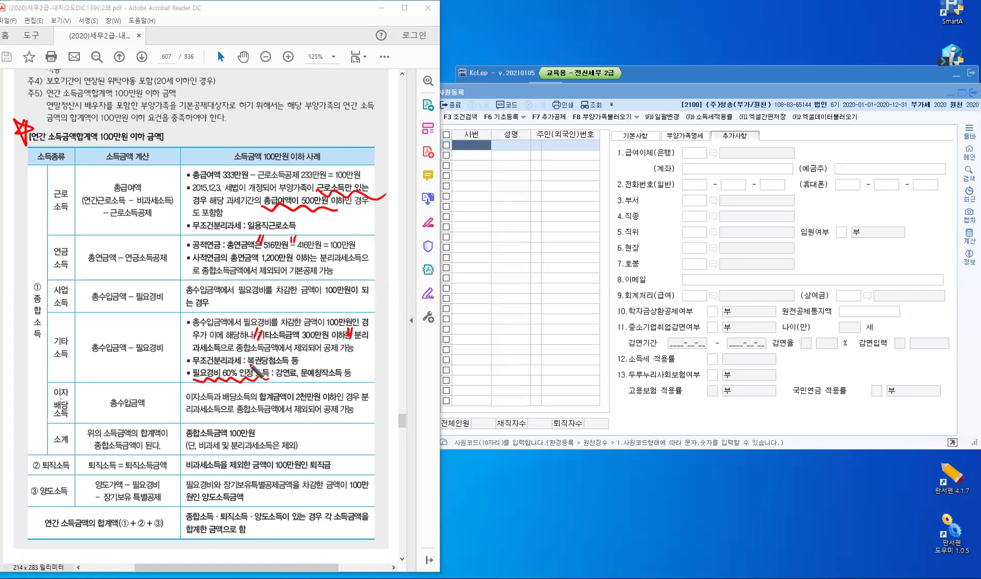
drag(257, 378, 271, 379)
Write a red note beside the 이자·배당소득 row and underline its 2천만원 limit
drag(153, 388, 156, 400)
drag(160, 393, 167, 388)
mouse_move(168, 393)
mouse_down()
mouse_move(144, 384)
mouse_move(143, 393)
mouse_up()
drag(257, 402, 343, 400)
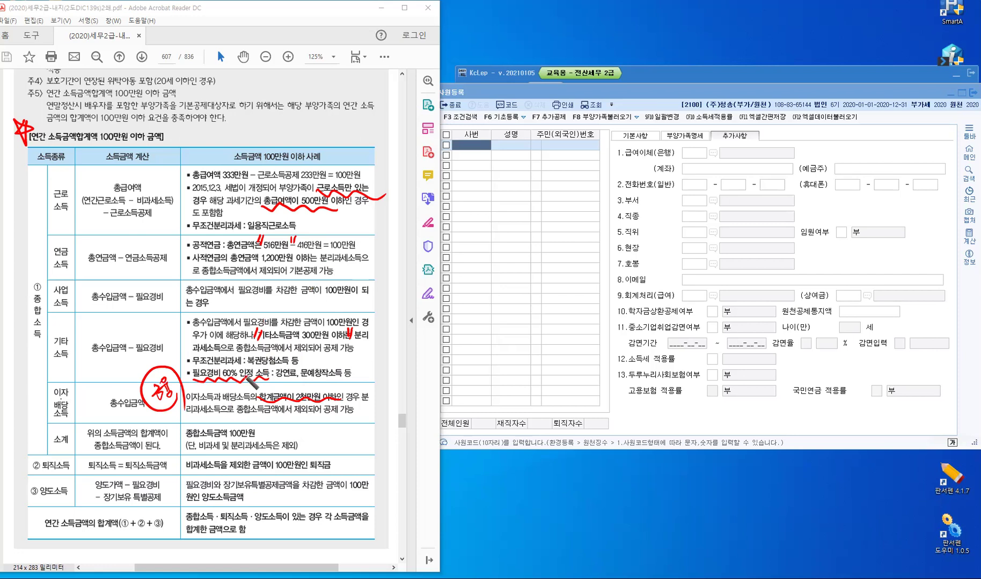
Mark the 종합소득금액 100만원 subtotal and annual total rows, then erase all red ink
drag(182, 423, 177, 429)
drag(262, 424, 264, 430)
drag(42, 533, 123, 529)
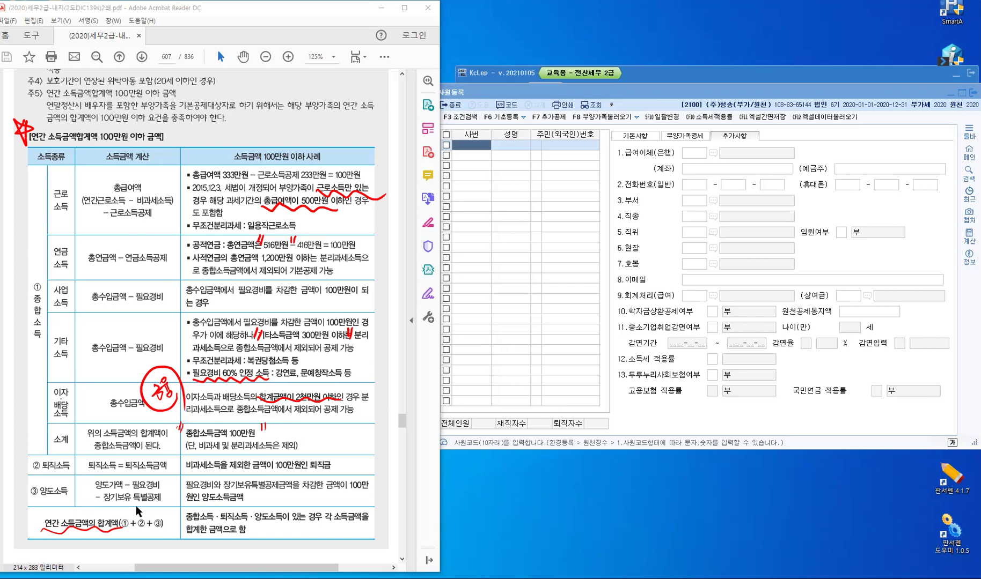
key(Escape)
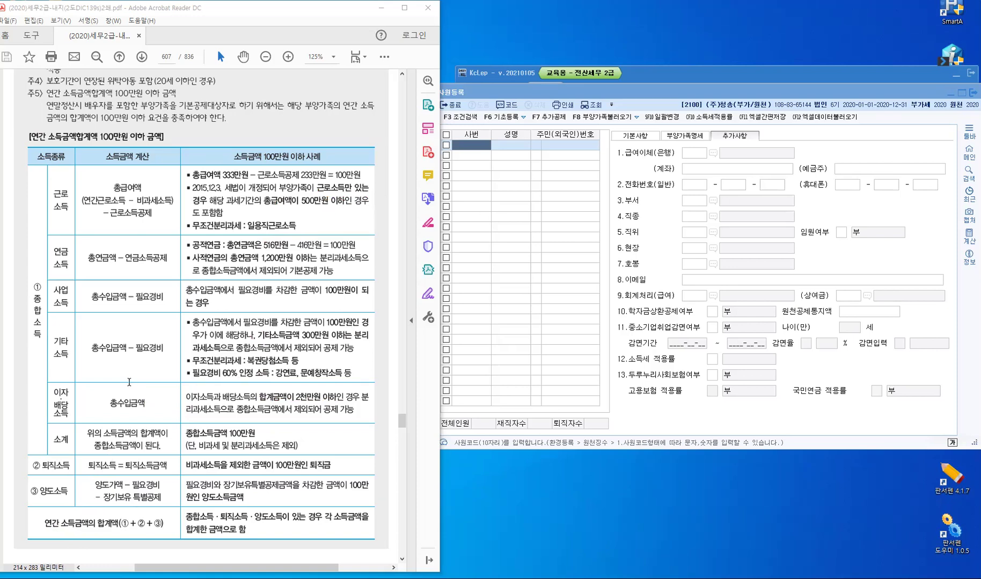
Scroll down to page 608 to show 실무예제 1 and its 주민등록표
scroll(129, 382, down, 1)
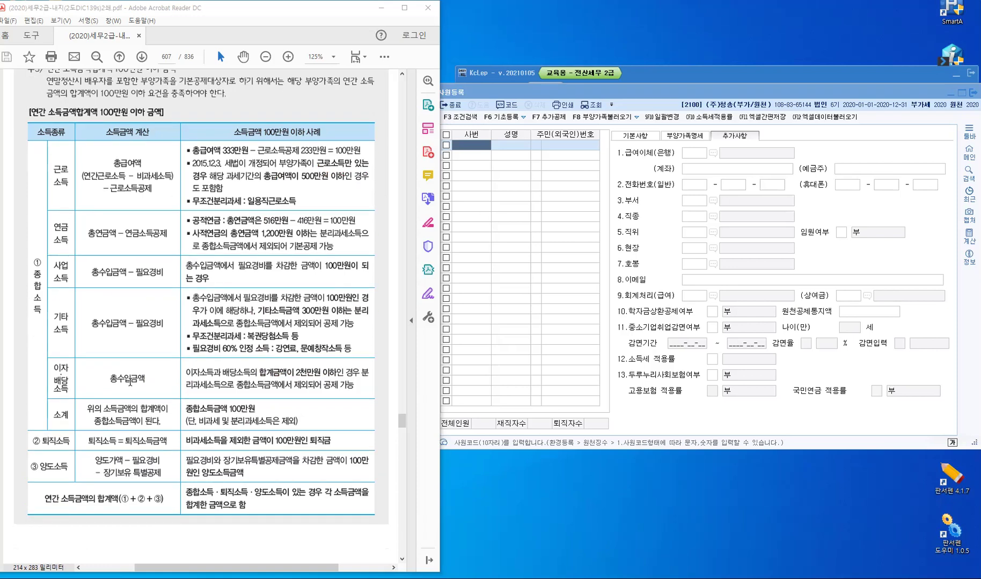
scroll(129, 382, down, 3)
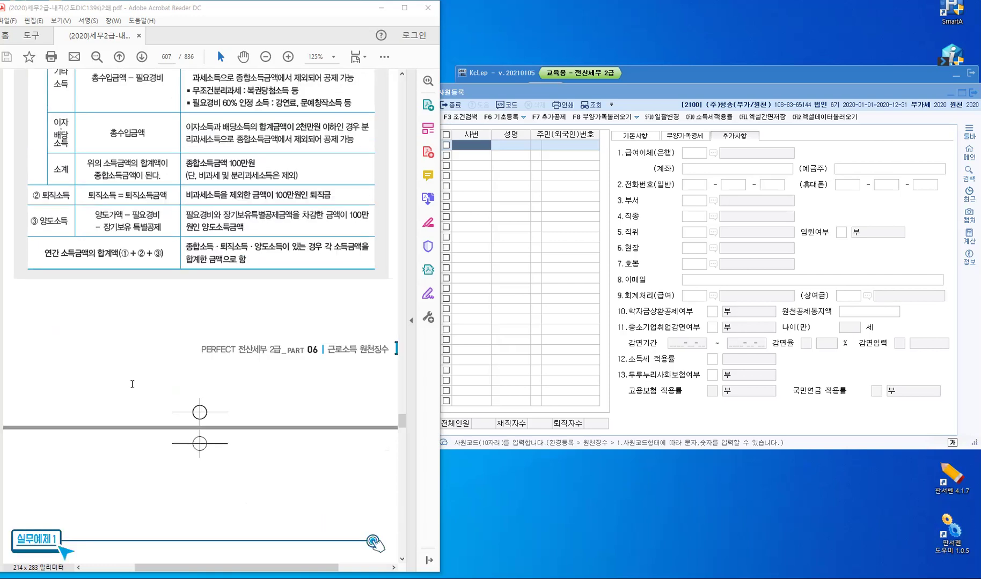
scroll(132, 384, down, 8)
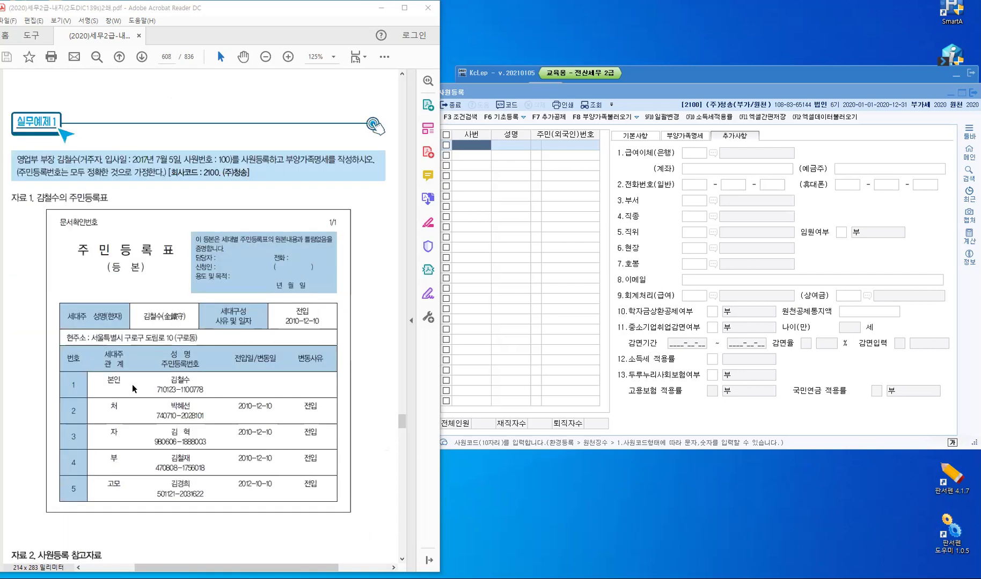
scroll(133, 388, down, 1)
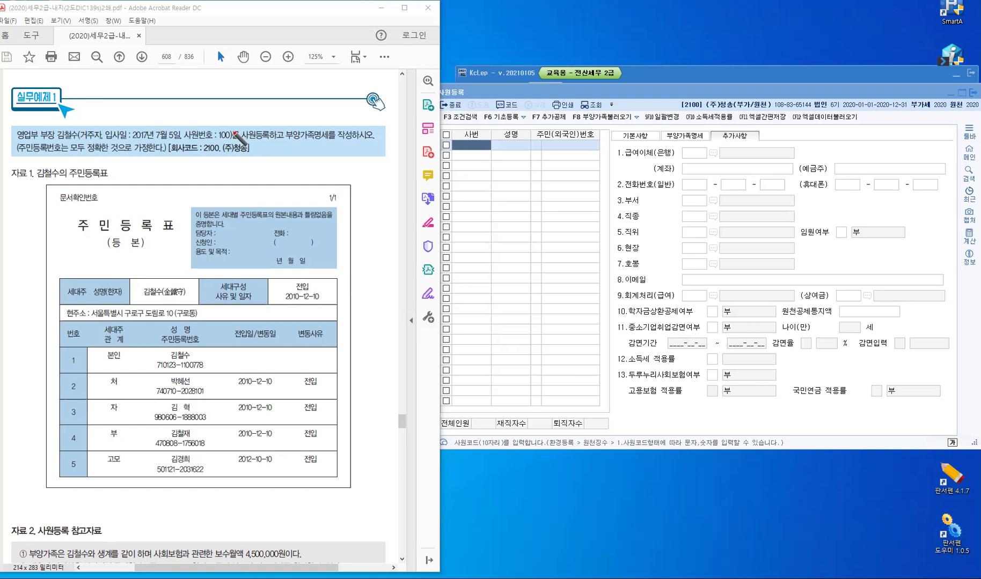
Draw red quote marks around 사원등록 in the task and around the 세대주 table heading
drag(237, 133, 271, 132)
drag(274, 129, 331, 135)
mouse_move(63, 283)
mouse_down()
mouse_move(64, 293)
mouse_move(86, 291)
mouse_up()
drag(89, 282, 88, 290)
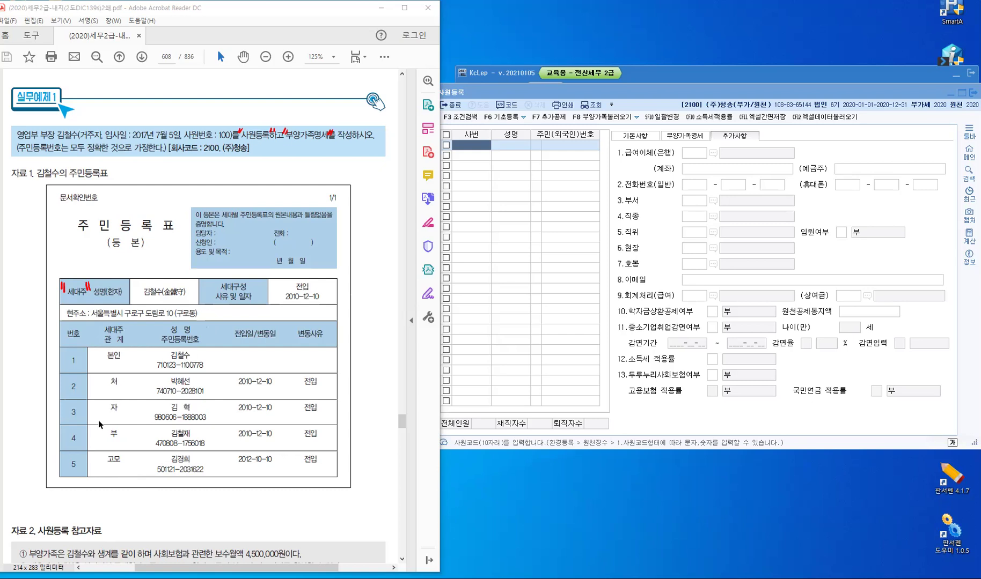
Scroll page 608 to show the 주민등록표 and the 자료 2 notes together, then mark note ①
scroll(131, 446, down, 3)
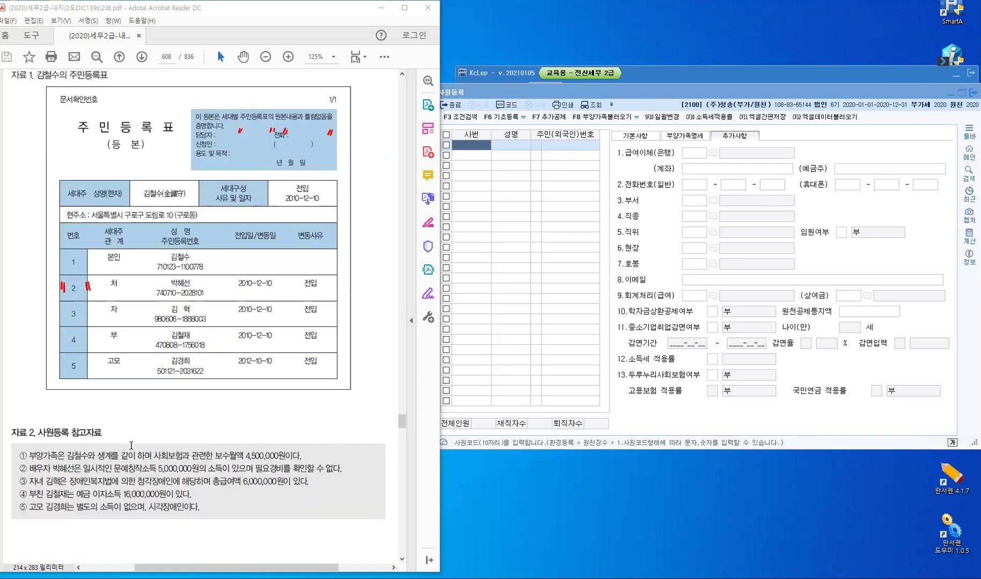
scroll(130, 446, down, 4)
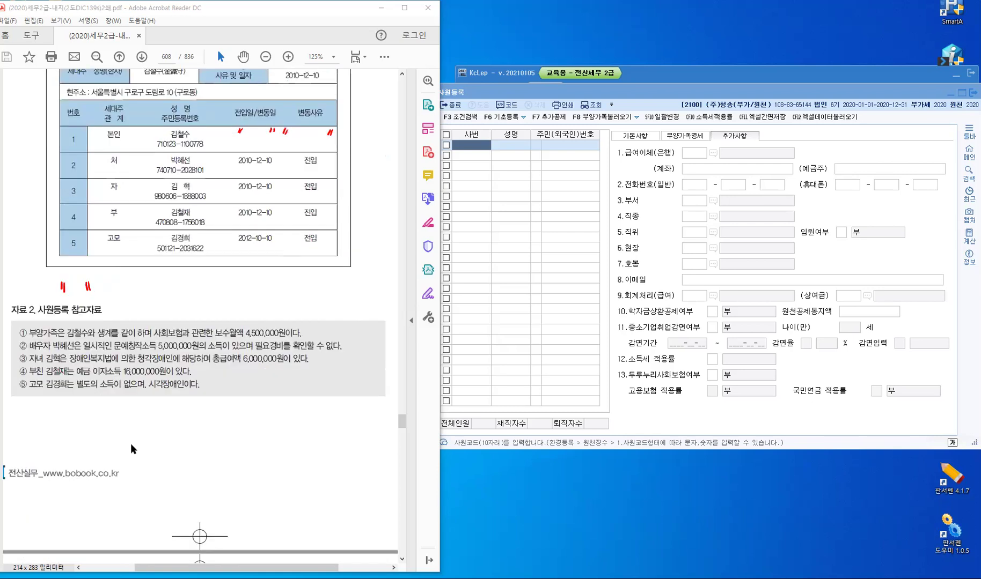
scroll(57, 426, up, 1)
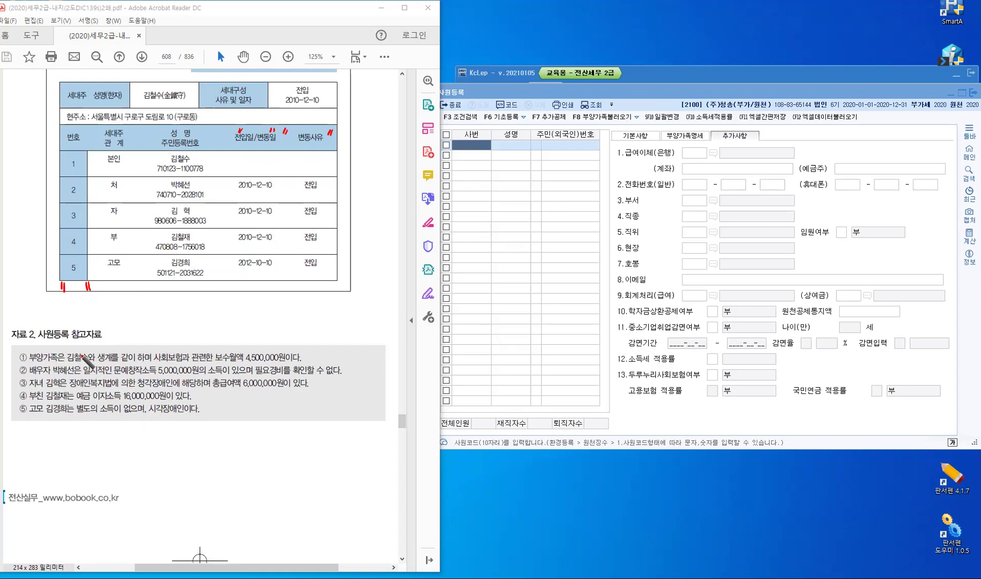
click(95, 352)
Tick the living-together phrase and the 4,500,000원 monthly salary in note ①
drag(136, 352, 139, 356)
drag(212, 349, 211, 355)
drag(215, 349, 213, 355)
click(288, 349)
drag(288, 349, 287, 357)
drag(292, 348, 290, 356)
Tick the employee form's basic details and note ②'s 5,000,000원 temporary income
drag(636, 130, 645, 129)
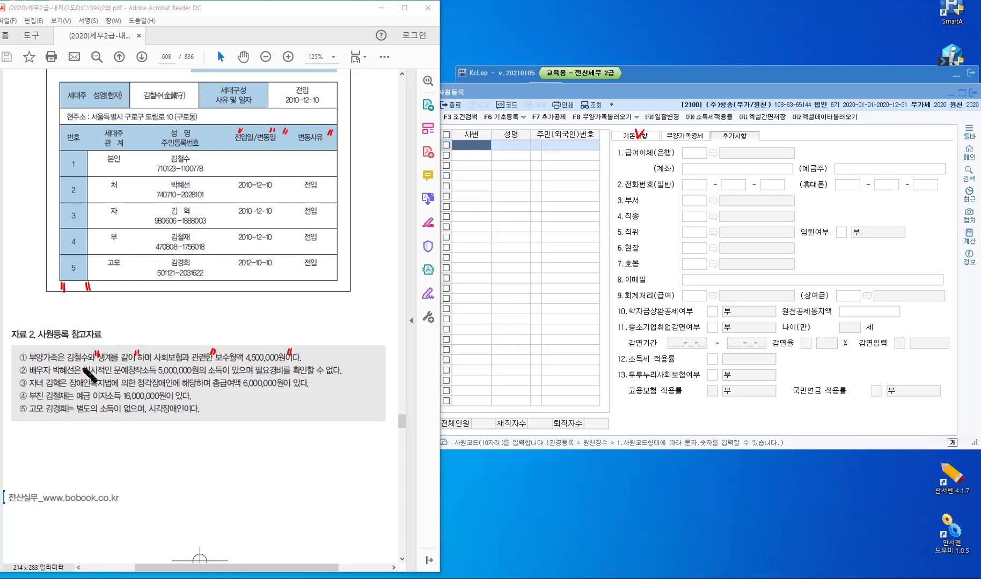
drag(81, 363, 82, 370)
drag(199, 363, 200, 367)
Begin a red handwritten note below the household table
drag(31, 292, 29, 300)
drag(31, 292, 35, 301)
mouse_move(28, 305)
mouse_down()
mouse_move(55, 296)
mouse_move(64, 310)
mouse_move(71, 296)
mouse_move(63, 306)
mouse_up()
Handwrite the label '문예창작:' below the household table
drag(70, 295, 72, 297)
drag(67, 301, 67, 307)
drag(70, 303, 74, 307)
drag(76, 295, 76, 307)
drag(77, 302, 80, 302)
drag(68, 310, 75, 315)
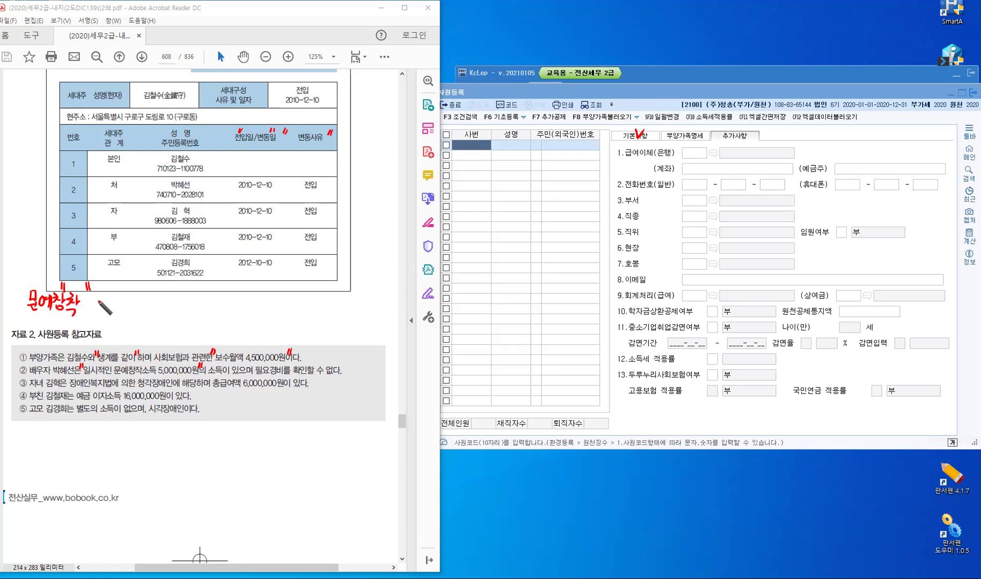
click(83, 302)
click(83, 309)
Write '5,000,000 − (5,000,000' as the start of the spouse's income formula
mouse_move(95, 300)
mouse_down()
mouse_move(93, 309)
mouse_move(101, 298)
mouse_move(116, 303)
mouse_up()
click(120, 309)
drag(125, 302, 124, 304)
mouse_move(130, 301)
mouse_down()
mouse_move(156, 311)
mouse_move(169, 299)
mouse_up()
drag(168, 307, 166, 310)
drag(173, 302, 185, 305)
click(190, 309)
drag(193, 303, 192, 306)
drag(199, 303, 198, 306)
drag(206, 303, 219, 309)
Finish the formula with '× 60%) = 2,000,000' and circle the spouse row
drag(226, 299, 239, 310)
drag(243, 303, 246, 314)
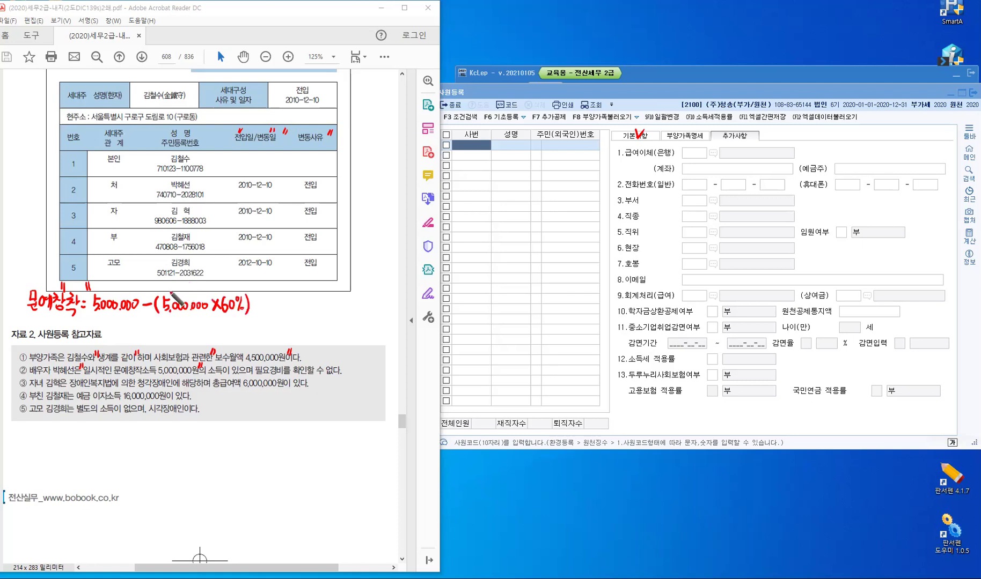
drag(256, 303, 264, 307)
click(279, 309)
mouse_move(266, 303)
mouse_down()
mouse_move(274, 312)
mouse_move(321, 302)
mouse_move(337, 313)
mouse_up()
click(302, 309)
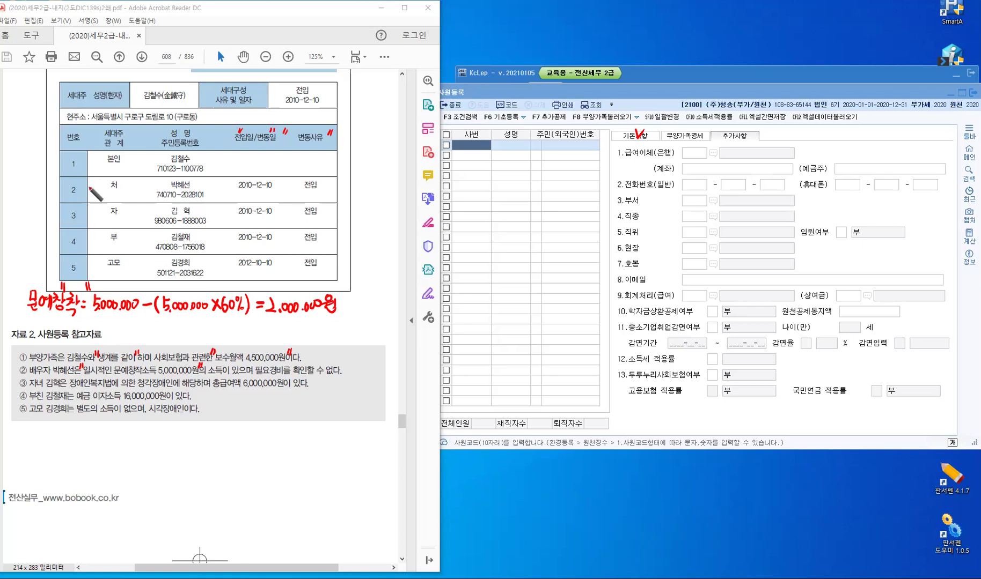
drag(94, 185, 92, 187)
Add 이하 after the 2,000,000 result of the spouse formula
drag(343, 298, 348, 312)
drag(351, 302, 354, 305)
mouse_move(358, 292)
mouse_down()
mouse_move(359, 317)
mouse_move(363, 304)
mouse_up()
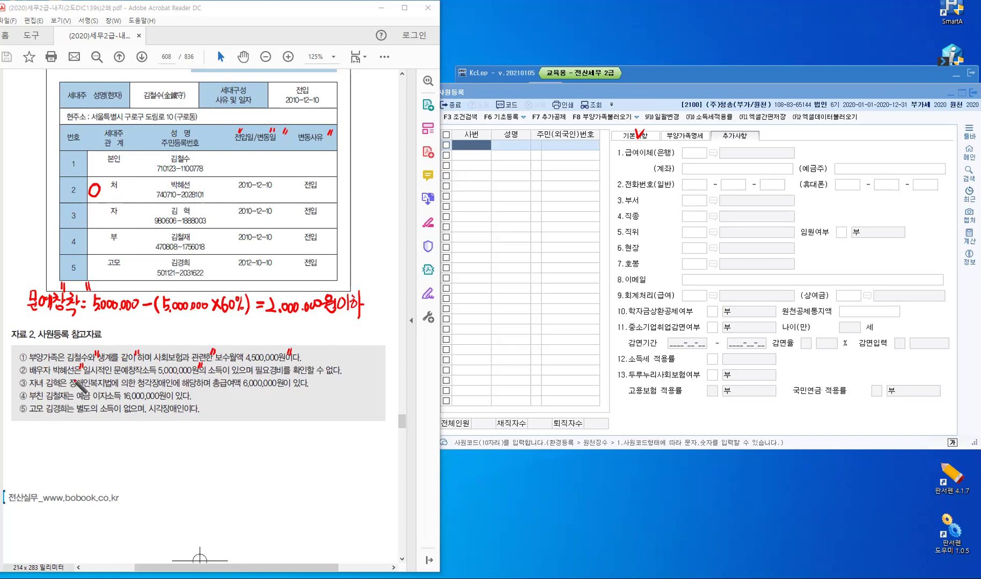
Mark note ③'s child and disability wording, then write 22 and '장애인:21~59' beside row 3
drag(68, 377, 70, 383)
drag(175, 378, 172, 384)
drag(153, 207, 164, 212)
mouse_move(325, 206)
mouse_down()
mouse_move(339, 216)
mouse_move(332, 220)
mouse_move(352, 206)
mouse_move(356, 217)
mouse_move(367, 208)
mouse_move(391, 214)
mouse_up()
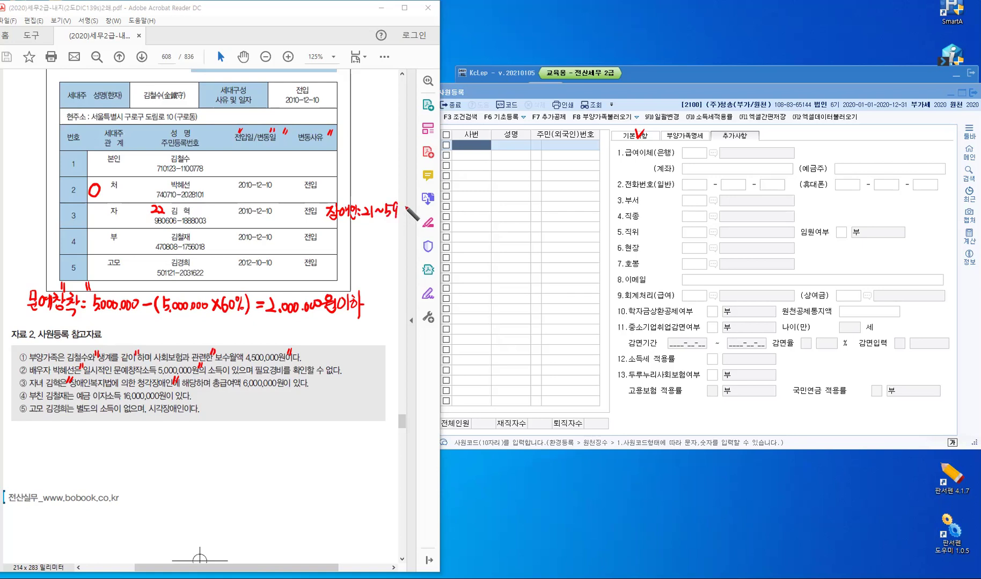
Extend the child's row note with 소득요건 after the 21~59 range
click(403, 213)
drag(410, 201, 417, 213)
drag(408, 216, 437, 206)
drag(425, 212, 441, 212)
mouse_move(429, 215)
mouse_down()
mouse_move(438, 218)
mouse_move(423, 219)
mouse_up()
drag(428, 208, 429, 219)
drag(431, 208, 434, 212)
drag(436, 207, 439, 211)
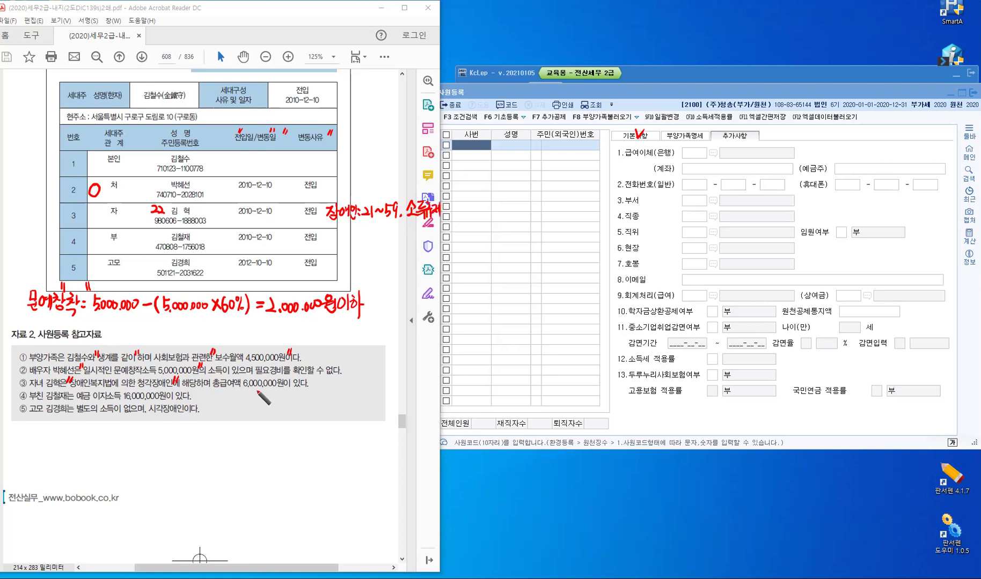
Underline 총급여액 6,000,000원 in note ③ and arrow it to a handwritten 5,000,000원
mouse_move(214, 387)
mouse_down()
mouse_move(290, 389)
mouse_move(266, 403)
mouse_move(283, 428)
mouse_up()
drag(259, 401, 272, 393)
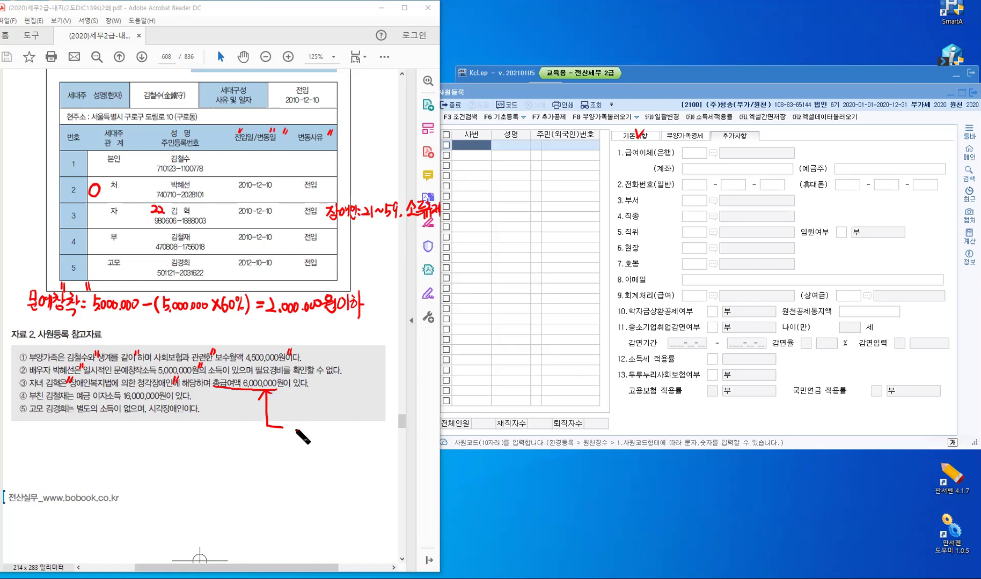
drag(292, 425, 290, 437)
drag(292, 425, 309, 428)
click(302, 435)
drag(314, 427, 321, 427)
click(324, 433)
drag(328, 427, 329, 427)
drag(333, 426, 342, 422)
drag(339, 428, 347, 429)
drag(344, 429, 344, 433)
drag(351, 419, 350, 433)
drag(344, 433, 357, 433)
Write 이하 after 5,000,000원, then cross it out and replace it with 초과
drag(364, 420, 364, 437)
drag(369, 419, 371, 420)
drag(367, 424, 374, 424)
drag(370, 427, 379, 439)
drag(378, 428, 381, 429)
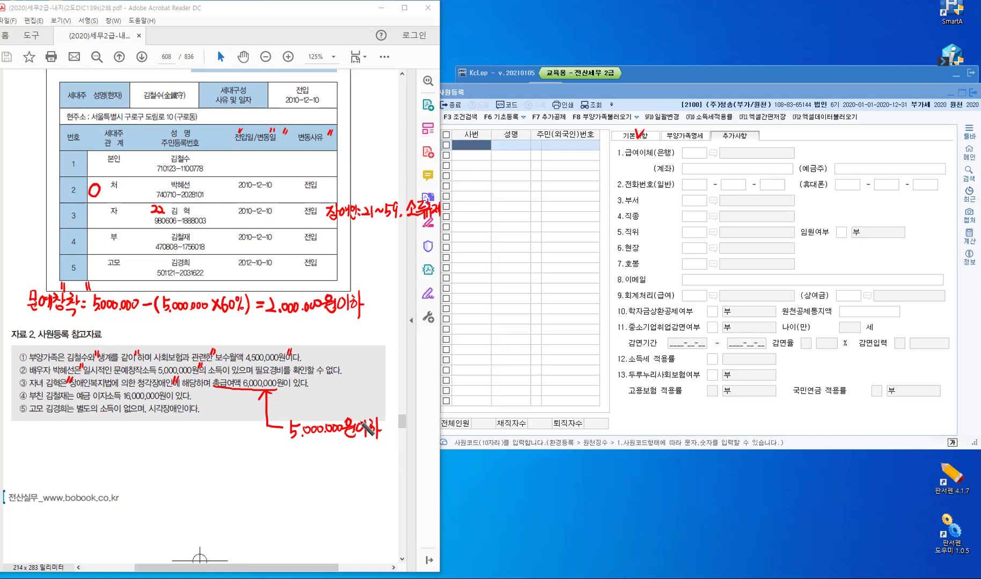
mouse_move(365, 436)
mouse_down()
mouse_move(387, 422)
mouse_move(392, 436)
mouse_move(397, 423)
mouse_up()
drag(391, 427, 401, 426)
drag(397, 427, 392, 434)
drag(394, 436, 409, 432)
drag(411, 420, 413, 447)
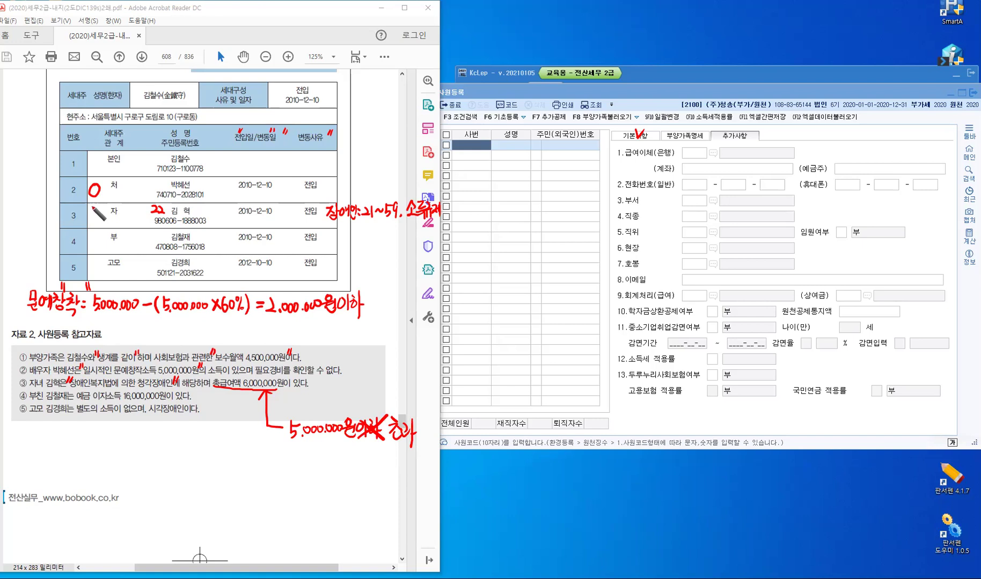
Arrow the father's 16,000,000원 interest income to '2,000만원 이하' and mark row 4 with 부 and O
drag(91, 205, 101, 218)
drag(95, 218, 95, 227)
drag(95, 397, 168, 400)
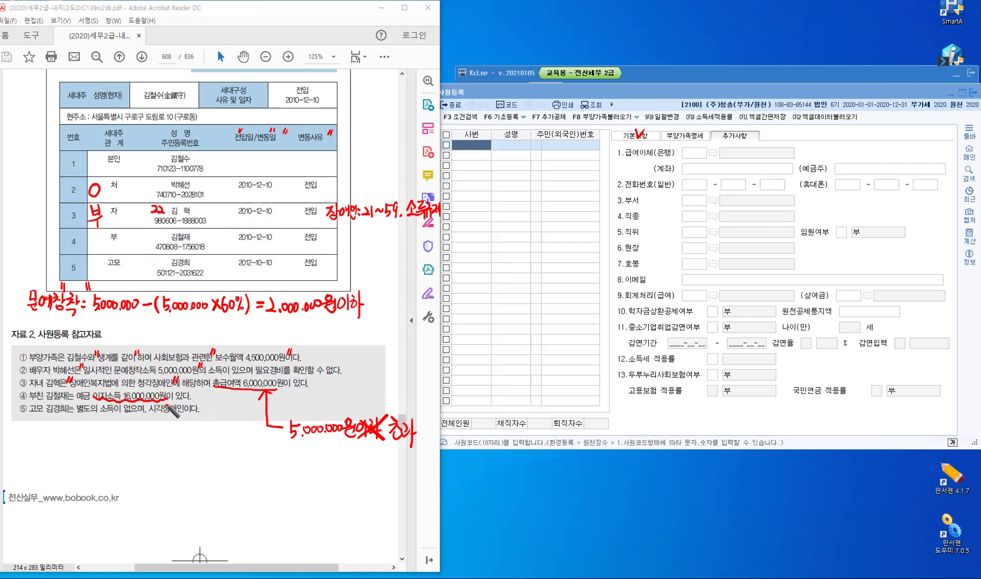
drag(217, 433, 195, 390)
mouse_move(207, 445)
mouse_down()
mouse_move(272, 448)
mouse_move(293, 464)
mouse_up()
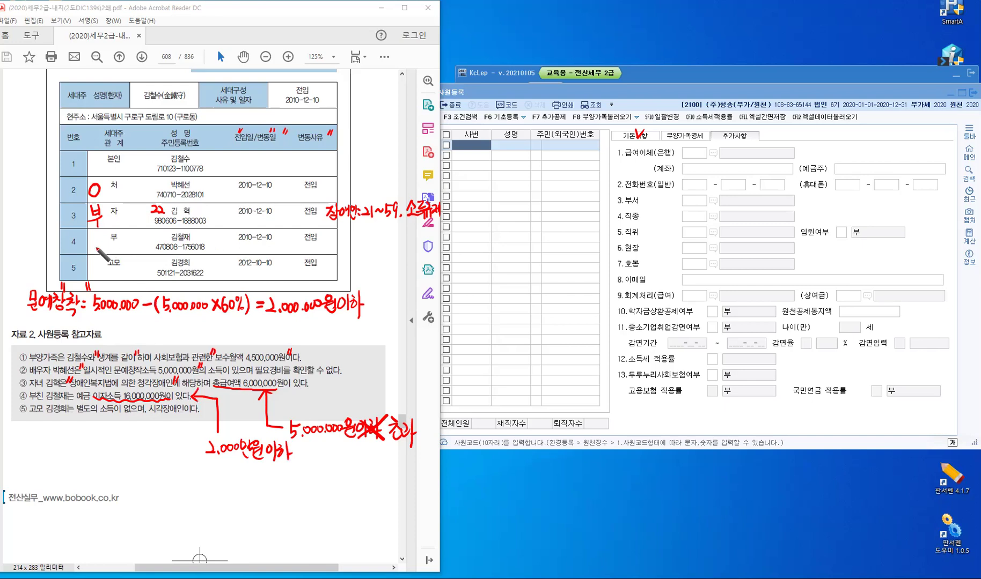
drag(96, 237, 95, 237)
Handwrite a bracketed red summary note beneath the 자료 2 box
mouse_move(142, 490)
mouse_down()
mouse_move(152, 506)
mouse_move(161, 499)
mouse_move(150, 510)
mouse_up()
drag(167, 490, 178, 507)
mouse_move(165, 486)
mouse_down()
mouse_move(145, 482)
mouse_move(153, 467)
mouse_up()
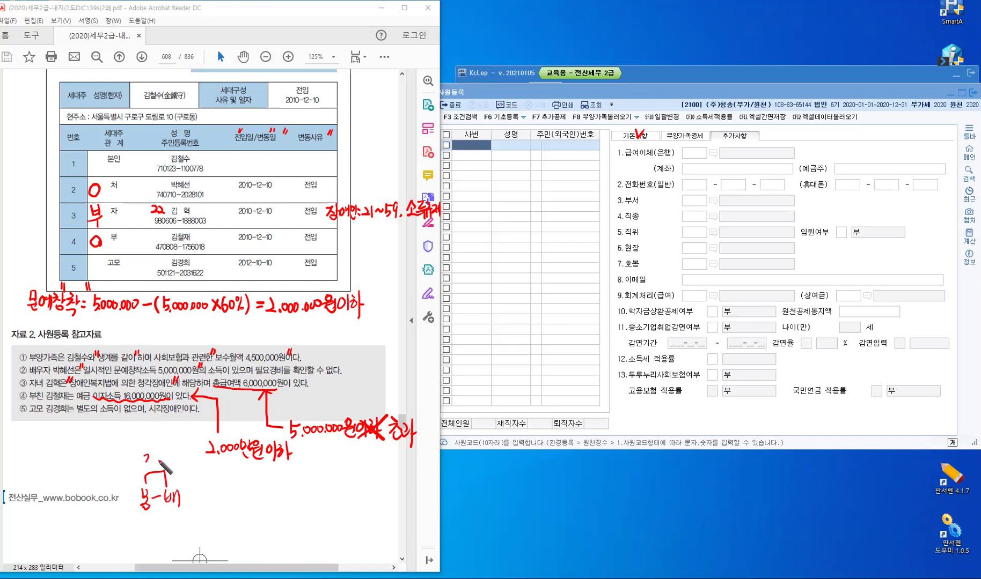
mouse_move(144, 514)
mouse_down()
mouse_move(178, 516)
mouse_move(169, 539)
mouse_up()
drag(182, 495, 213, 488)
drag(206, 491, 208, 496)
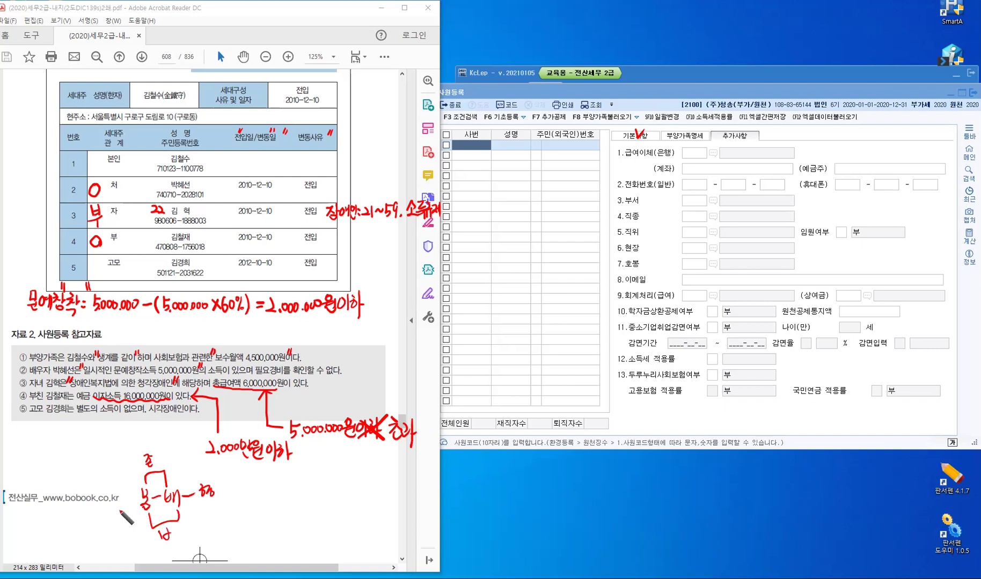
mouse_move(127, 505)
mouse_down()
mouse_move(140, 505)
mouse_move(113, 524)
mouse_up()
Draw a red X over 고모 in row 5 to mark the aunt ineligible
mouse_move(118, 254)
mouse_down()
mouse_move(106, 280)
mouse_move(123, 278)
mouse_up()
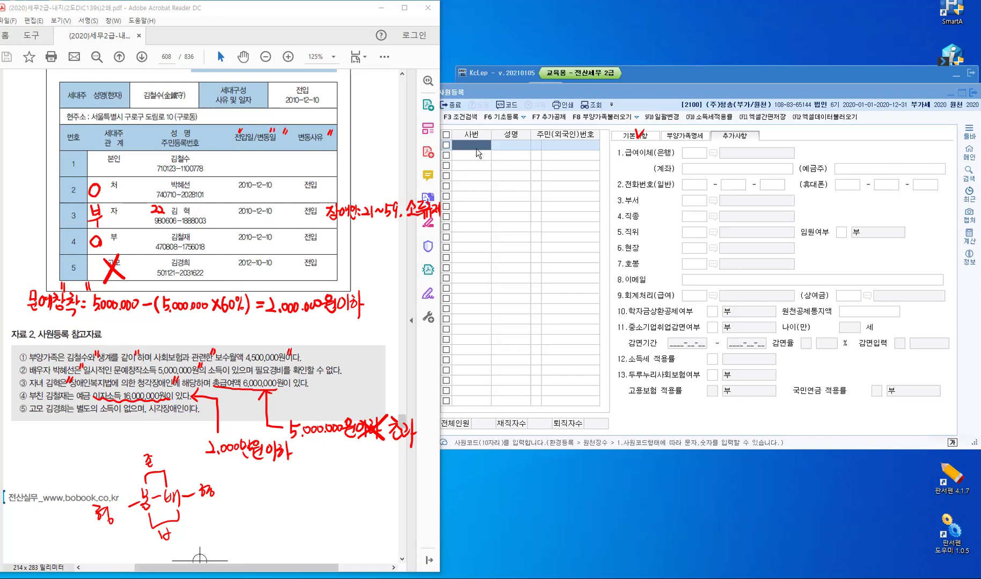
Create employee code 100 in the 기본사항 form and enter the head of household's name
click(629, 135)
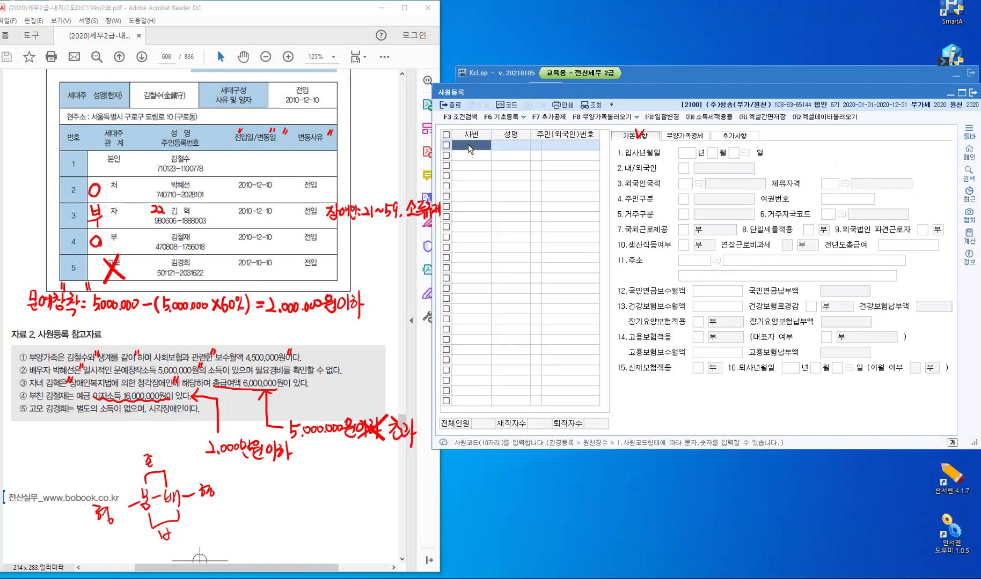
text(100)
key(Return)
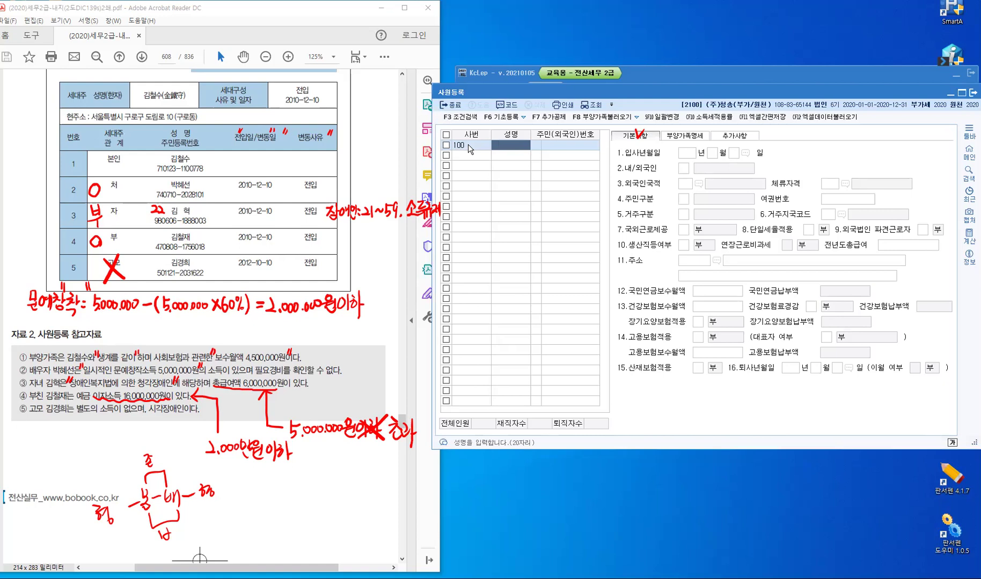
text(김철수)
key(Return)
Choose 1:주민등록번호 as the ID type and enter the resident registration number
text(1)
key(Return)
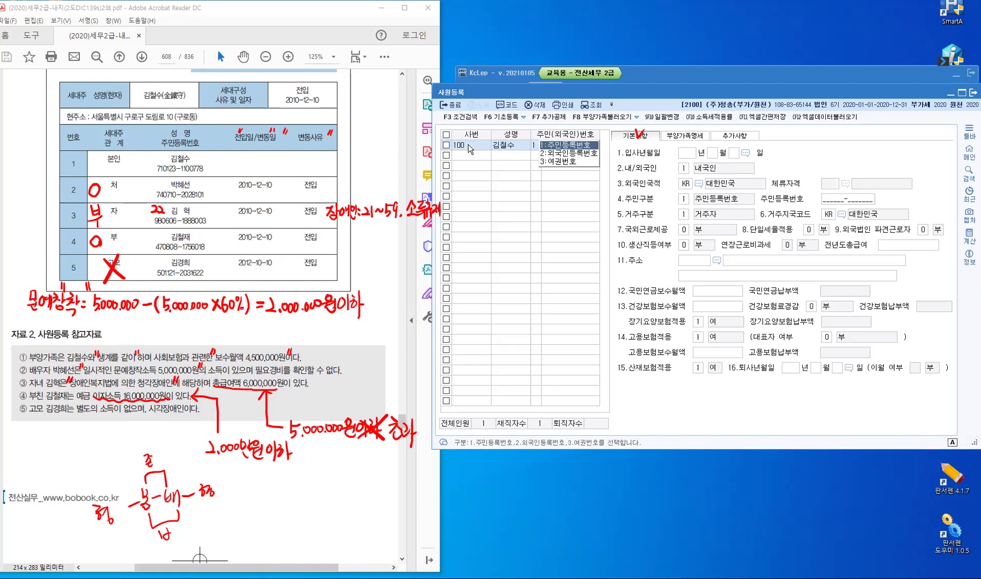
key(Return)
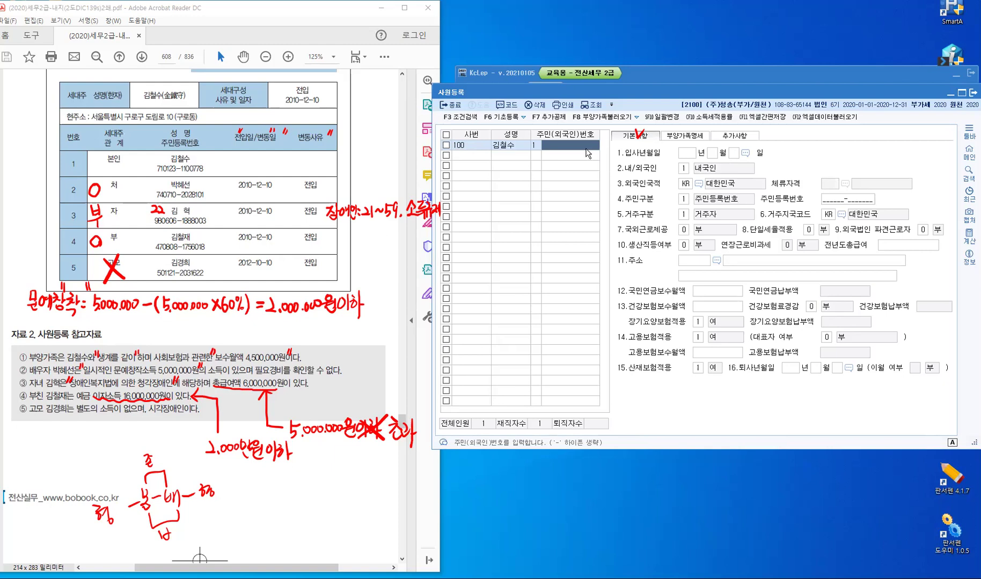
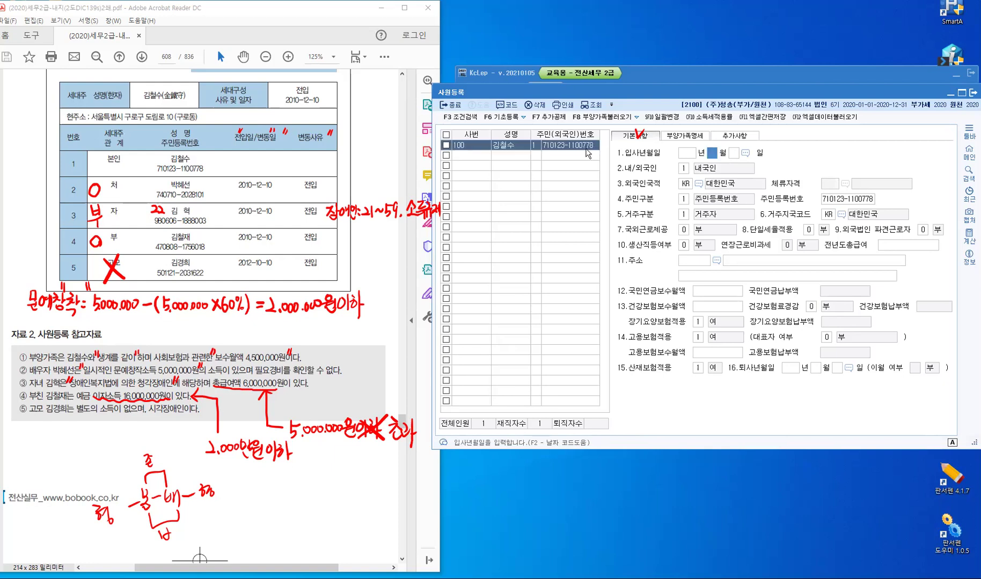
Enter the hire date as 2017년 7월 5일
key(Left)
text(2017 년 7)
key(Return)
text(5)
key(Return)
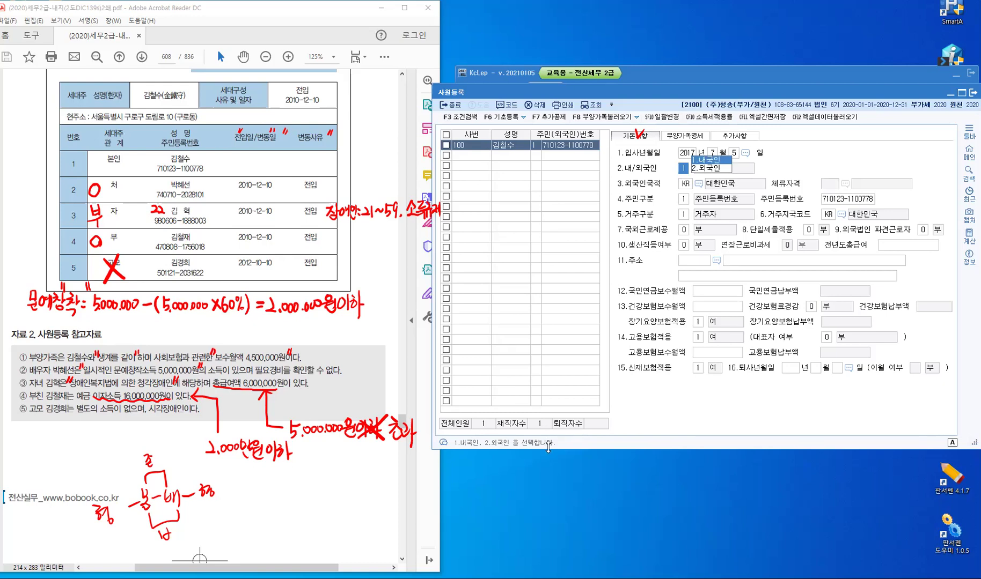
Accept 내국인, nationality KR, 주민등록번호 ID type and 거주자 residency
key(Return)
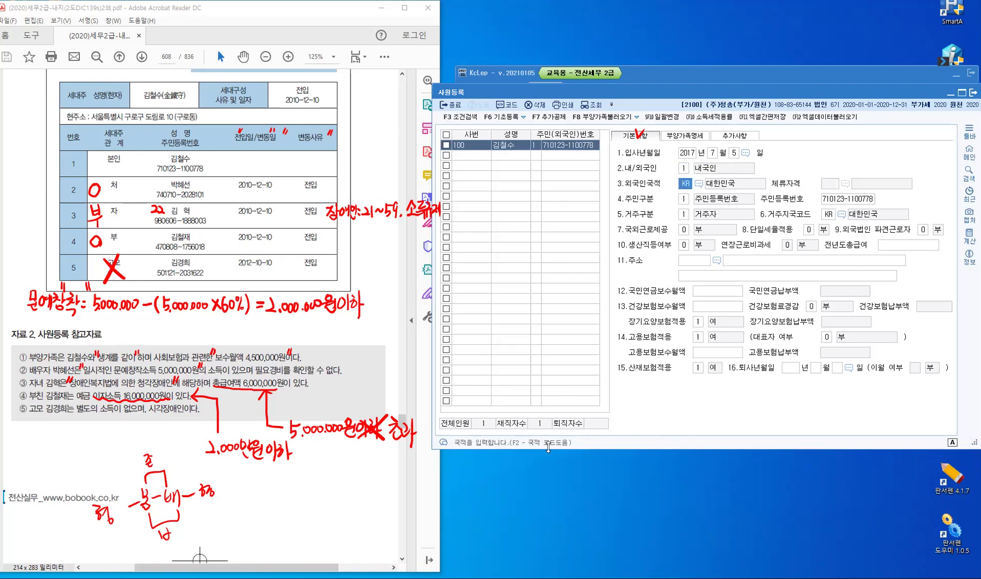
key(Return)
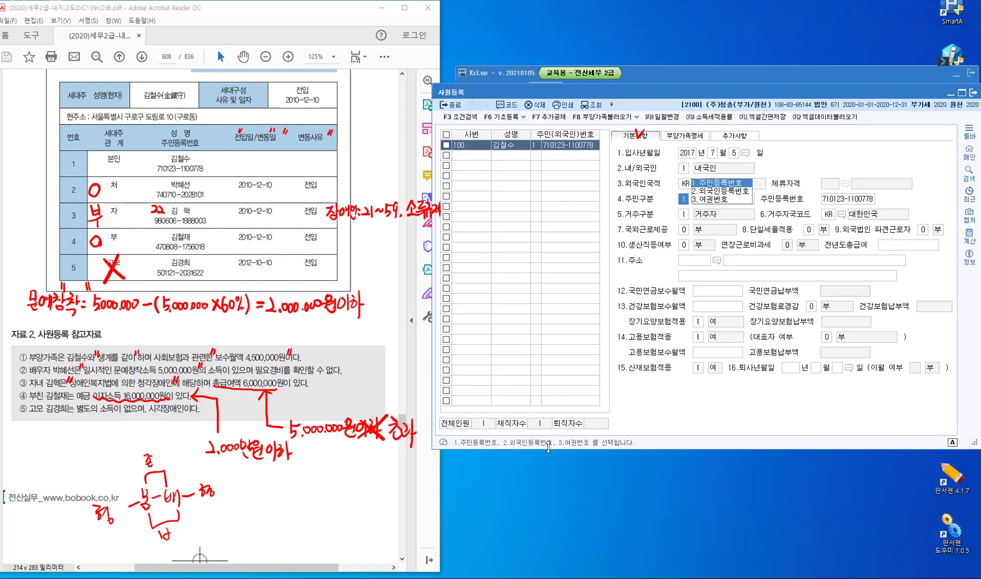
key(Return)
key(Return)
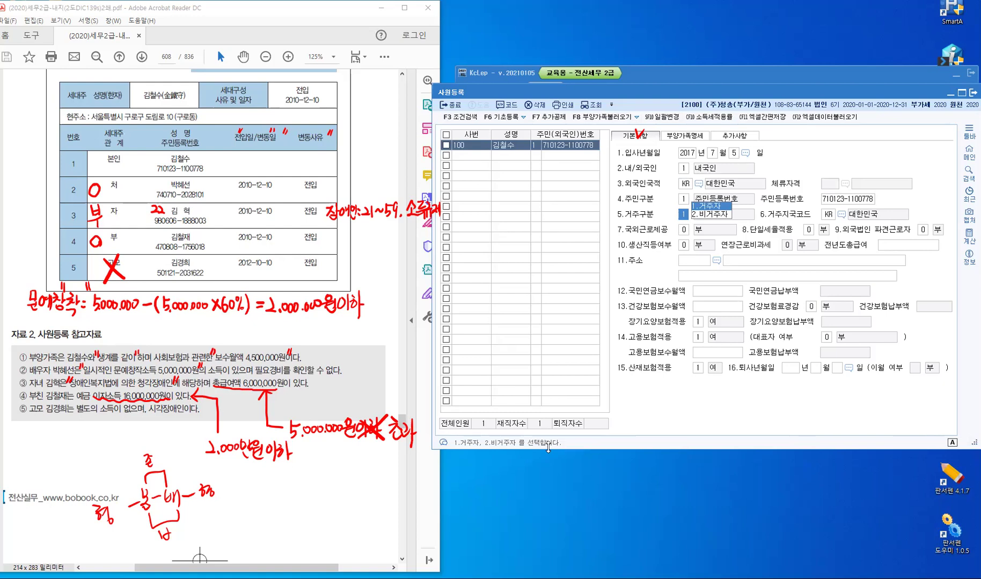
key(Return)
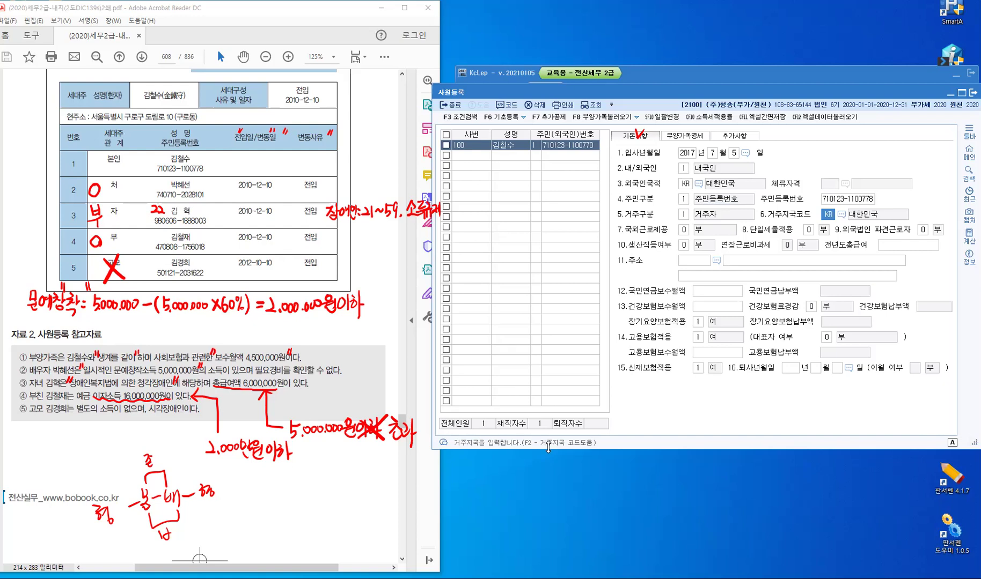
key(Return)
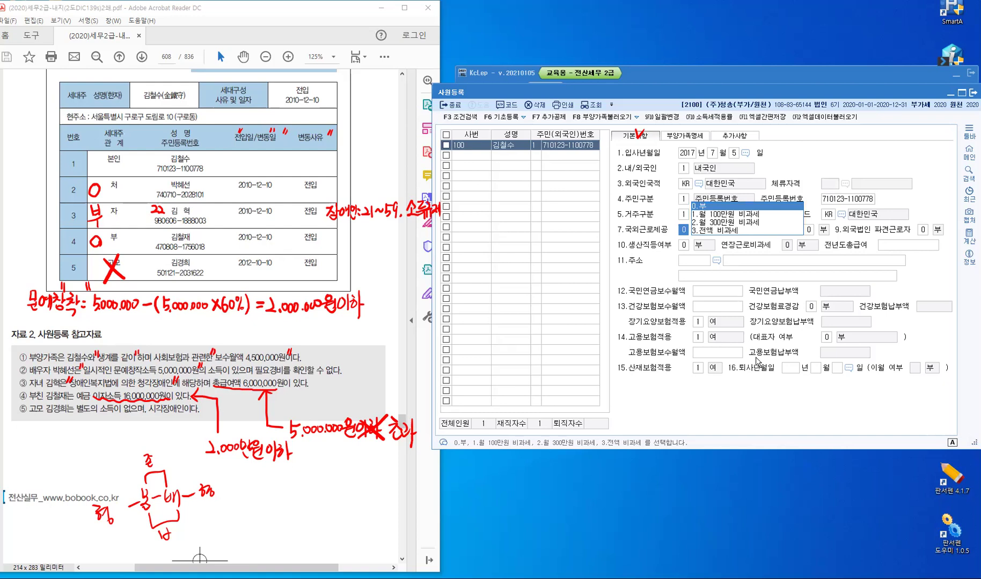
Keep overseas work, single tax rate and foreign dispatch at 0 부, and set 생산직등여부 to 1 여
key(Return)
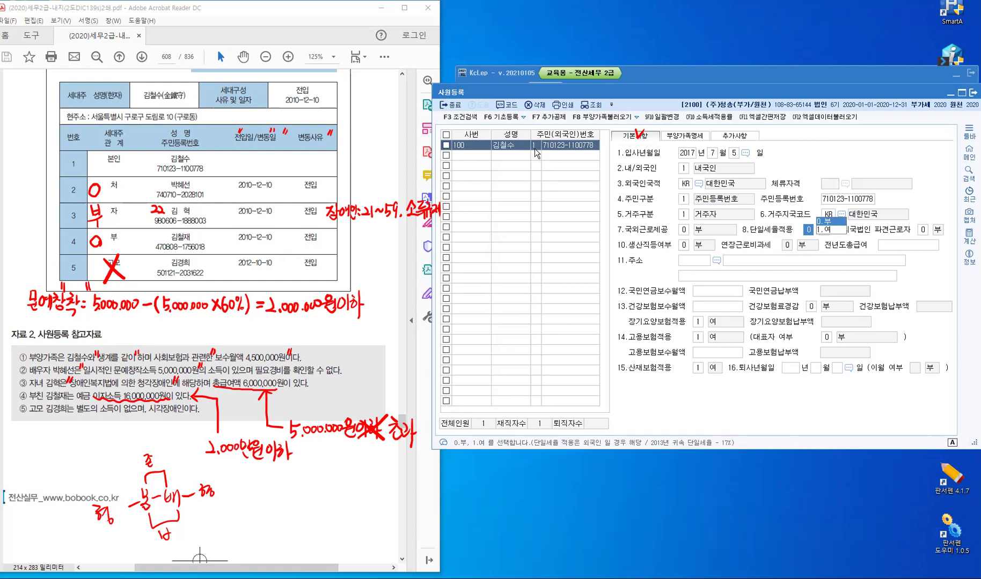
key(Return)
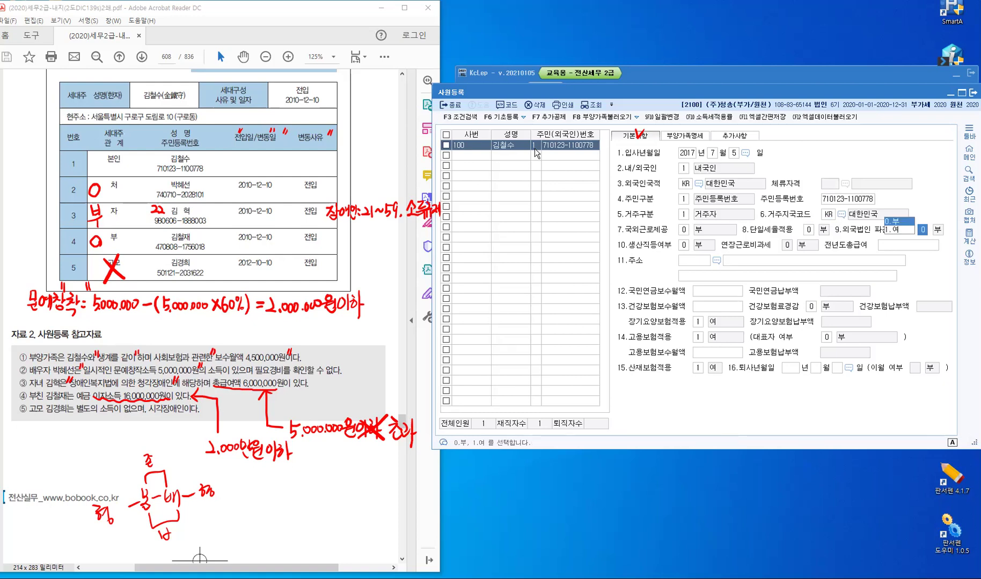
key(Return)
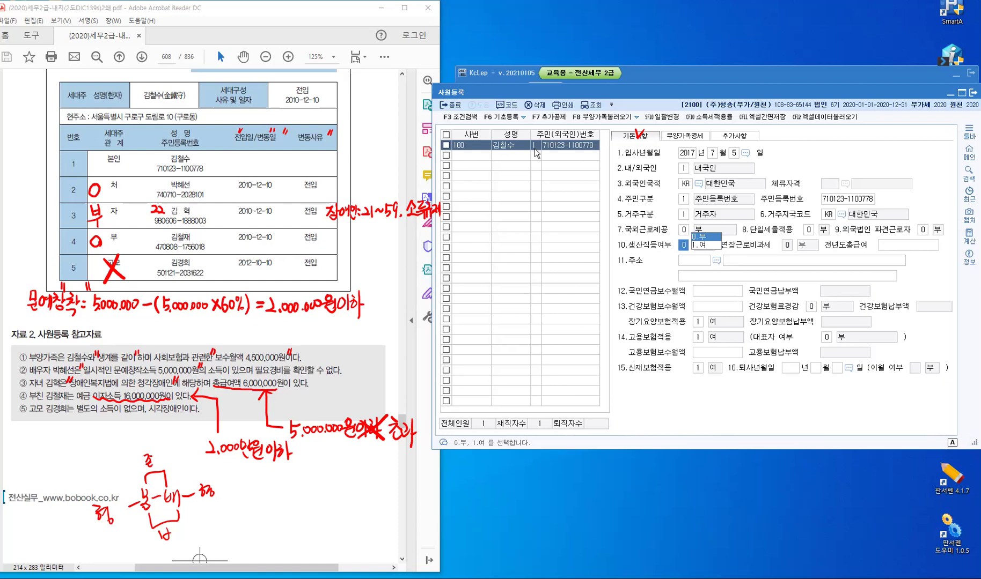
key(Return)
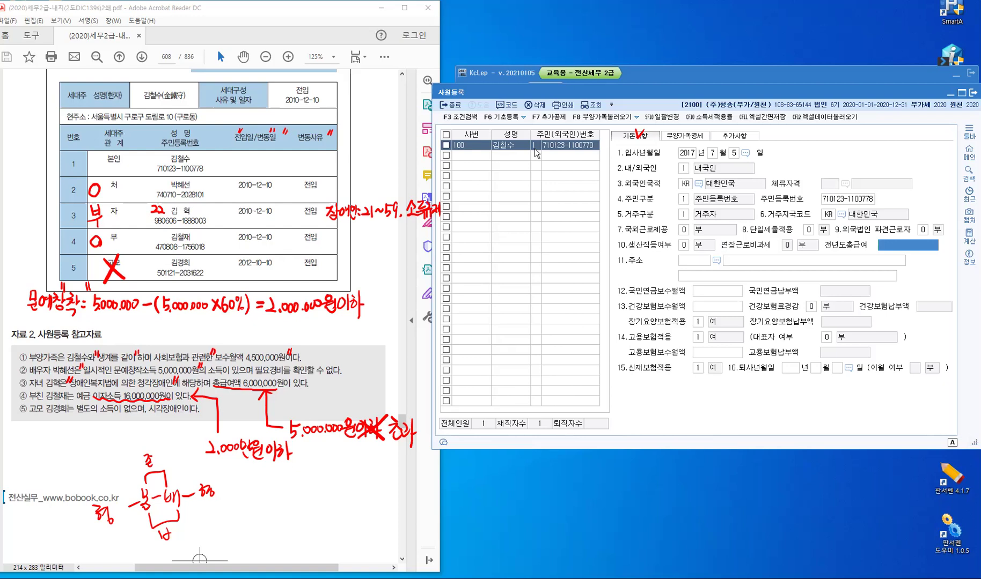
key(shift+Tab)
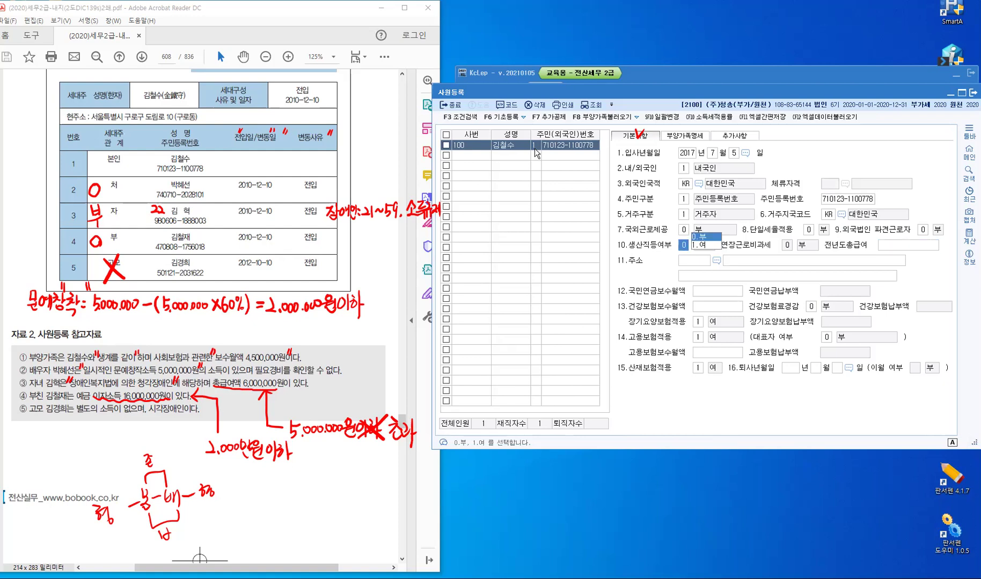
text(1)
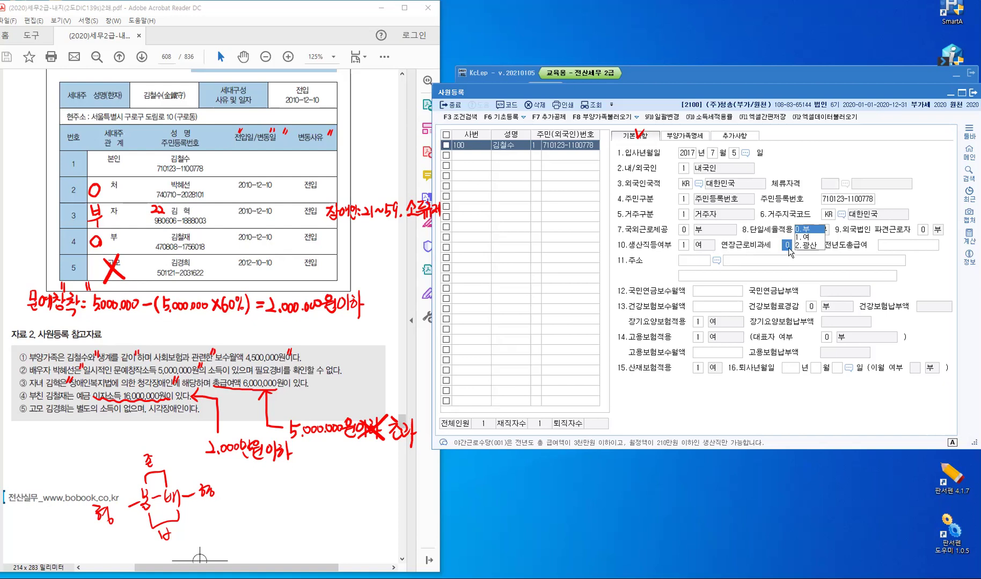
Enter a prior-year total salary of 27,000,000 for employee 100
click(546, 449)
text(1)
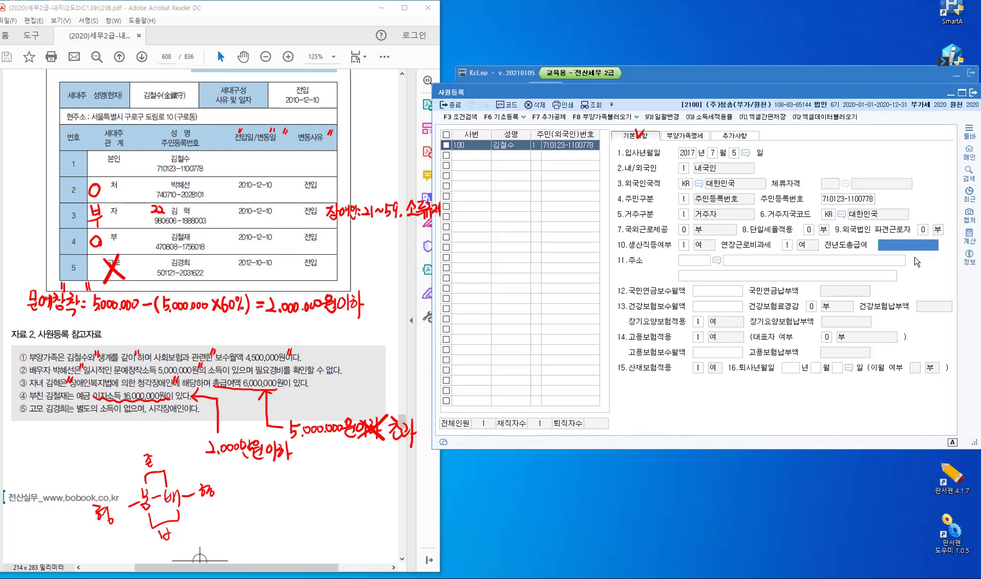
text(27000000)
key(Return)
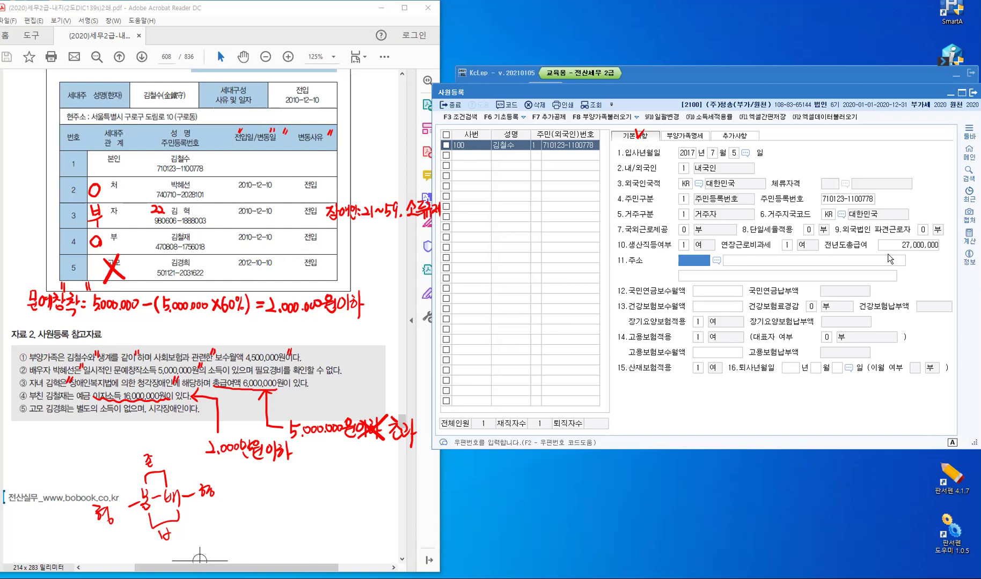
Set 생산직등여부 back to 0 부 and clear the prior-year total salary amount
click(695, 245)
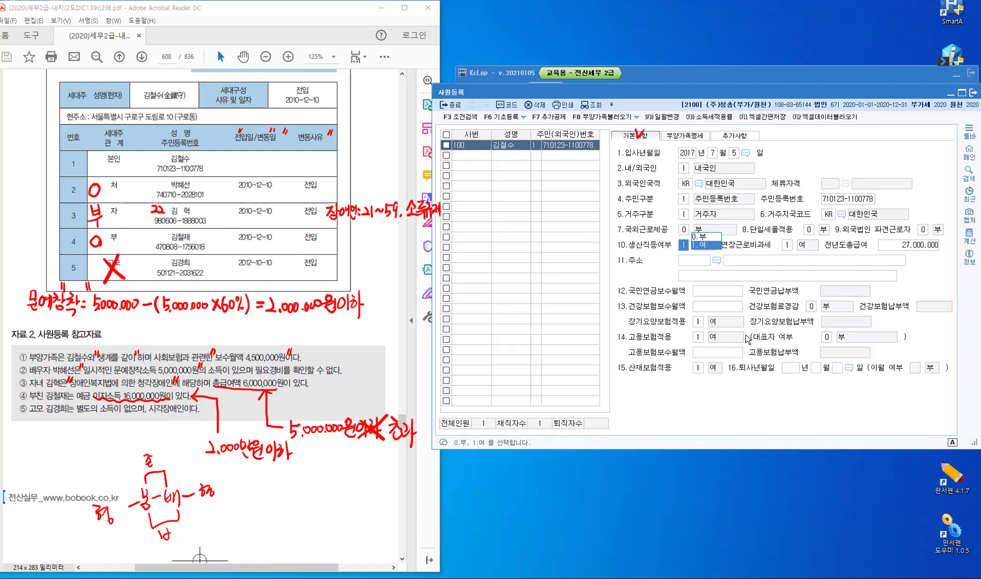
click(753, 372)
text(0)
key(Return)
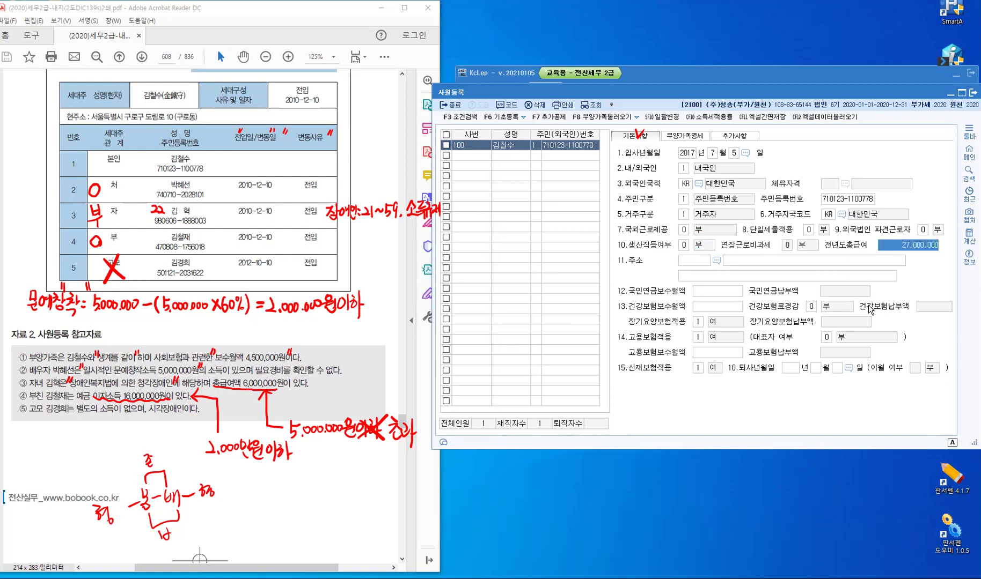
key(Delete)
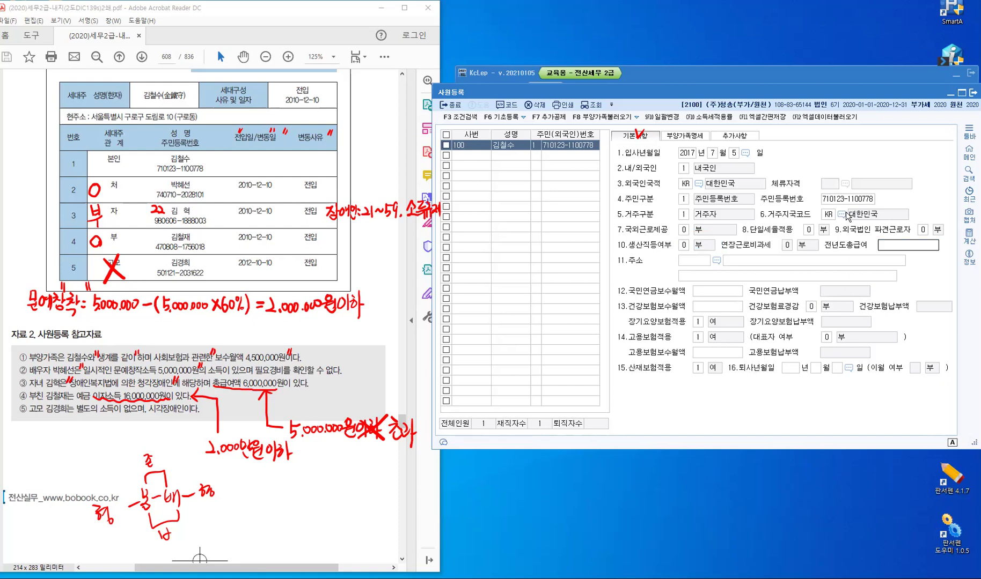
key(Return)
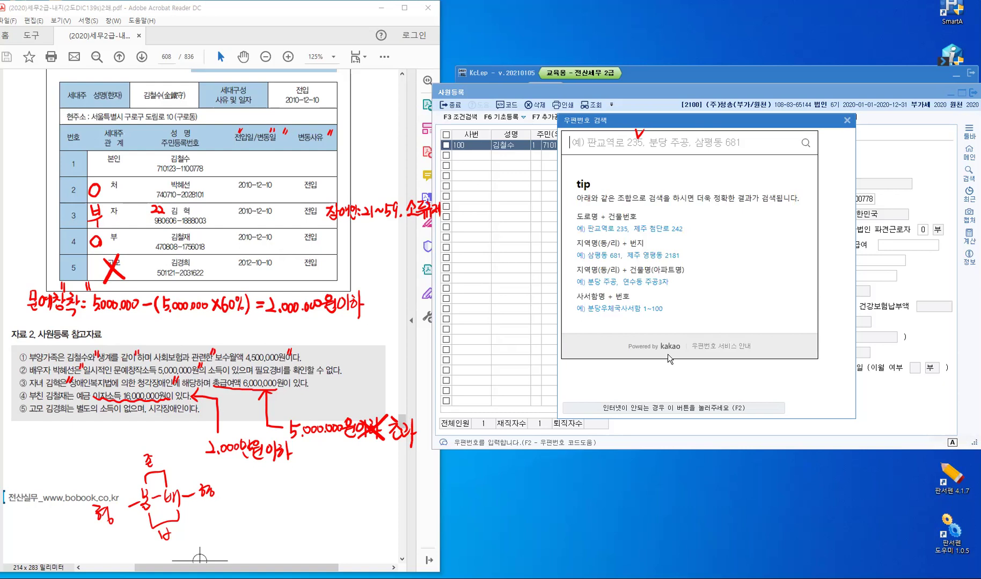
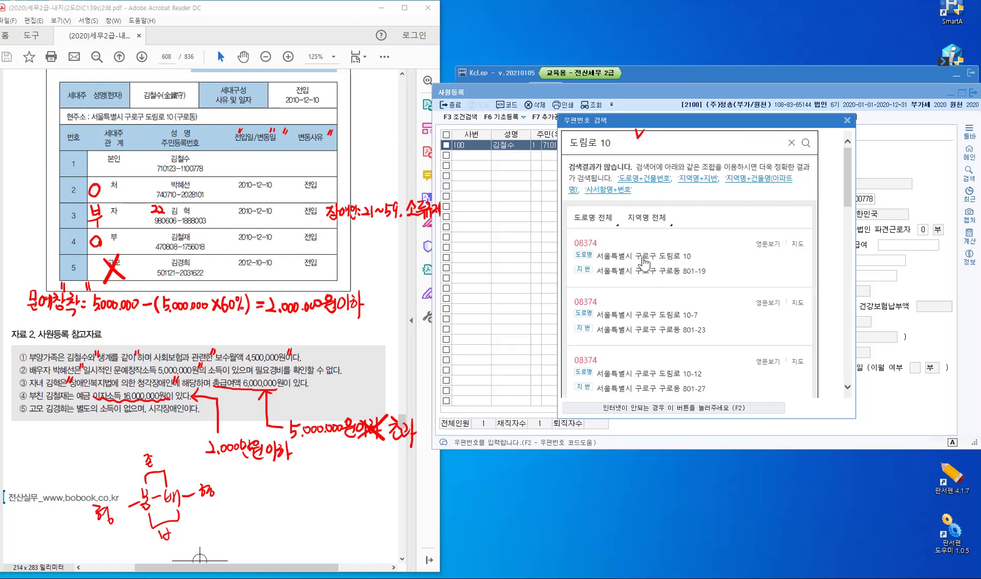
click(644, 262)
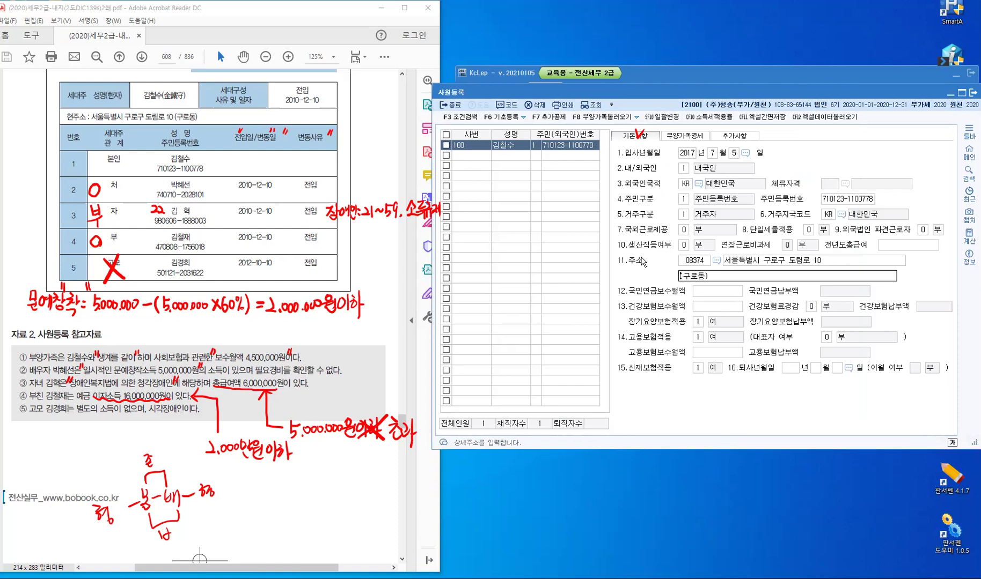
key(Return)
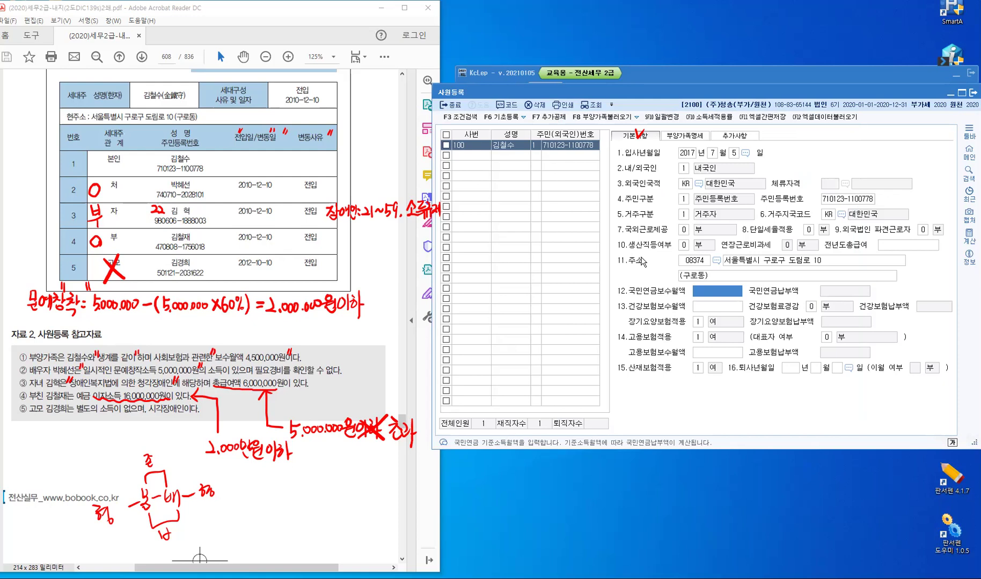
key(Return)
key(Return)
key(Return)
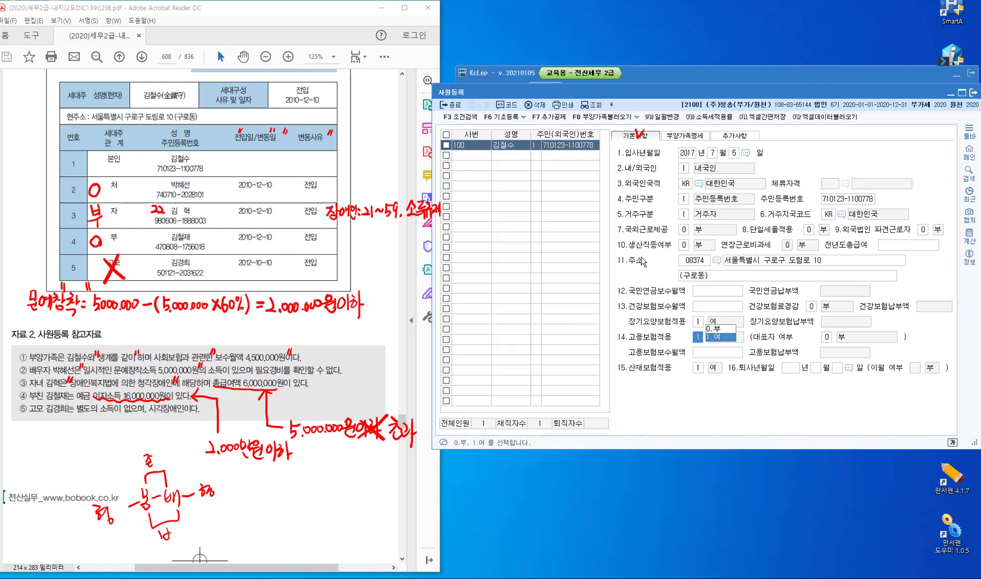
key(Return)
key(Return)
key(Return)
key(Return)
key(Return)
key(Return)
key(Return)
key(Return)
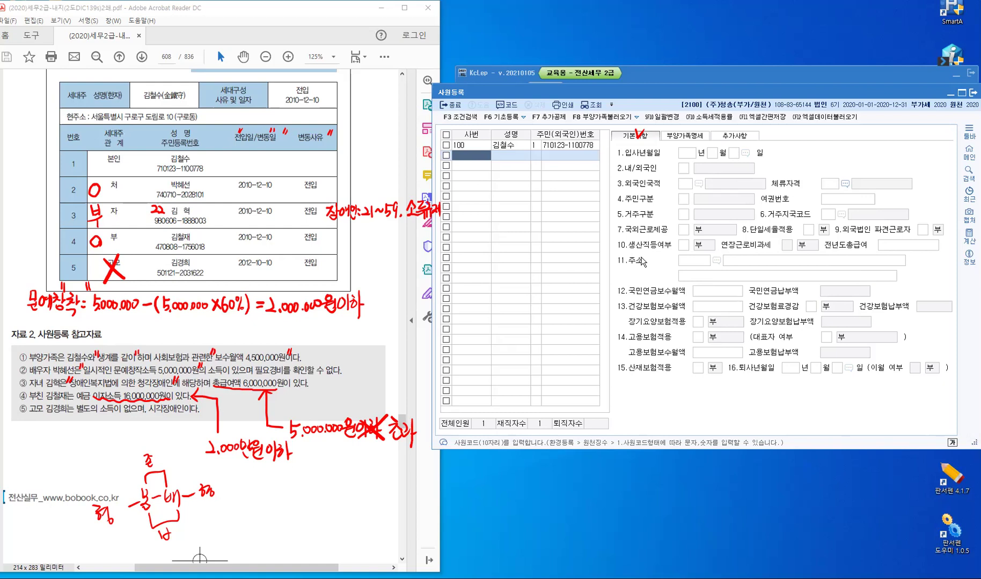
key(Escape)
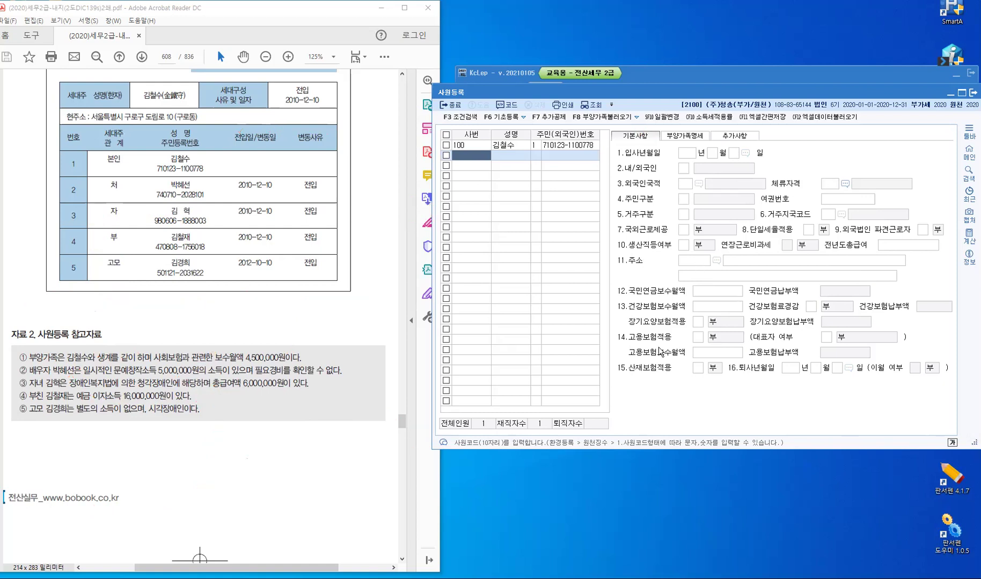
click(661, 301)
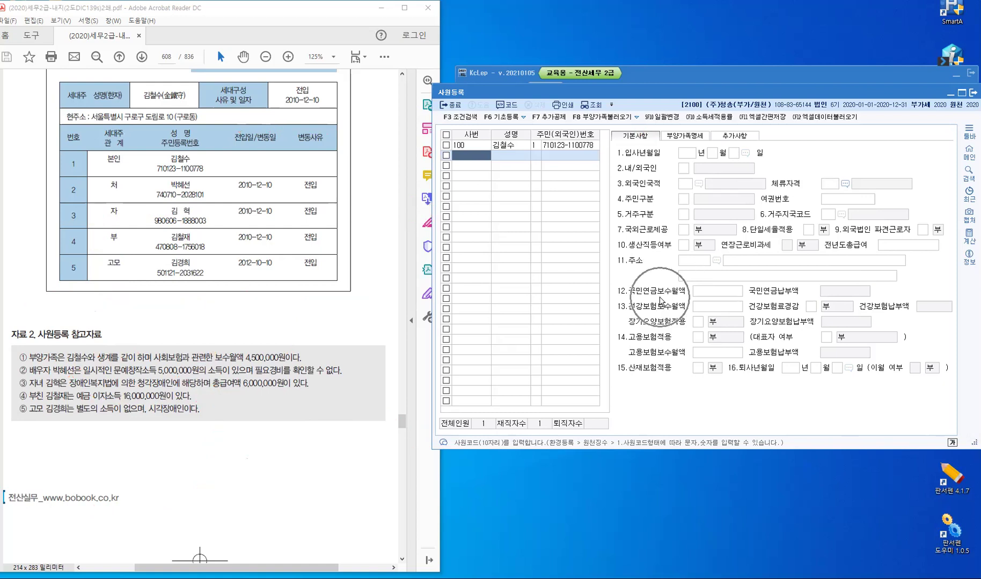
click(477, 146)
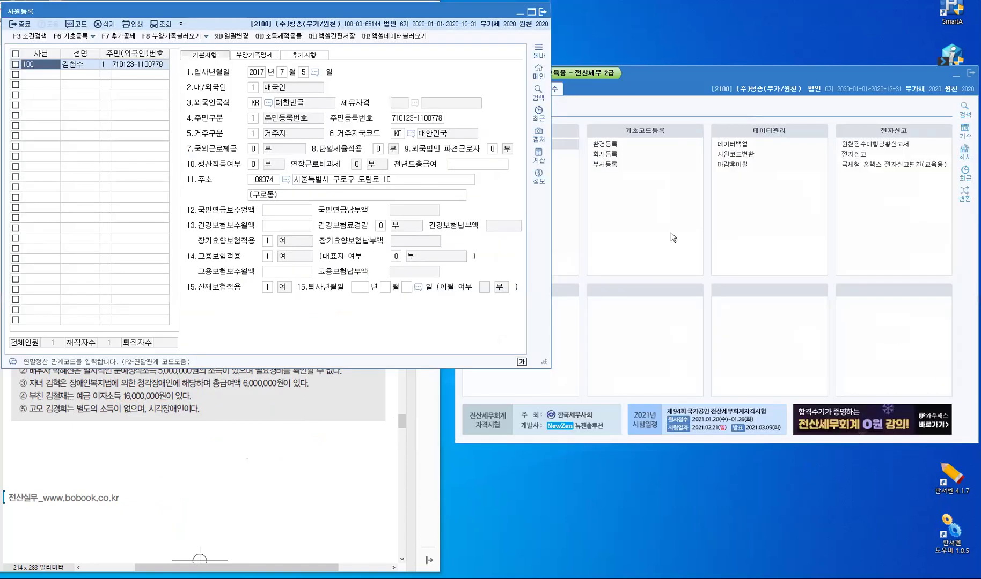
Bring the main KcLep window forward and launch 급여자료입력 under 근로소득관리
click(671, 232)
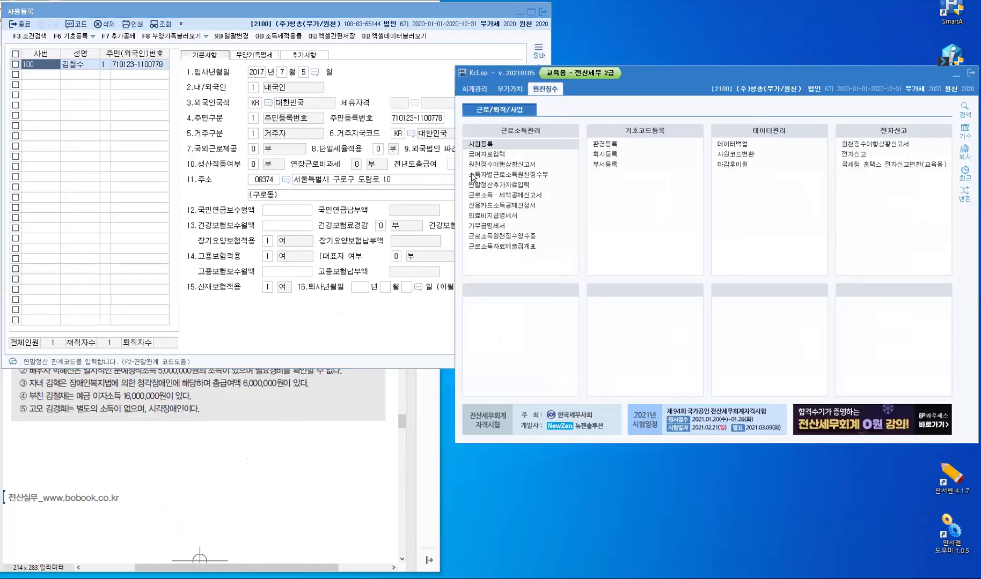
click(485, 157)
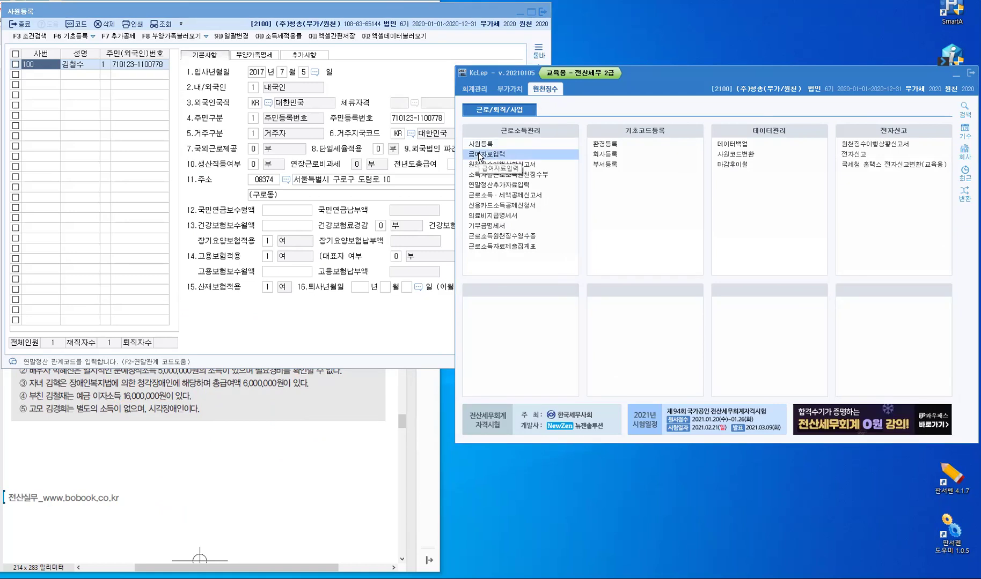
click(479, 155)
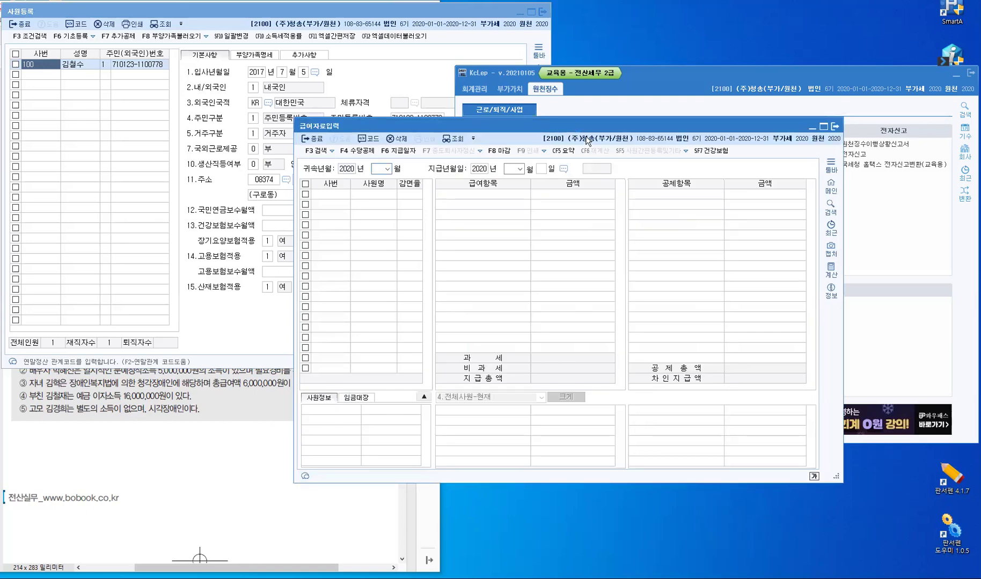
Set the attribution month to January 2020 and the payment day to 25
text(1)
key(Return)
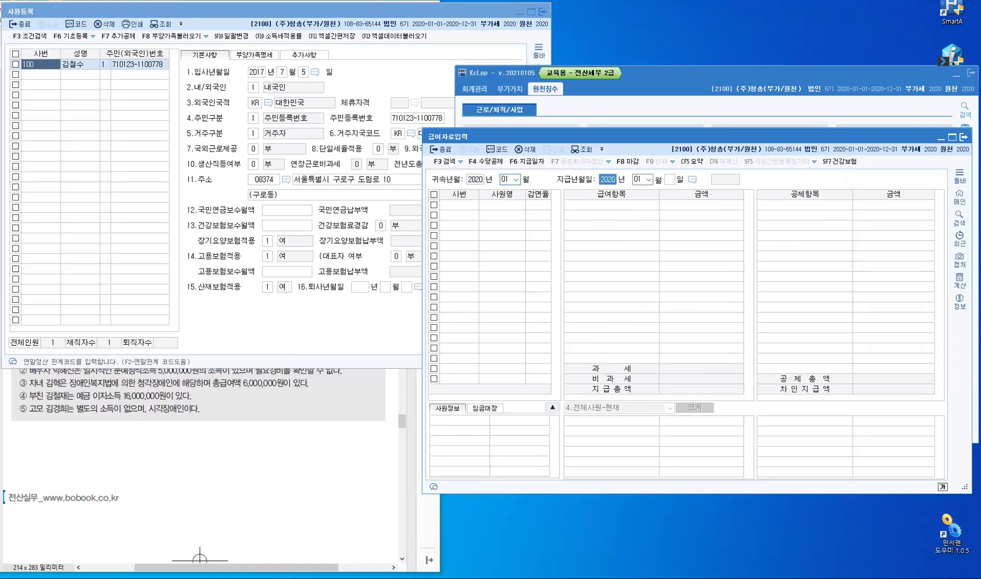
key(Return)
key(Return)
text(25)
key(Return)
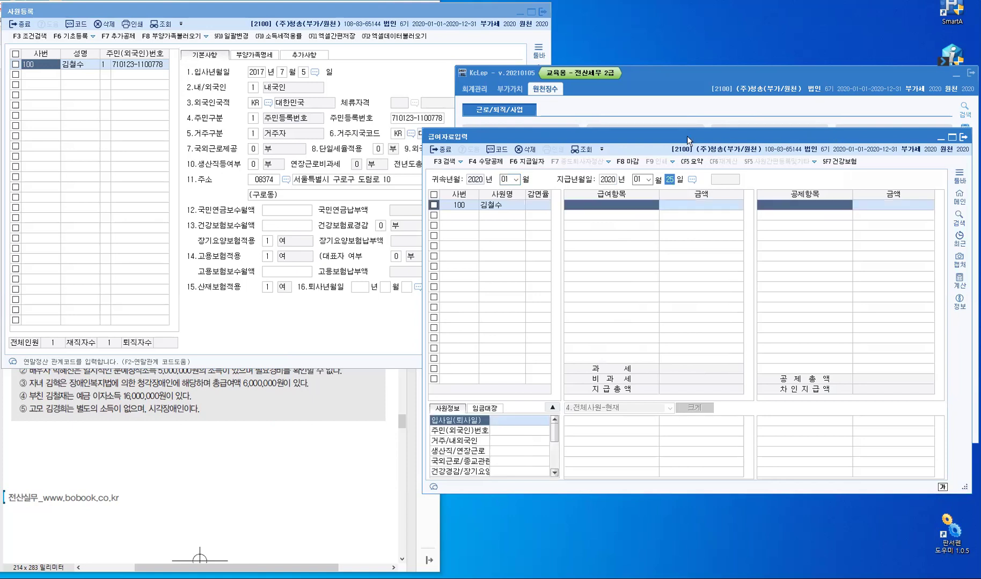
key(Return)
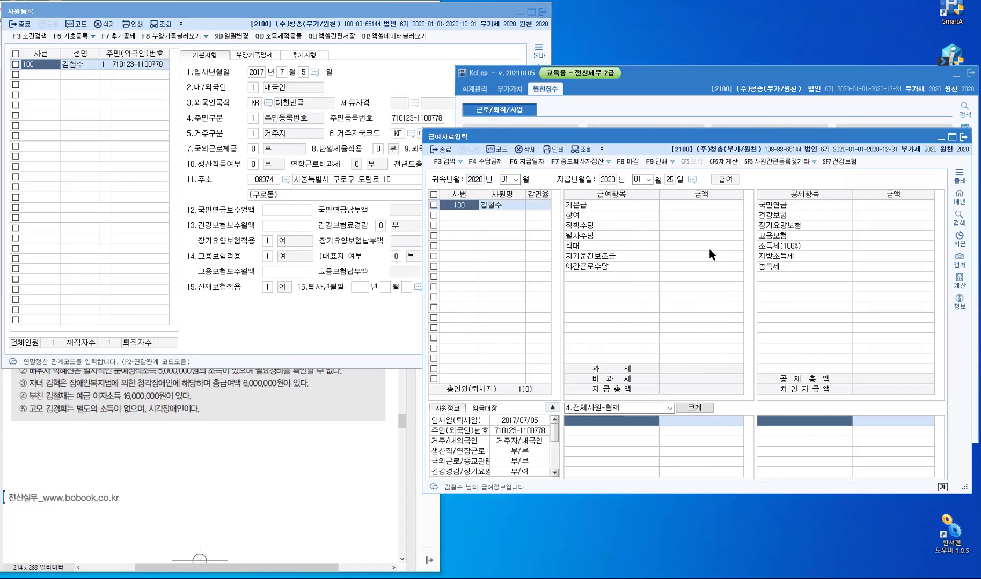
Enter 4,500,000 as 기본급, giving deductions of 341,620 and net pay 4,158,380
click(713, 205)
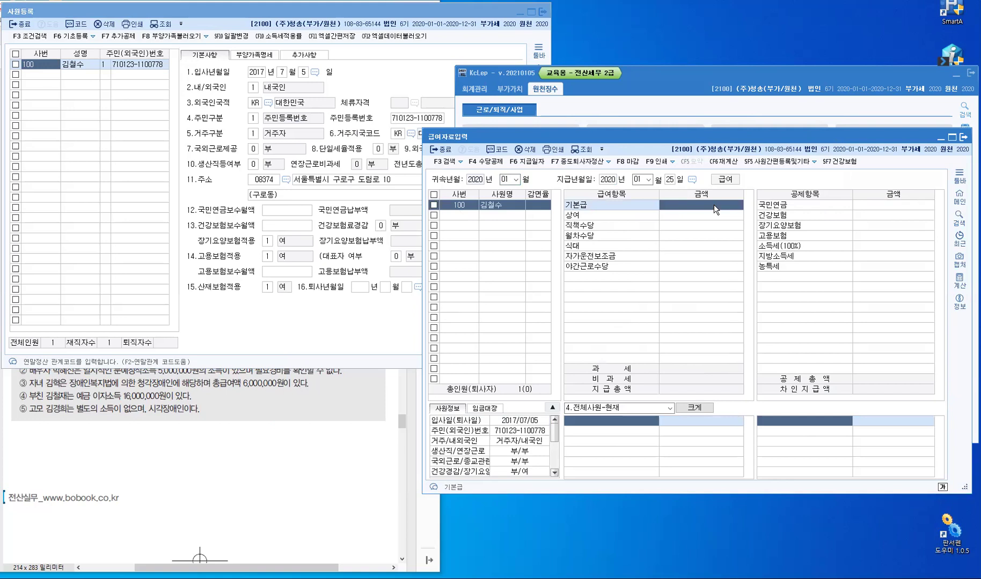
text(4,5)
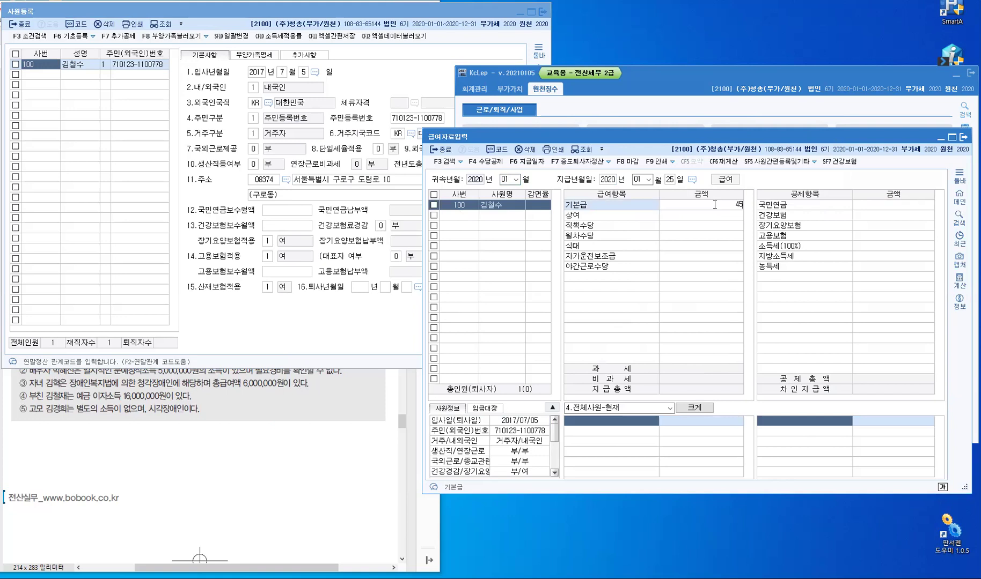
text(00,000)
click(719, 220)
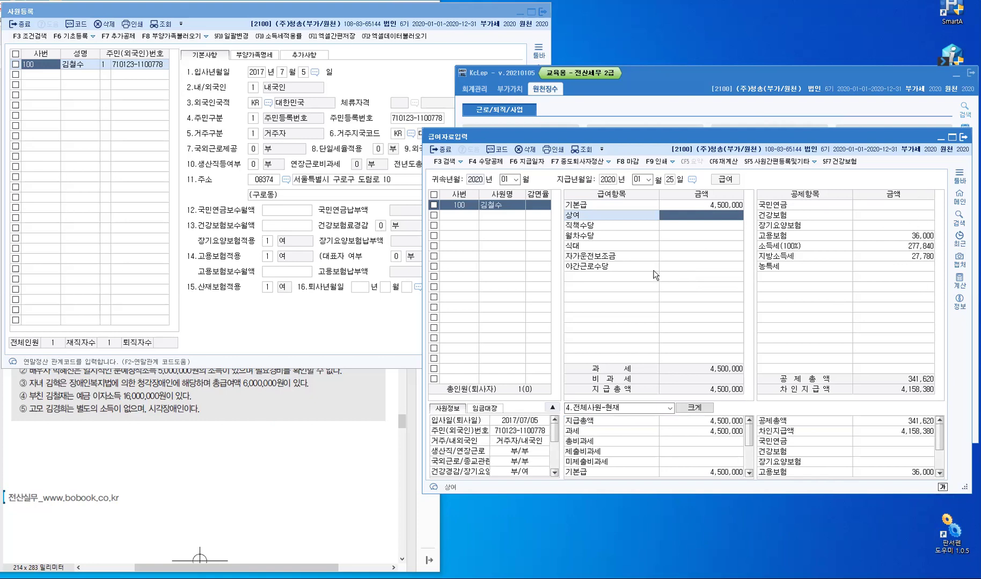
click(815, 162)
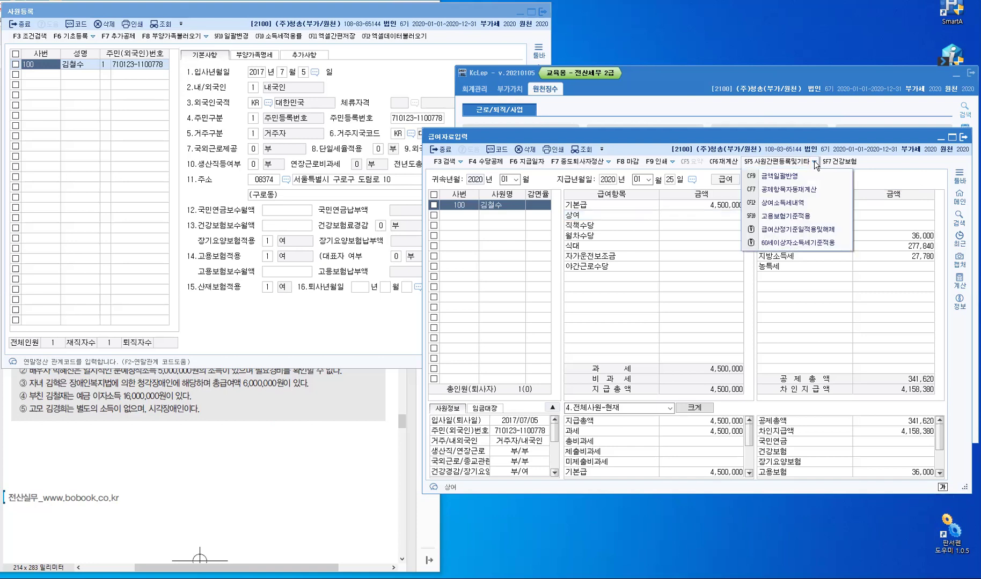
click(792, 217)
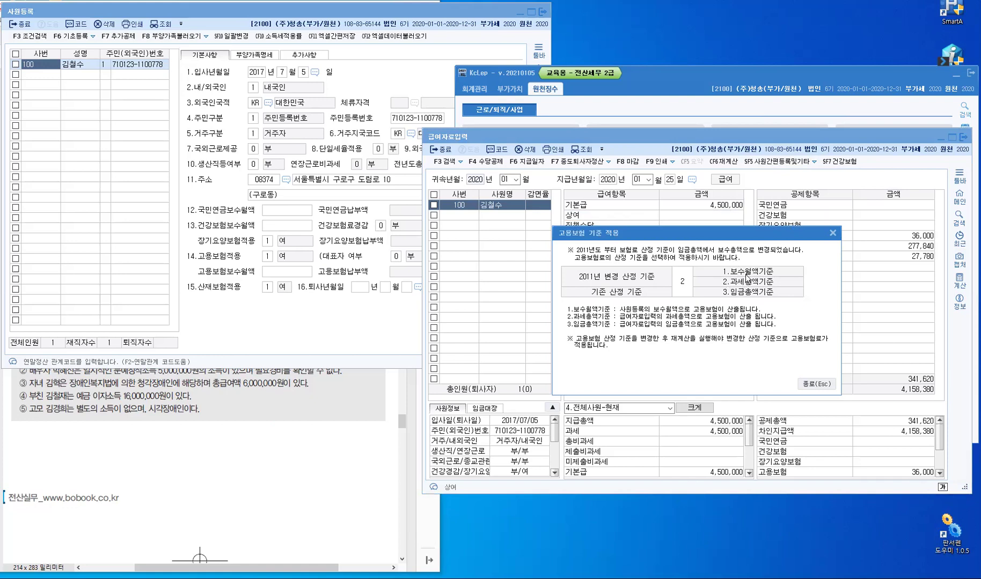
click(683, 287)
click(816, 384)
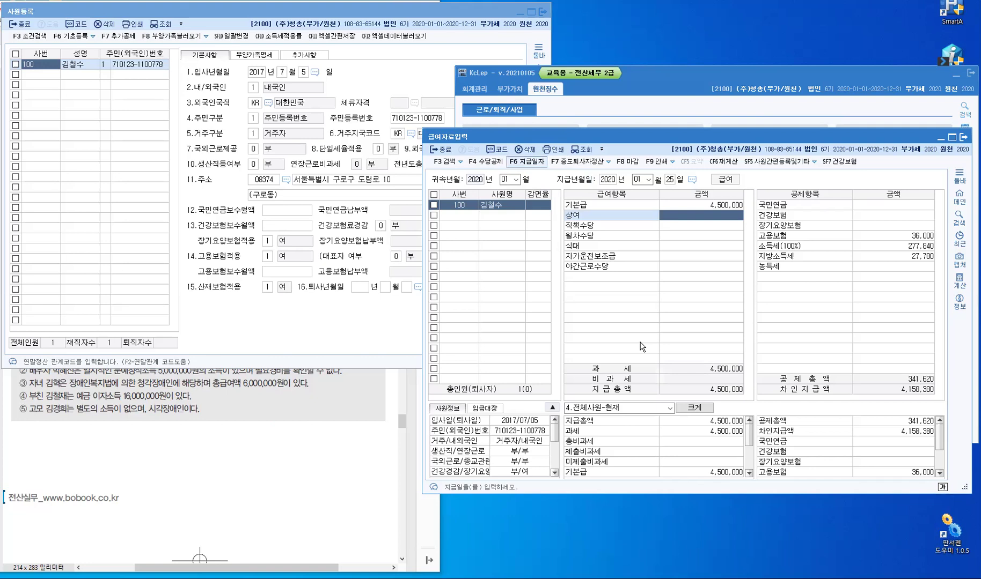
In the F6 지급일자 window, select the 2020-01 payroll and delete it, confirming the prompts
key(F6)
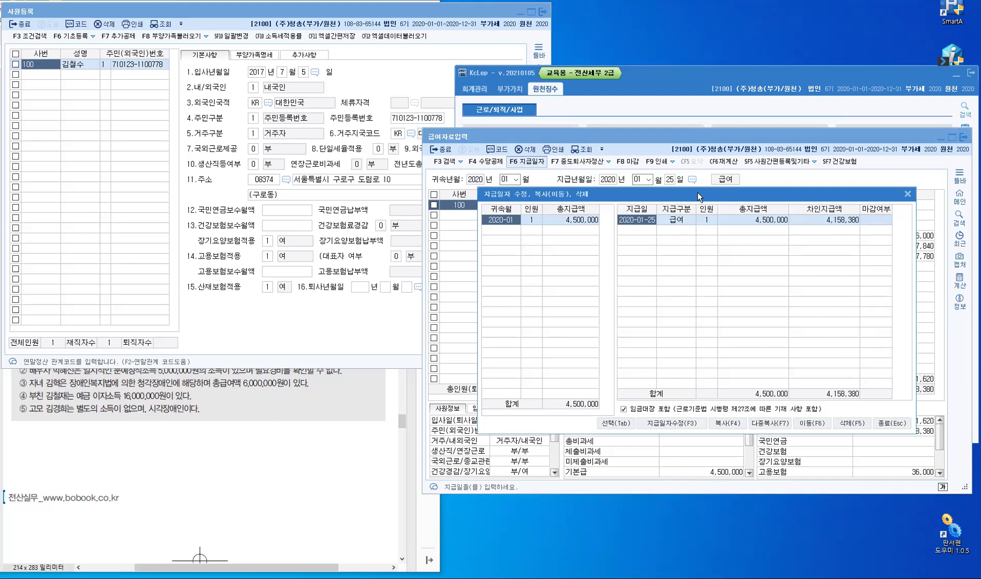
drag(698, 193, 388, 313)
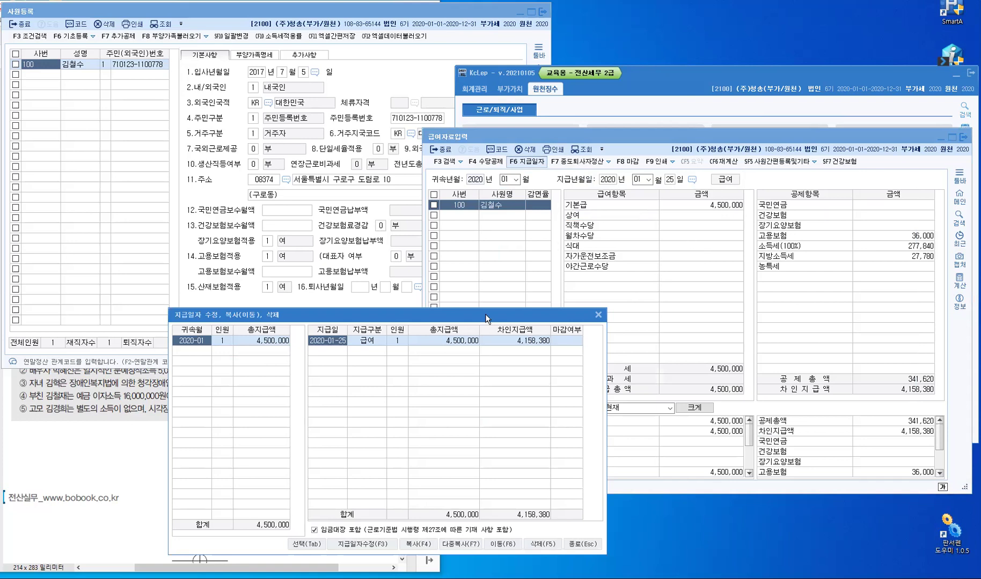
drag(487, 315, 815, 199)
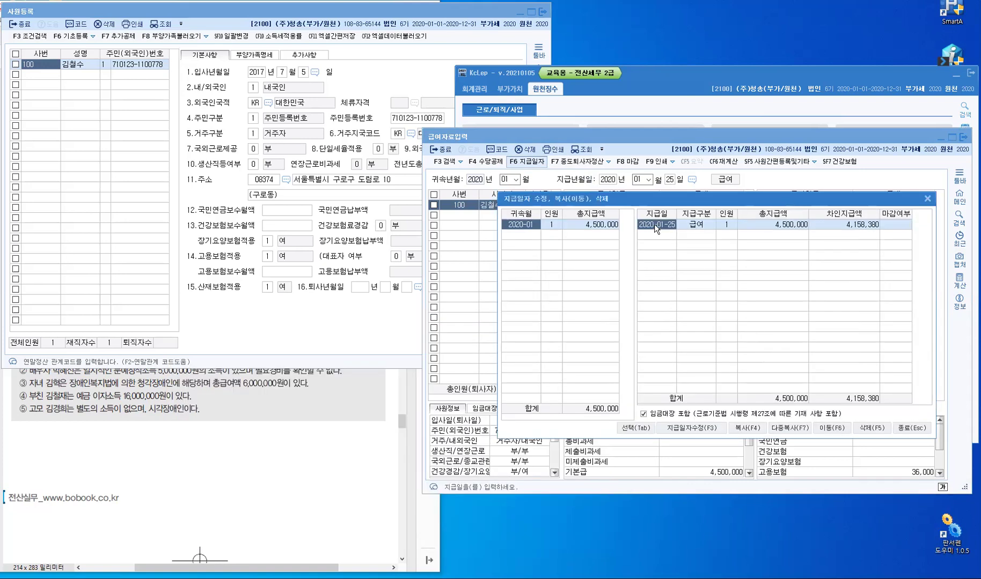
drag(605, 225, 547, 209)
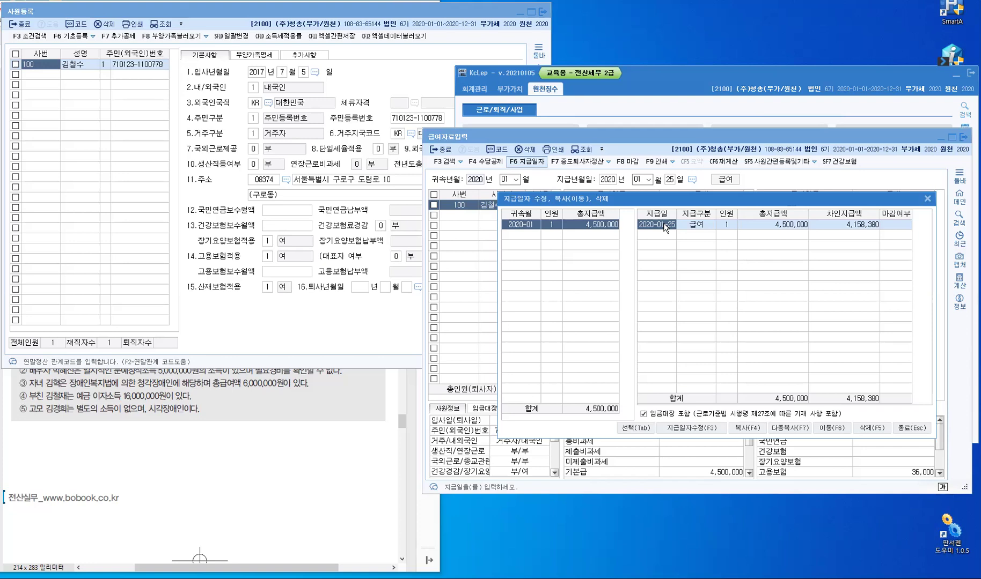
click(873, 433)
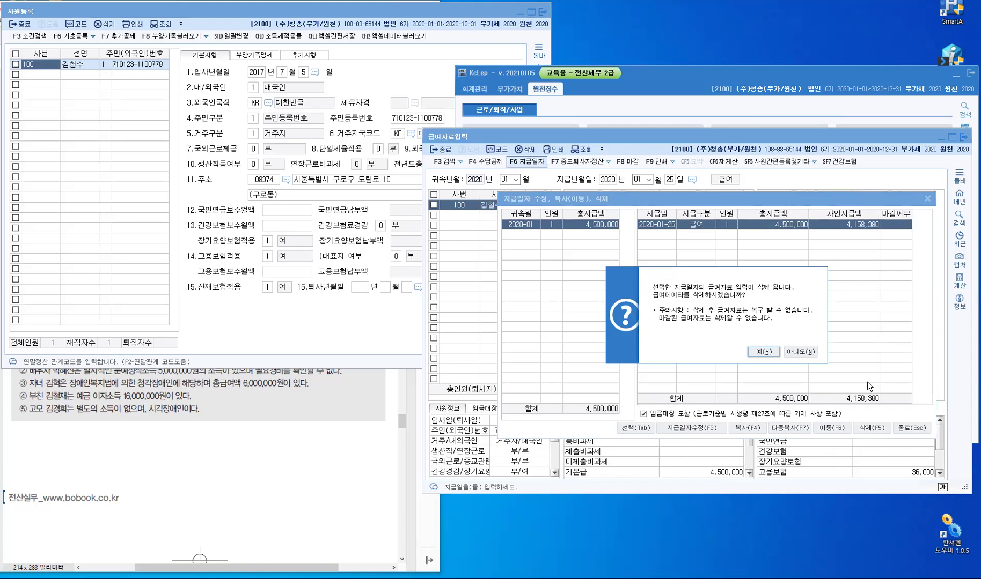
click(770, 352)
click(760, 356)
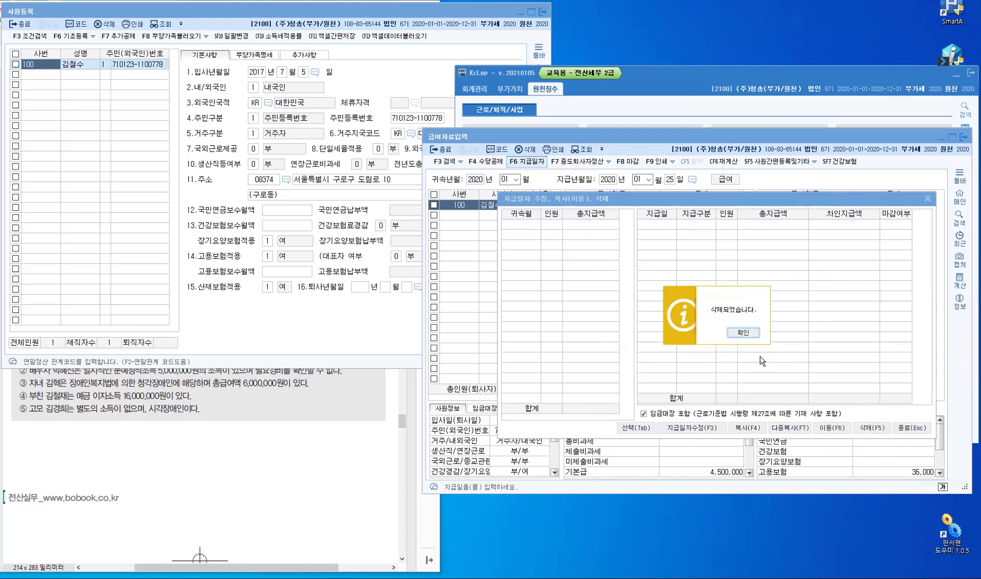
click(743, 333)
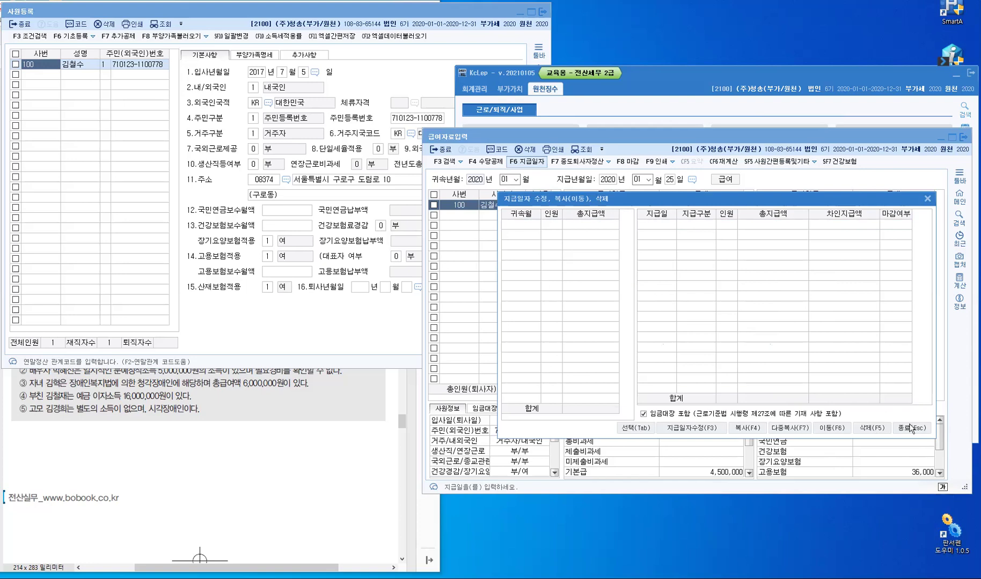
key(Escape)
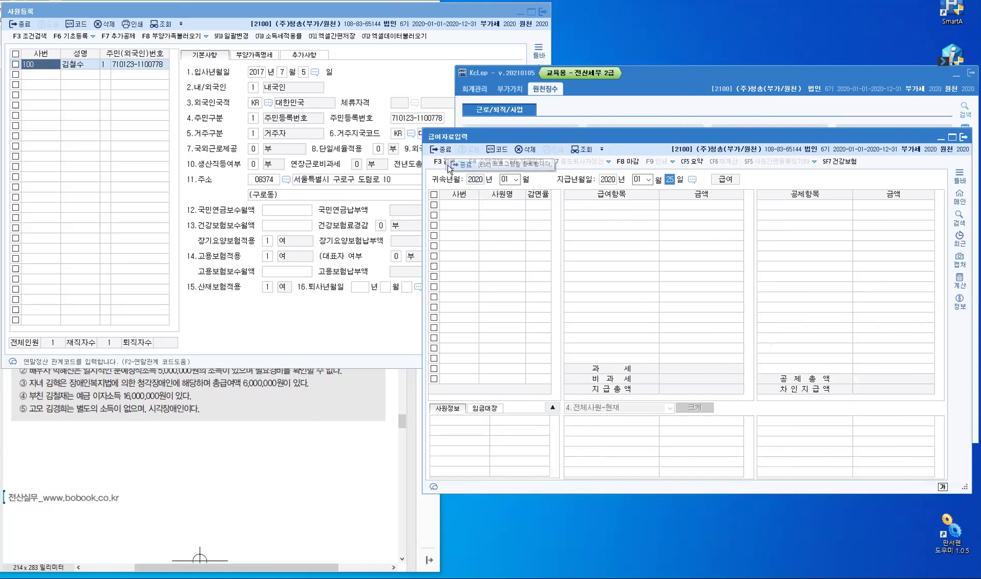
Enter monthly wages of 4,800,000 for national pension and 4,500,000 for health insurance
click(263, 328)
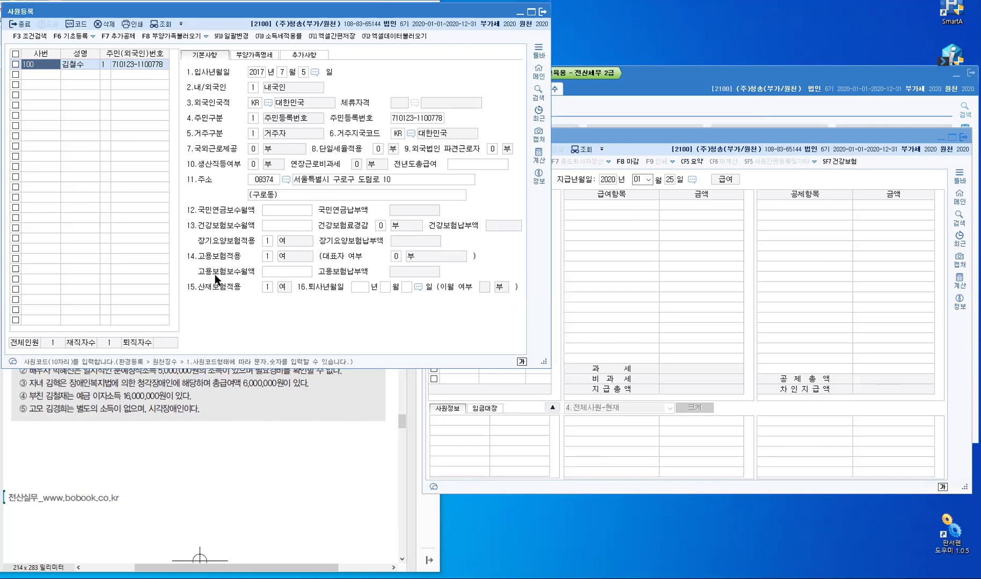
click(288, 215)
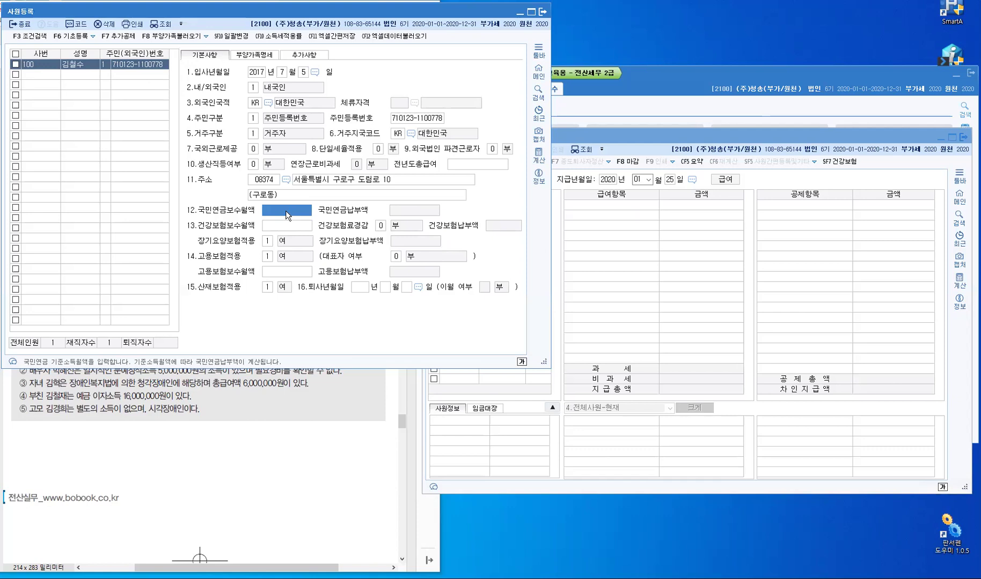
text(48)
text(000000)
key(Return)
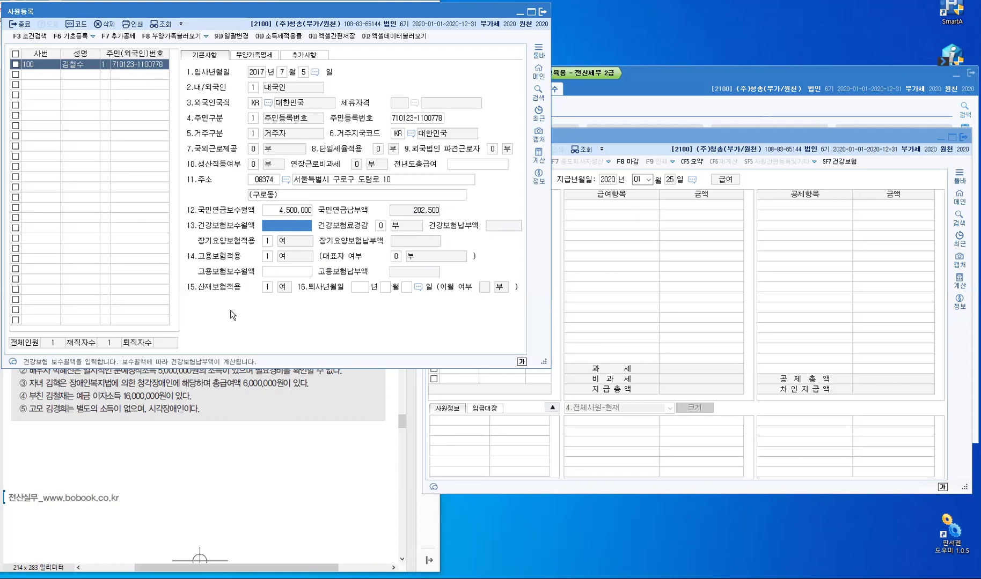
text(4,500,000)
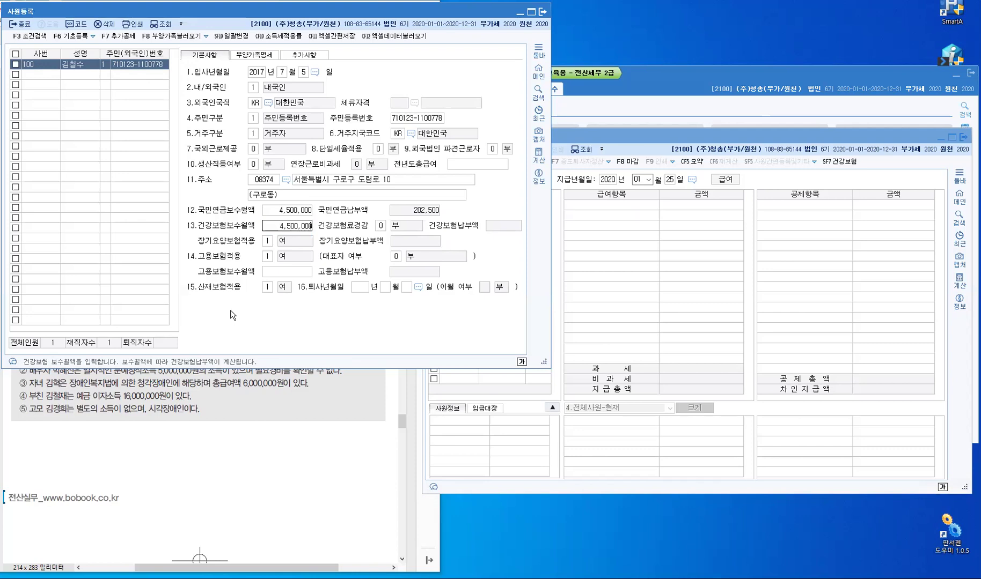
key(Return)
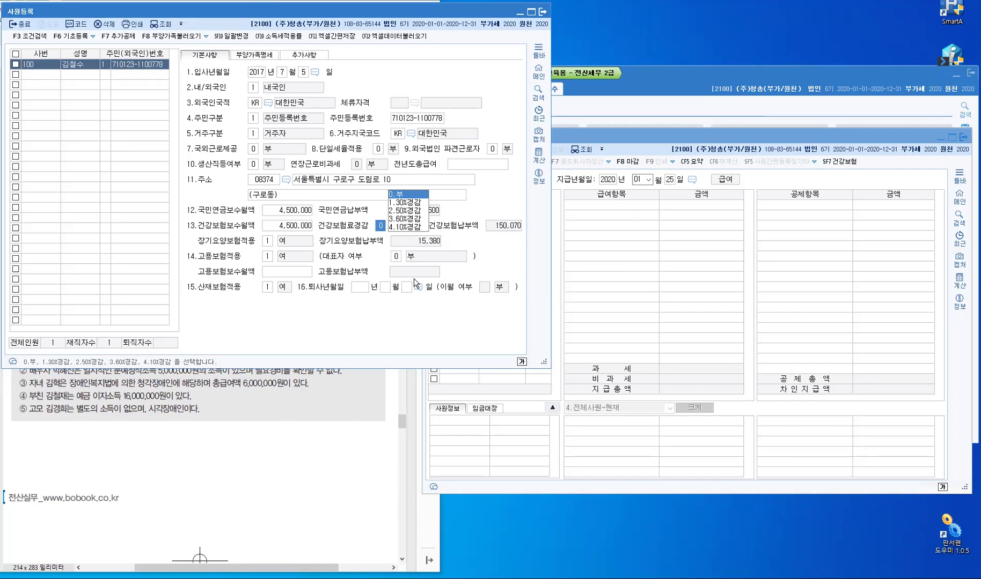
Set employment-insurance monthly pay to 4,500,000, keeping the other insurance options at their defaults
key(Return)
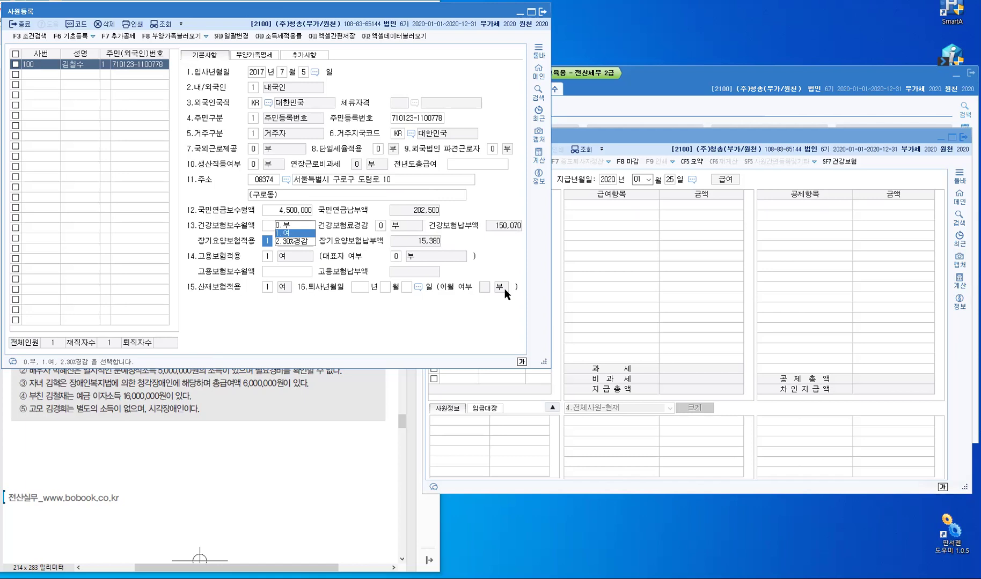
key(Return)
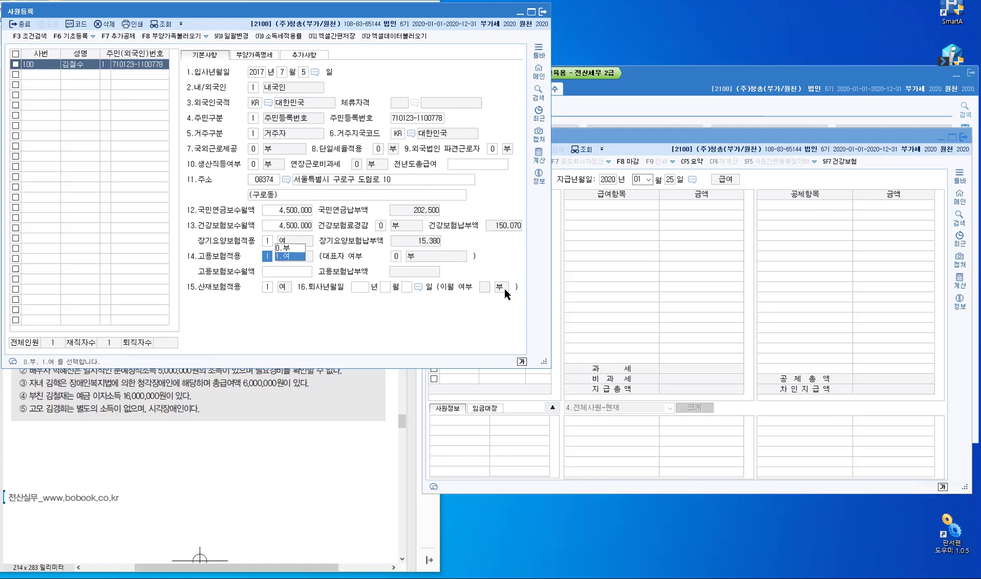
key(Return)
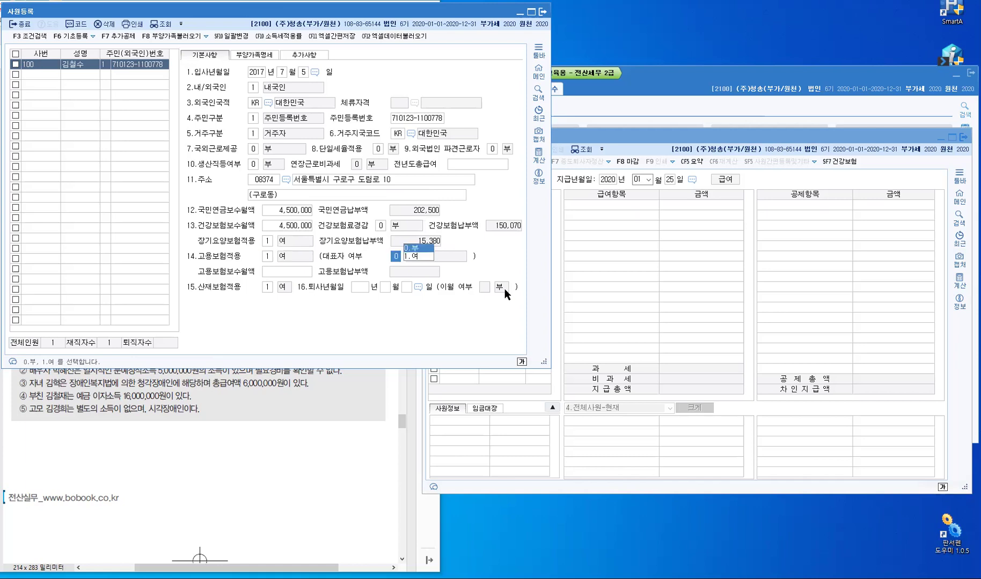
key(Return)
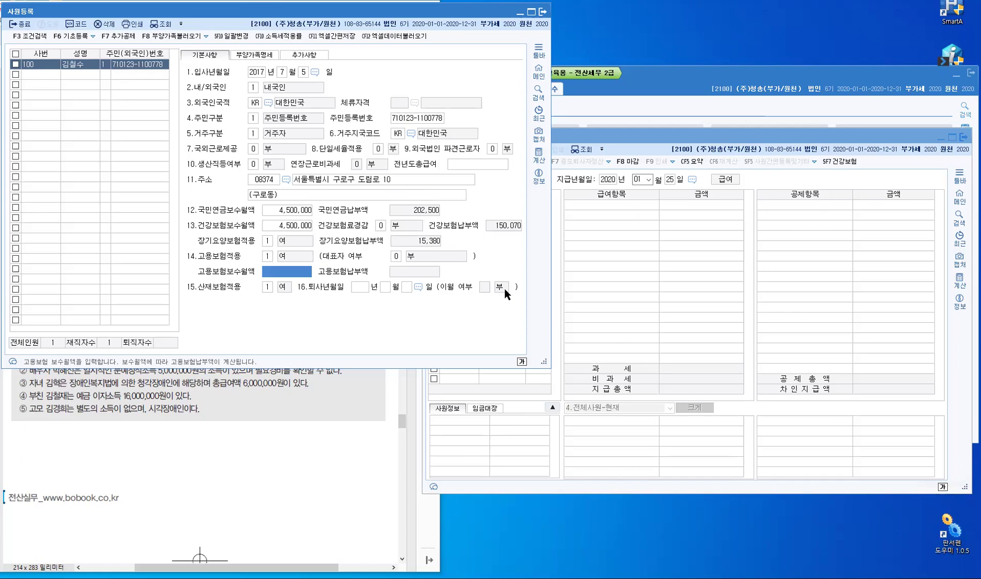
text(4,500)
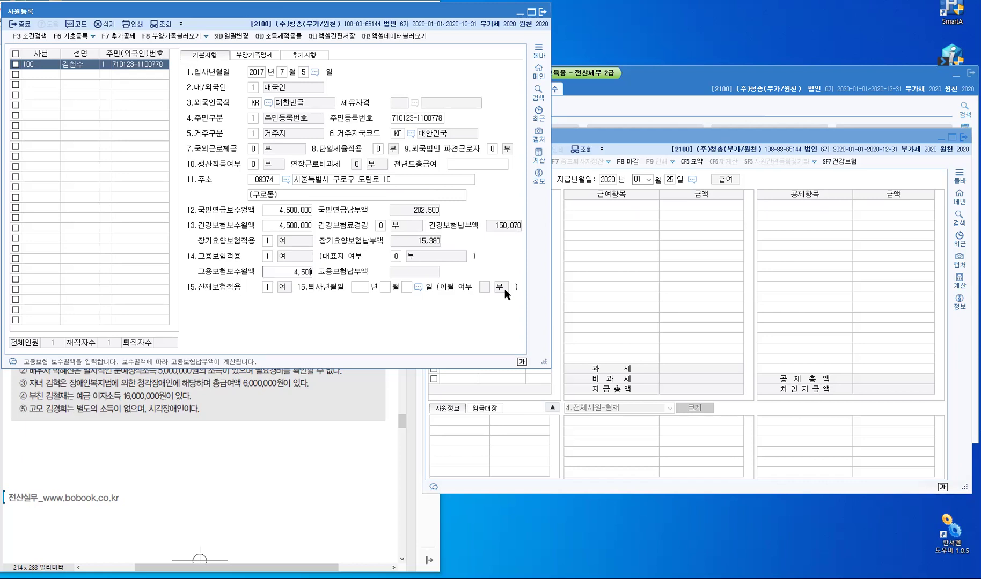
text(,000)
key(Return)
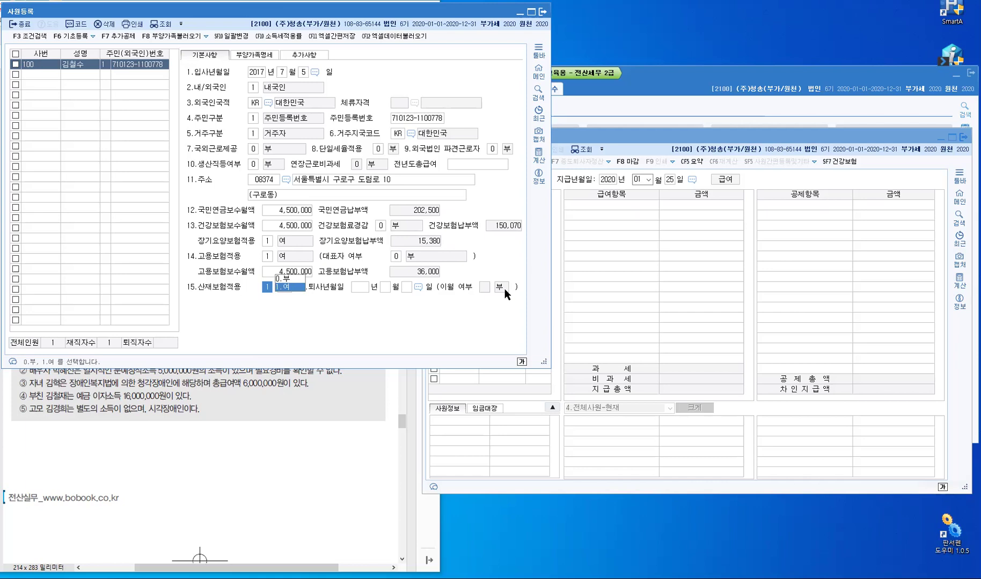
key(Return)
key(Return)
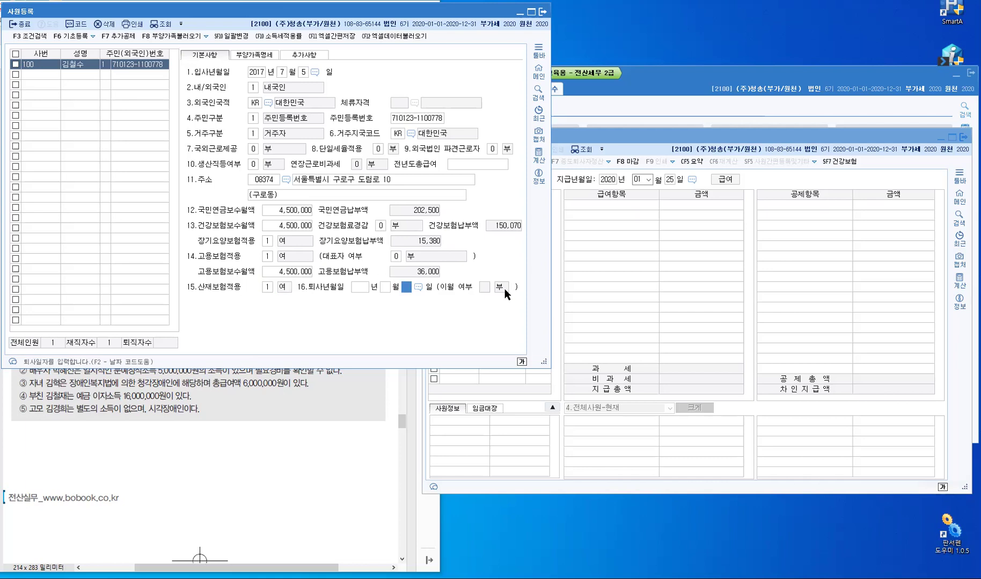
key(Return)
key(Up)
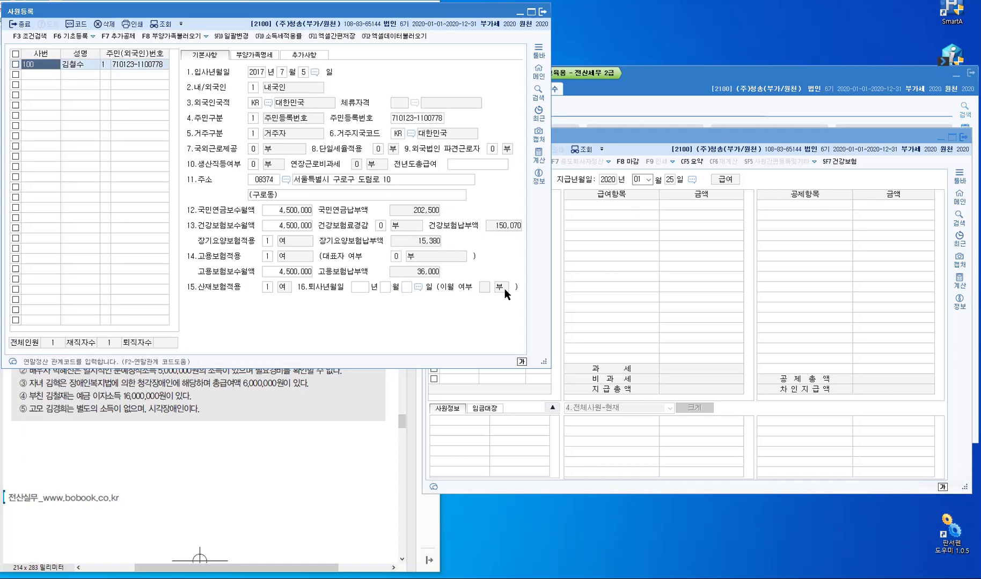
Load employee 100's January 2020 payroll paid on the 25th and enter a 4,500,000 base salary
click(686, 133)
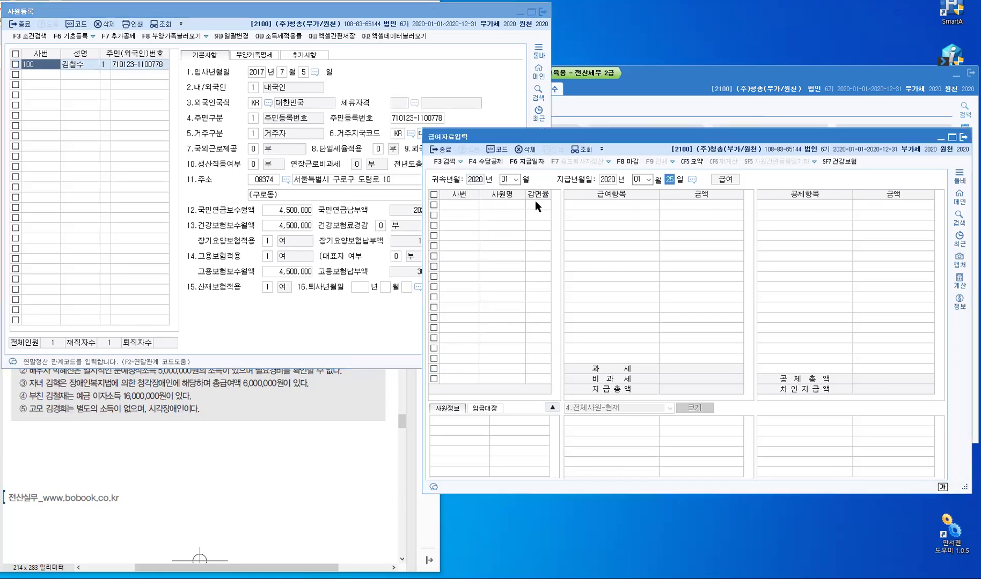
click(515, 180)
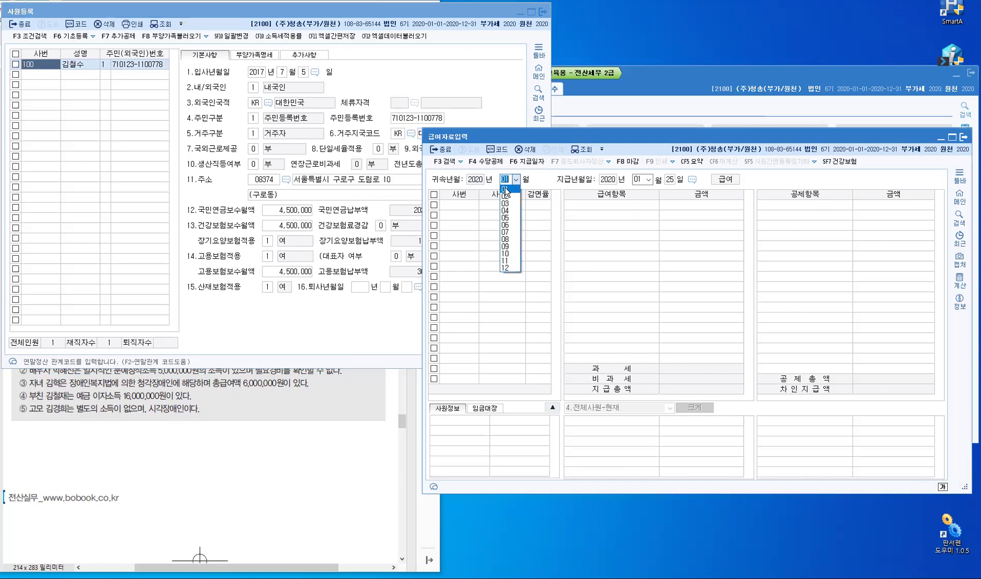
key(Return)
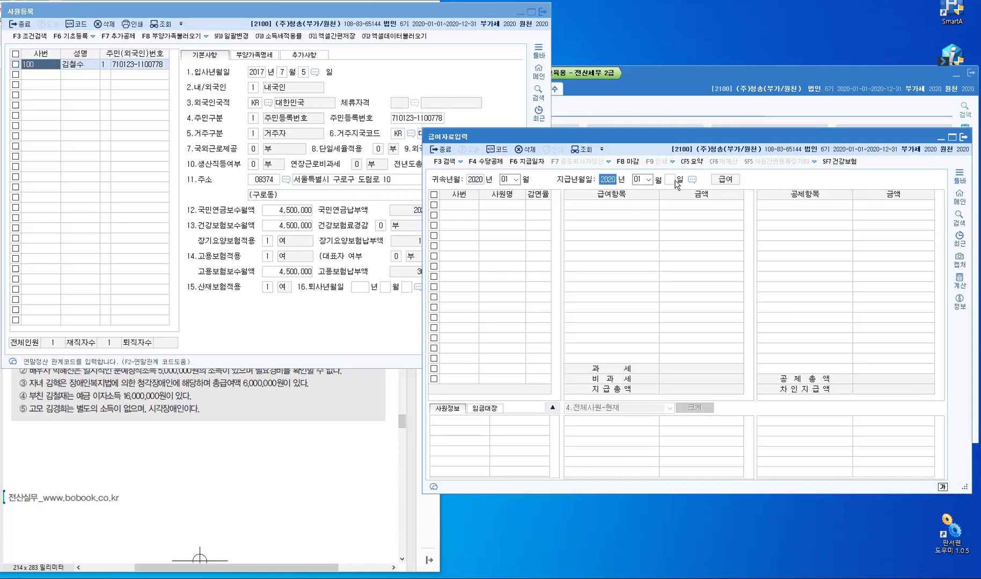
key(Return)
key(Return)
text(25)
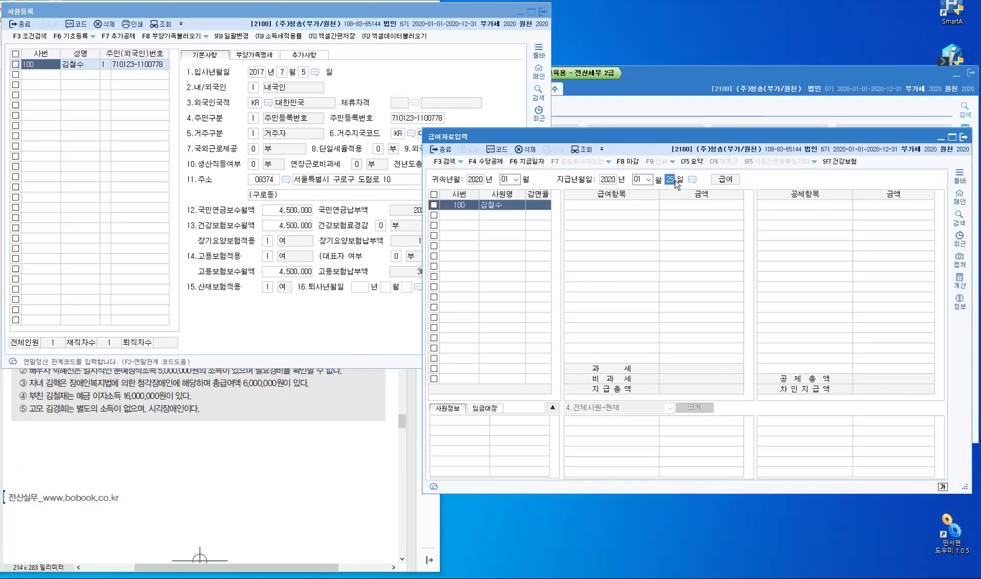
key(Return)
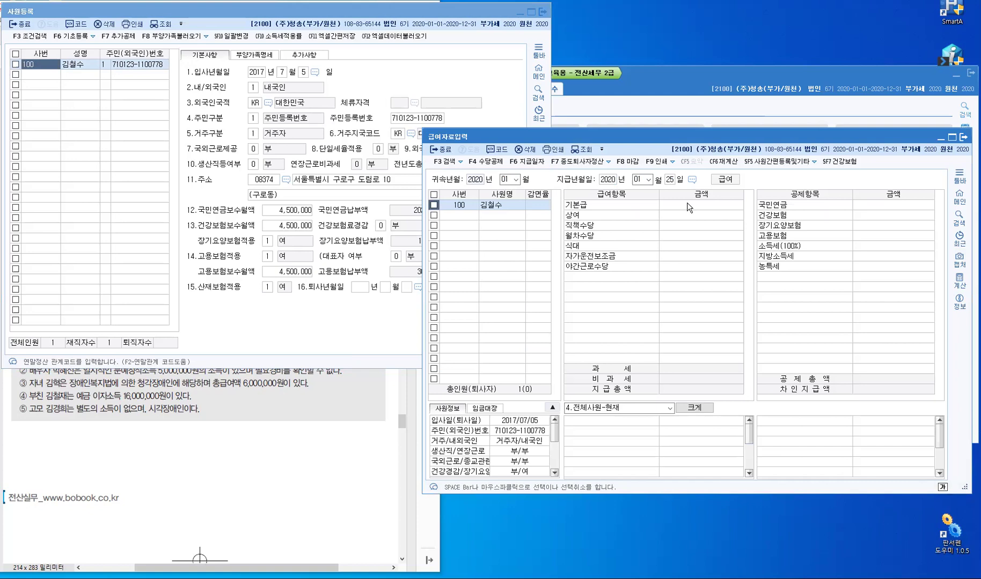
click(687, 204)
text(4,500)
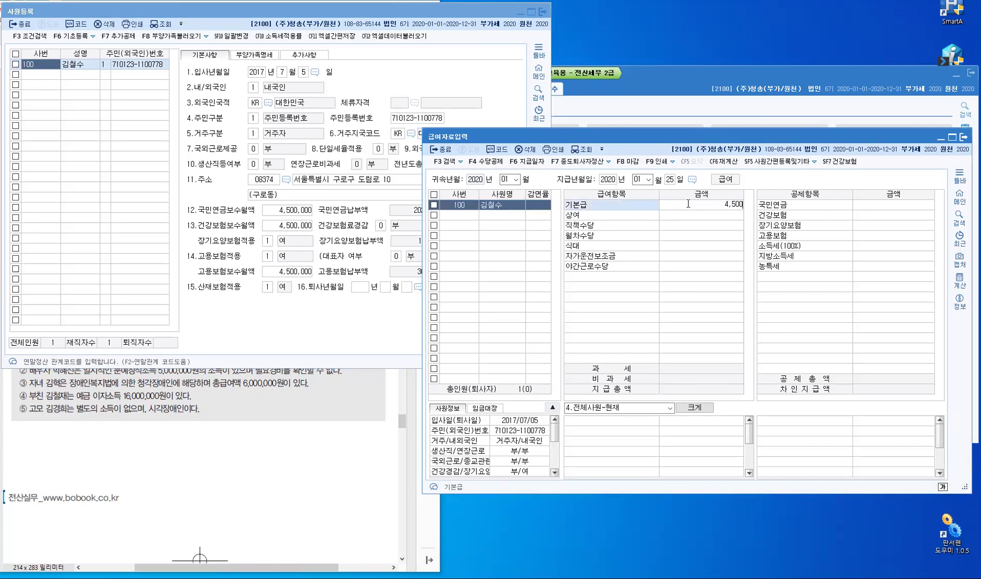
text(,000)
key(Return)
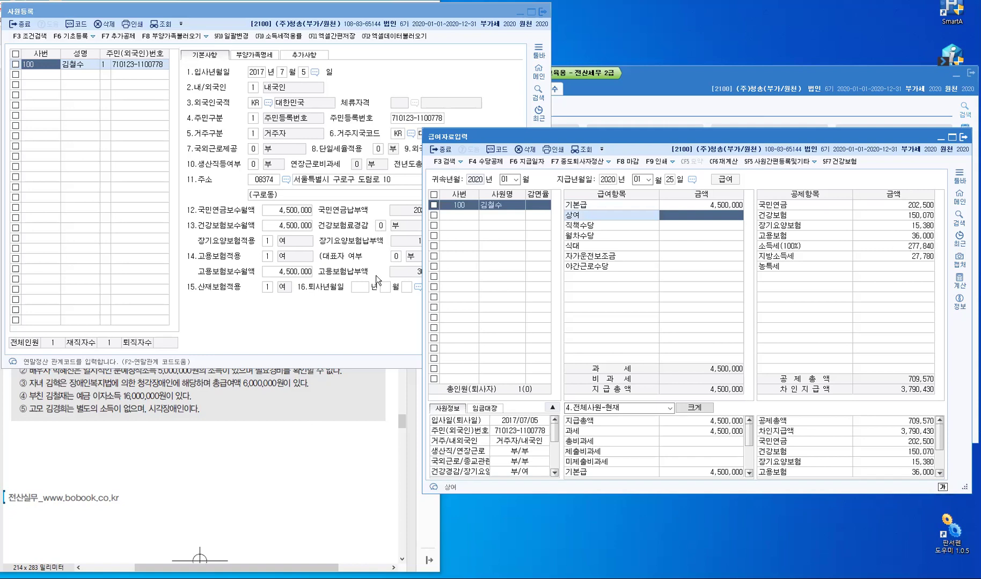
click(302, 283)
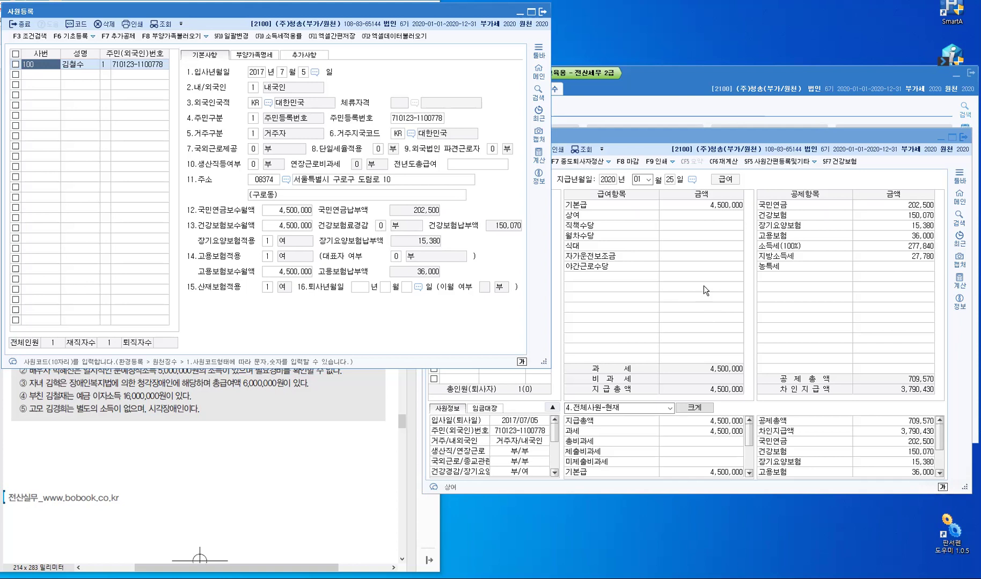
click(805, 218)
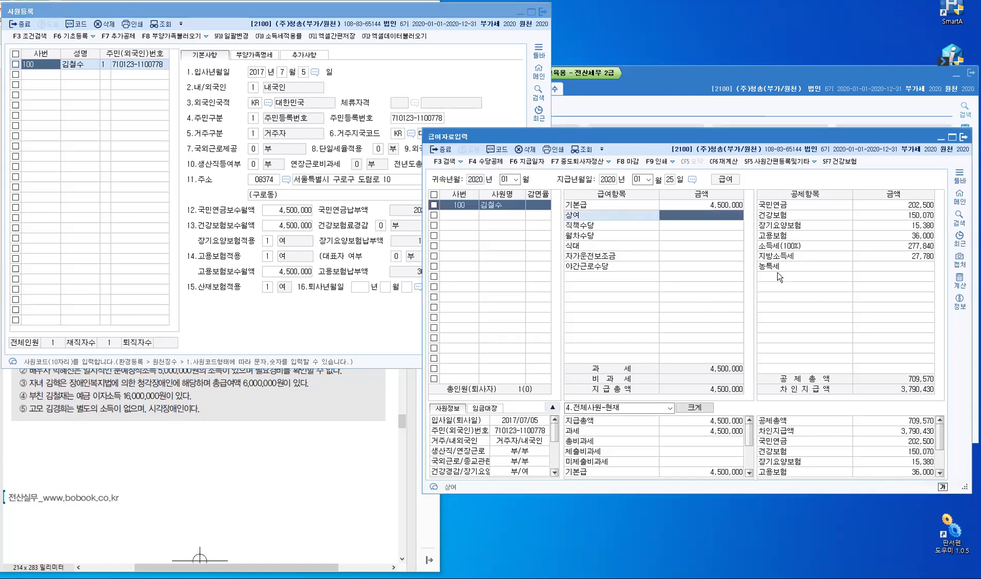
Delete the 2020-01-25 pay date's payroll records and close the payroll entry screen
click(533, 161)
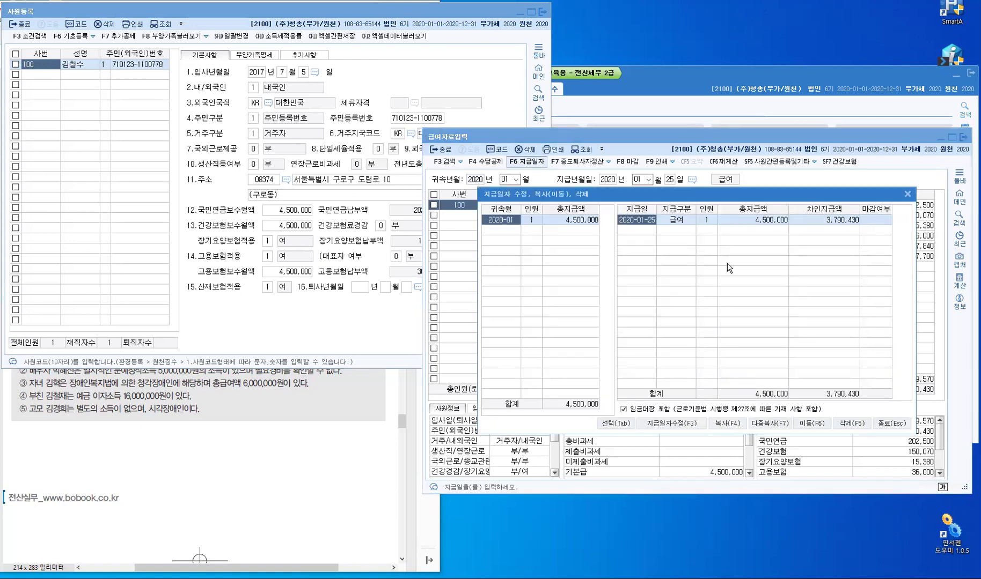
click(843, 424)
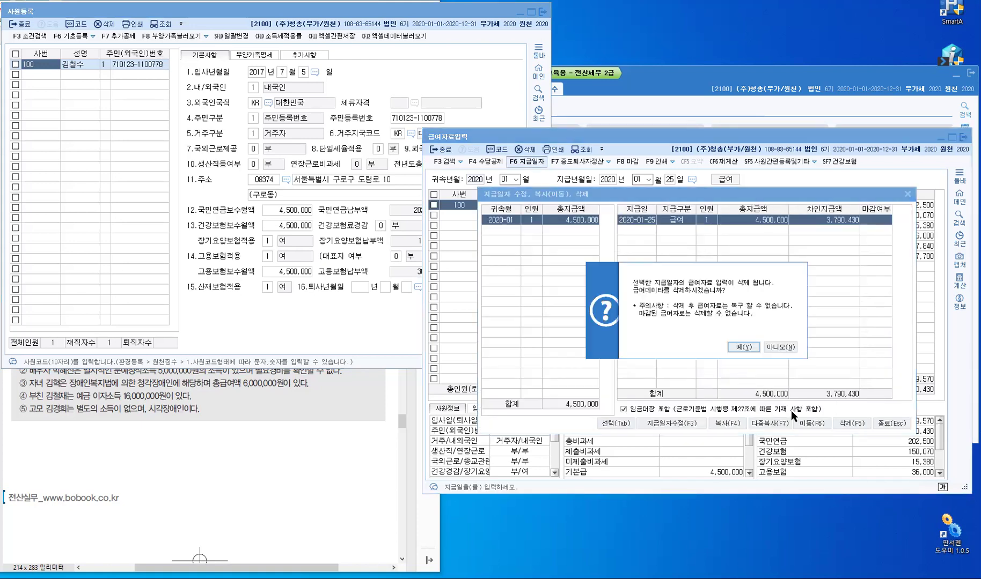
click(743, 347)
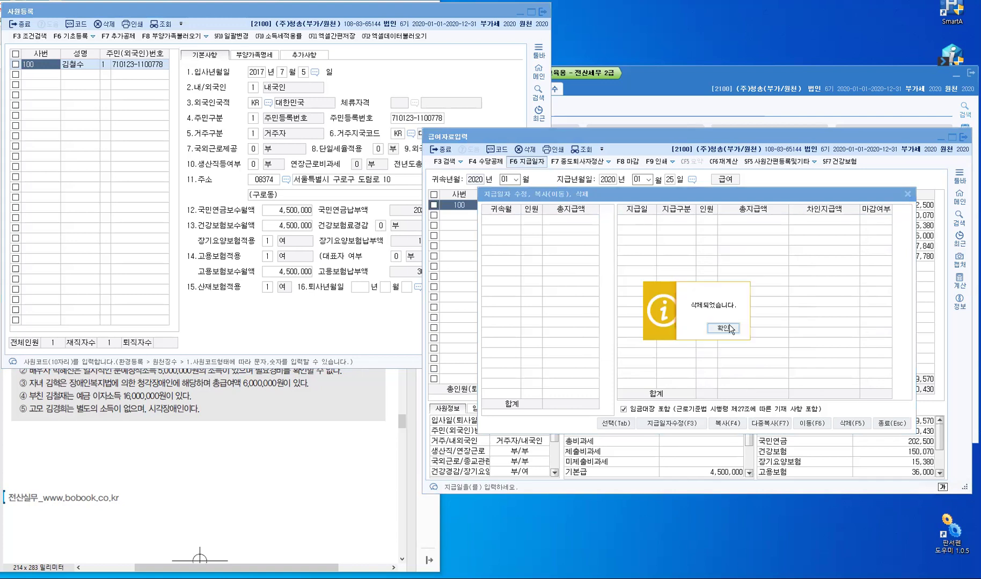
click(729, 327)
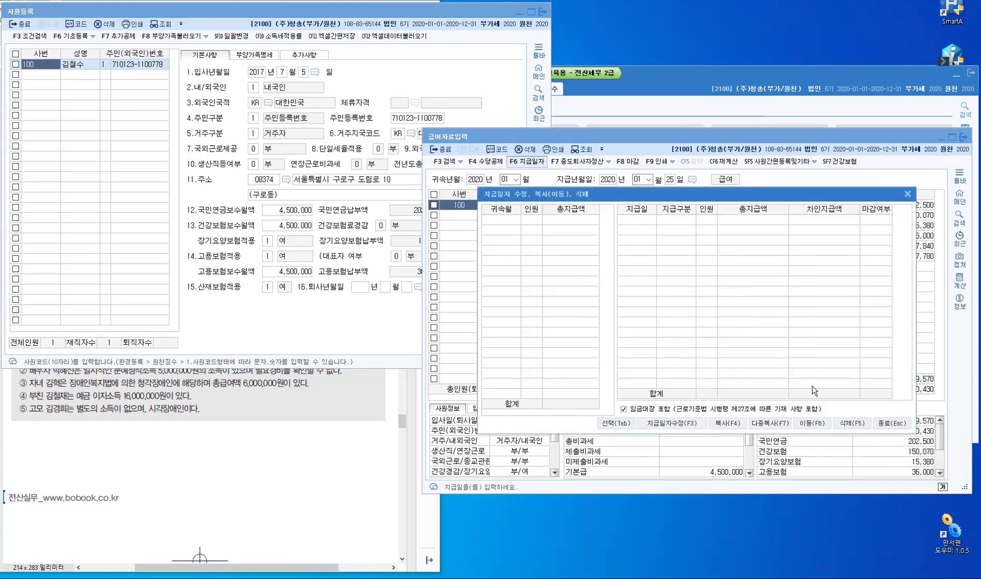
click(892, 424)
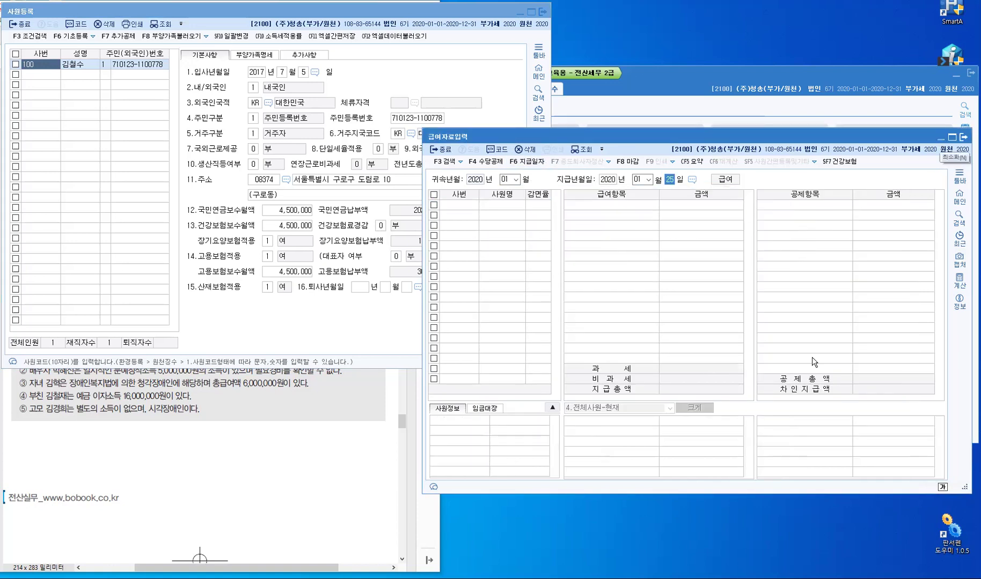
key(Escape)
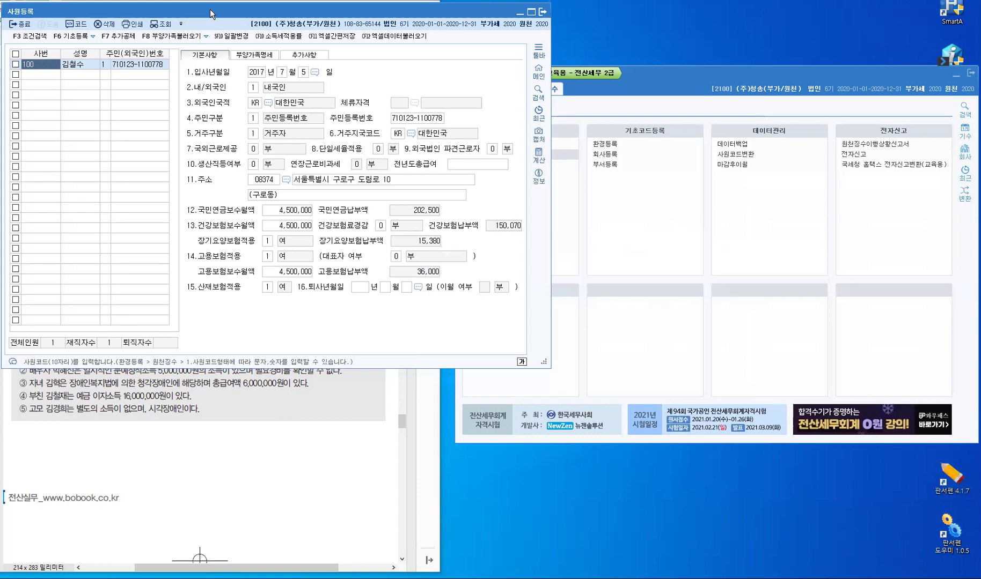
Move the employee registration window aside and switch to the 부양가족명세 tab
drag(210, 9, 639, 77)
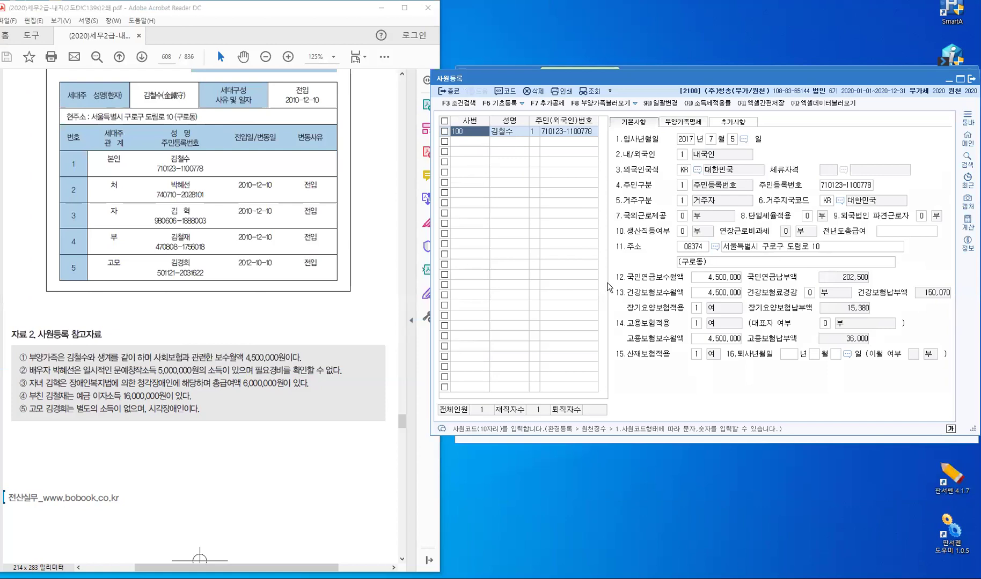
click(683, 122)
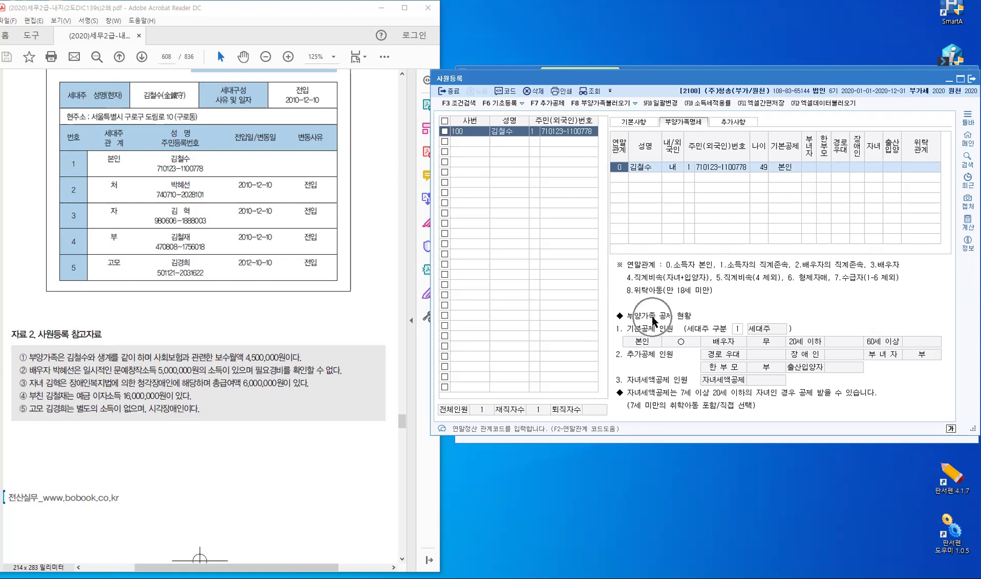
Return to employee 100's 본인 row in the dependents tab
click(738, 329)
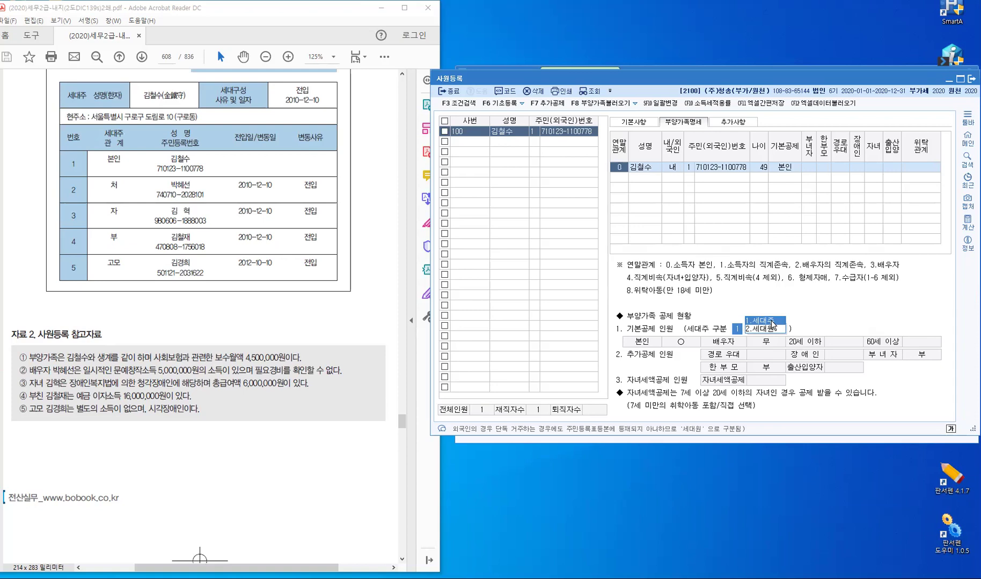
click(469, 142)
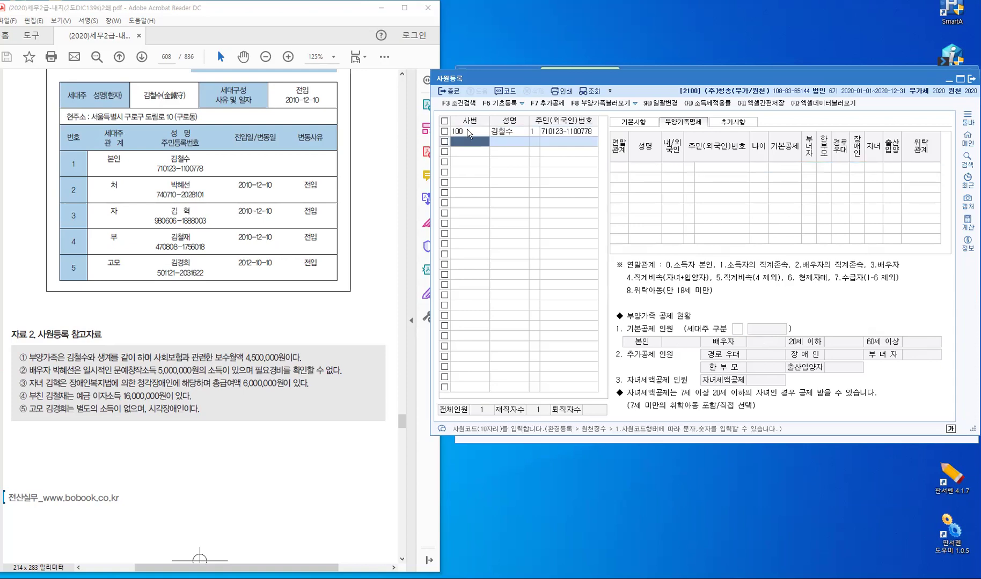
key(Up)
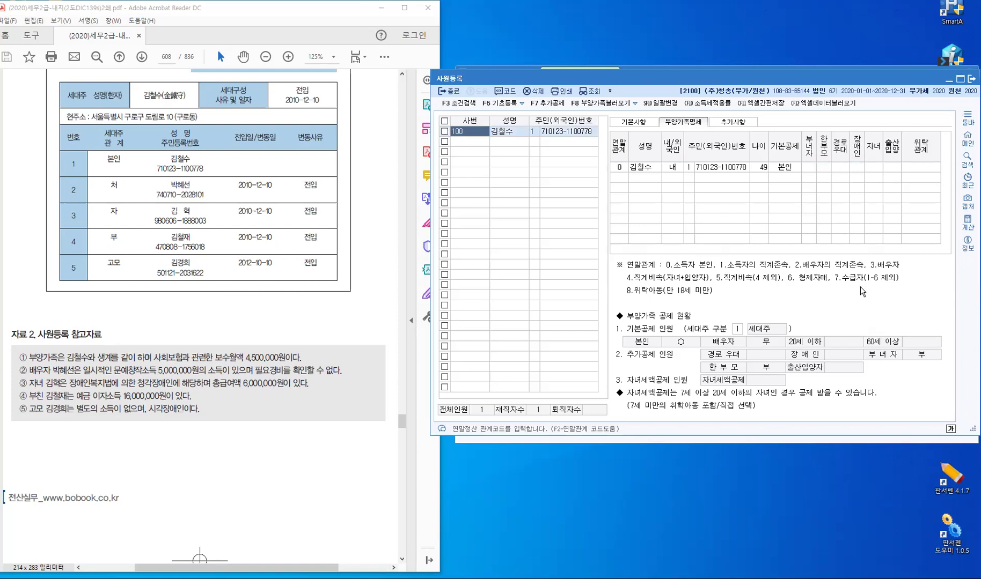
click(923, 169)
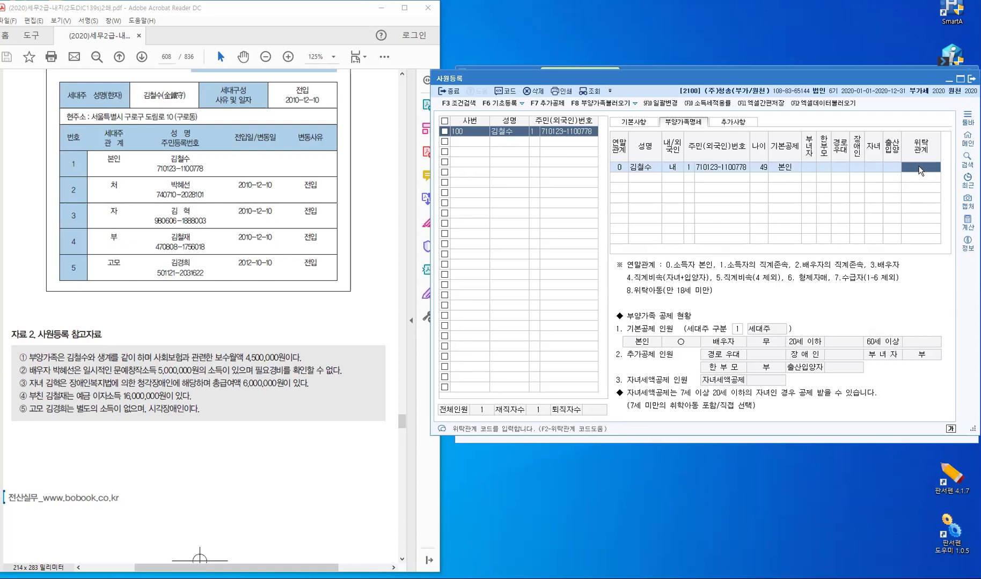
Add a new dependent row with year-end relation code 3, spouse
key(Return)
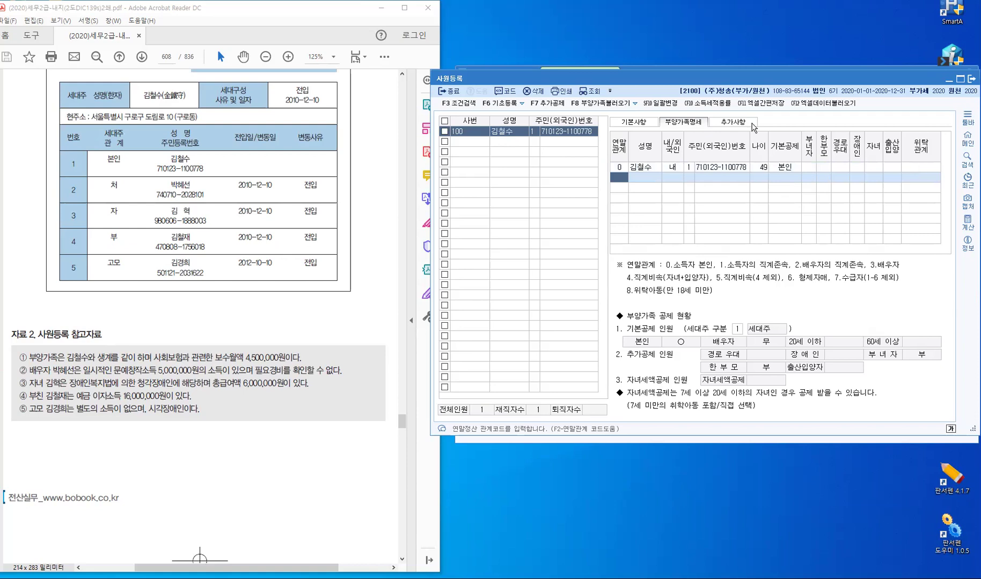
click(618, 174)
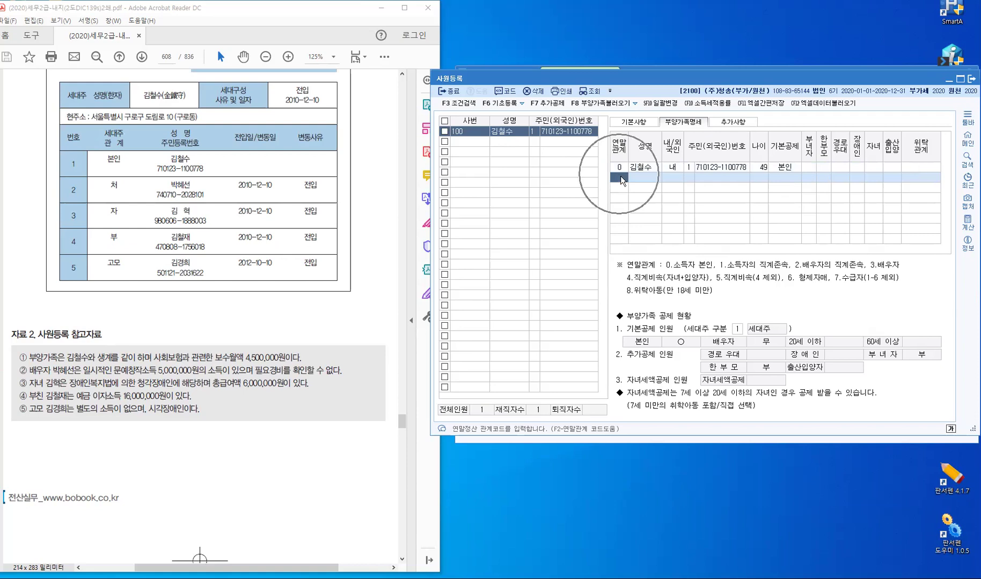
key(F2)
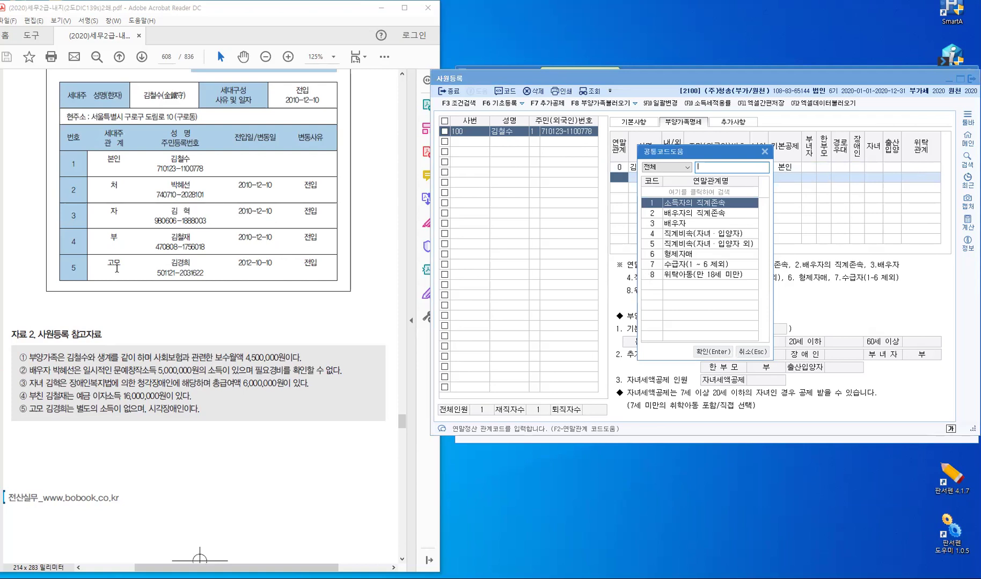
key(ctrl)
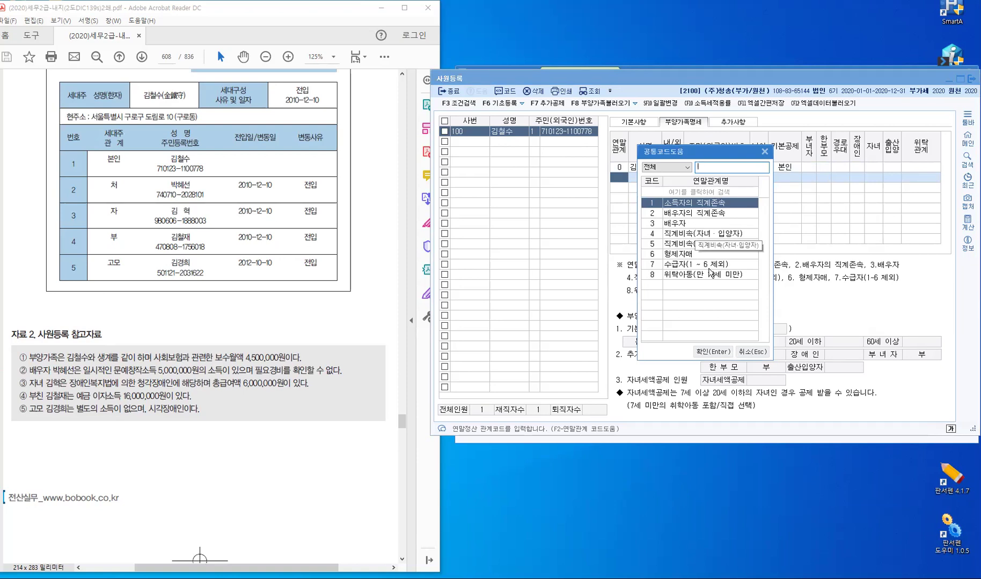
key(3)
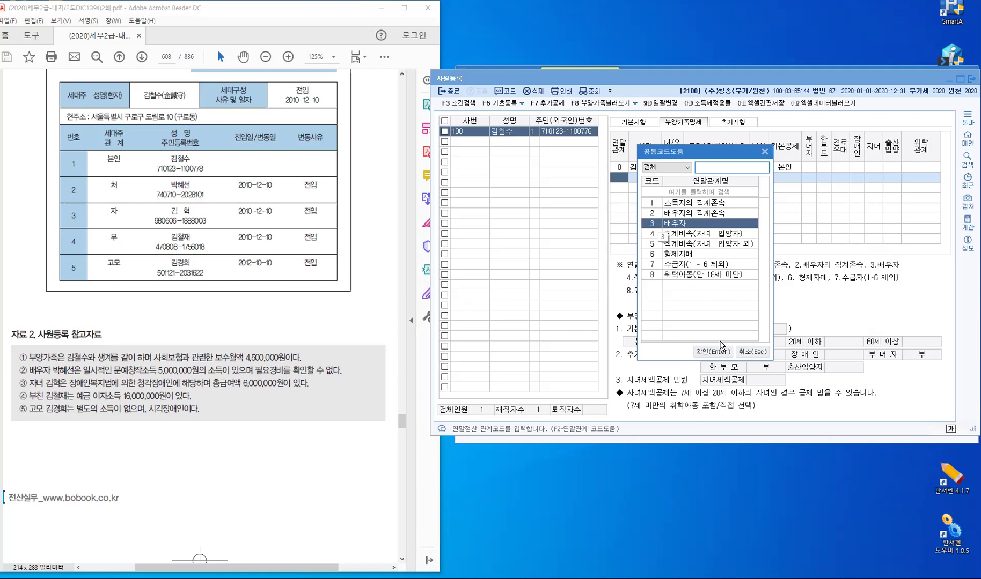
click(708, 353)
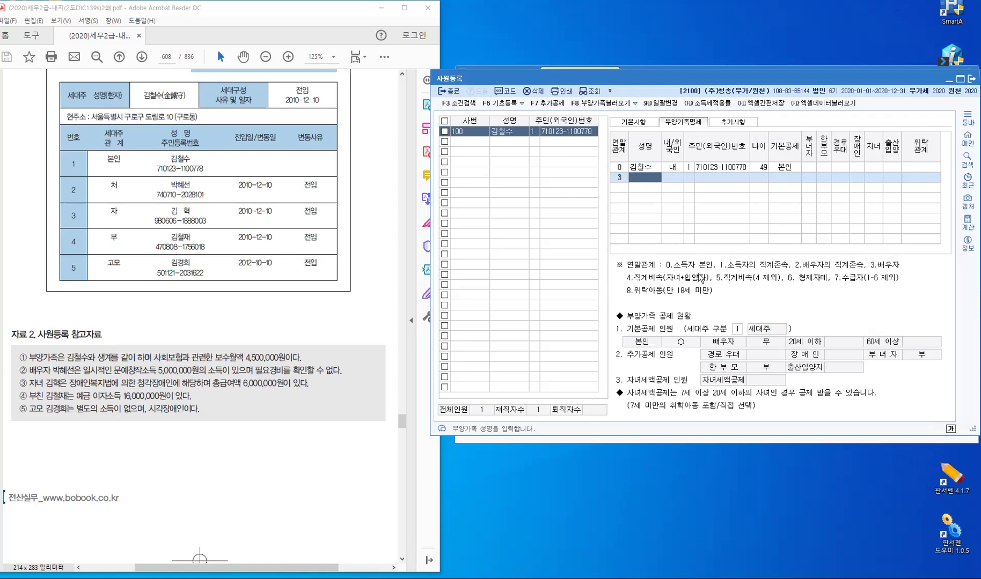
Handwrite '4. 직계비속' in red below the household table
click(650, 278)
click(745, 283)
mouse_move(260, 294)
mouse_down()
mouse_move(280, 307)
mouse_move(310, 299)
mouse_move(320, 313)
mouse_move(323, 304)
mouse_move(337, 310)
mouse_move(332, 319)
mouse_up()
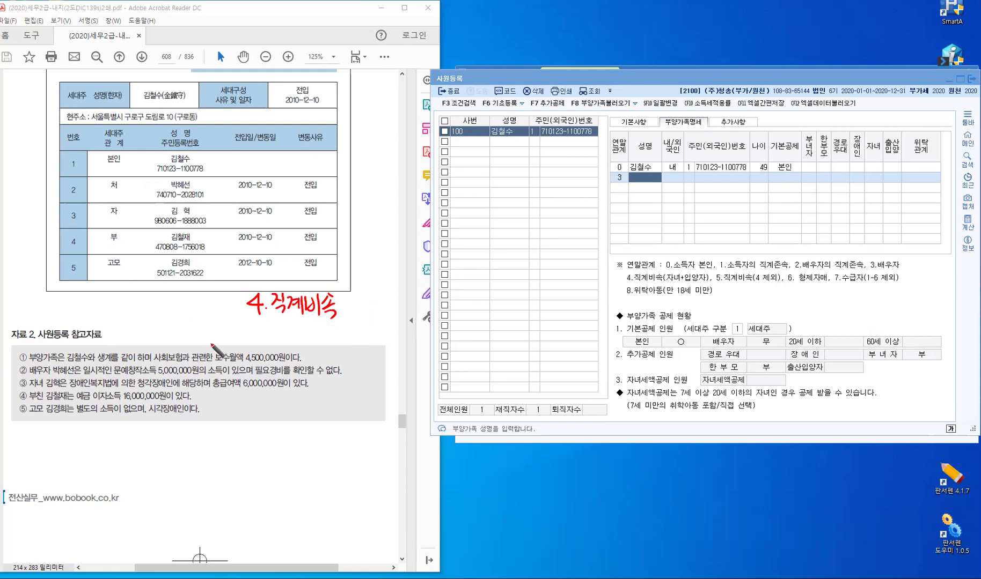
Add '5. 〃 손자녀' beneath it and bracket the notes for codes 4 and 5
mouse_move(252, 328)
mouse_down()
mouse_move(262, 340)
mouse_move(252, 350)
mouse_up()
click(267, 344)
mouse_move(305, 331)
mouse_down()
mouse_move(305, 344)
mouse_move(347, 331)
mouse_move(356, 338)
mouse_up()
click(363, 321)
drag(364, 324, 373, 336)
drag(362, 338, 375, 339)
mouse_move(378, 331)
mouse_down()
mouse_move(386, 345)
mouse_move(397, 333)
mouse_up()
drag(397, 322, 397, 344)
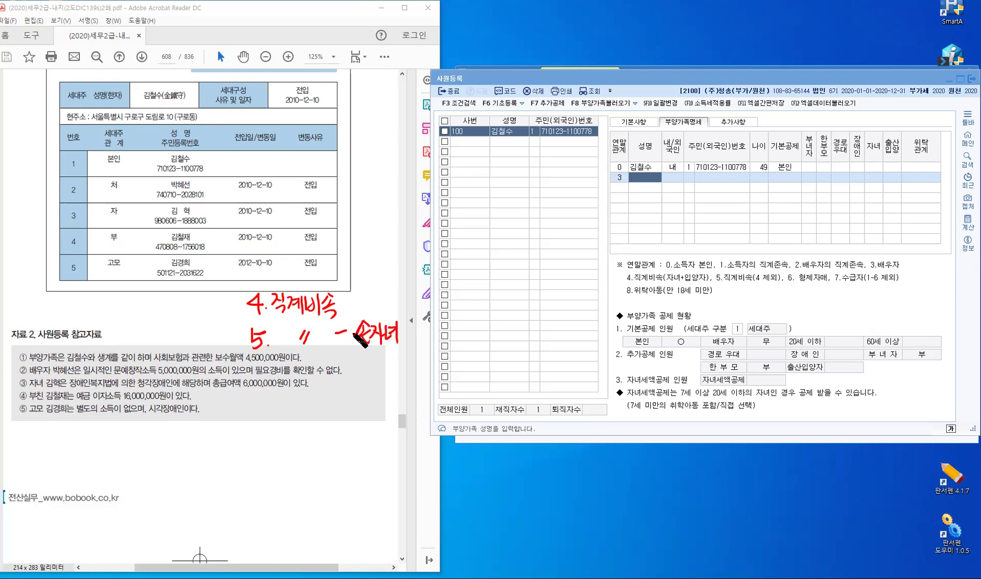
mouse_move(342, 333)
mouse_down()
mouse_move(343, 377)
mouse_move(359, 378)
mouse_up()
Start the deduction rule note: '직계비속: 소득X'
drag(173, 432, 172, 441)
drag(177, 436, 182, 440)
drag(191, 438, 215, 440)
drag(220, 435, 220, 442)
drag(214, 444, 227, 451)
click(236, 437)
click(236, 447)
mouse_move(254, 431)
mouse_down()
mouse_move(249, 440)
mouse_move(262, 439)
mouse_up()
drag(254, 443, 276, 431)
drag(267, 432, 276, 436)
drag(263, 440, 277, 440)
drag(267, 444, 275, 449)
drag(283, 434, 292, 446)
click(297, 447)
mouse_move(291, 433)
mouse_down()
mouse_move(282, 445)
mouse_move(313, 443)
mouse_up()
Extend the rule with '장애인 → 기본O'
drag(318, 437, 323, 441)
drag(326, 430, 326, 441)
drag(323, 443, 335, 436)
drag(339, 433, 339, 444)
drag(344, 431, 344, 446)
drag(349, 430, 348, 432)
drag(356, 429, 355, 441)
drag(346, 441, 390, 439)
drag(385, 433, 408, 443)
mouse_move(401, 446)
mouse_down()
mouse_move(411, 450)
mouse_move(414, 439)
mouse_up()
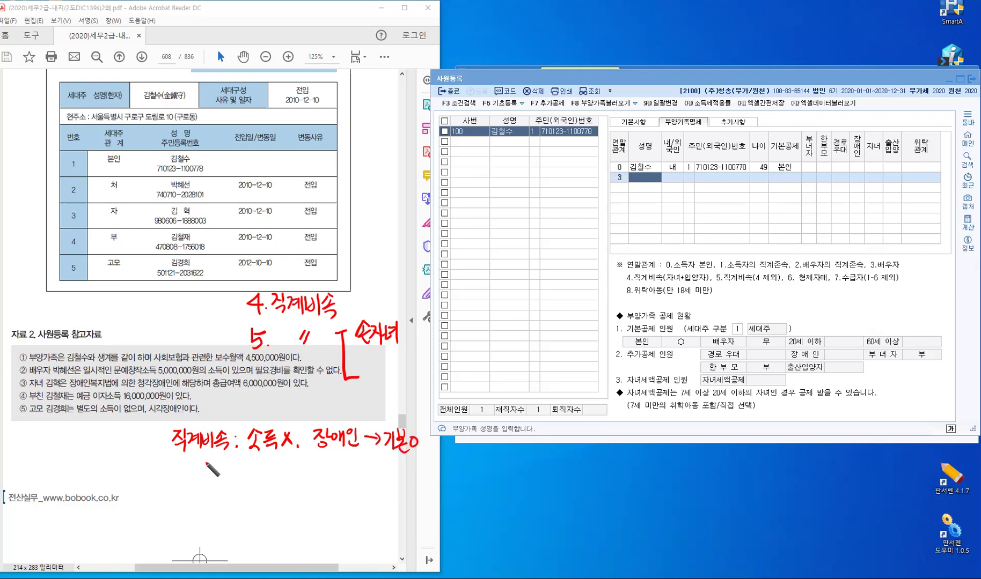
Write '+ 며느리 사위' below the 직계비속 rule
drag(192, 468, 210, 466)
mouse_move(201, 458)
mouse_down()
mouse_move(202, 476)
mouse_move(180, 498)
mouse_up()
drag(179, 485, 191, 497)
mouse_move(180, 498)
mouse_down()
mouse_move(222, 502)
mouse_move(199, 516)
mouse_move(217, 509)
mouse_up()
drag(198, 514, 218, 520)
drag(199, 521, 198, 528)
drag(210, 521, 220, 526)
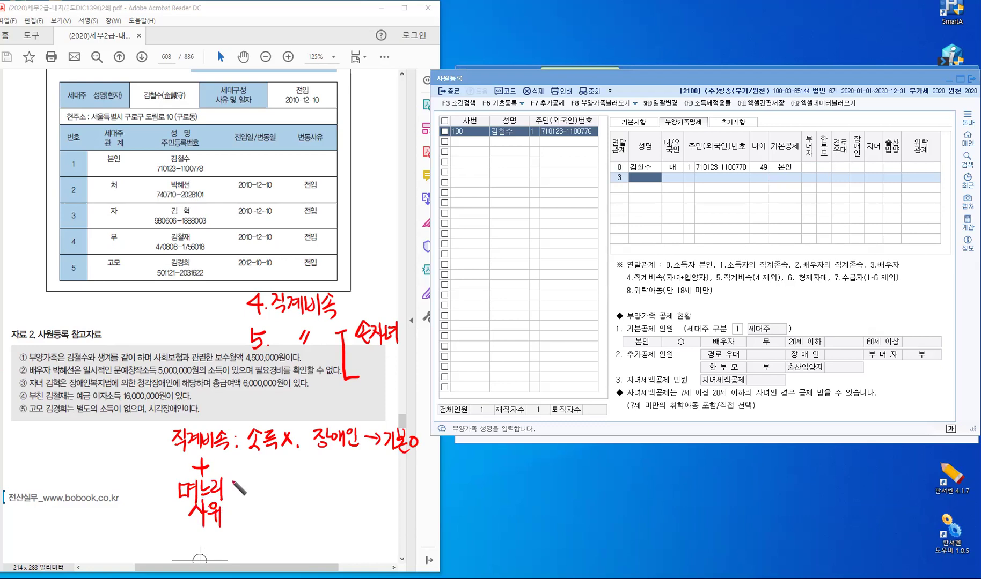
Note after the in-law entry that in-laws must have no income
click(238, 488)
click(239, 493)
drag(260, 475, 253, 486)
drag(259, 480, 266, 485)
drag(261, 486, 261, 493)
drag(254, 495, 270, 491)
drag(271, 471, 284, 481)
drag(272, 488, 296, 489)
drag(295, 475, 285, 489)
drag(299, 491, 326, 475)
Add that disabled in-laws also qualify for basic deduction
drag(323, 476, 315, 486)
mouse_move(321, 481)
mouse_down()
mouse_move(358, 493)
mouse_move(382, 484)
mouse_up()
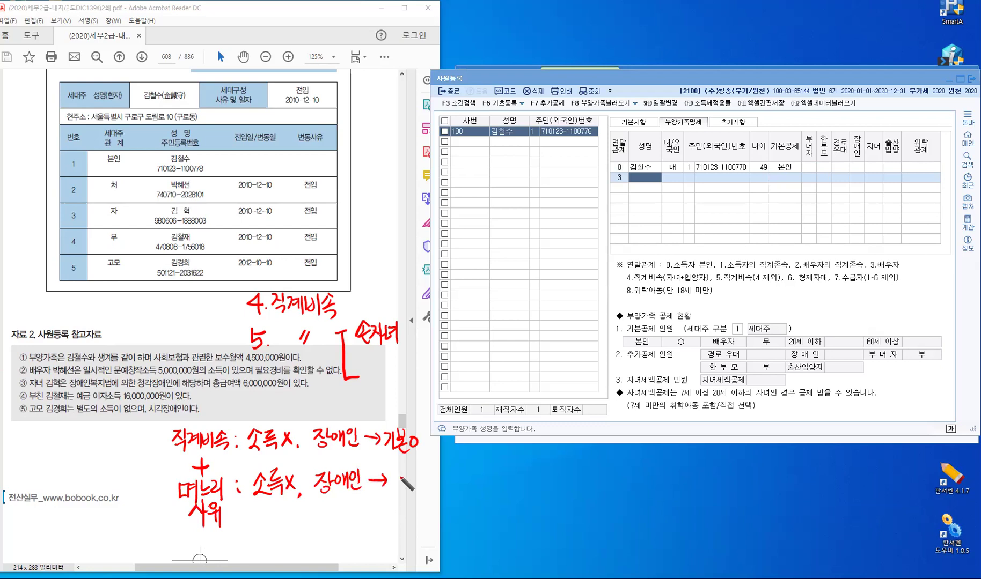
mouse_move(390, 470)
mouse_down()
mouse_move(398, 496)
mouse_move(408, 484)
mouse_up()
drag(411, 468, 411, 479)
drag(399, 483, 418, 484)
drag(403, 485, 418, 490)
drag(421, 476, 420, 477)
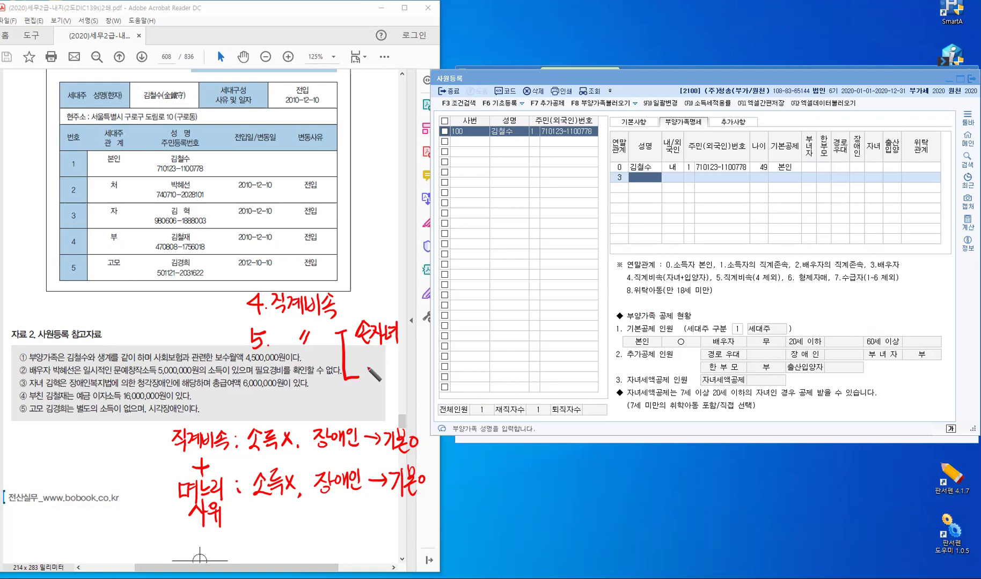
Write '며느리 사위' beside the codes bracket, then erase all the red ink
mouse_move(366, 364)
mouse_down()
mouse_move(365, 382)
mouse_move(374, 381)
mouse_up()
drag(366, 380, 374, 380)
drag(375, 370, 381, 370)
mouse_move(381, 365)
mouse_down()
mouse_move(381, 384)
mouse_move(391, 373)
mouse_up()
drag(384, 378, 401, 377)
mouse_move(402, 362)
mouse_down()
mouse_move(404, 384)
mouse_move(417, 371)
mouse_up()
drag(427, 360, 424, 382)
drag(426, 370, 430, 379)
mouse_move(433, 358)
mouse_down()
mouse_move(434, 384)
mouse_move(438, 370)
mouse_up()
drag(435, 374, 441, 382)
drag(444, 359, 443, 385)
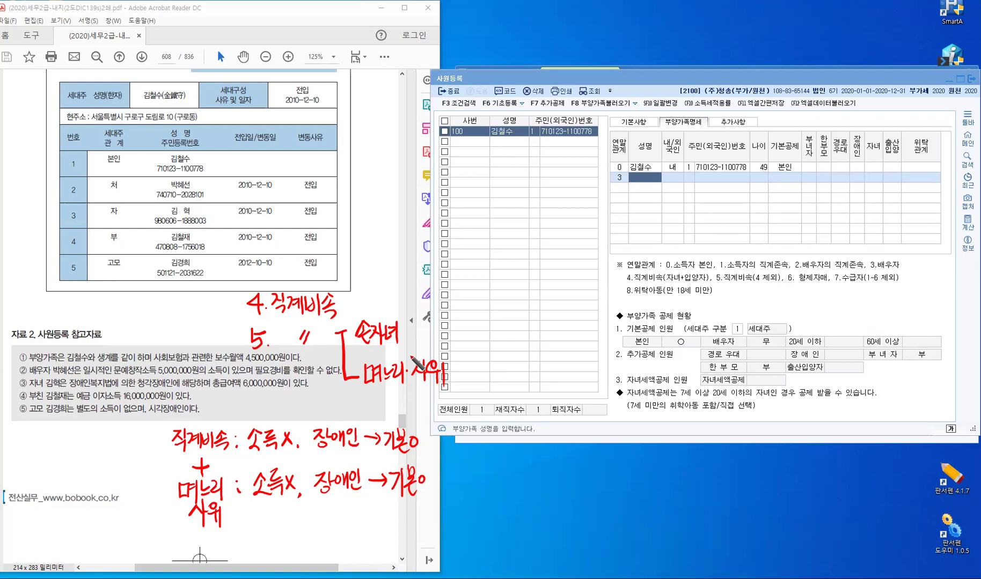
key(Escape)
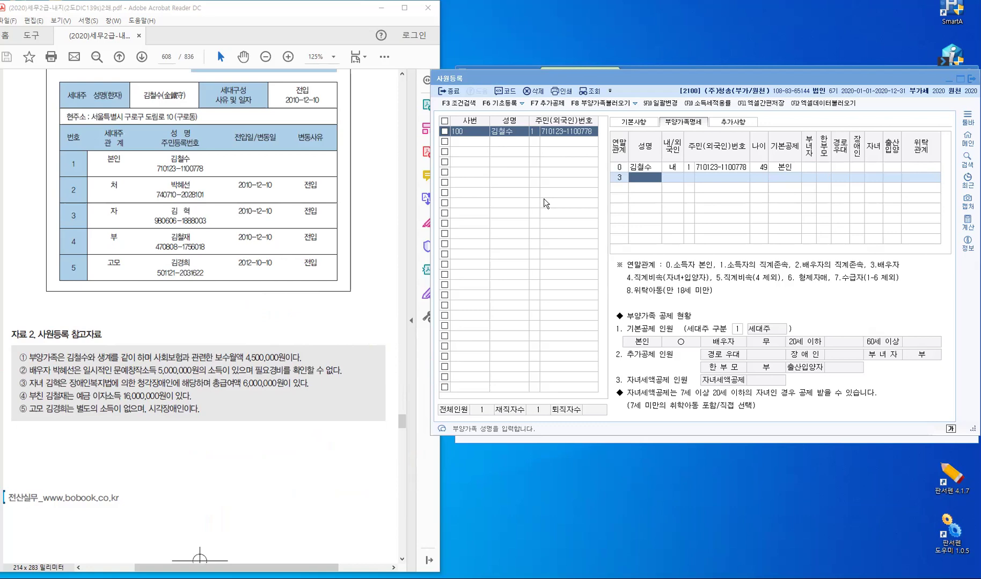
Enter the spouse's name, 내국인 status, ID type 1 and resident number in row 3
click(655, 177)
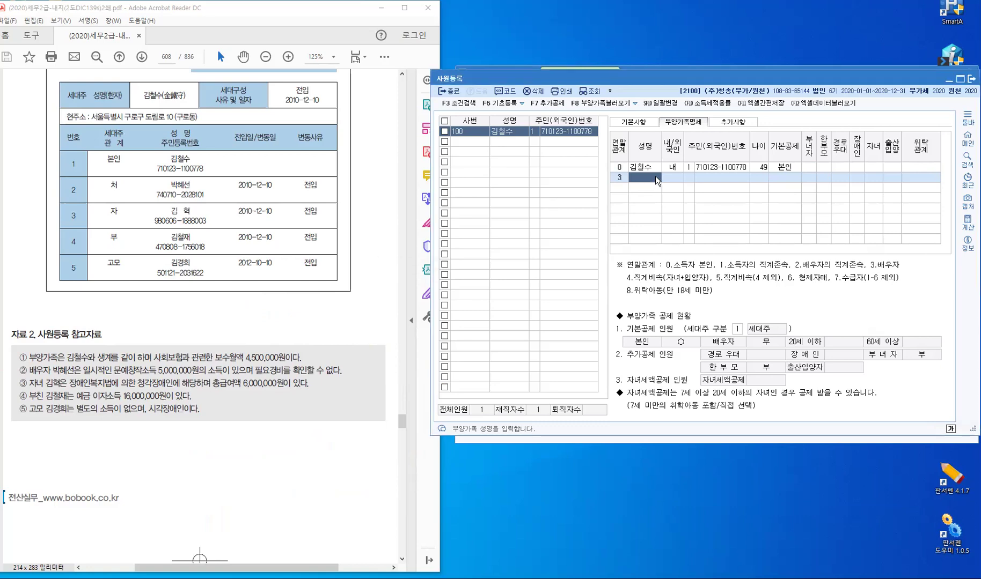
key(Return)
key(Return)
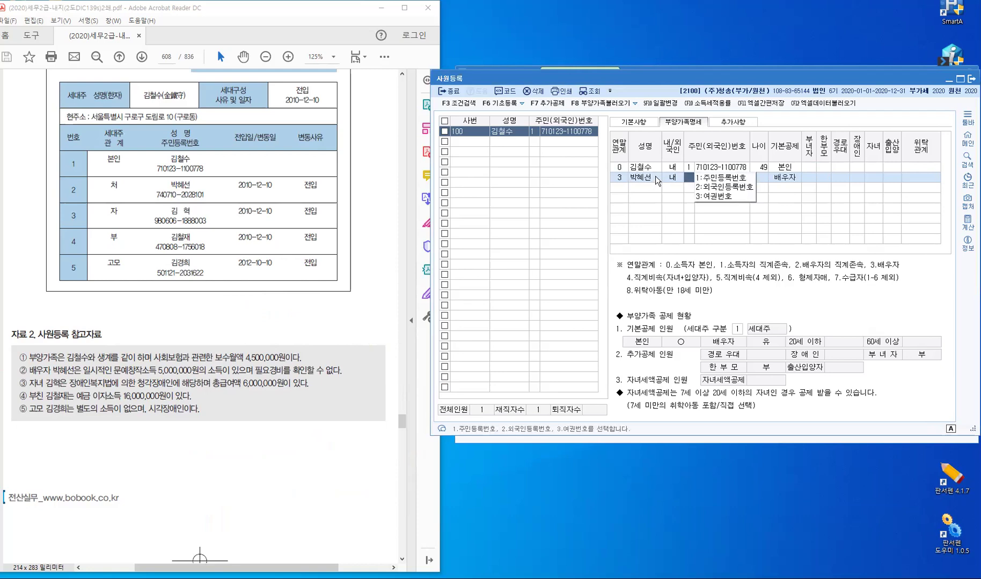
key(Return)
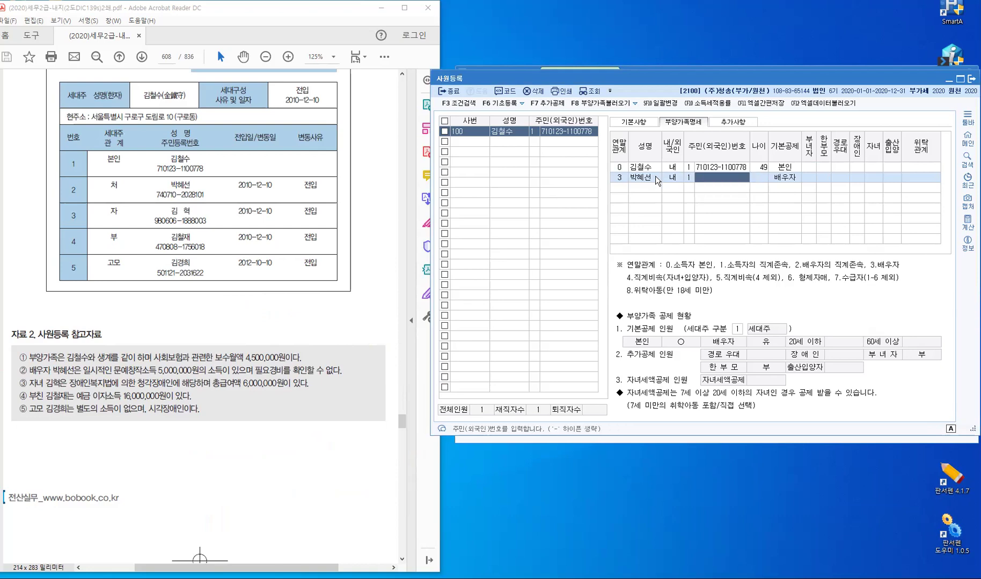
key(Return)
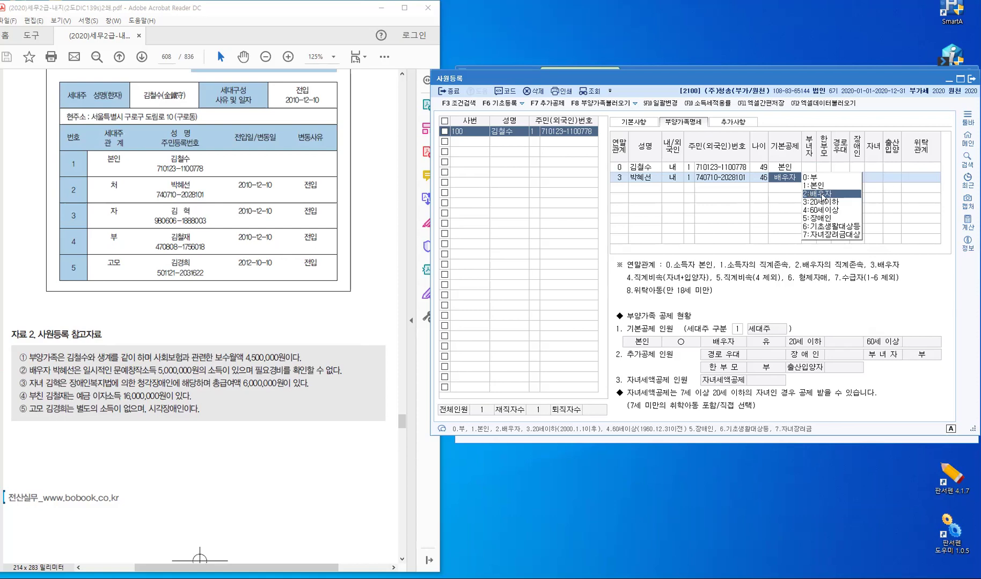
Keep 배우자 basic deduction, skip the extra deductions, and set 위탁관계 to 1 처
click(820, 194)
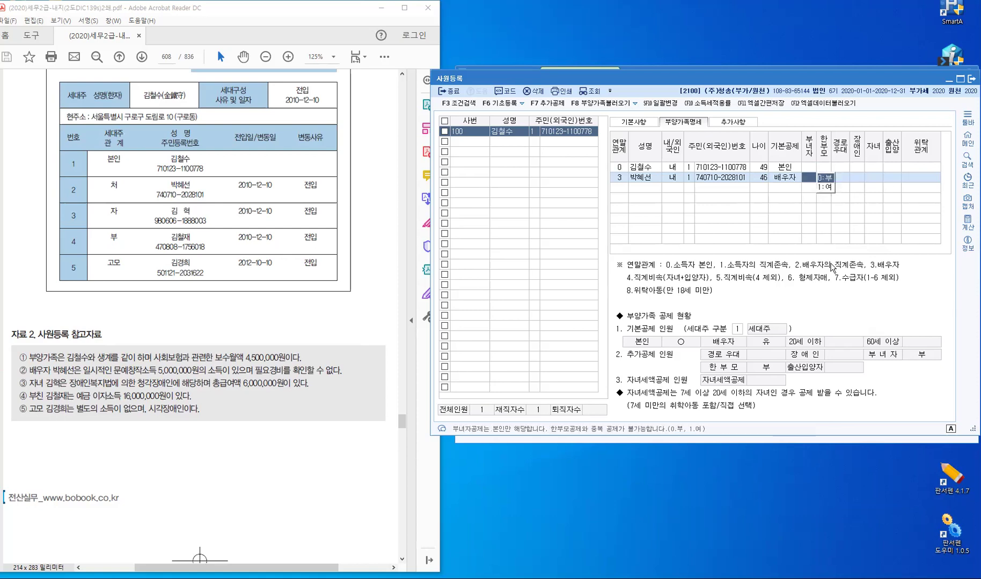
key(Return)
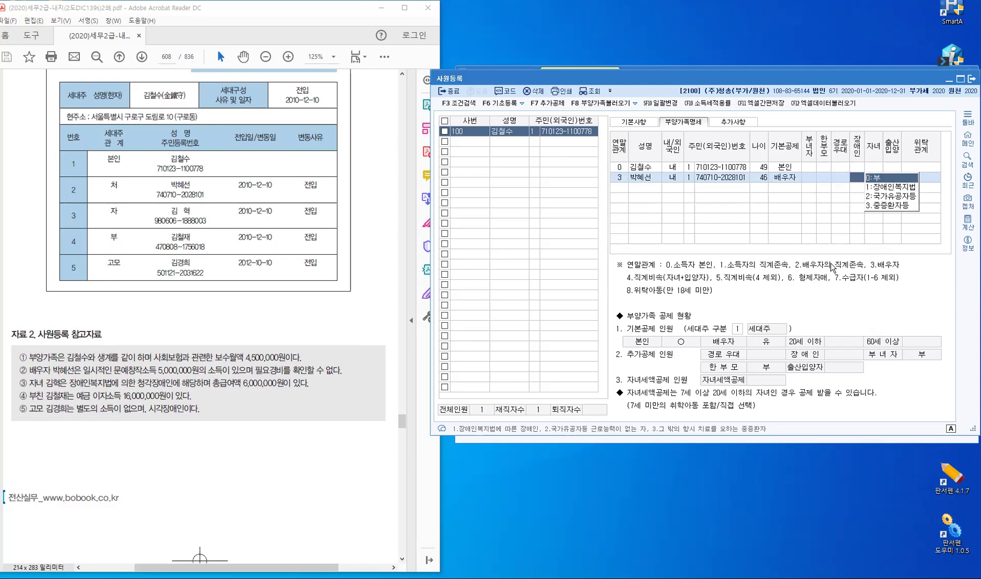
key(Return)
key(Return)
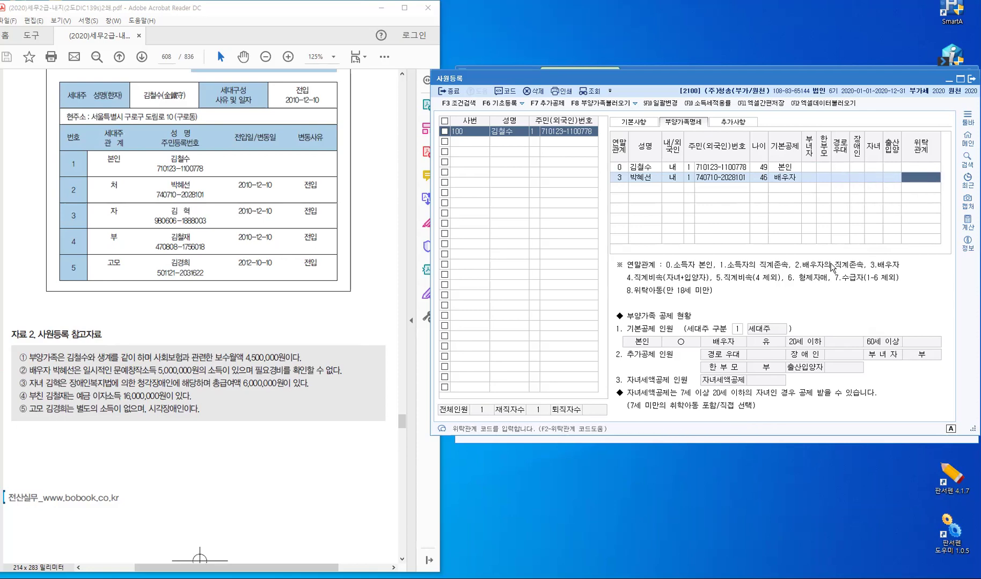
key(F2)
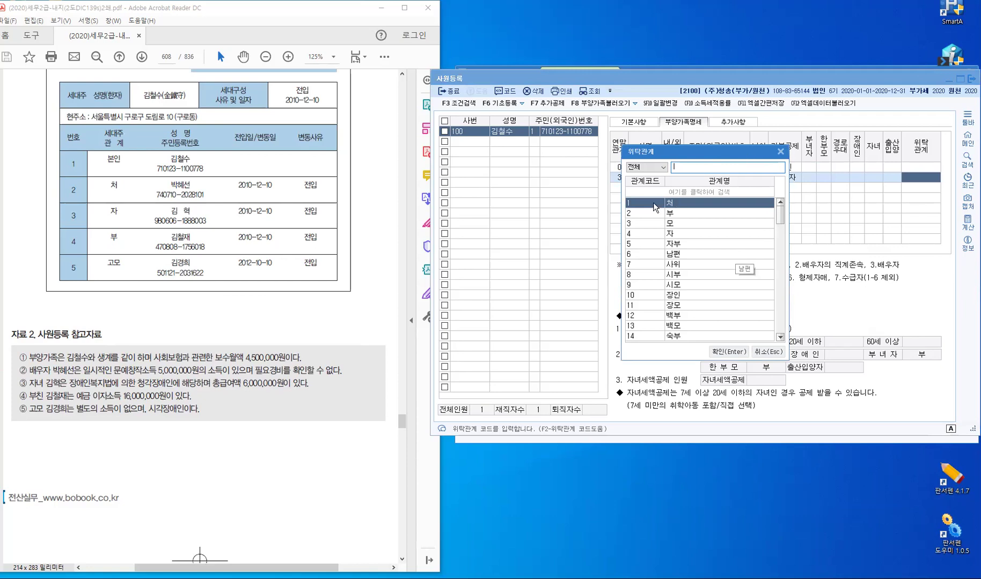
click(726, 351)
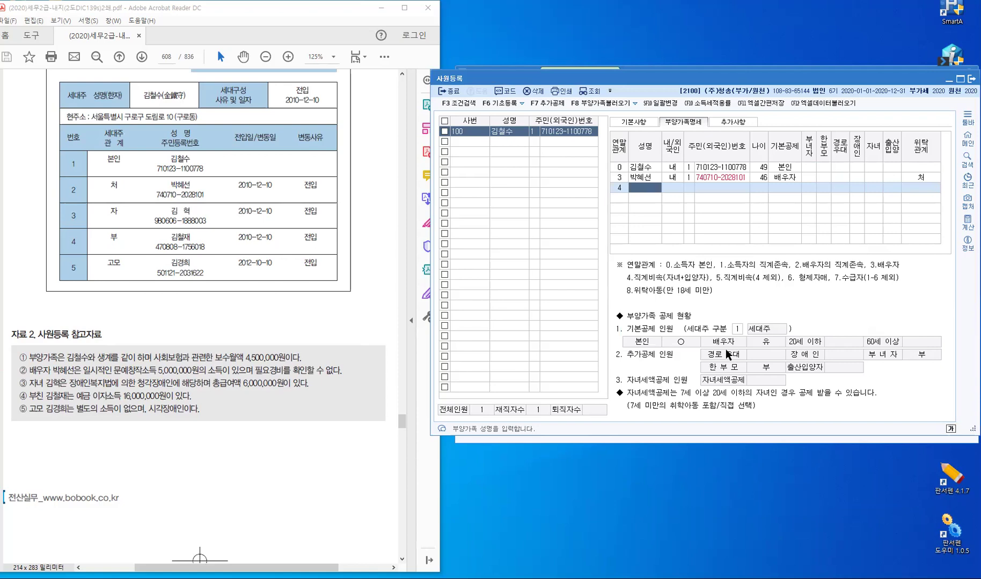
Enter the son's name, 내국인 status, ID type 1 and resident number in row 4, giving age 22
text(김ㅎ)
key(Return)
key(Return)
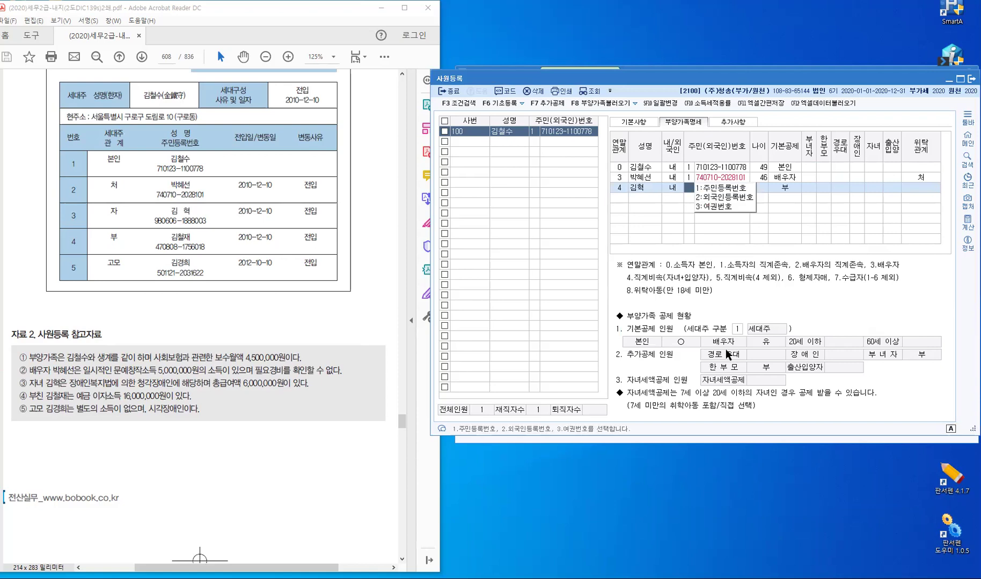
key(Return)
key(Return)
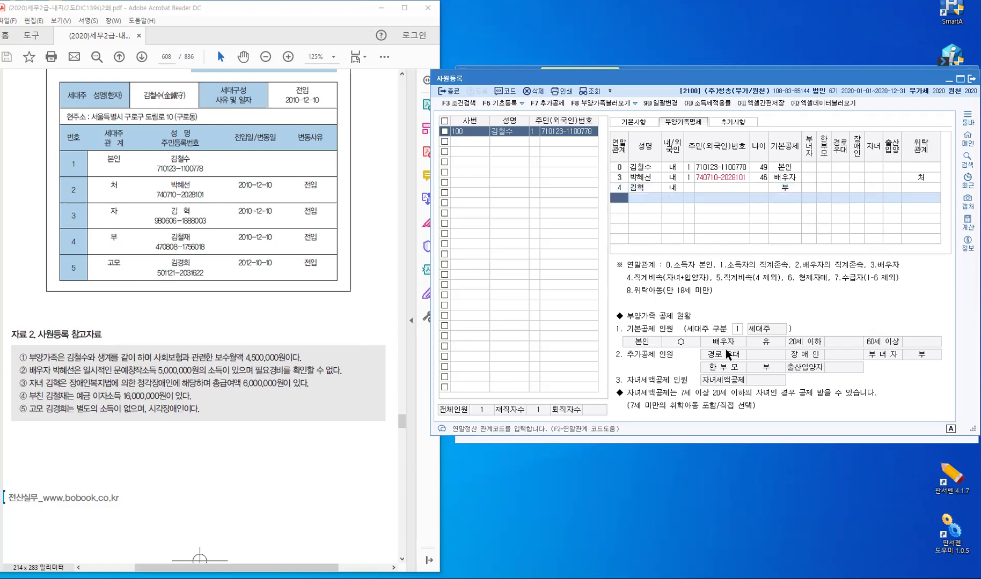
key(Up)
key(Right)
key(Right)
key(Return)
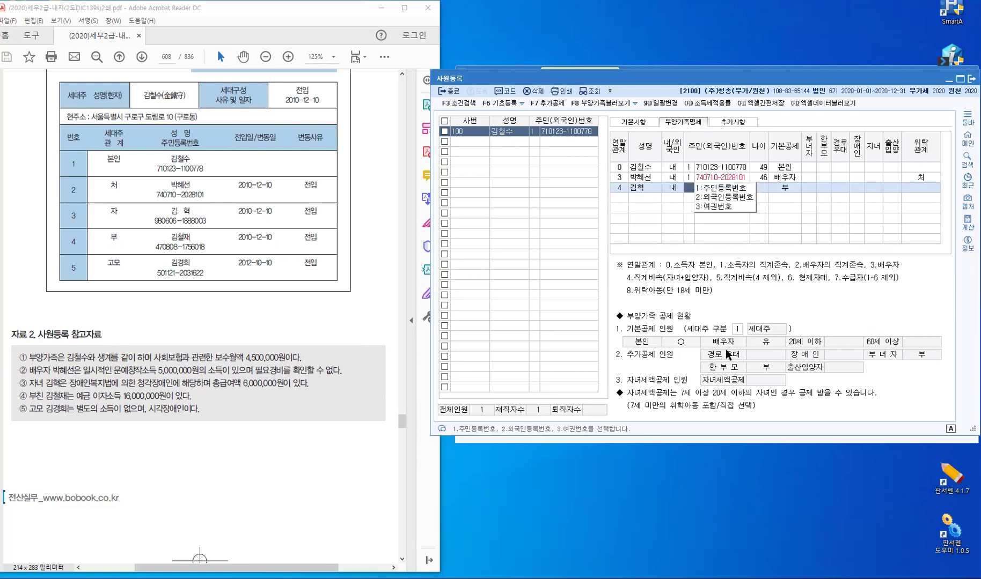
key(Return)
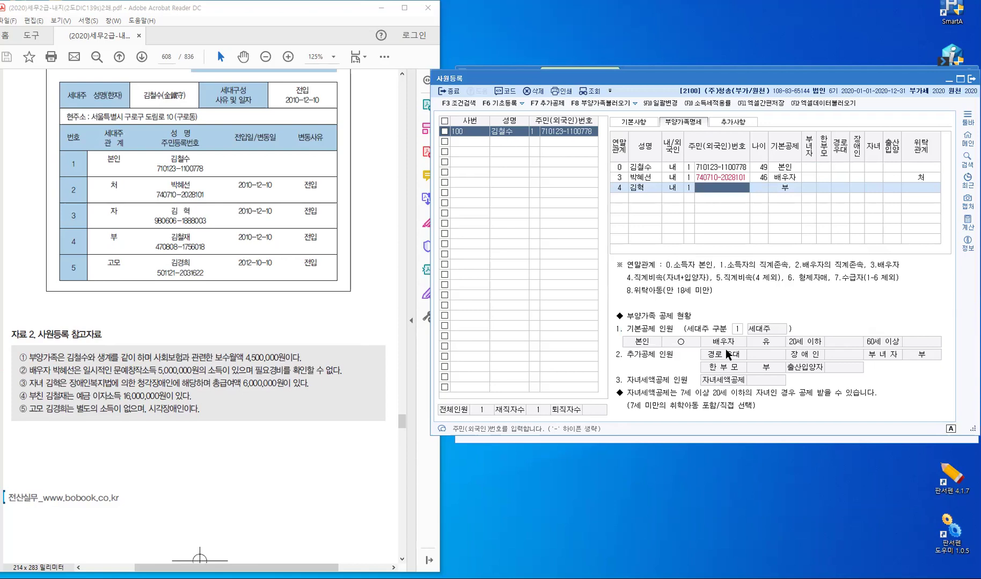
key(Return)
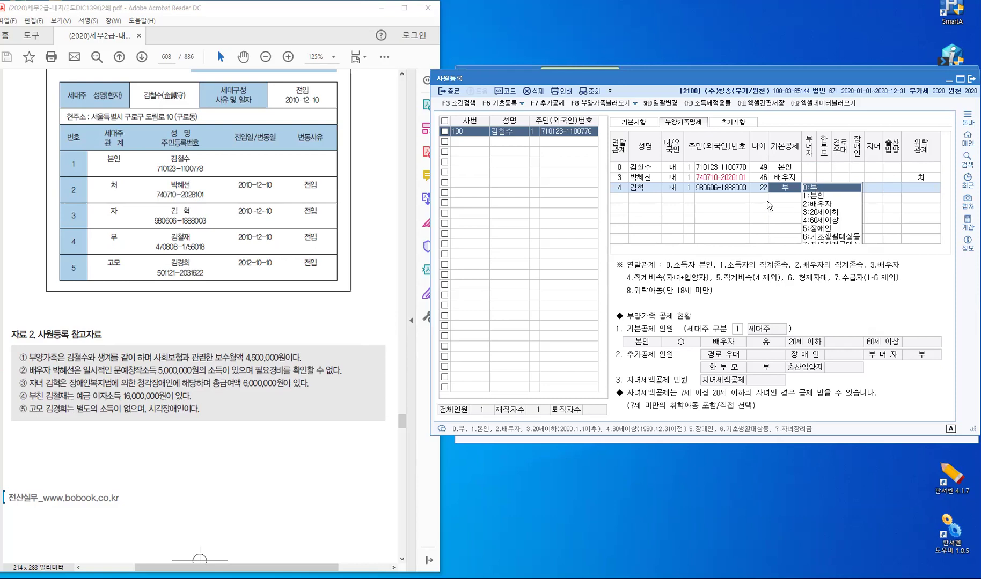
Leave the son with no basic deduction or 부녀자, and set his 위탁관계 to 4 자
key(Return)
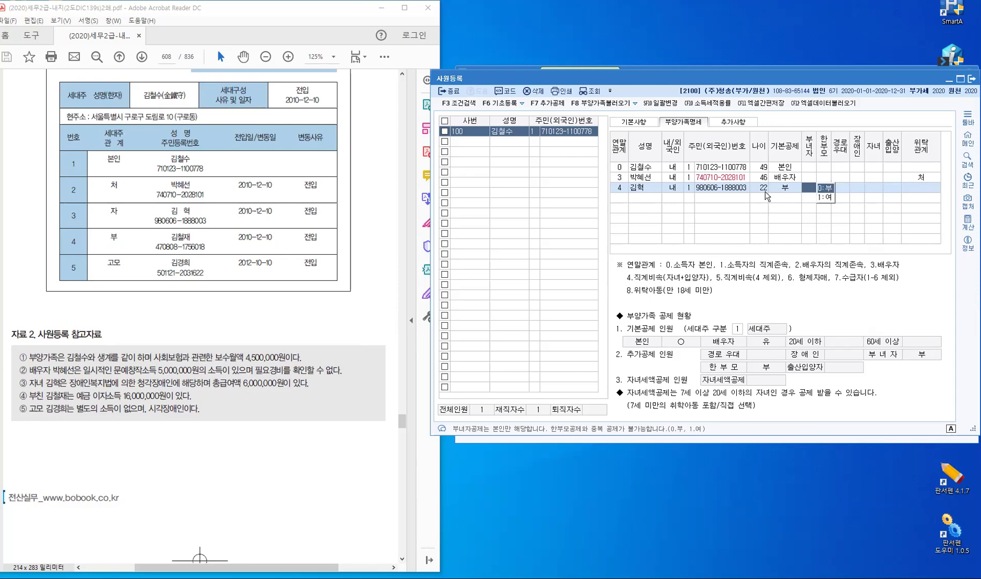
key(Return)
key(Return)
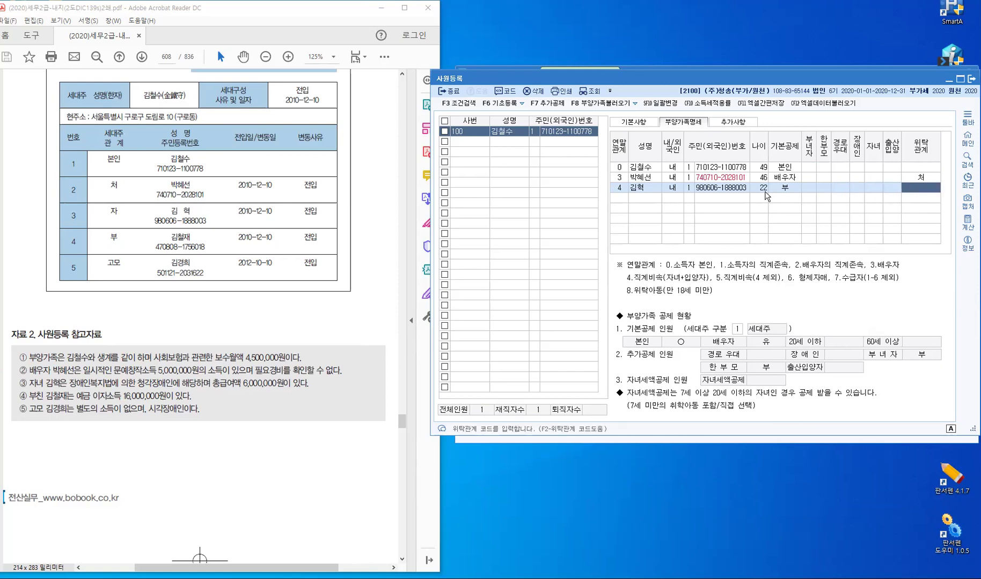
key(F2)
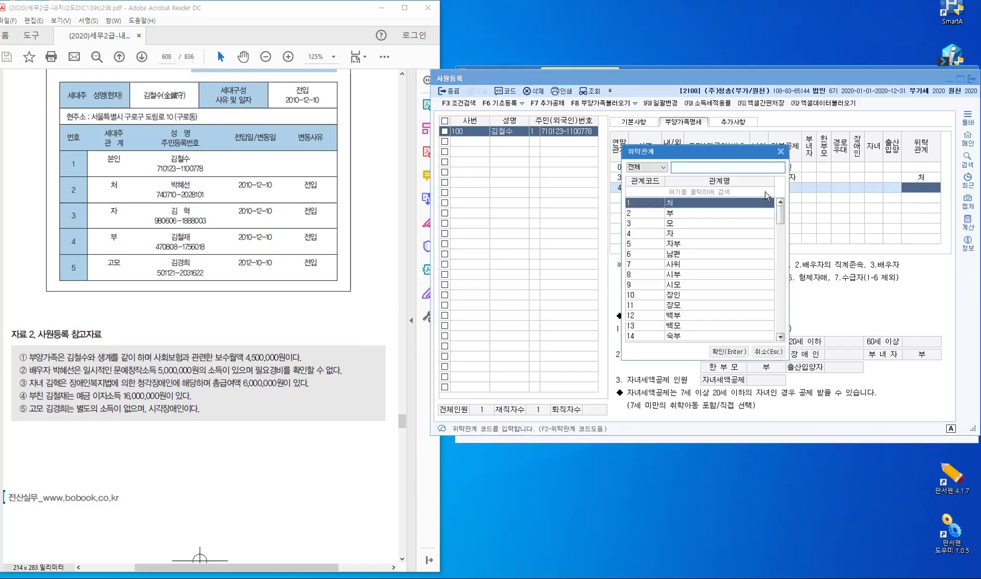
key(Down)
key(Down)
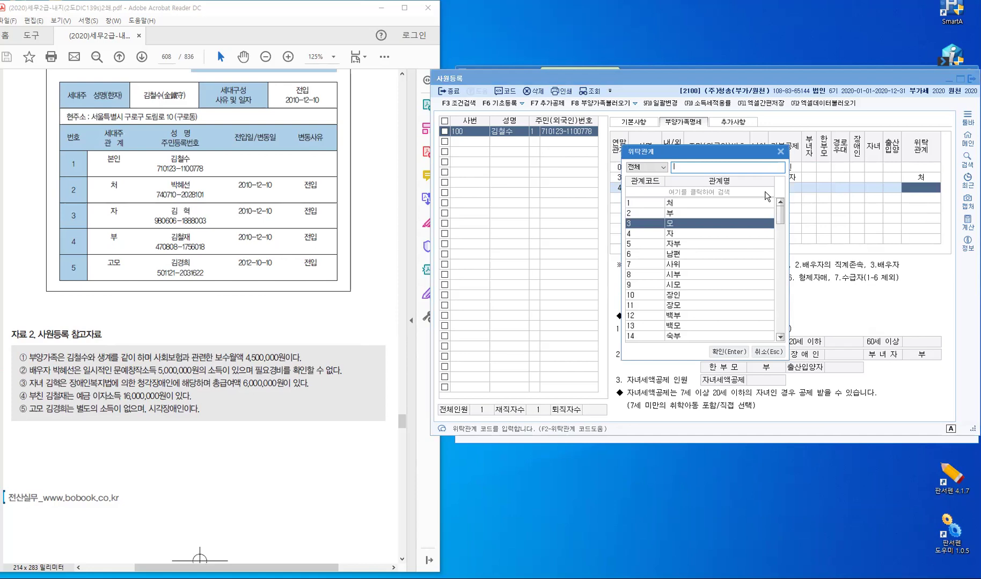
key(Down)
key(Return)
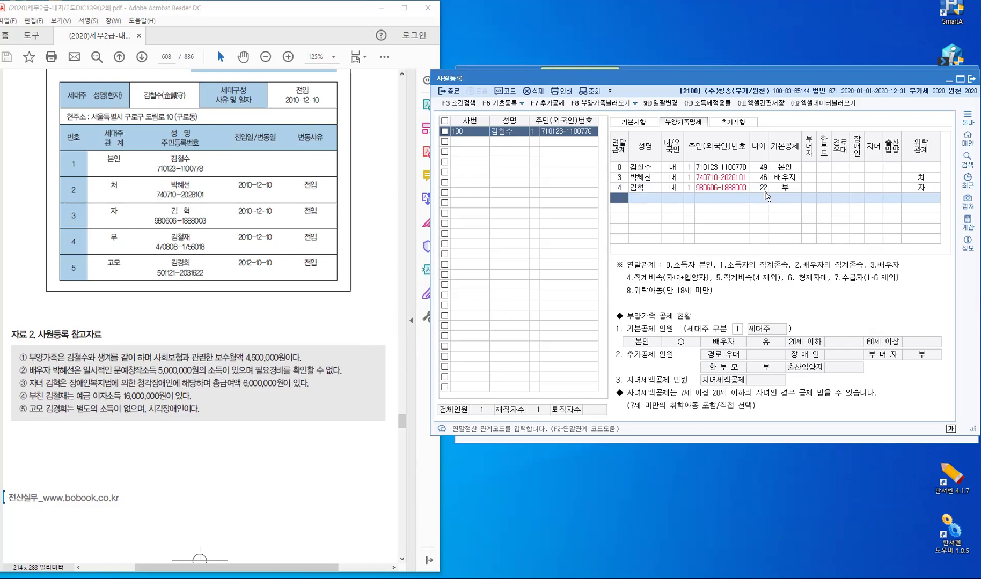
On a new row enter 연말관계 1, the father's name and his corrected resident number
text(1)
key(Return)
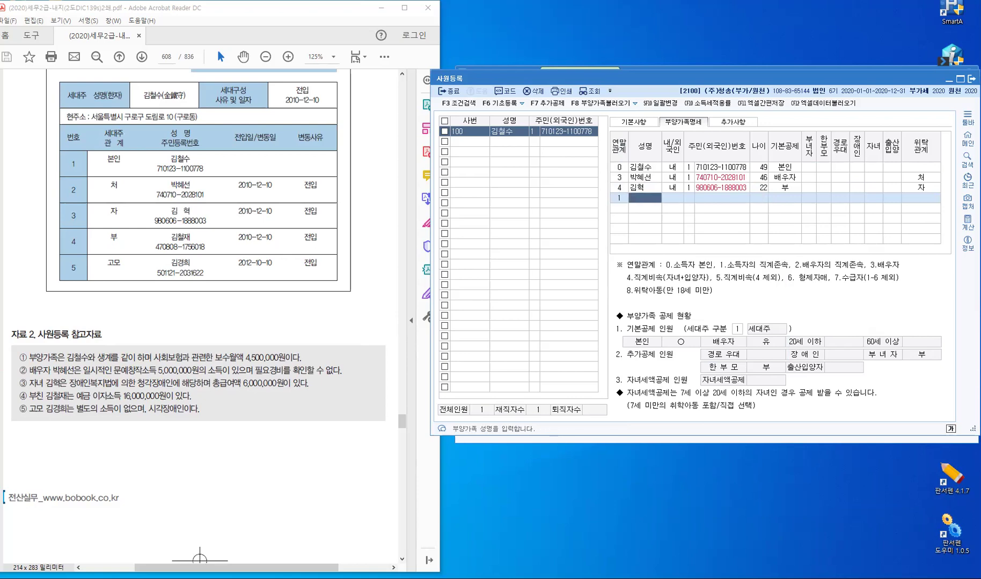
key(Return)
key(Return)
text(1)
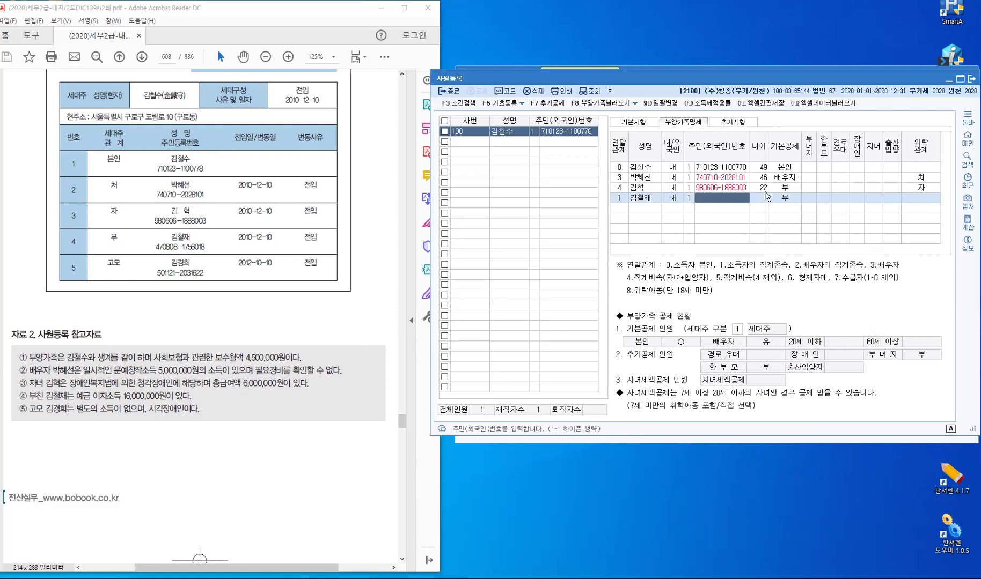
key(Return)
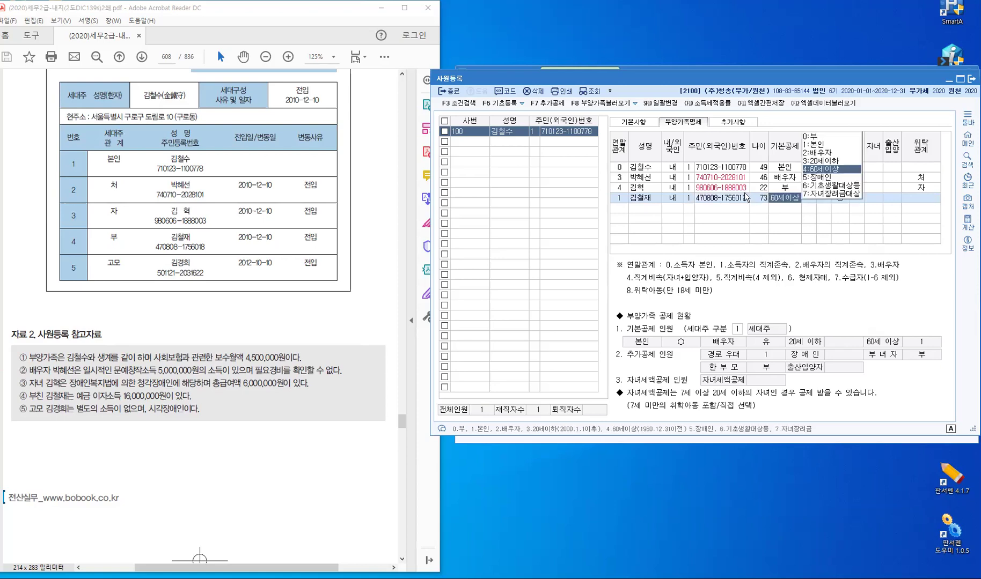
click(729, 197)
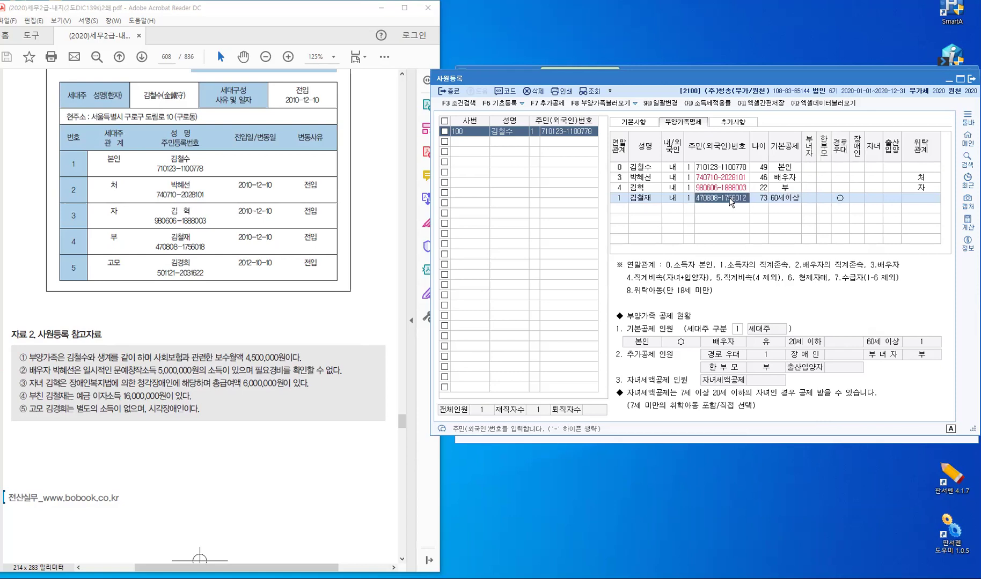
key(Return)
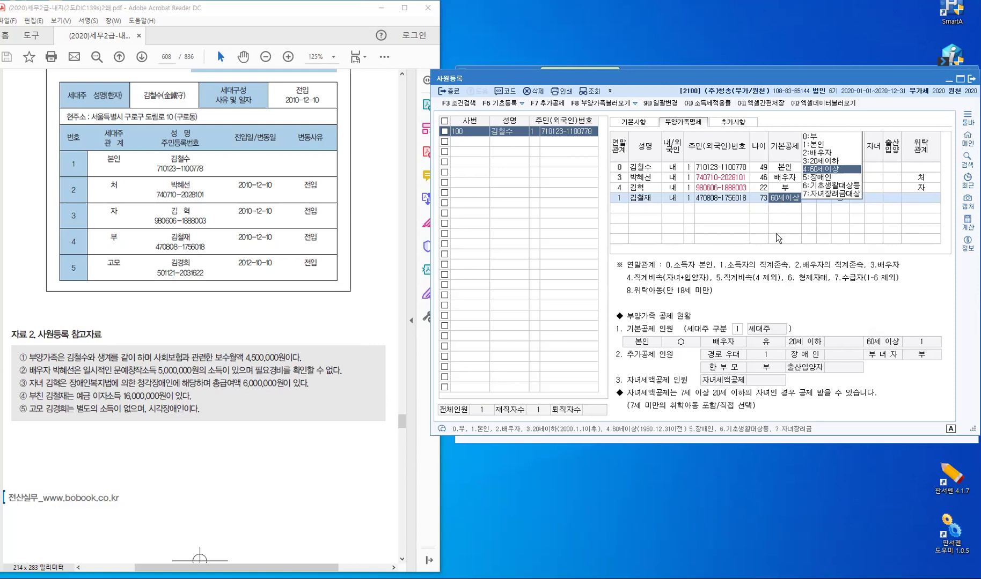
Accept the 60세이상 basic deduction and set the father's 위탁관계 to 2 부
key(Return)
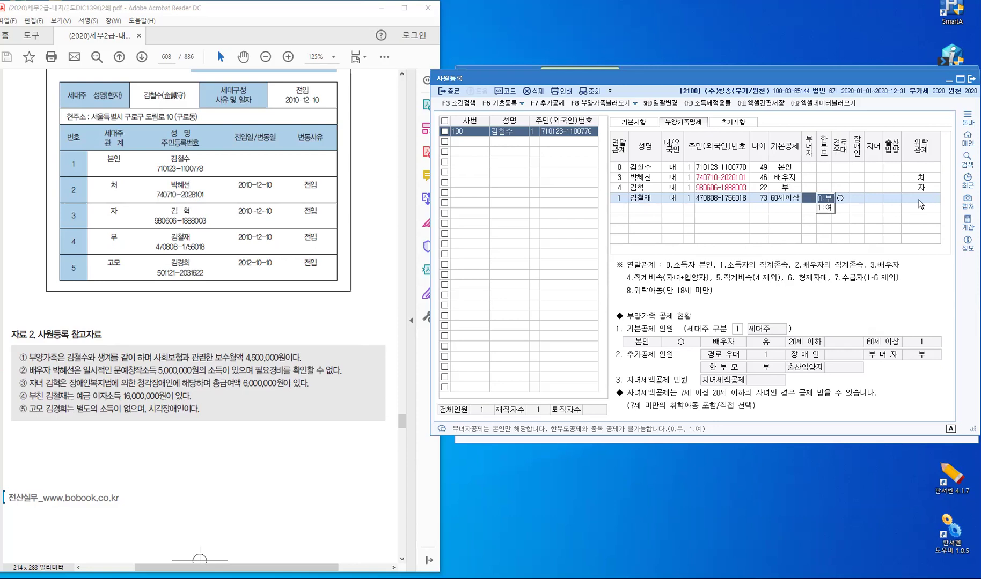
key(Return)
key(ctrl)
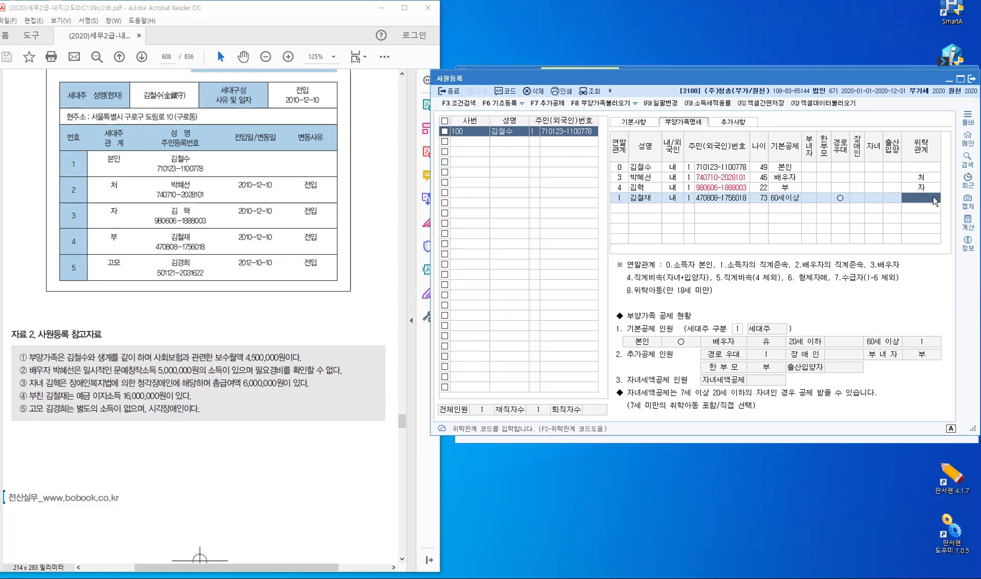
key(F2)
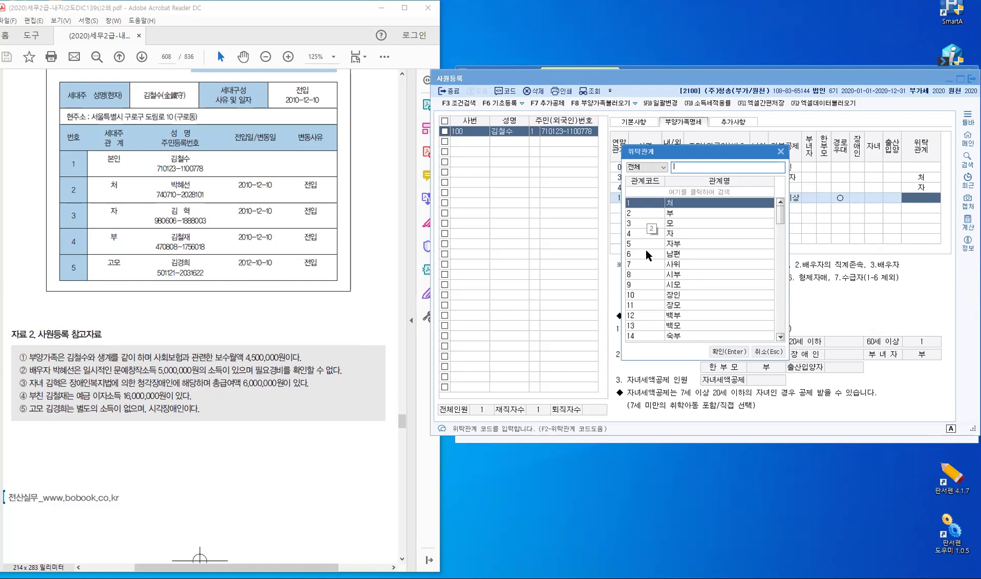
click(645, 215)
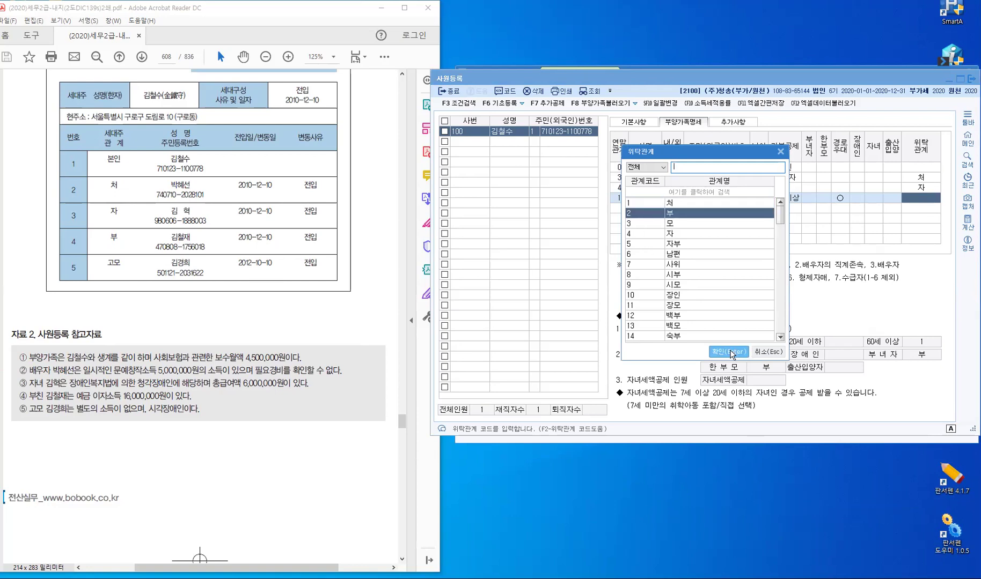
click(732, 353)
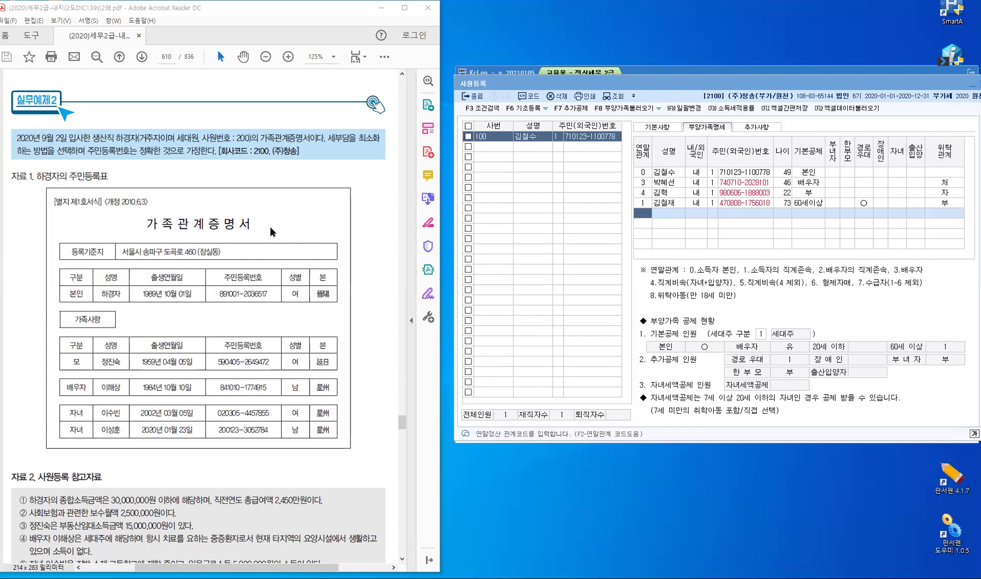
Highlight 세대원 and then 세부담을 최소화 in the blue intro text of the exercise
click(387, 57)
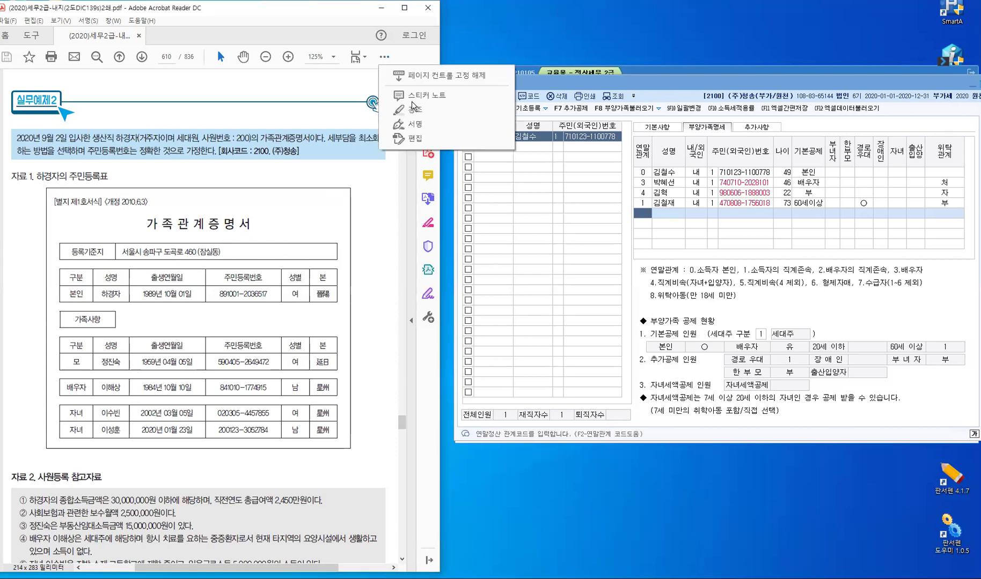
click(375, 226)
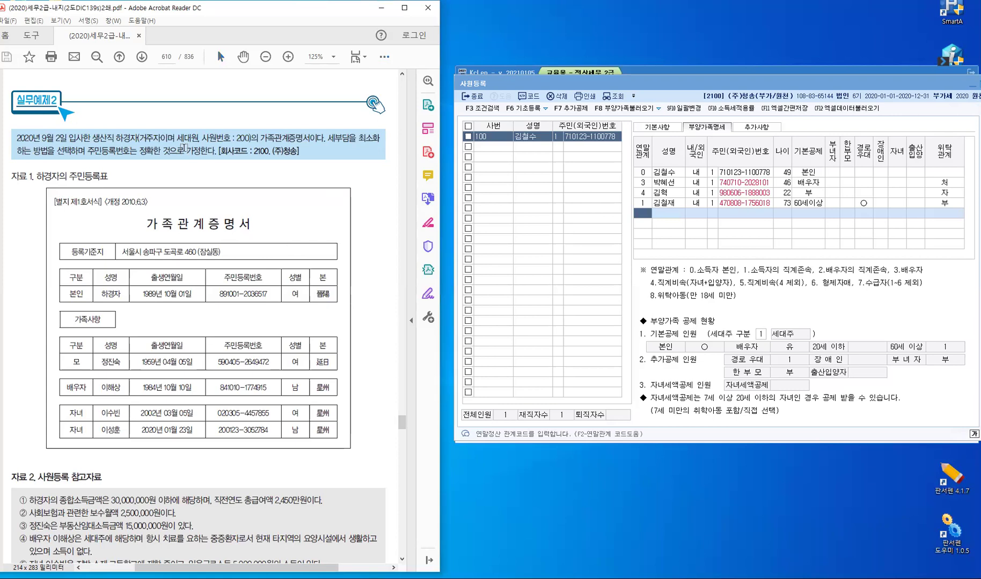
drag(177, 139, 197, 139)
key(u)
drag(375, 144, 383, 143)
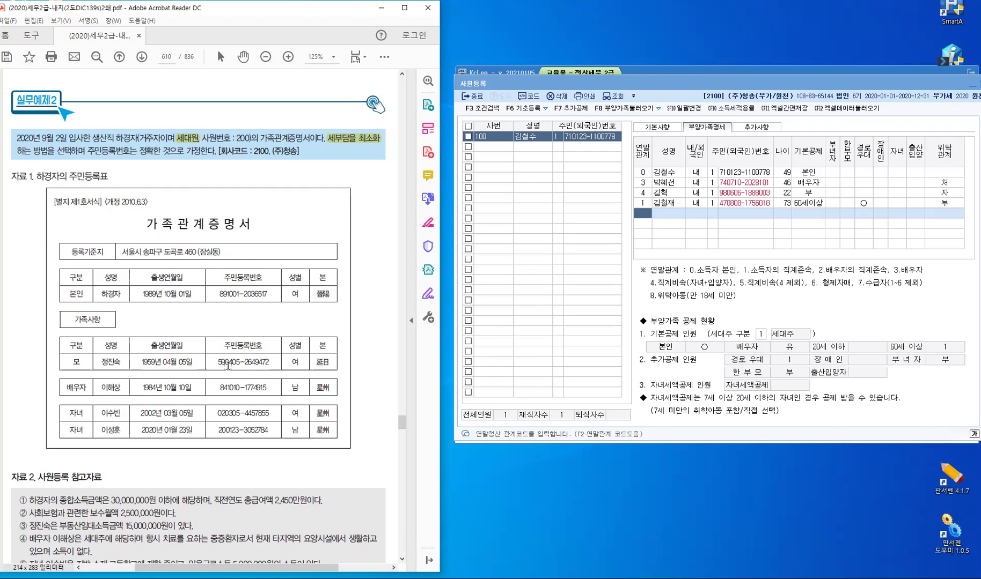
Scroll the PDF back to page 610 showing the 가족관계증명서 and 자료 2 notes
scroll(227, 366, down, 3)
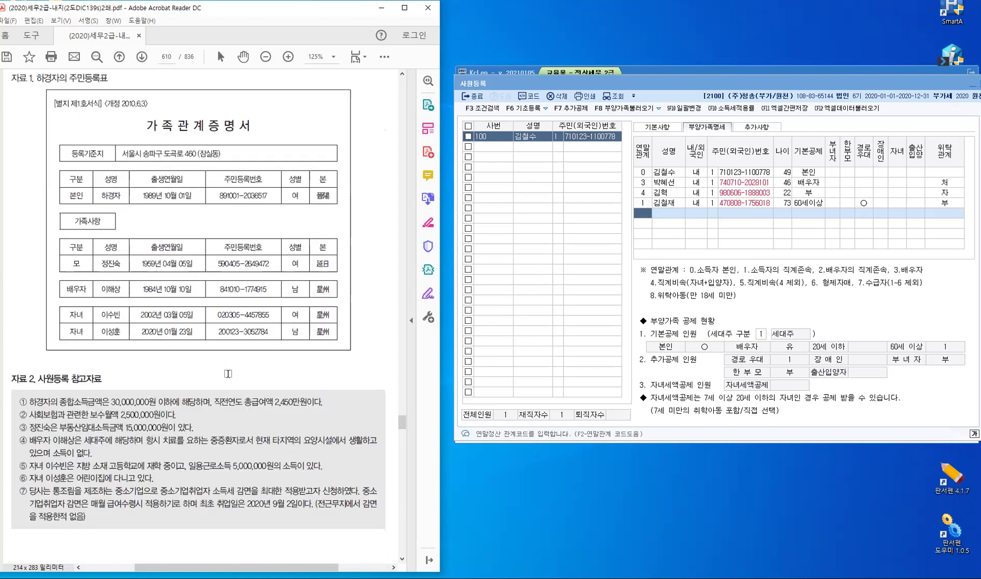
scroll(251, 373, down, 1)
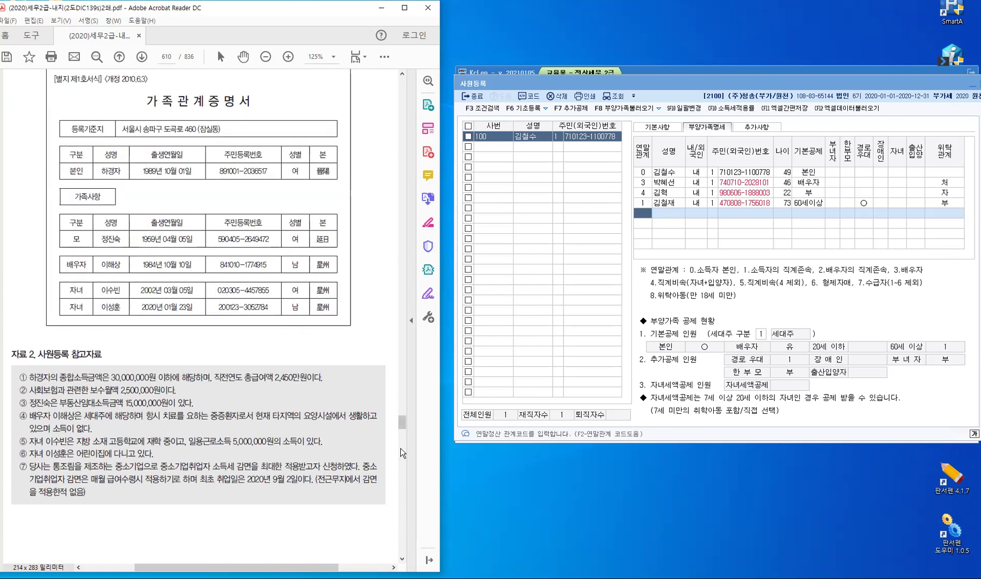
scroll(401, 425, up, 1)
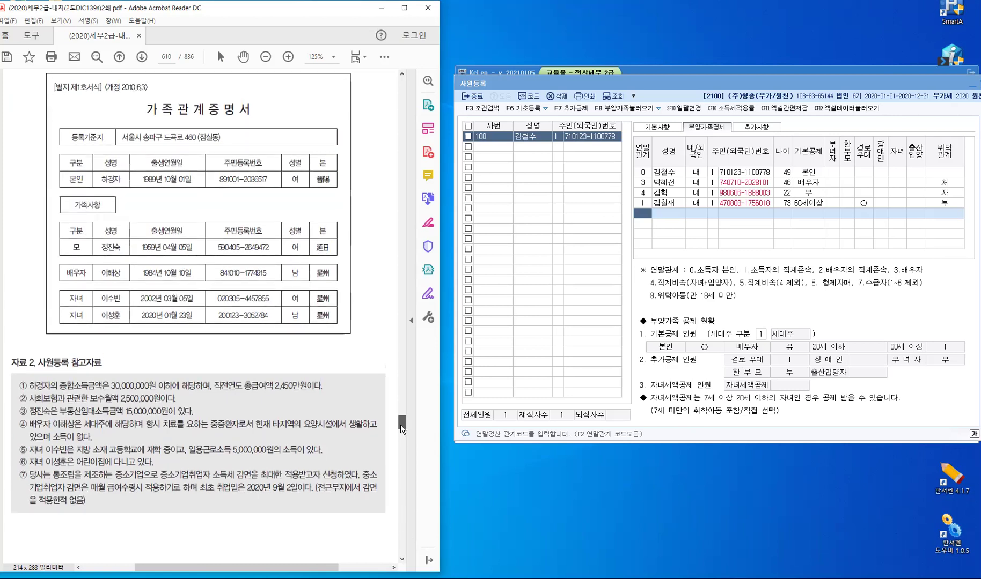
drag(401, 427, 398, 420)
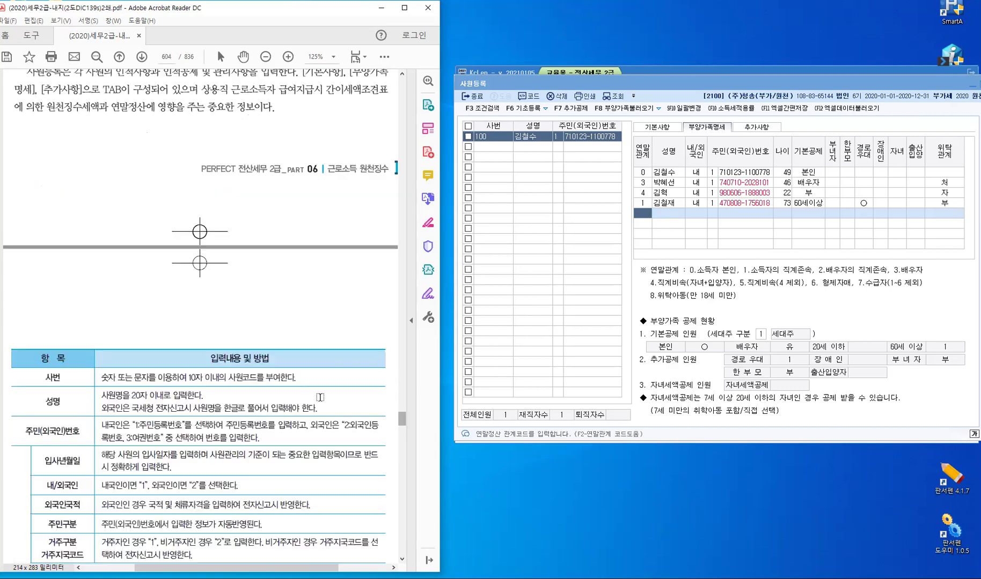
scroll(299, 452, down, 10)
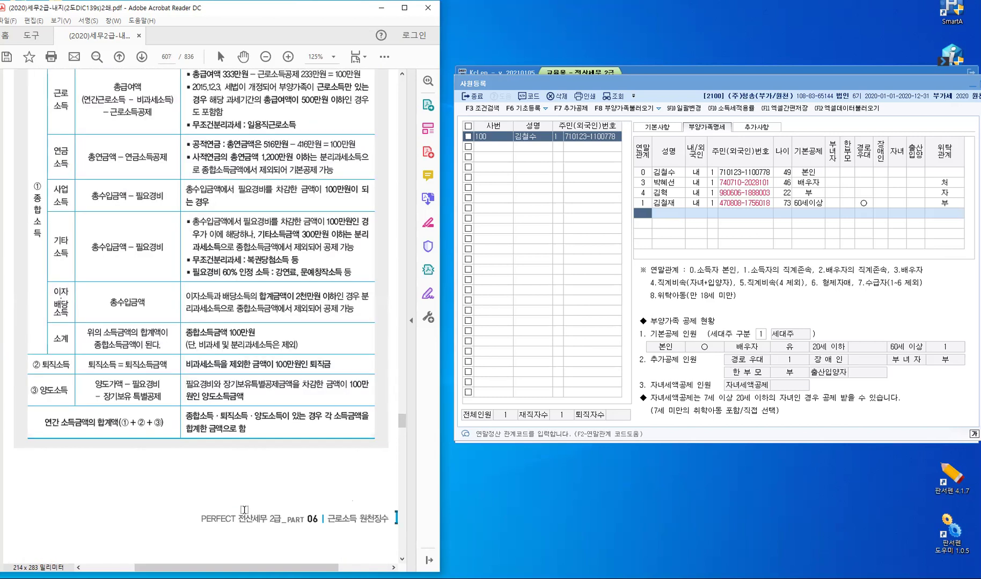
scroll(244, 512, down, 8)
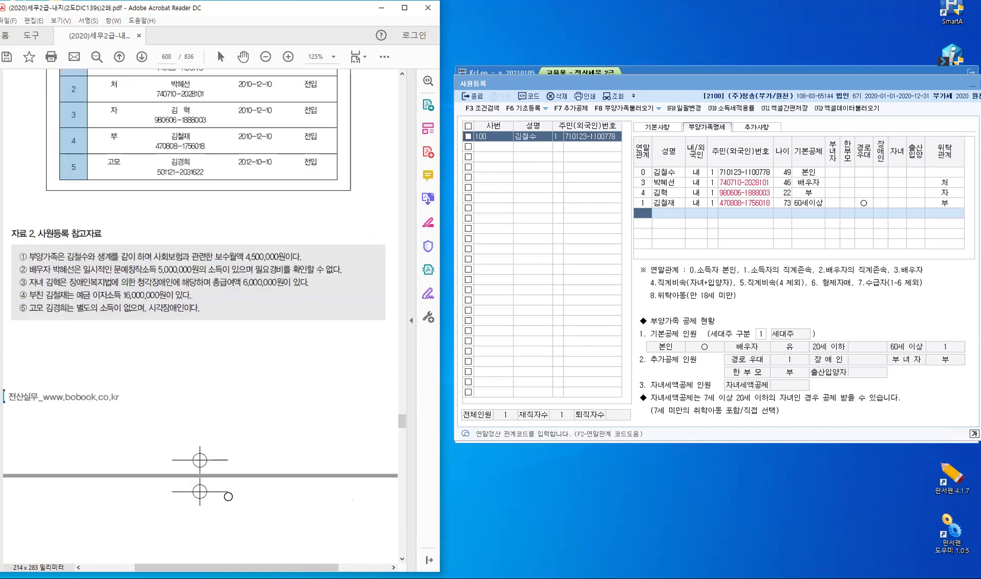
scroll(234, 491, down, 10)
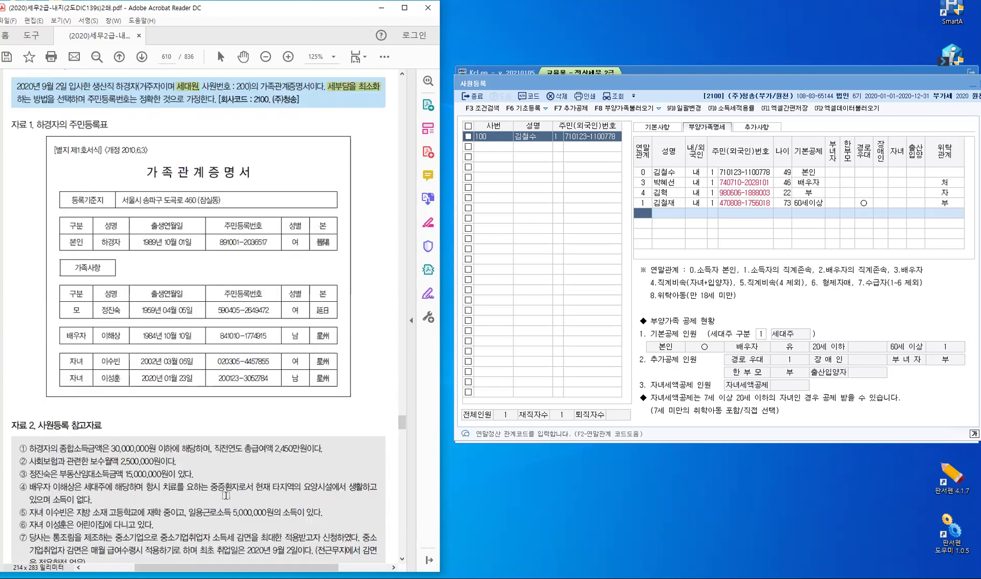
scroll(226, 498, down, 5)
scroll(226, 418, down, 5)
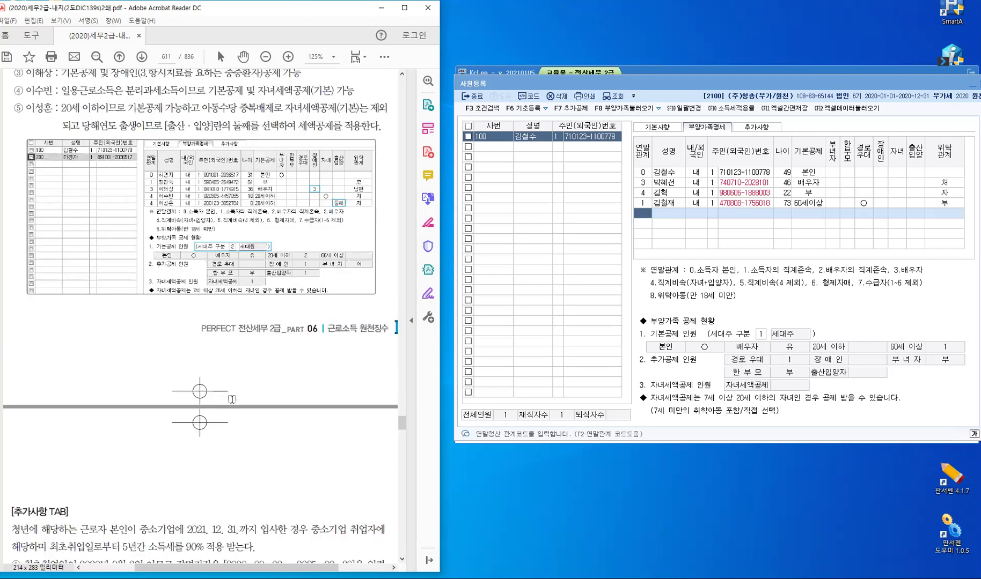
scroll(245, 392, down, 5)
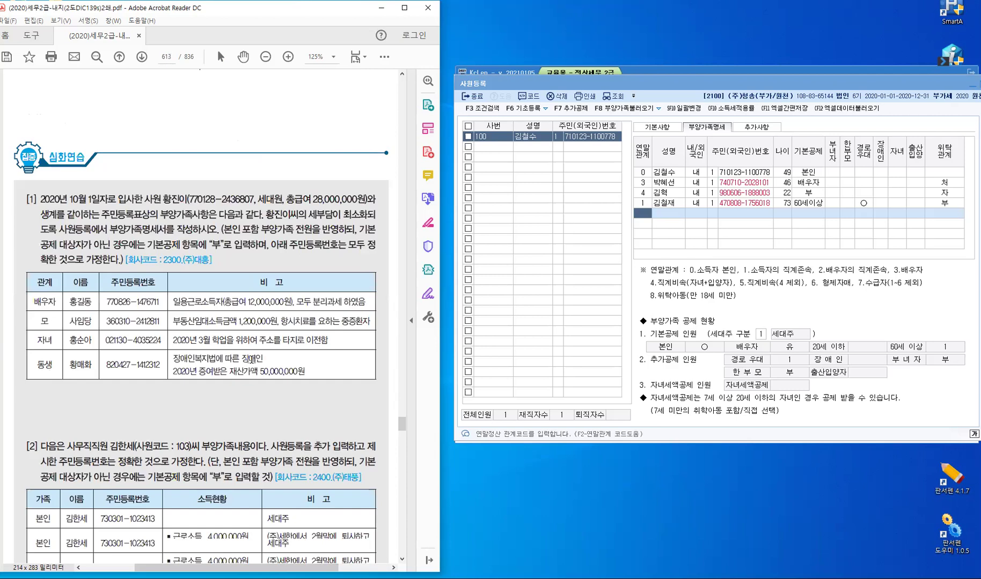
scroll(288, 344, up, 8)
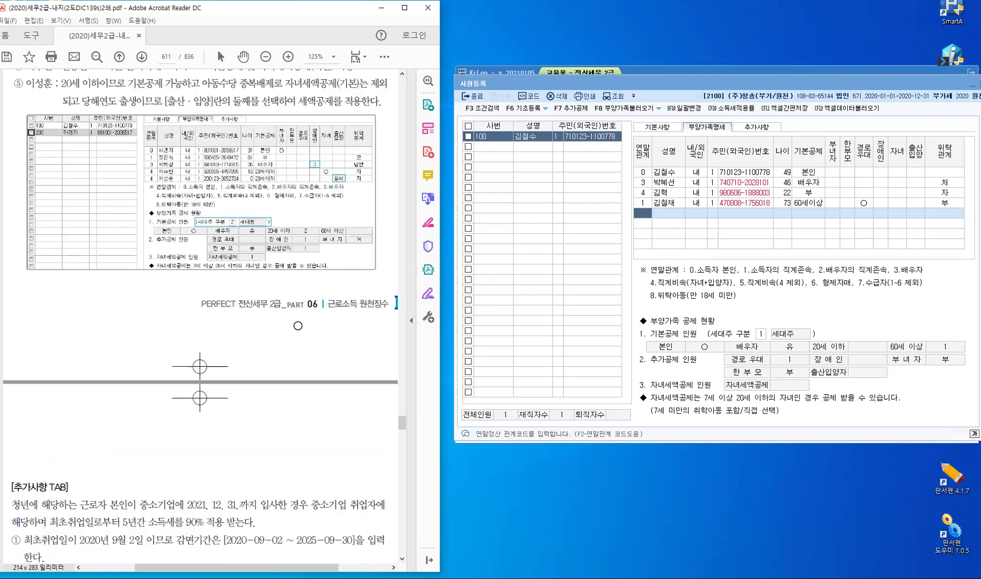
scroll(298, 326, up, 8)
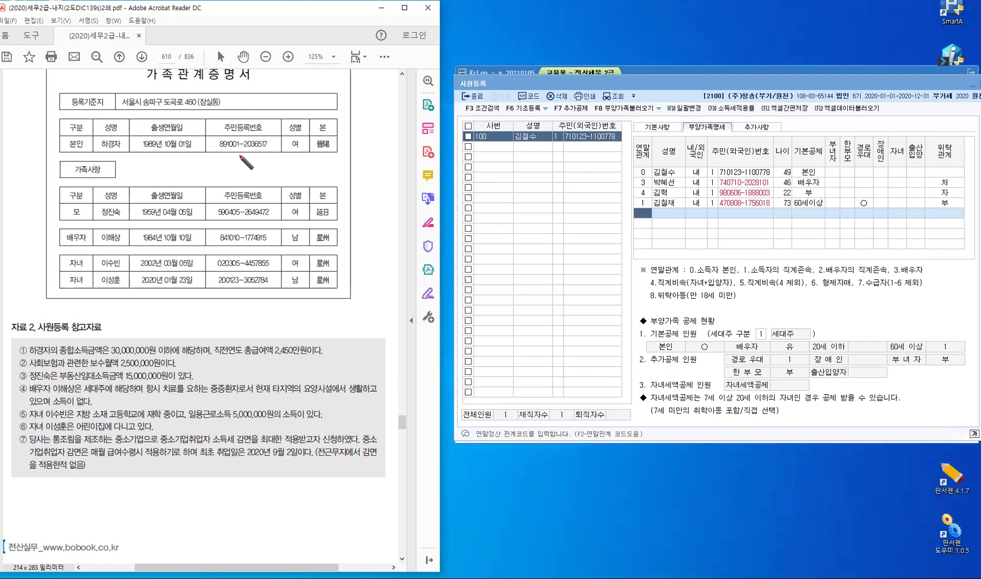
Underline the employee's ID digits, write the 종합소득금액 3,000만원 이하 note, and mark line ①
drag(242, 149, 248, 149)
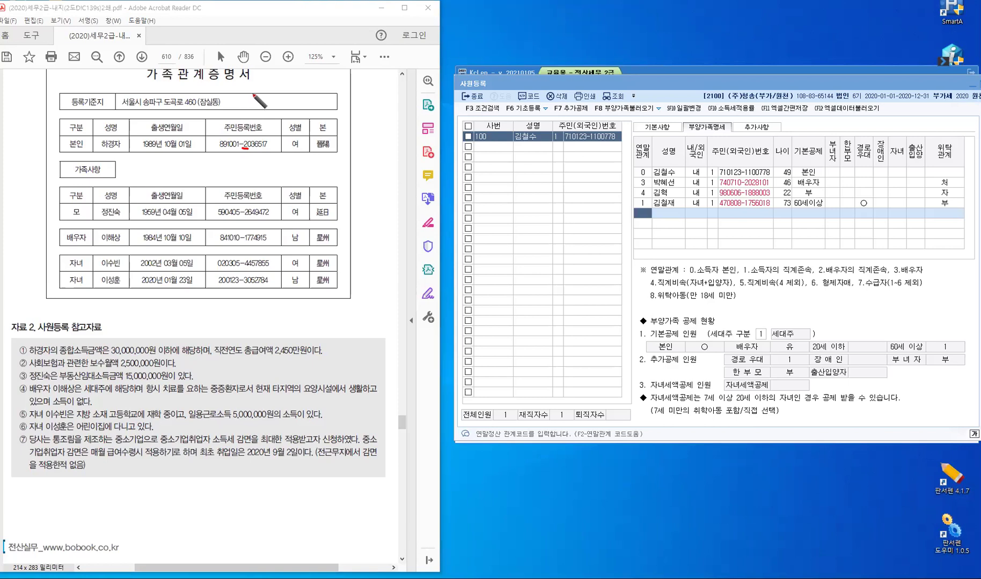
mouse_move(257, 96)
mouse_down()
mouse_move(264, 91)
mouse_move(275, 108)
mouse_move(290, 87)
mouse_move(295, 100)
mouse_move(323, 91)
mouse_move(321, 102)
mouse_up()
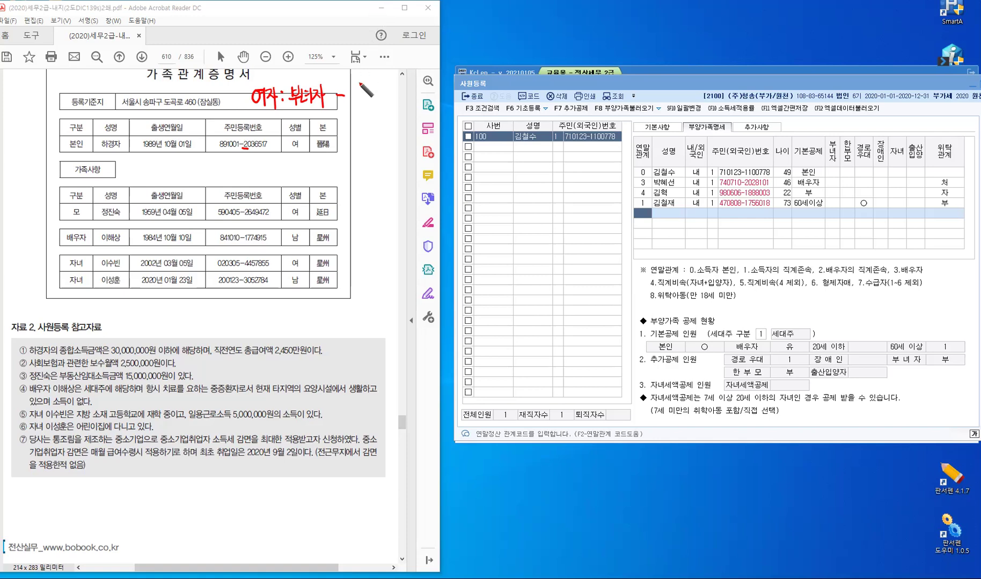
click(347, 88)
drag(348, 90, 354, 101)
drag(362, 86, 414, 98)
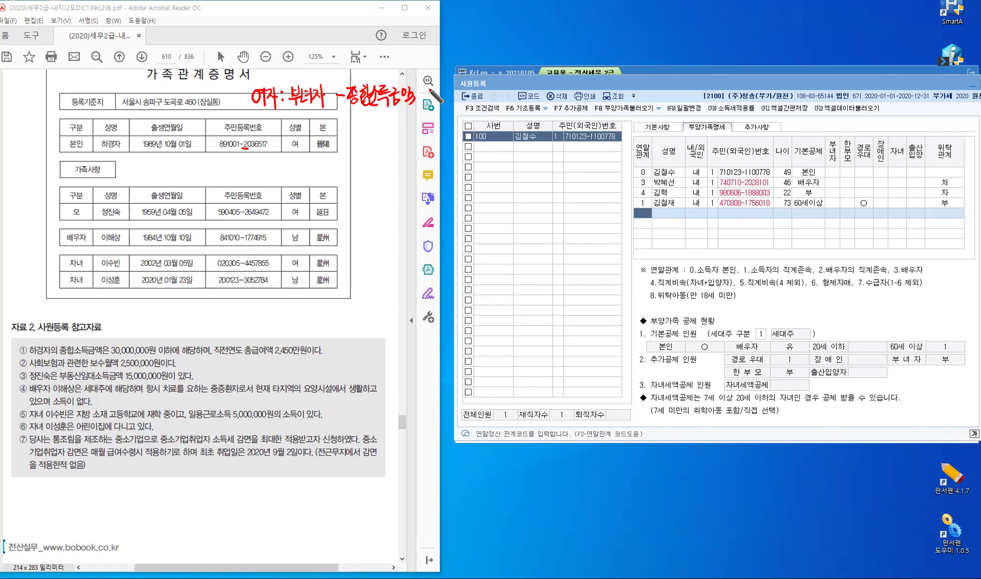
mouse_move(355, 115)
mouse_down()
mouse_move(387, 124)
mouse_move(406, 111)
mouse_move(418, 122)
mouse_move(429, 114)
mouse_move(417, 136)
mouse_move(416, 104)
mouse_move(408, 125)
mouse_move(381, 140)
mouse_up()
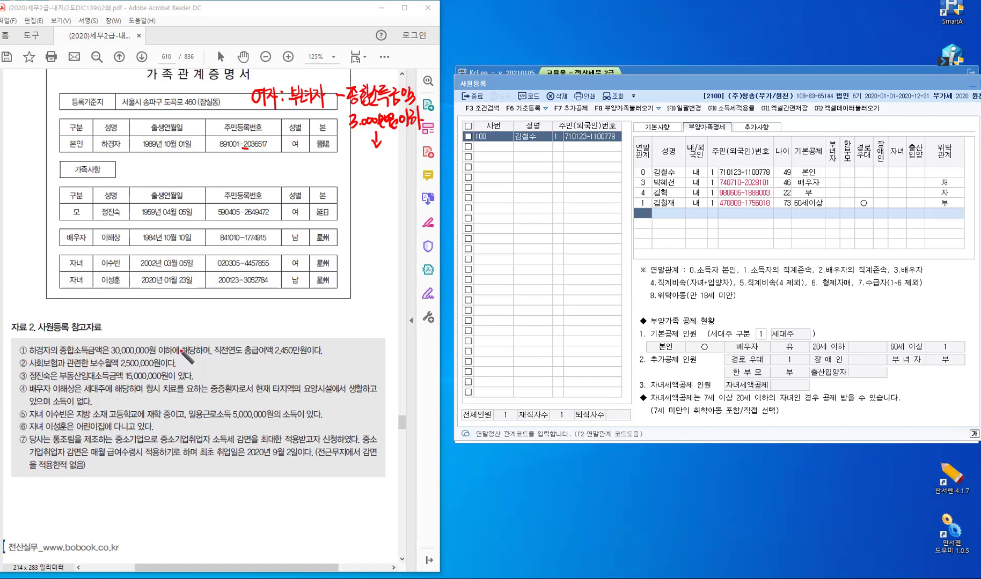
click(181, 342)
drag(182, 343, 179, 355)
Handwrite "세대원" in quotes above the certificate table
mouse_move(52, 74)
mouse_down()
mouse_move(47, 85)
mouse_move(86, 80)
mouse_up()
drag(82, 82, 89, 83)
drag(81, 84, 90, 87)
drag(41, 67, 37, 71)
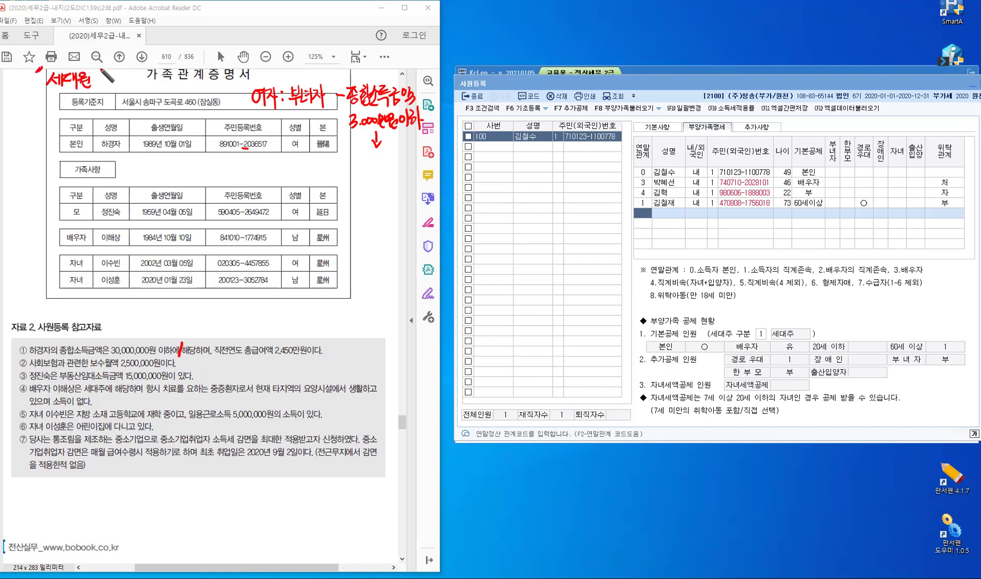
drag(98, 66, 97, 72)
drag(101, 66, 100, 72)
Underline the 배우자 row, write 배우자 : O under the income note, and arrow the employee's name
drag(64, 245, 86, 243)
mouse_move(363, 154)
mouse_down()
mouse_move(377, 168)
mouse_move(418, 161)
mouse_up()
click(406, 158)
click(406, 164)
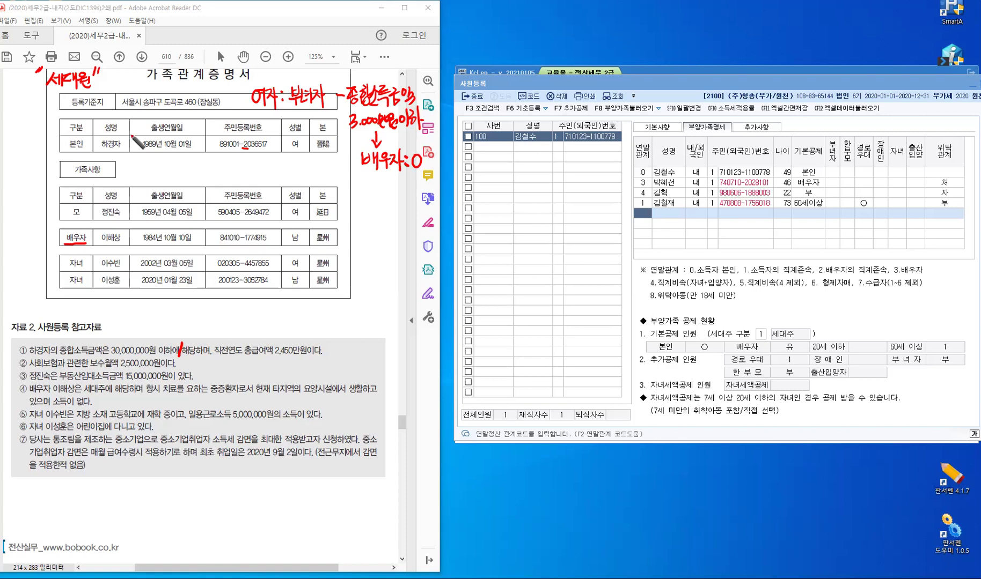
mouse_move(121, 158)
mouse_down()
mouse_move(141, 160)
mouse_move(138, 172)
mouse_move(164, 170)
mouse_up()
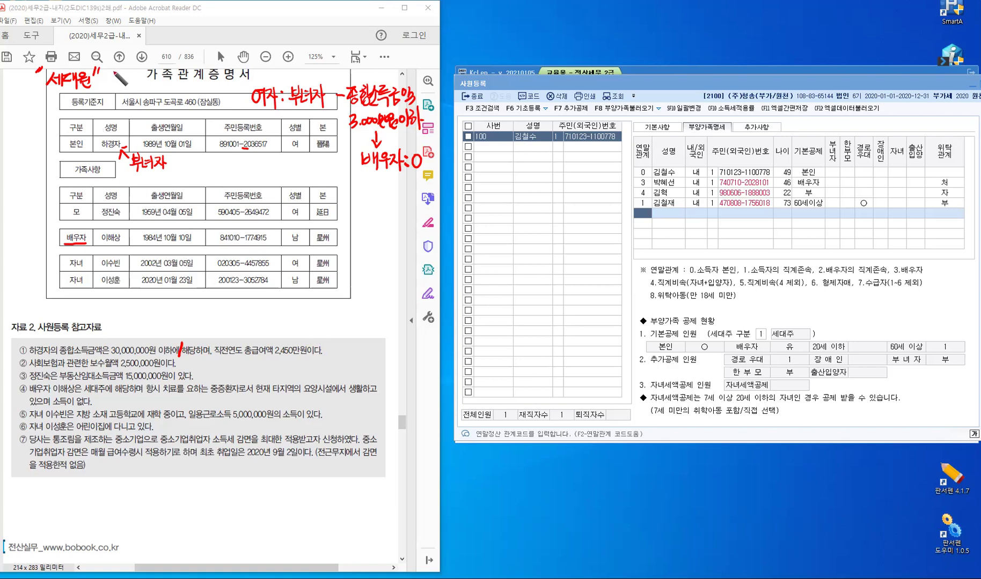
Write 생산직 beside the 세대원 note at the top of the page
drag(115, 70, 110, 80)
drag(113, 74, 119, 74)
drag(119, 71, 119, 80)
drag(123, 69, 118, 81)
drag(129, 71, 124, 79)
drag(127, 75, 131, 78)
drag(133, 70, 133, 80)
drag(127, 80, 143, 78)
drag(146, 68, 146, 80)
drag(137, 80, 150, 90)
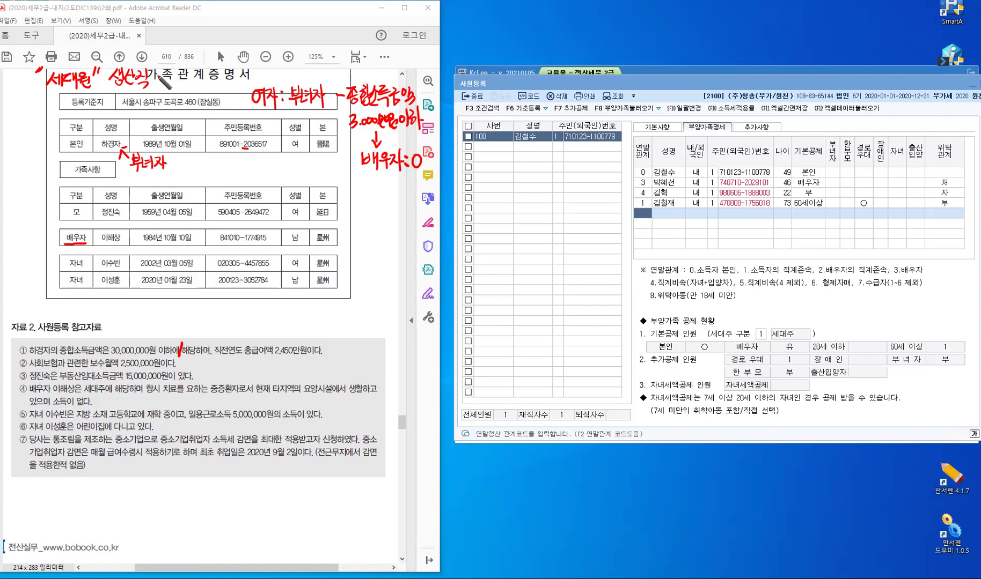
drag(157, 71, 159, 72)
Underline 직전연도 총급여액 2,450만원 in line ① and write 생산직 after an arrow
drag(247, 357, 303, 360)
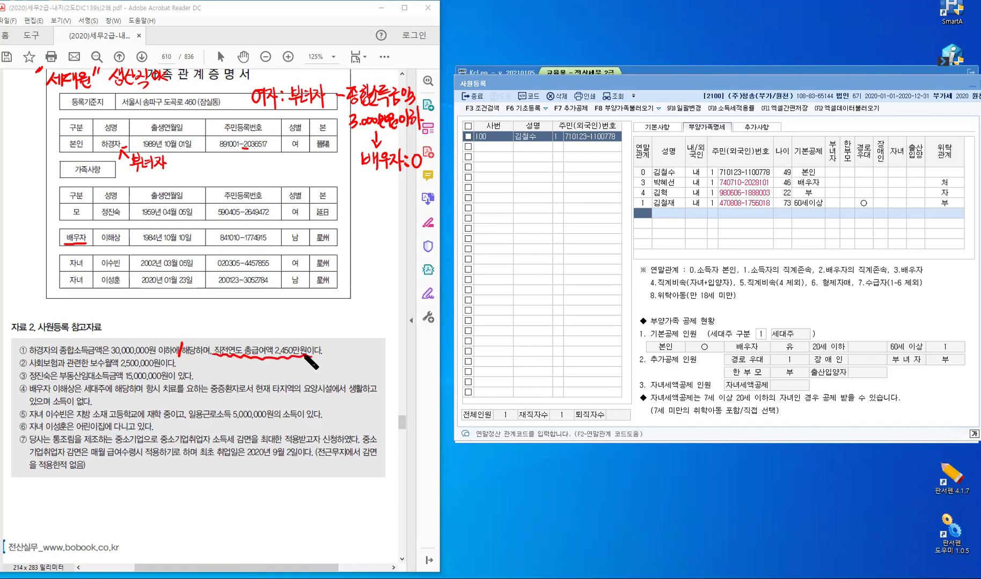
drag(324, 349, 342, 352)
drag(345, 347, 348, 352)
drag(350, 342, 355, 348)
drag(355, 341, 348, 351)
drag(361, 343, 364, 350)
drag(367, 341, 368, 352)
drag(372, 344, 372, 349)
drag(374, 347, 377, 349)
mouse_move(380, 341)
mouse_down()
mouse_move(381, 355)
mouse_move(397, 344)
mouse_up()
Complete the note as 생산직 : 여 and tick line ② at two spots
click(387, 344)
click(388, 350)
drag(400, 347, 403, 346)
drag(400, 351, 404, 352)
drag(404, 340, 404, 357)
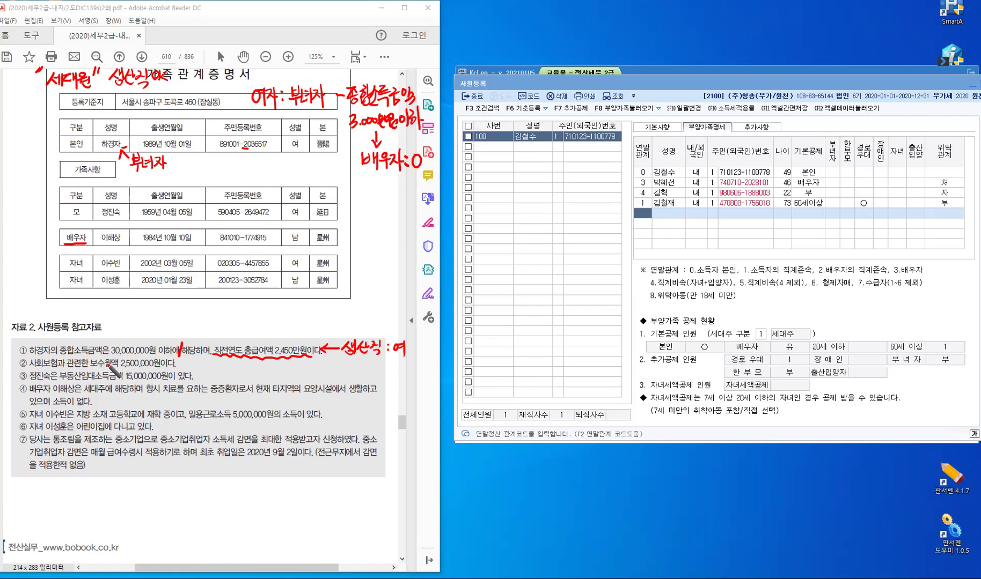
drag(89, 359, 90, 364)
drag(164, 360, 165, 365)
Mark line ③ with the 100만원 초과 note and write 부 beside the 모 row
drag(198, 373, 279, 378)
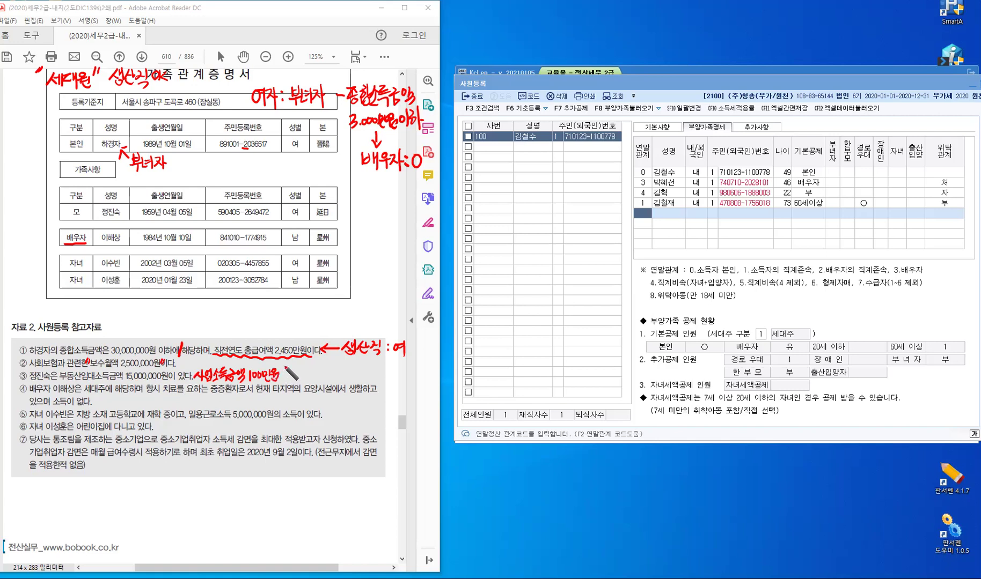
drag(282, 370, 305, 378)
click(55, 204)
drag(60, 202, 61, 208)
drag(55, 203, 60, 206)
drag(55, 209, 60, 209)
drag(52, 213, 65, 212)
drag(59, 213, 58, 218)
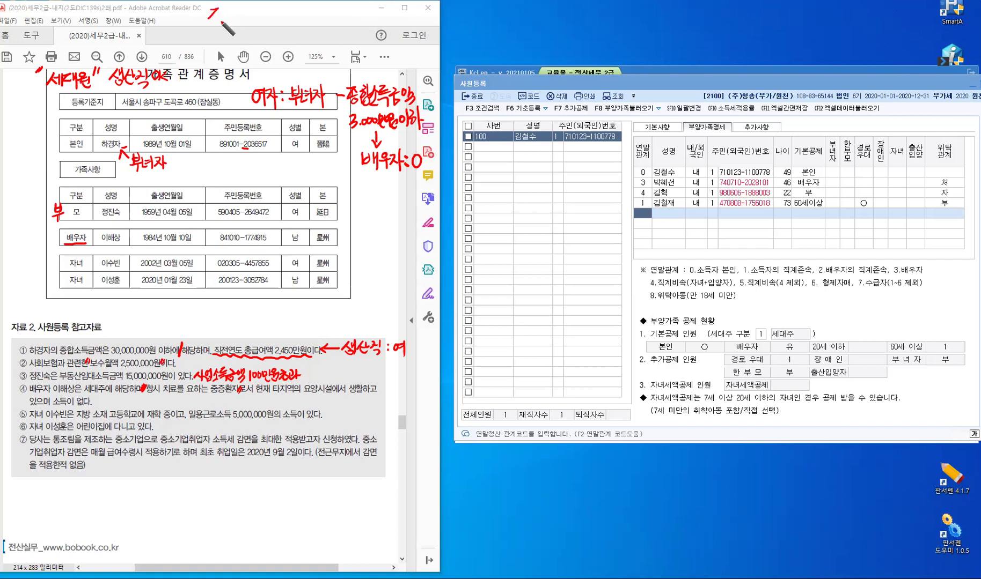
Write 장애인 – 연령X. 소득규제 at the top with circled ①②③ labelled 소, 상, 중
mouse_move(216, 11)
mouse_down()
mouse_move(220, 23)
mouse_move(243, 23)
mouse_up()
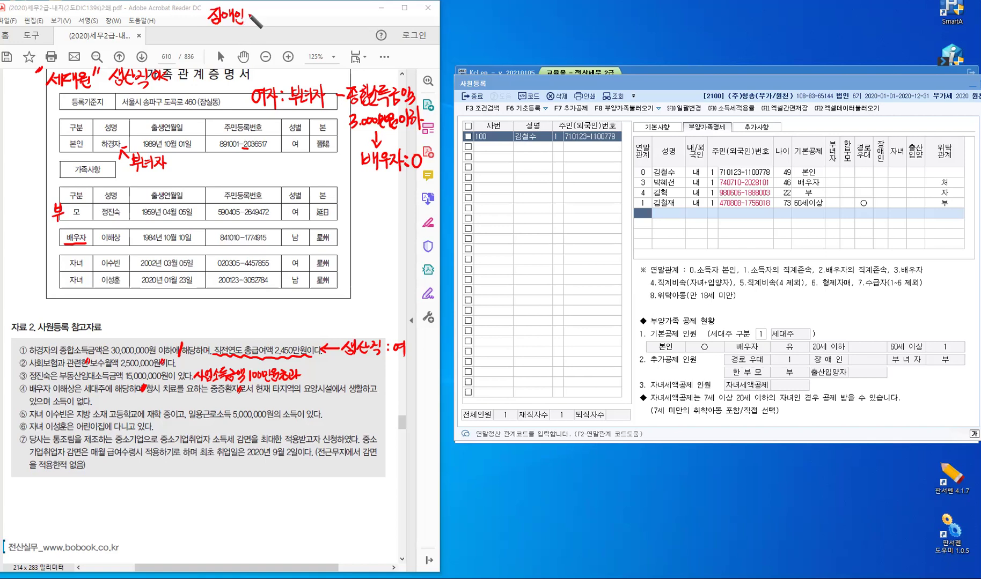
mouse_move(263, 10)
mouse_down()
mouse_move(261, 21)
mouse_move(326, 11)
mouse_move(335, 21)
mouse_up()
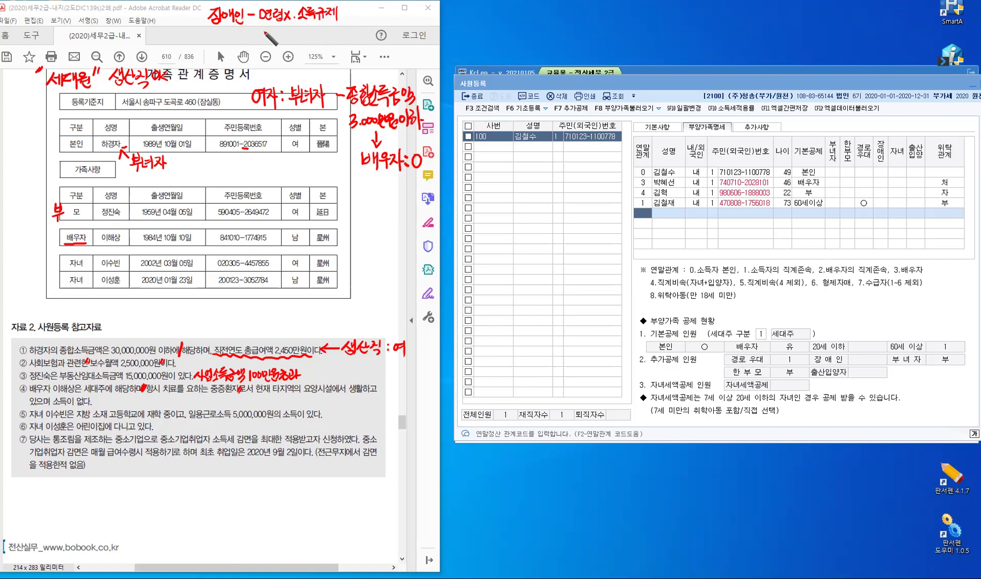
mouse_move(261, 27)
mouse_down()
mouse_move(285, 35)
mouse_move(289, 25)
mouse_up()
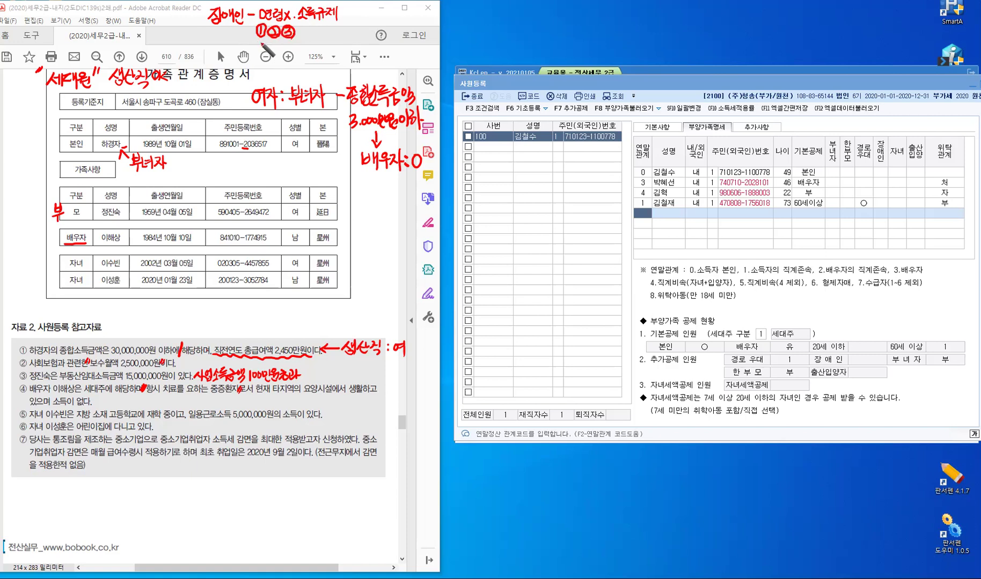
drag(260, 40, 265, 48)
drag(272, 43, 269, 50)
drag(272, 46, 277, 52)
drag(277, 47, 280, 47)
drag(283, 46, 294, 46)
drag(288, 47, 289, 49)
drag(288, 49, 290, 50)
Mark the spouse's income in item ④ as 0 and label the spouse row O, 장애인(3)
drag(51, 395, 94, 402)
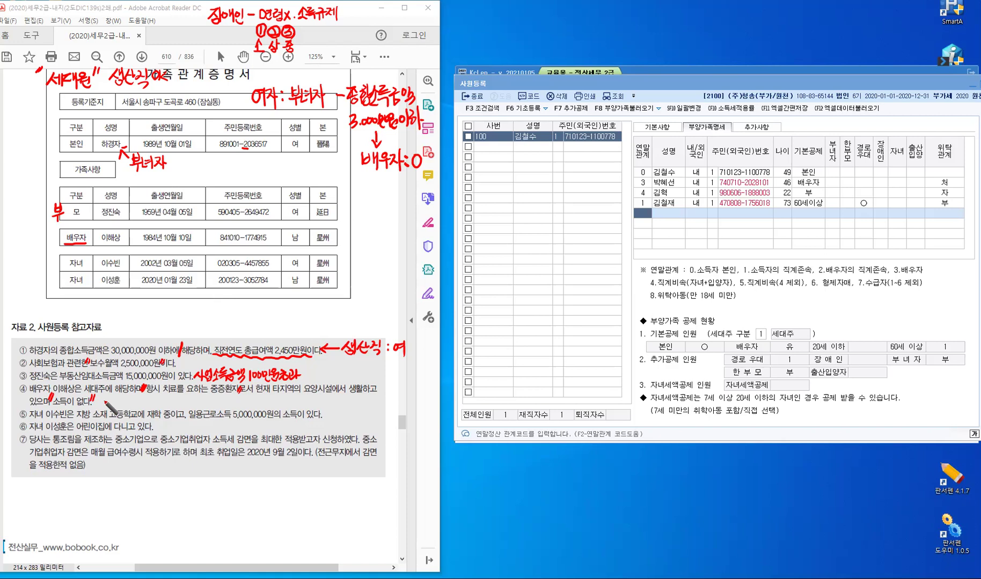
drag(103, 397, 103, 397)
drag(53, 228, 54, 229)
drag(340, 233, 349, 245)
drag(349, 238, 353, 237)
drag(344, 247, 372, 241)
drag(367, 241, 378, 246)
drag(384, 232, 385, 246)
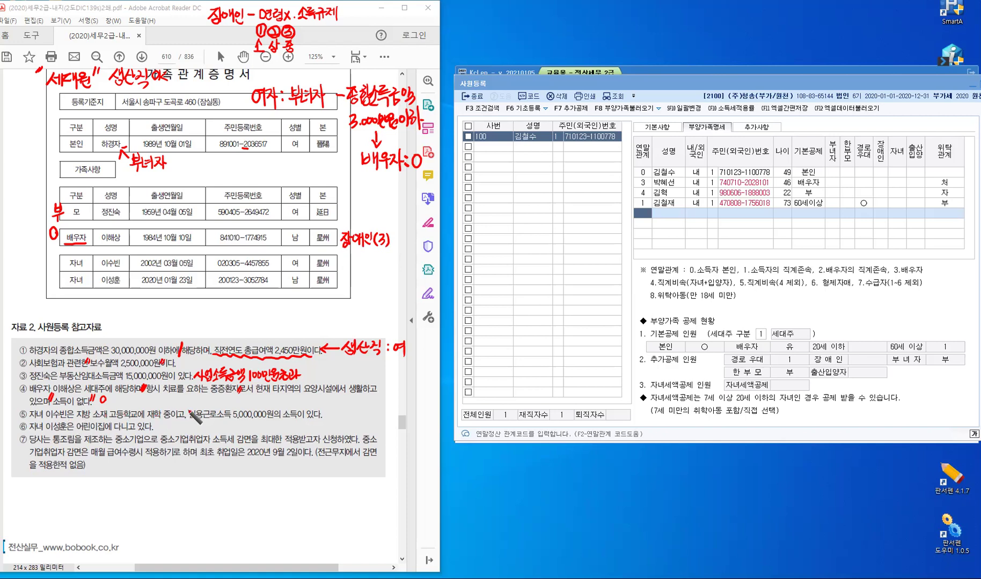
Mark the daily wages in item ⑤ and annotate them as 무조건분리과세 with an arrow
drag(187, 409, 187, 424)
drag(210, 403, 233, 403)
drag(228, 404, 284, 405)
mouse_move(285, 396)
mouse_down()
mouse_move(285, 408)
mouse_move(293, 401)
mouse_up()
drag(293, 394, 294, 408)
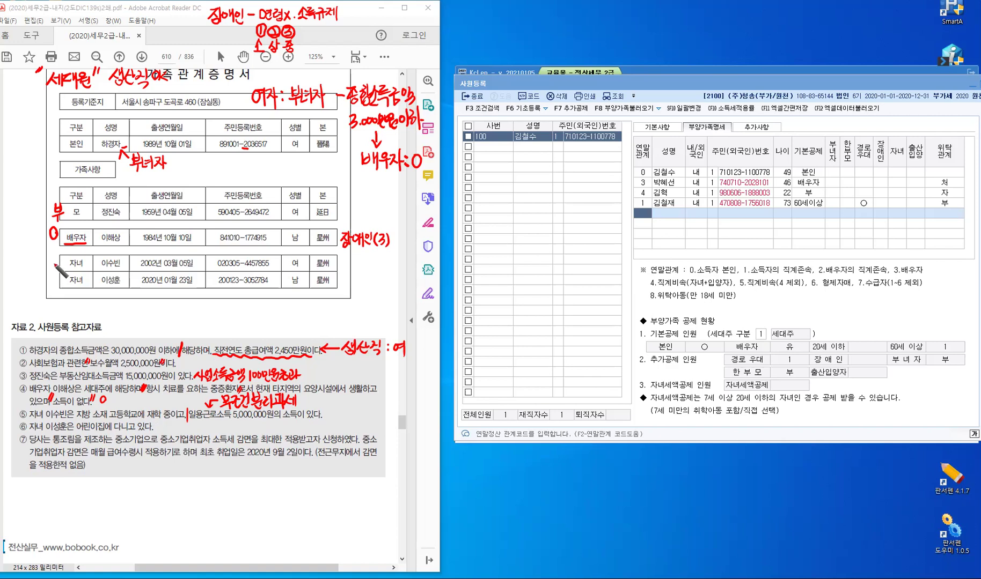
Mark both child rows O as 자녀, underline the 2020 birth year, and write 출산
drag(54, 257, 55, 266)
drag(340, 257, 361, 270)
drag(55, 277, 54, 276)
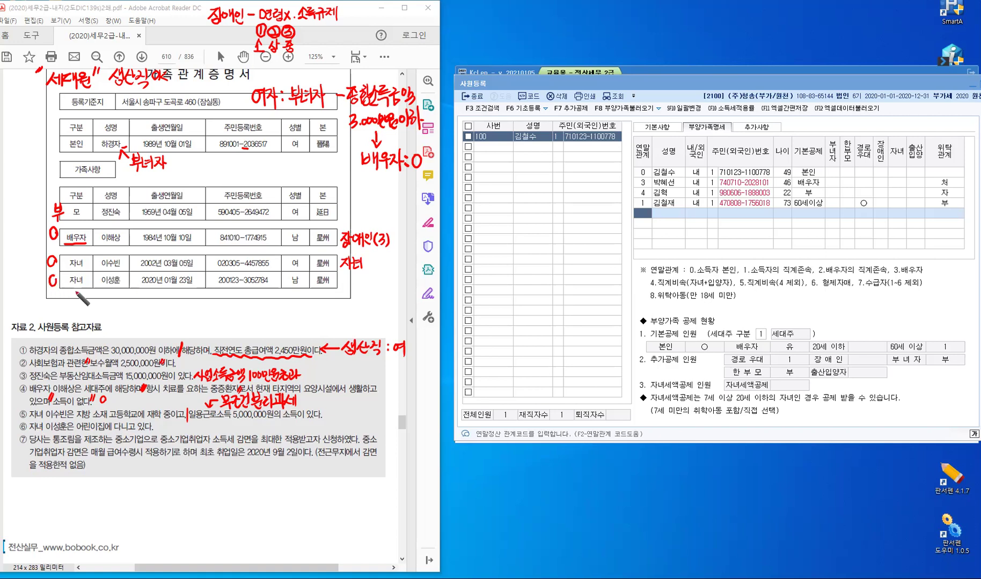
drag(139, 286, 157, 285)
drag(341, 275, 353, 293)
drag(357, 274, 358, 292)
drag(358, 284, 360, 293)
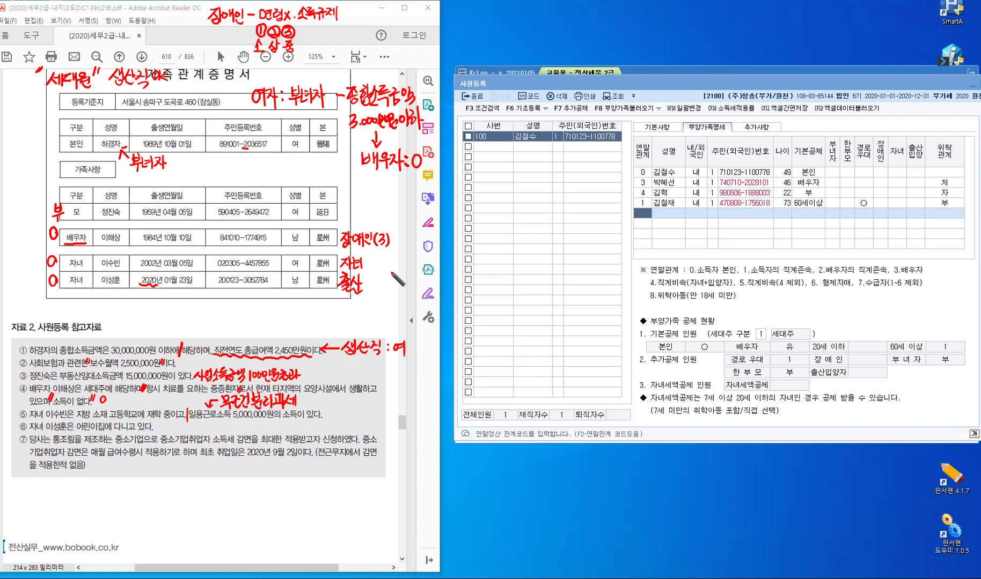
Extend the note to 출산(둘째) and underline 매월 급여수령시 적용하기로 in item ⑦
mouse_move(369, 280)
mouse_down()
mouse_move(367, 294)
mouse_move(380, 283)
mouse_move(385, 291)
mouse_up()
drag(389, 285, 393, 290)
drag(395, 281, 398, 294)
drag(402, 277, 401, 297)
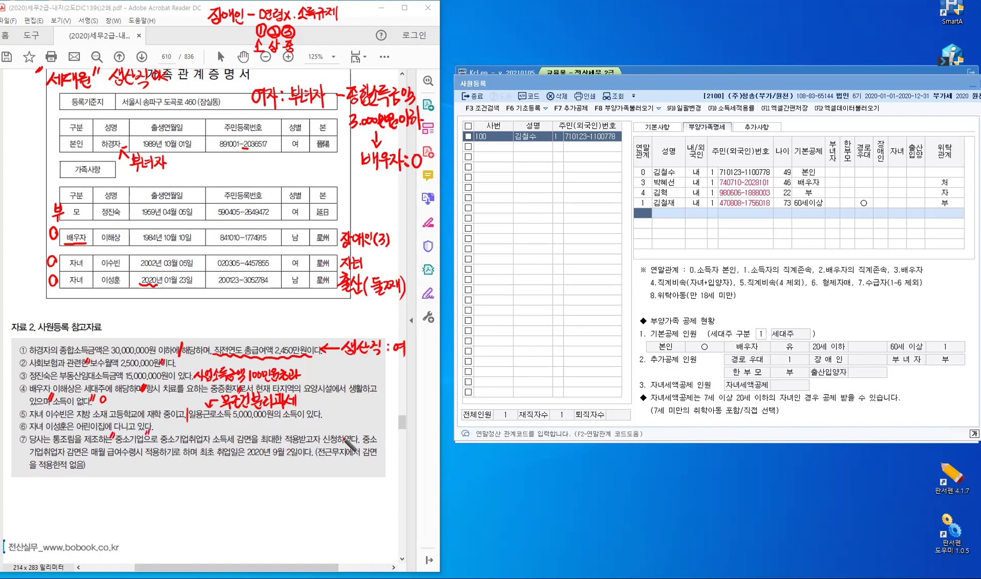
drag(362, 432, 361, 444)
drag(90, 458, 178, 454)
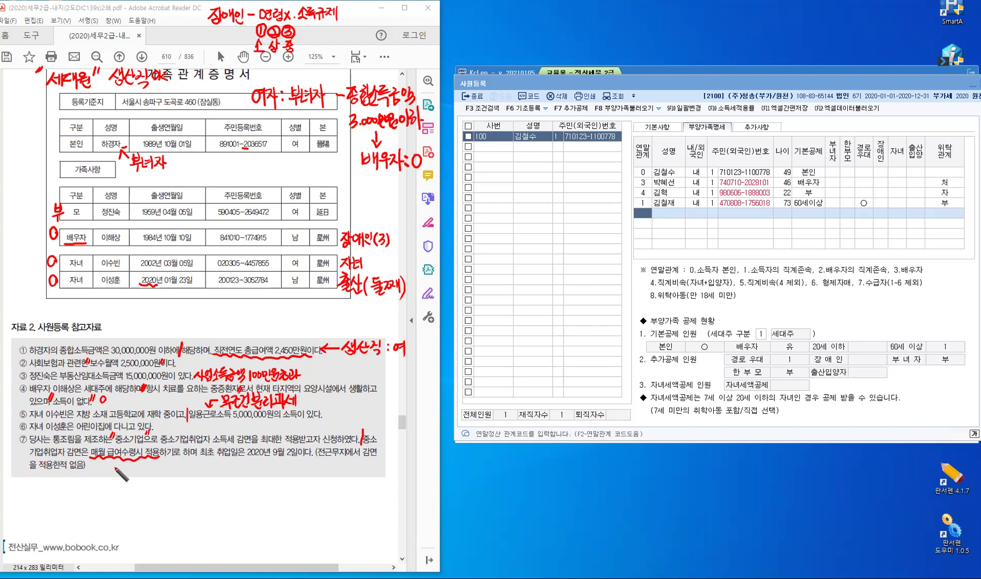
Underline 2020년 9월 2일, add an arrow to a 5년감면 note, and write "31" above the table
drag(115, 466, 129, 481)
drag(200, 457, 297, 457)
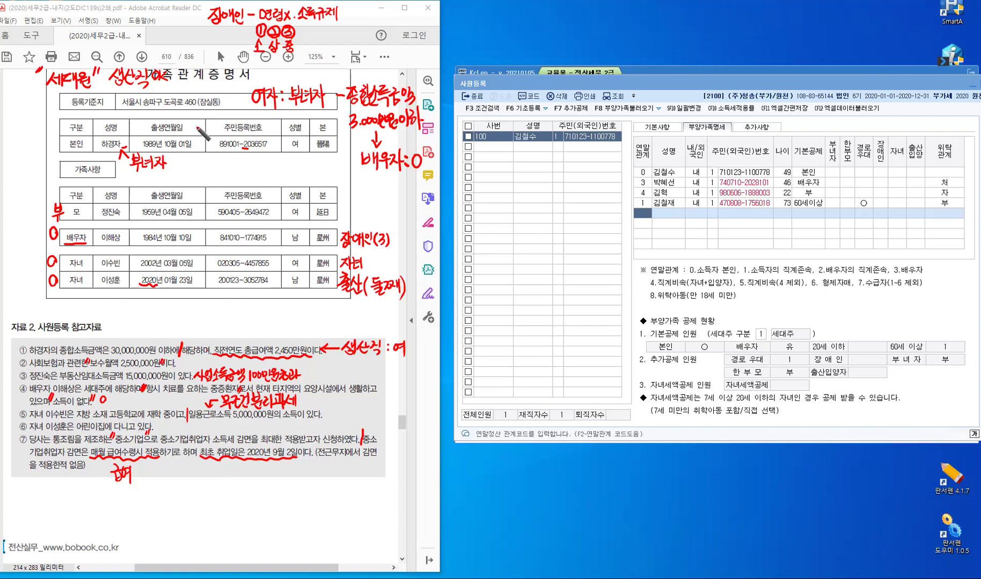
mouse_move(193, 117)
mouse_down()
mouse_move(202, 128)
mouse_move(185, 120)
mouse_up()
drag(190, 113, 207, 121)
drag(212, 114, 211, 121)
mouse_move(213, 468)
mouse_down()
mouse_move(233, 489)
mouse_move(289, 494)
mouse_move(276, 493)
mouse_up()
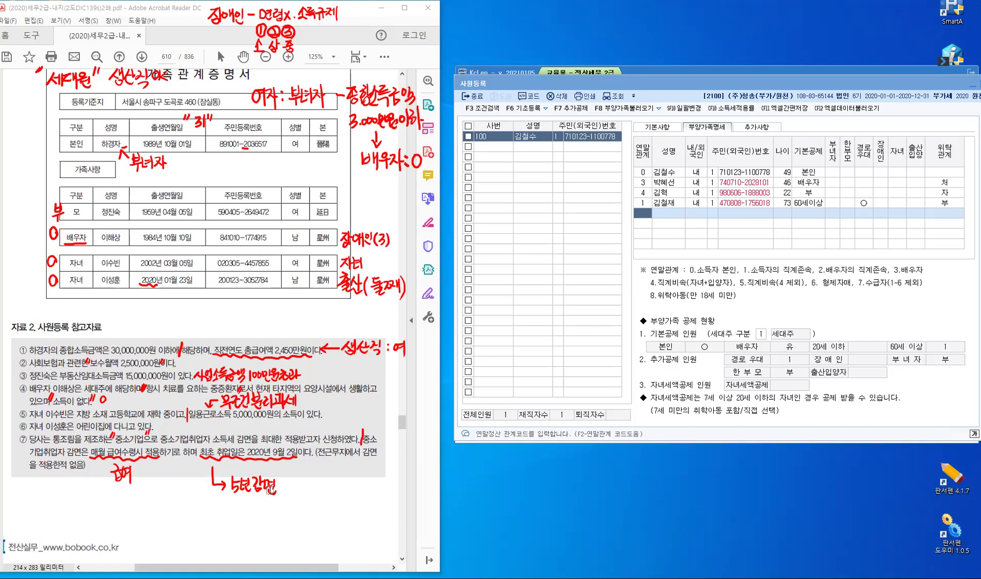
Create employee 200 with the employee's name, resident number and hire date 2020-09-02
click(502, 150)
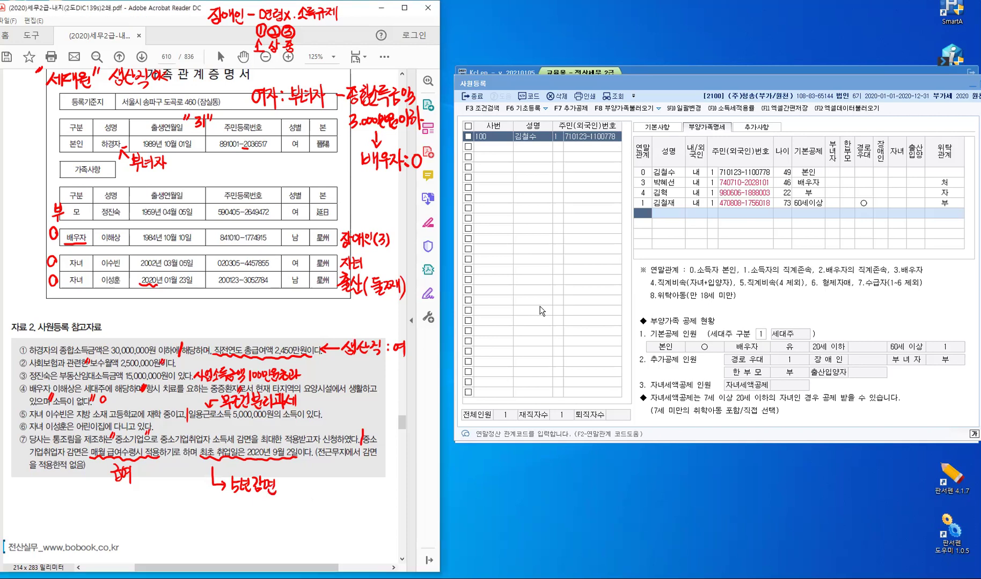
click(502, 148)
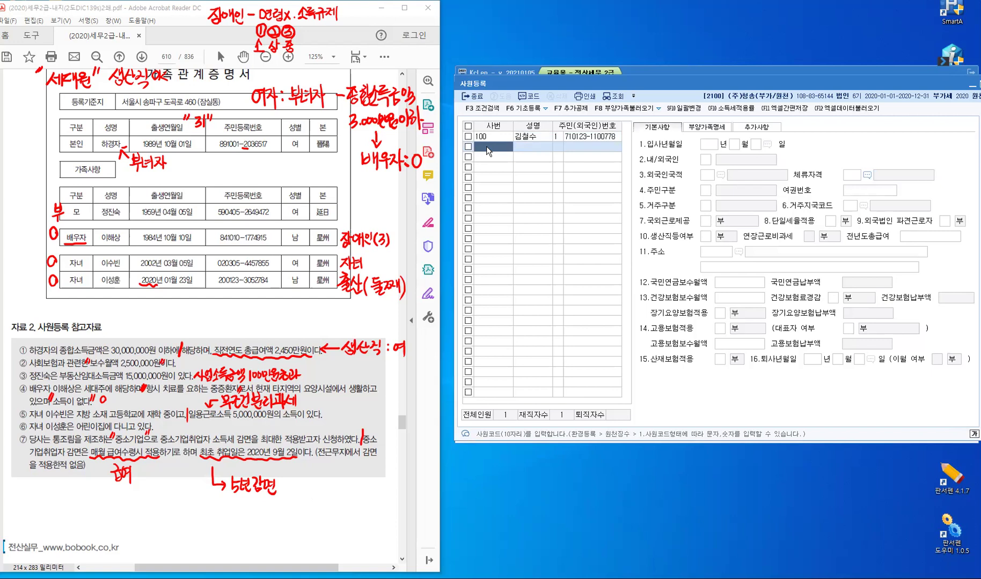
text(200)
key(Return)
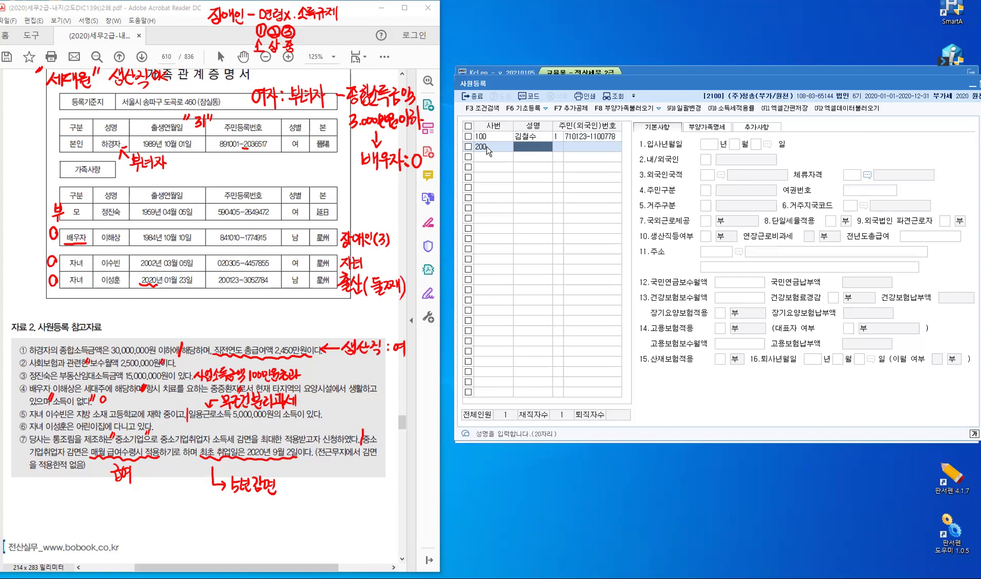
key(Return)
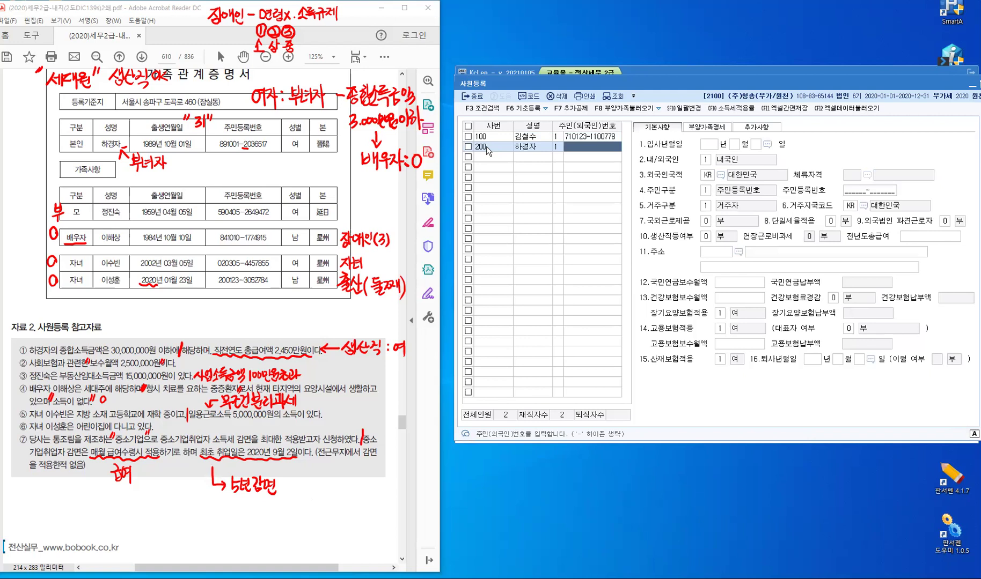
key(Return)
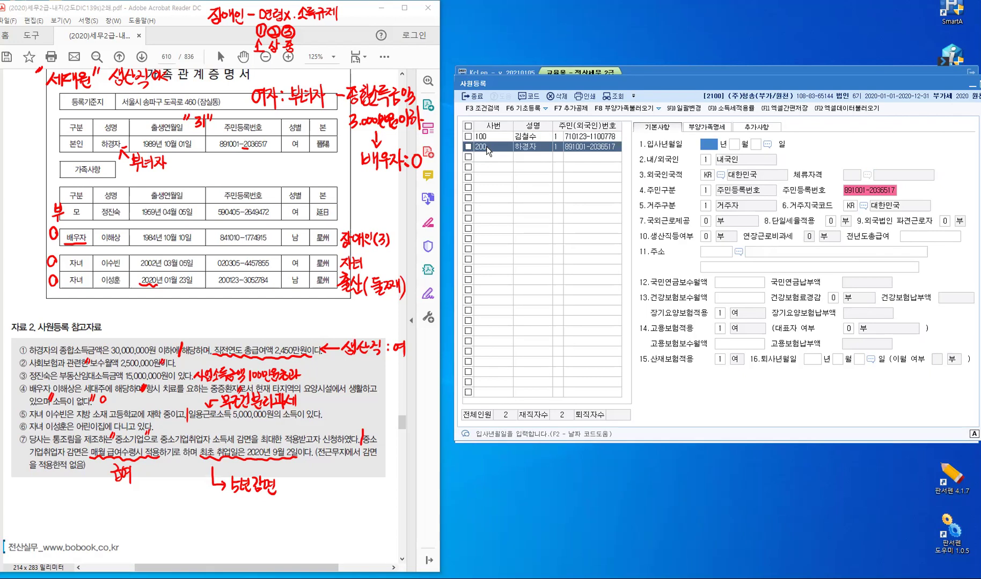
text(2020)
text(9)
key(Return)
text(2)
key(Return)
Keep domestic KR defaults, set 생산직 and 연장근로비과세 to 1, and enter prior-year pay 24,500,000
key(Return)
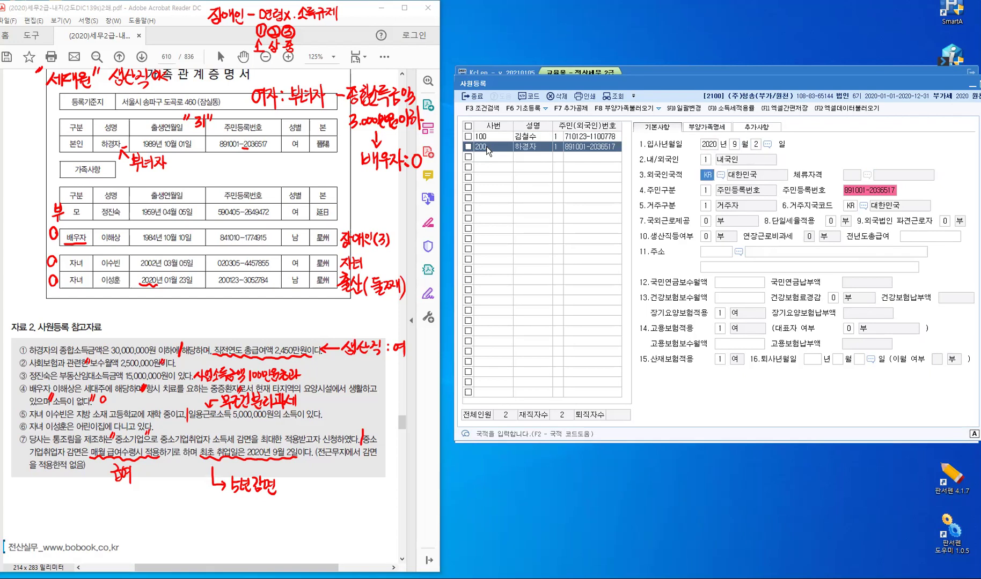
key(Return)
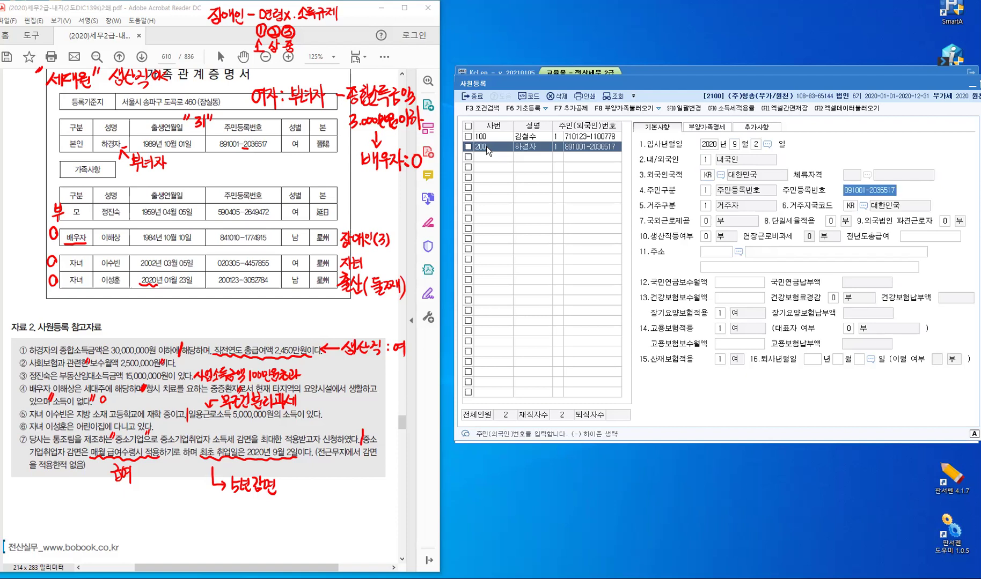
key(Return)
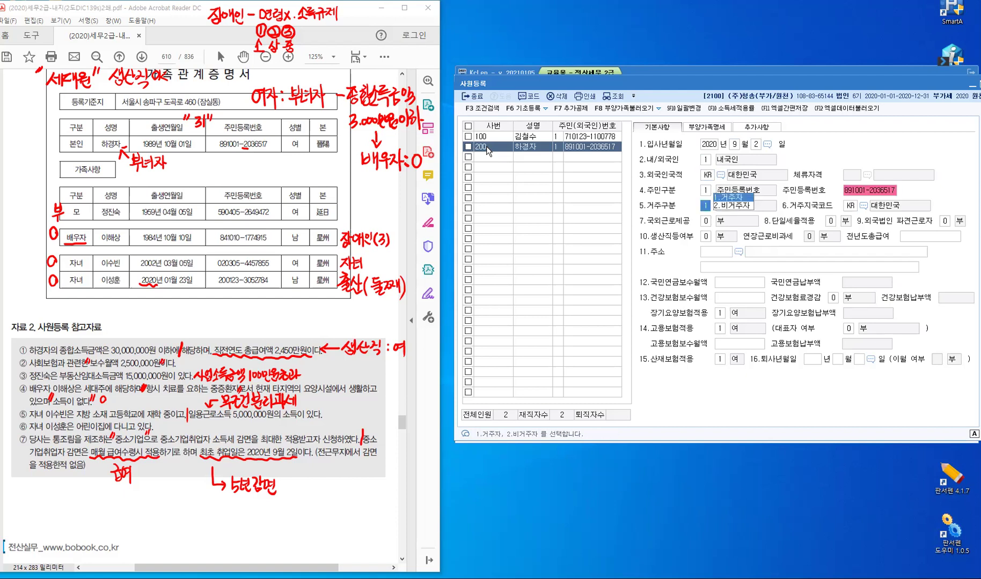
key(Return)
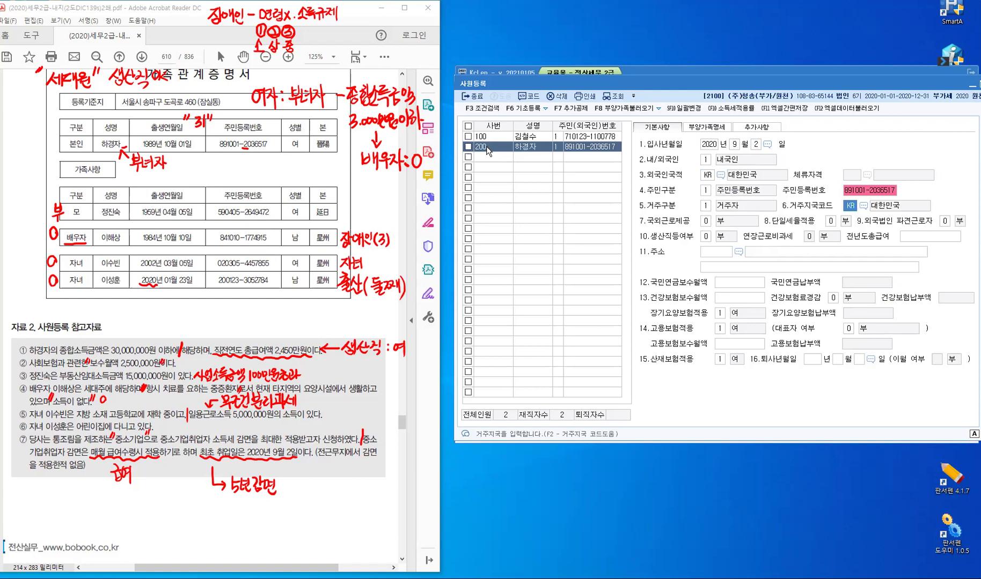
key(Return)
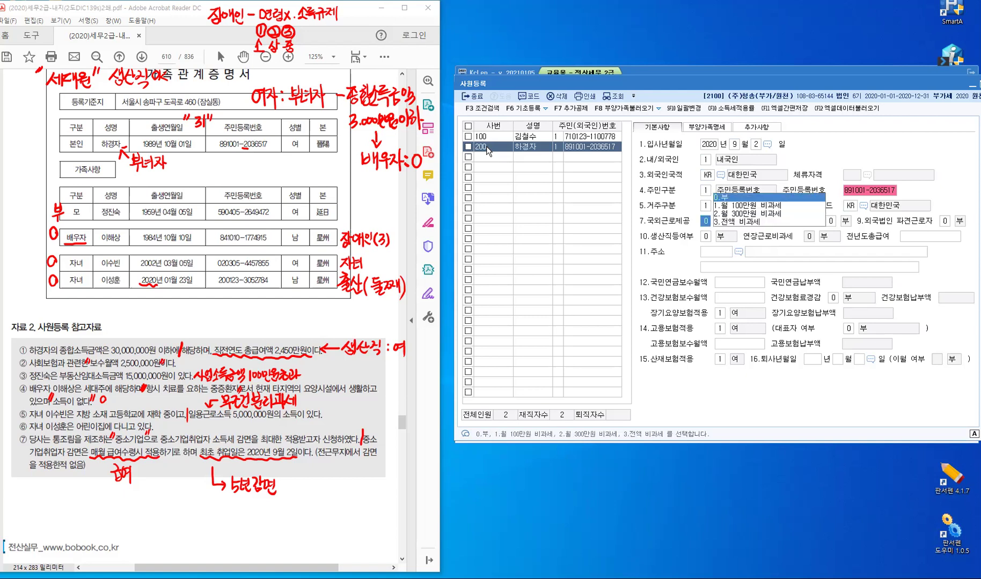
key(Return)
key(Return)
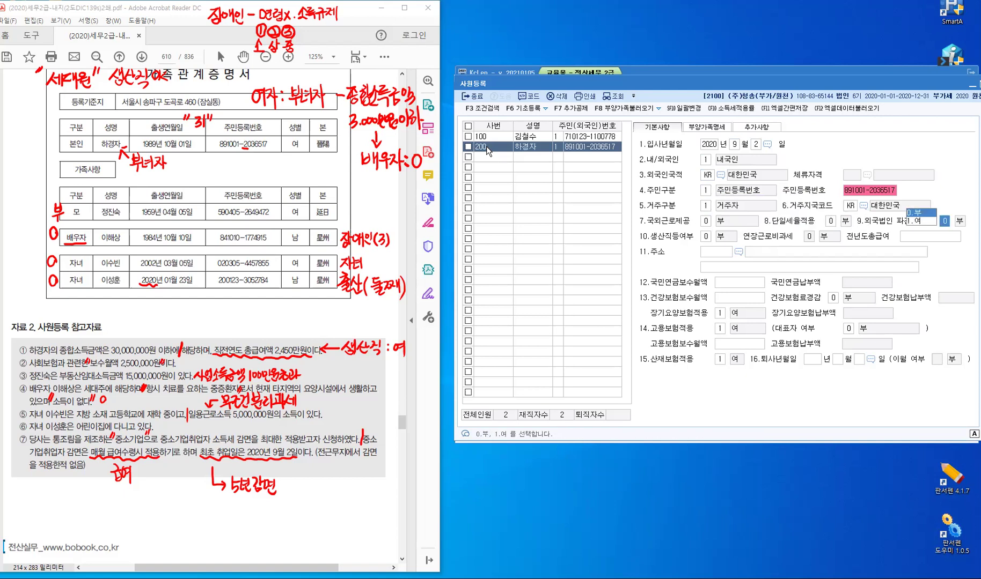
key(Return)
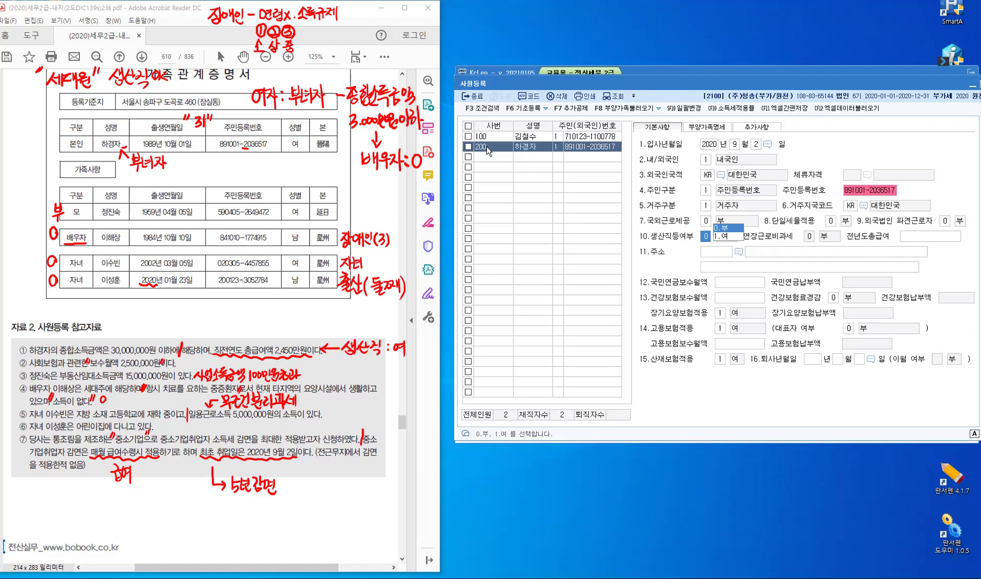
text(1)
key(Return)
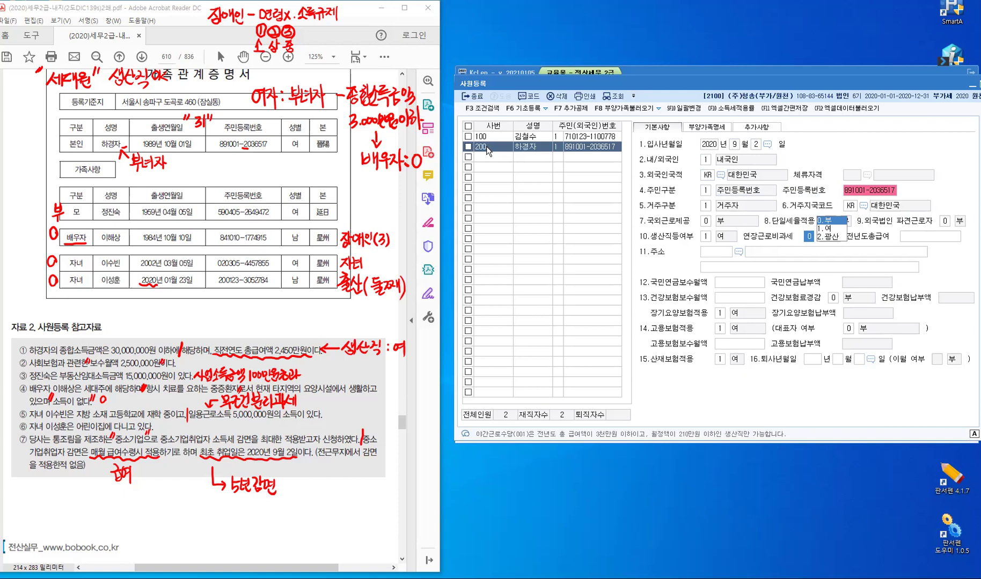
text(1)
key(Return)
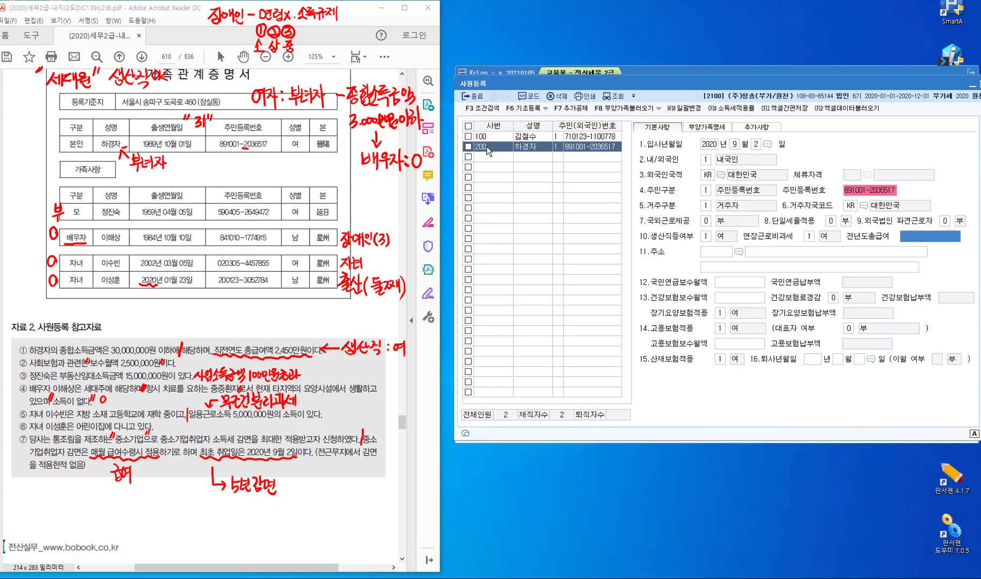
text(24,500,000)
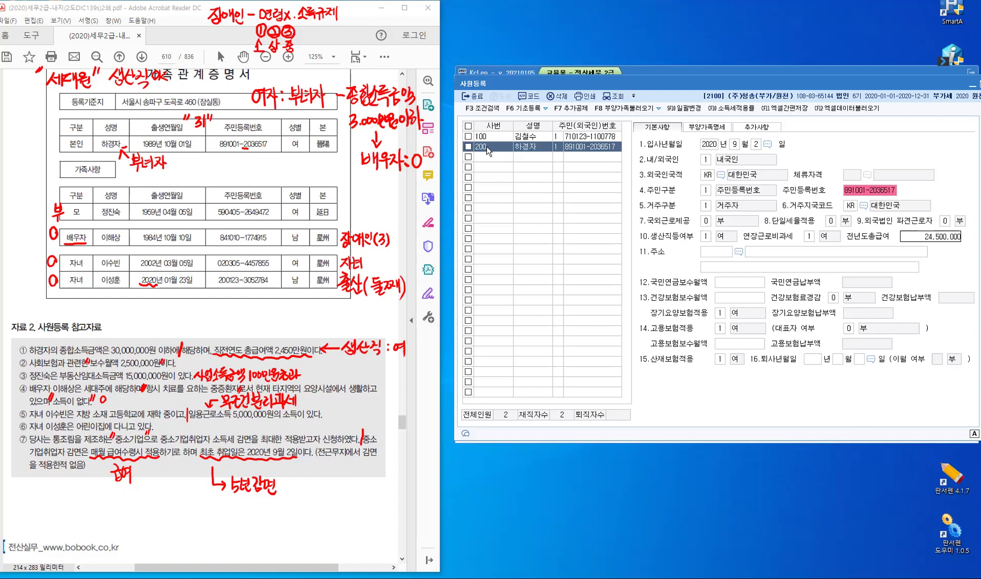
key(Return)
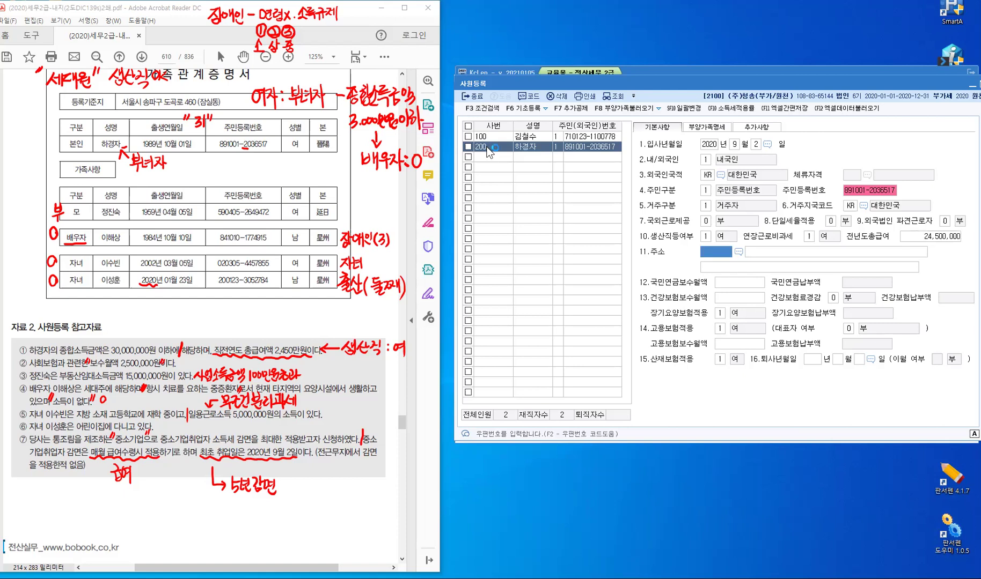
Look up the employee's street address in the postcode search and pick the 송파구 result
key(Return)
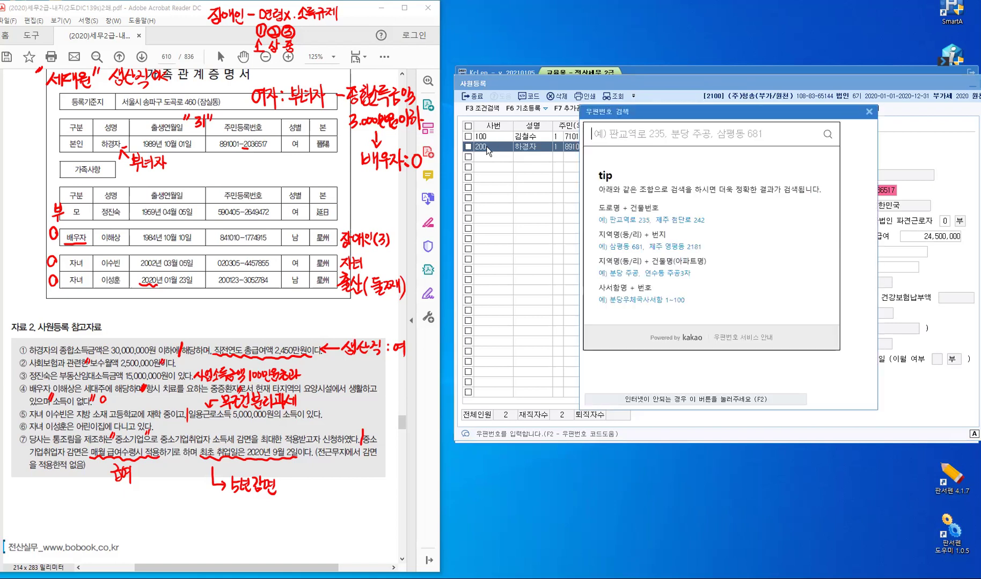
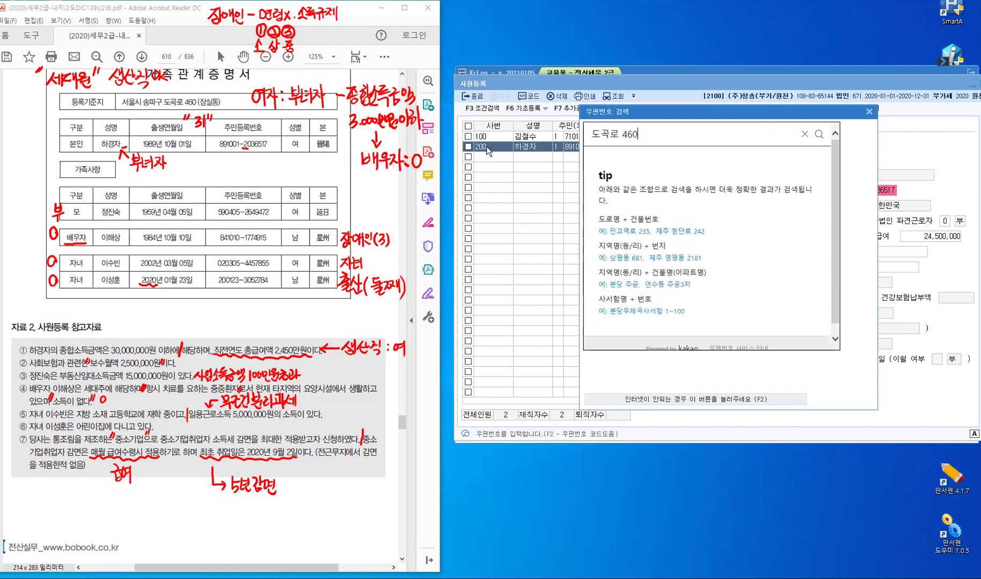
key(Return)
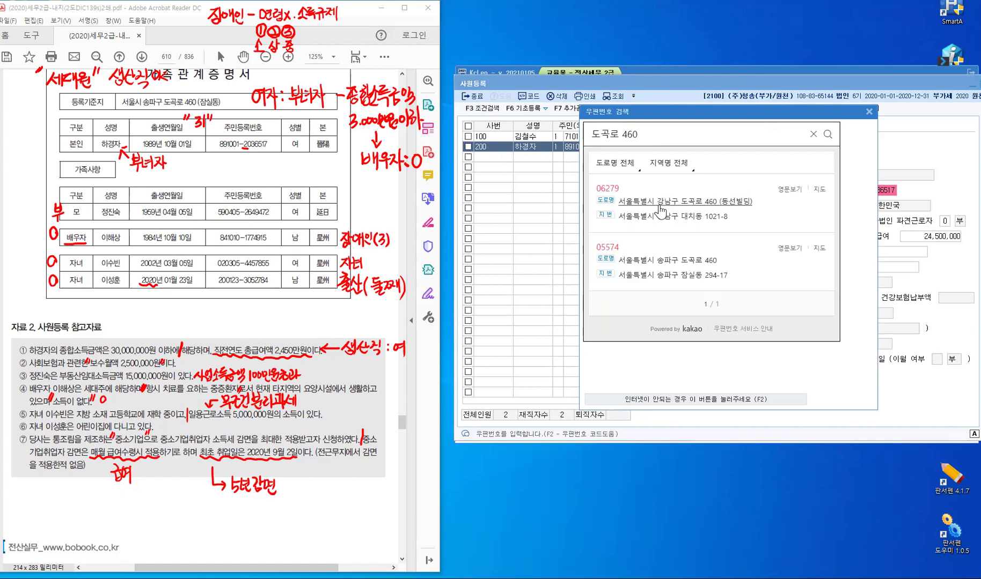
click(690, 261)
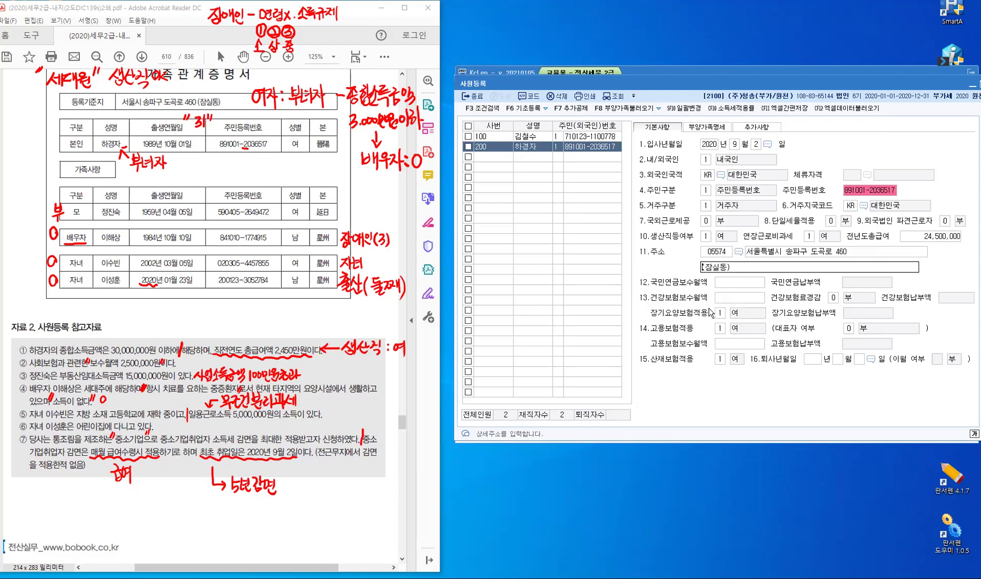
Set national pension and health insurance base pay to 2,500,000, with long-term care applied
key(Return)
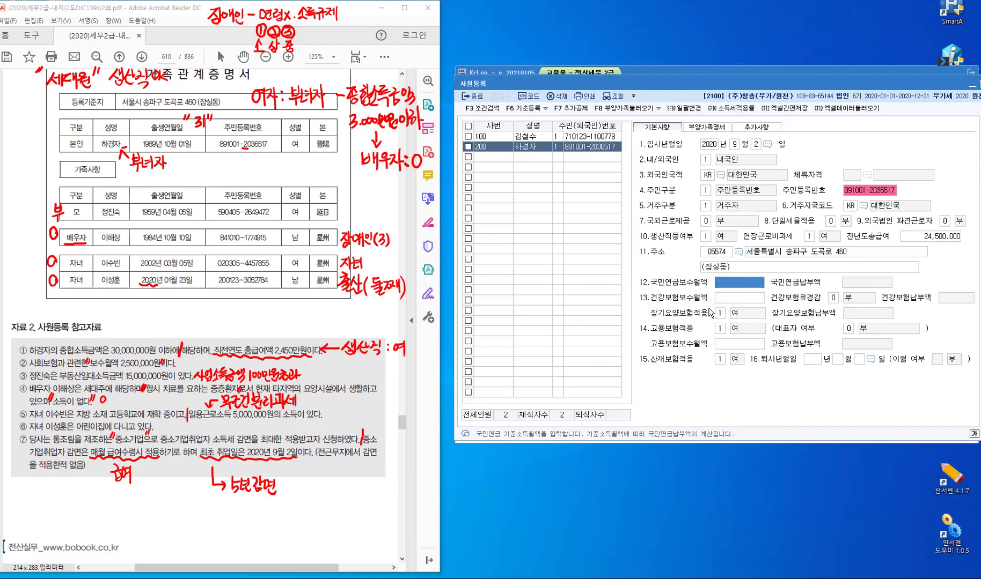
text(2,500,000)
key(Return)
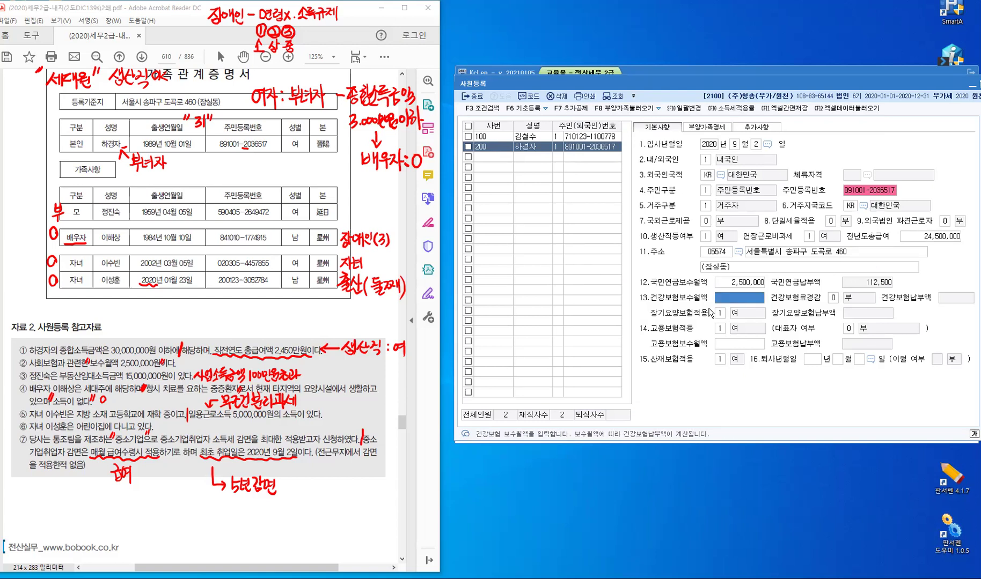
text(2500000)
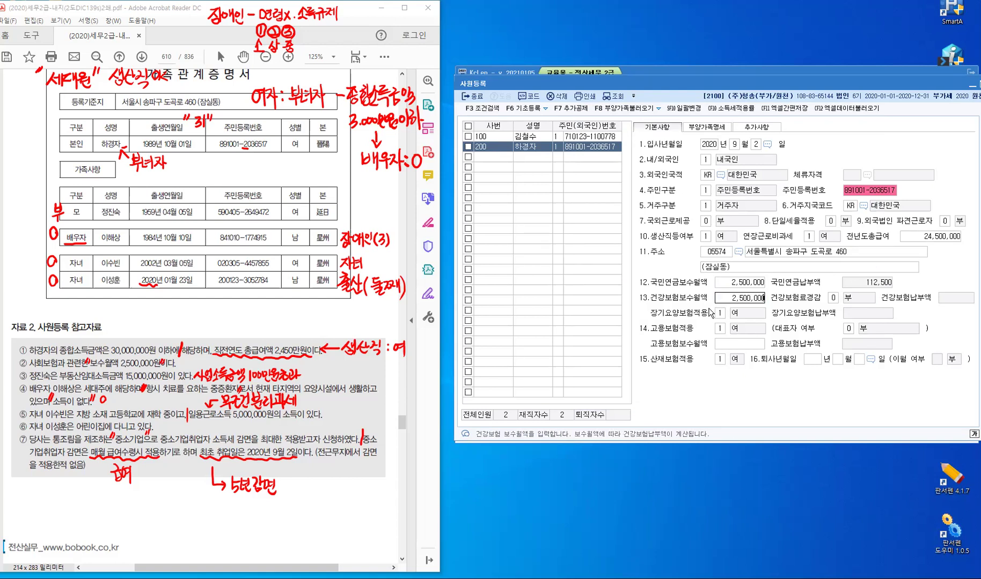
key(Return)
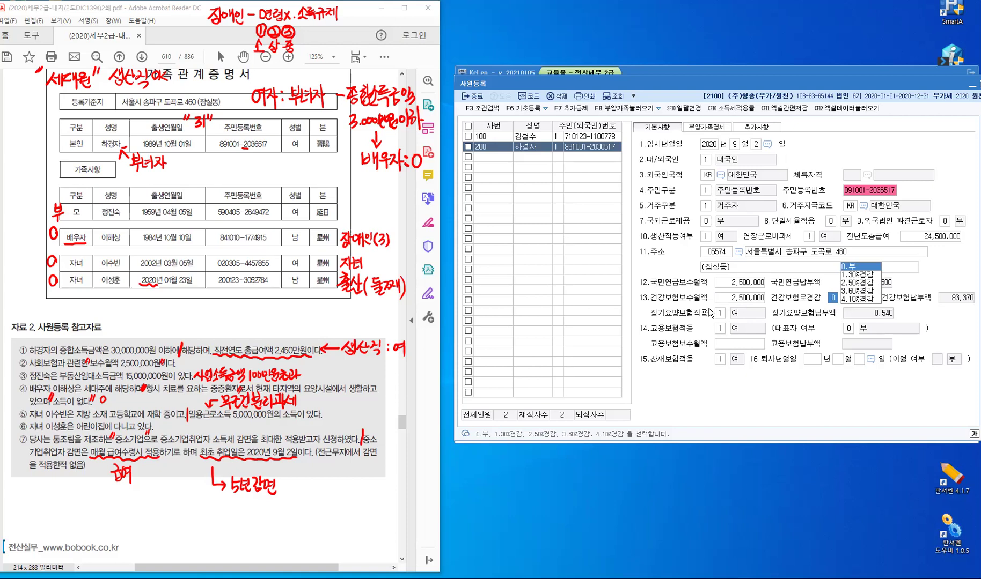
key(Return)
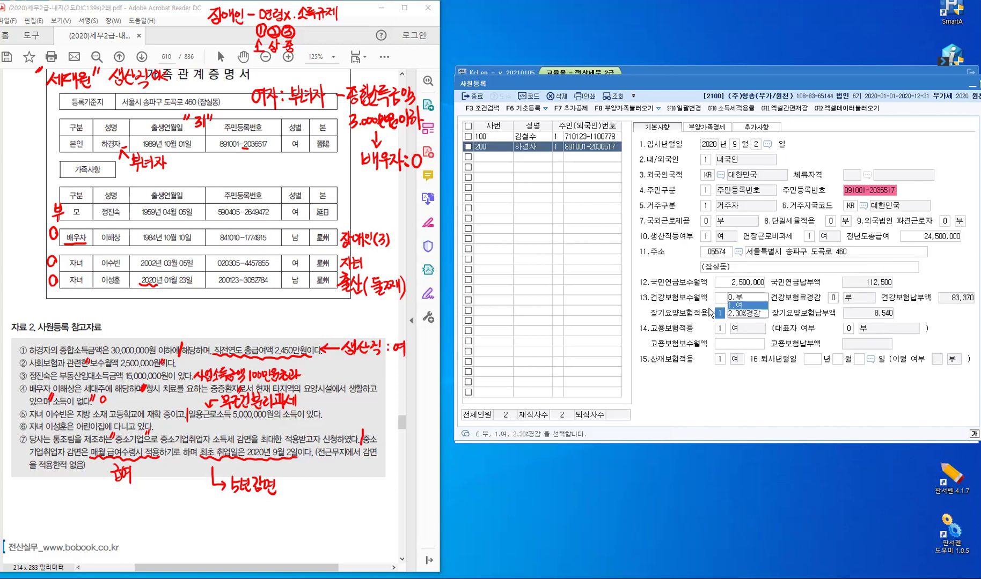
key(Return)
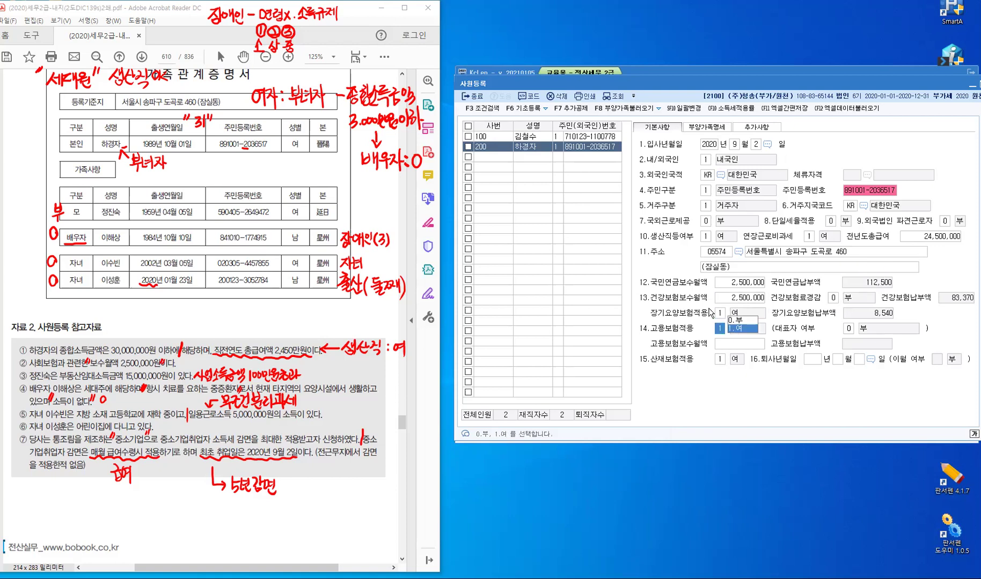
Apply employment insurance at 2,500,000, keep industrial accident insurance, and return to employee 200
key(Return)
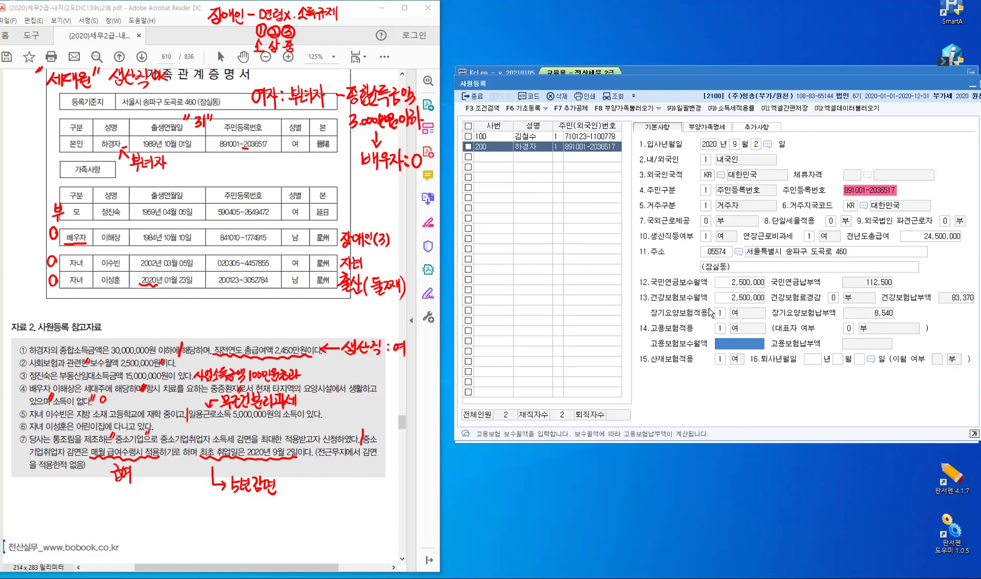
text(2,500,000)
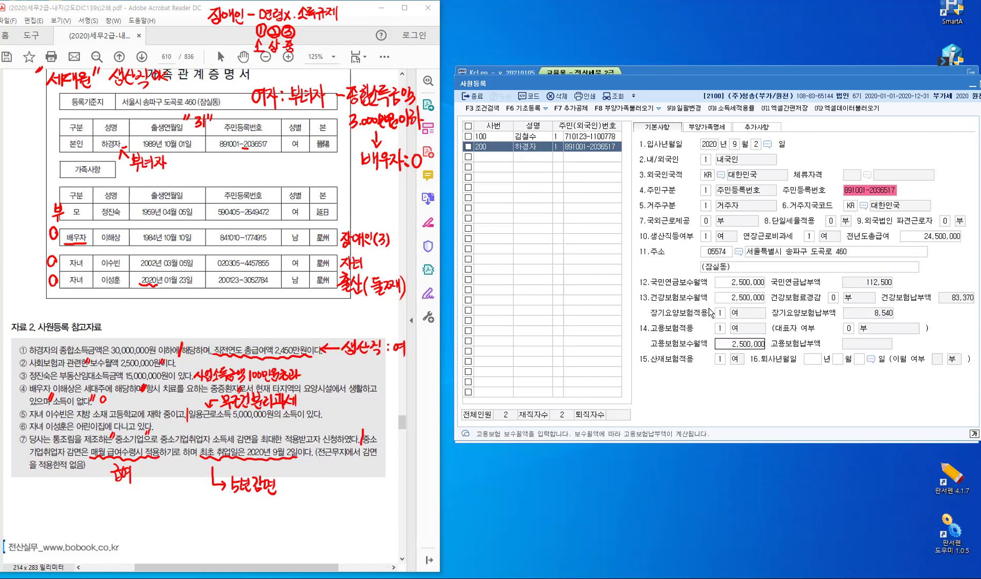
key(Return)
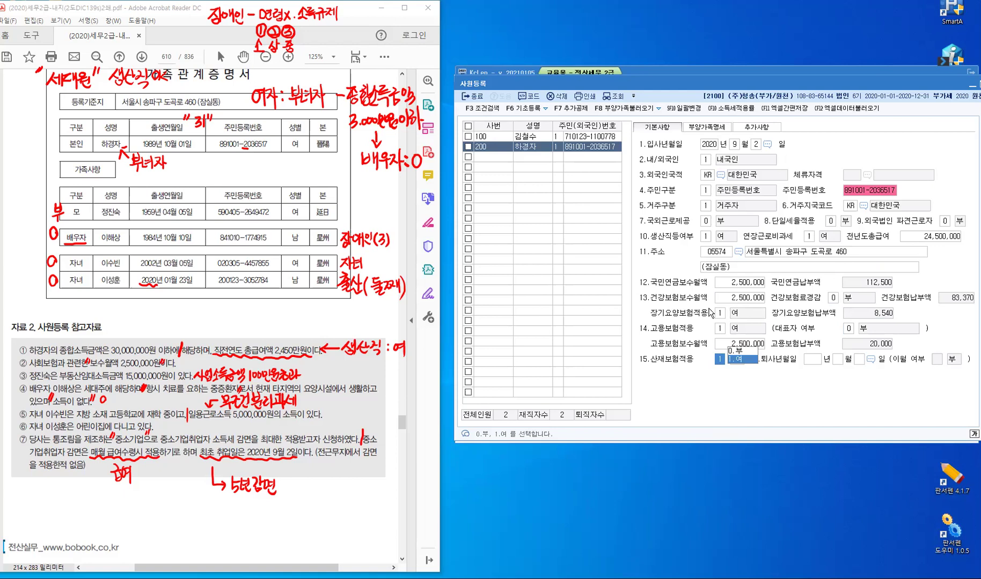
key(Return)
key(Return)
key(Return)
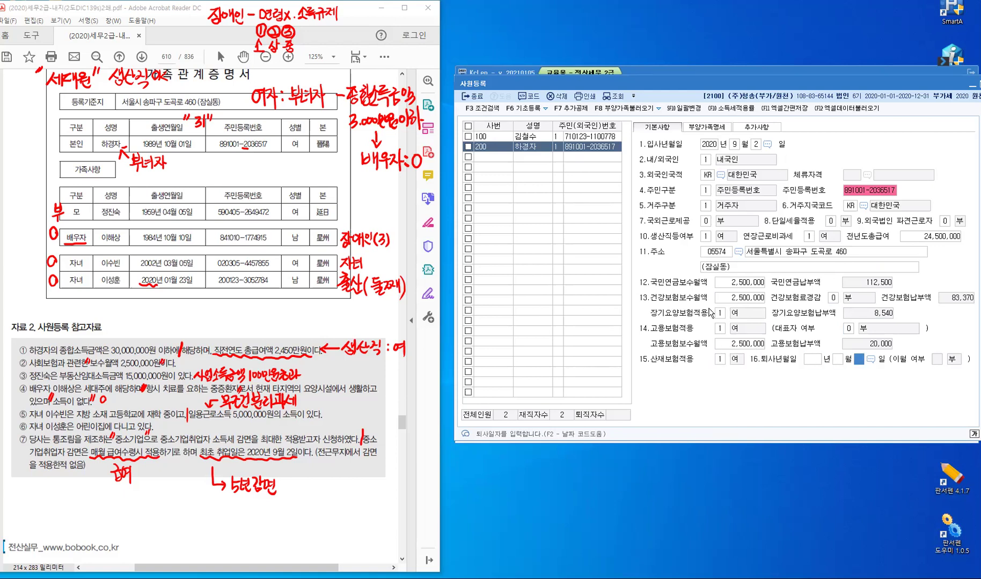
key(Return)
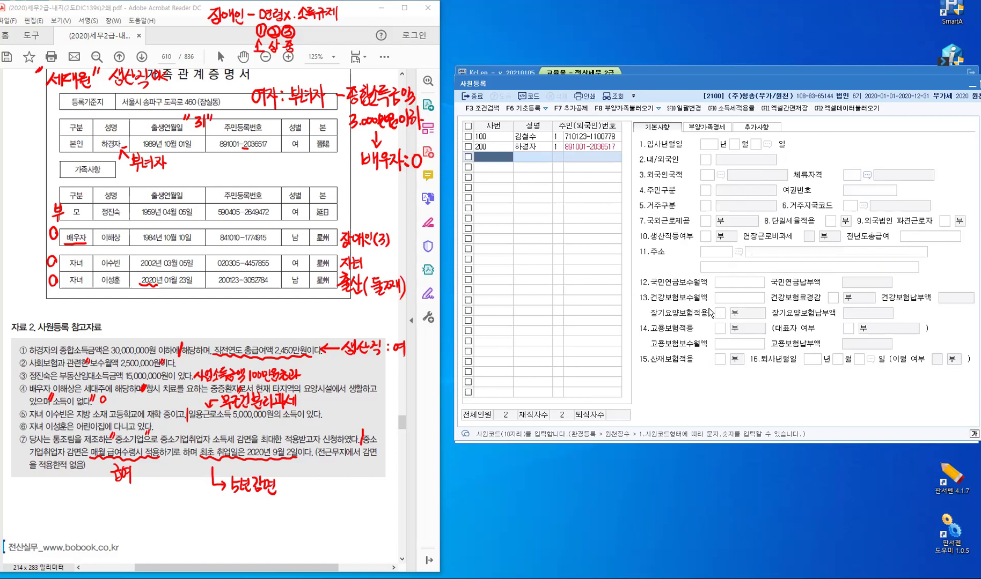
key(Up)
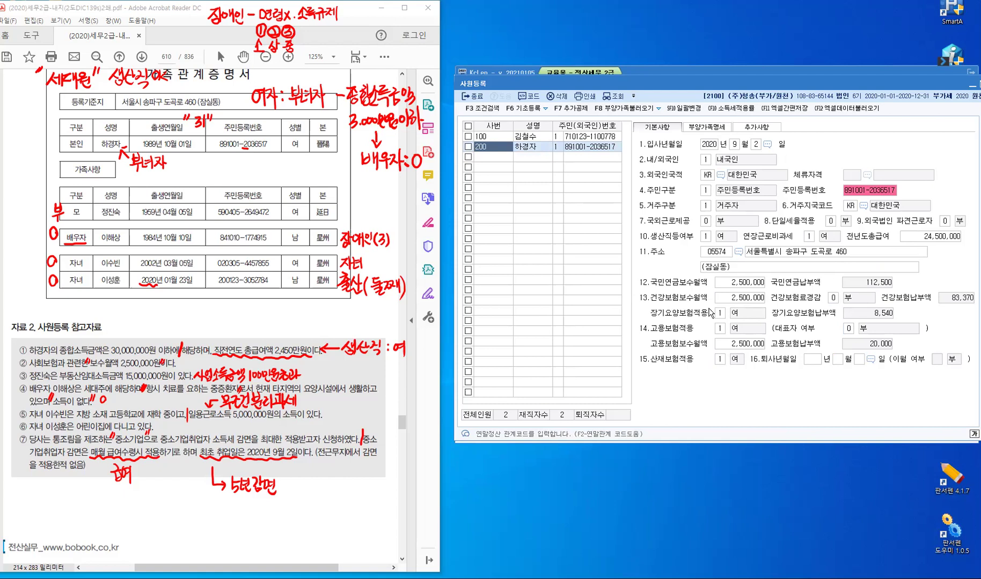
On the 부양가족명세 tab, set 부녀자 to 1:여 on the employee's 본인 row
click(714, 129)
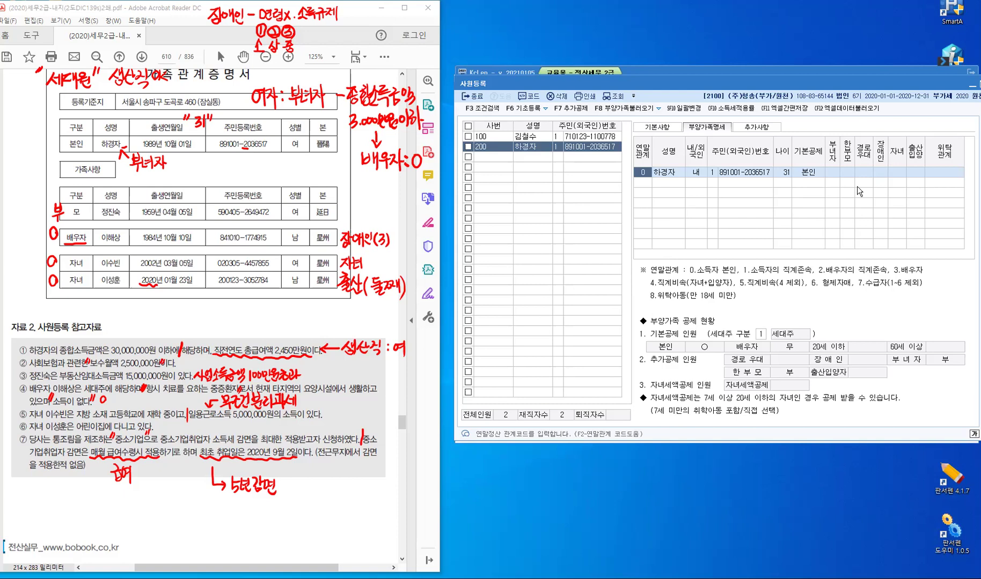
click(831, 172)
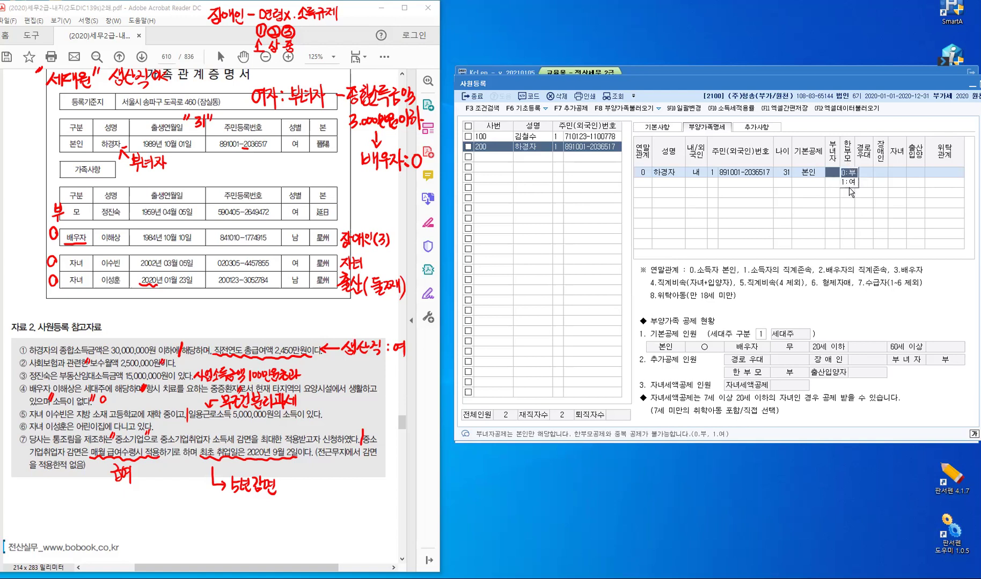
click(852, 183)
key(Return)
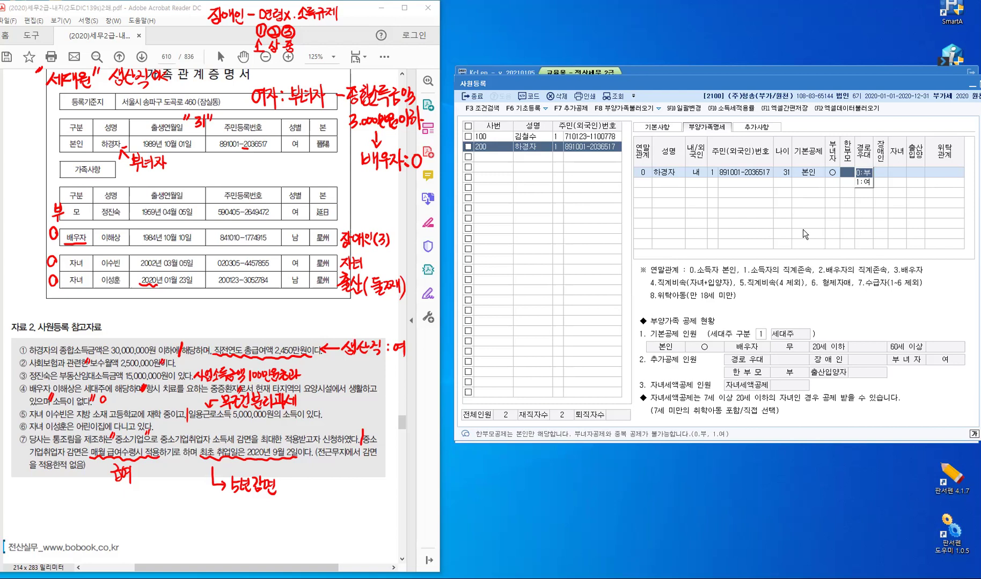
key(Return)
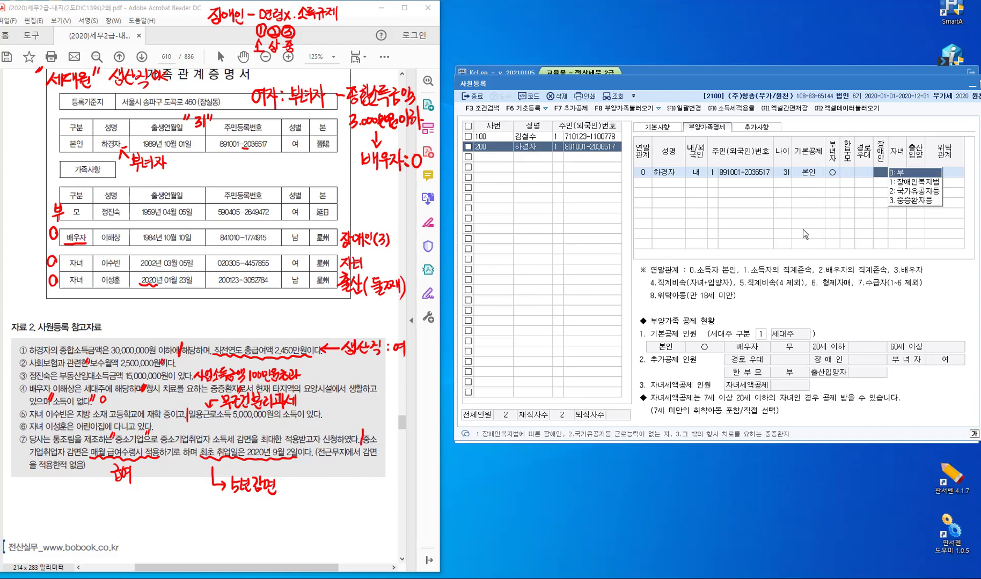
key(Return)
key(Return)
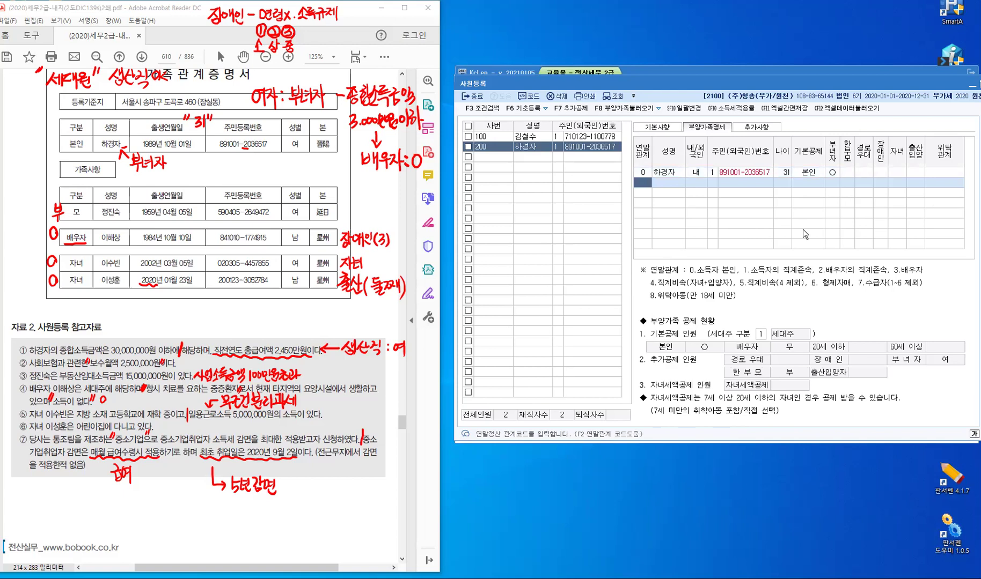
Add the mother as relation 1, domestic, with her resident number and basic deduction 0:부
text(1)
key(Return)
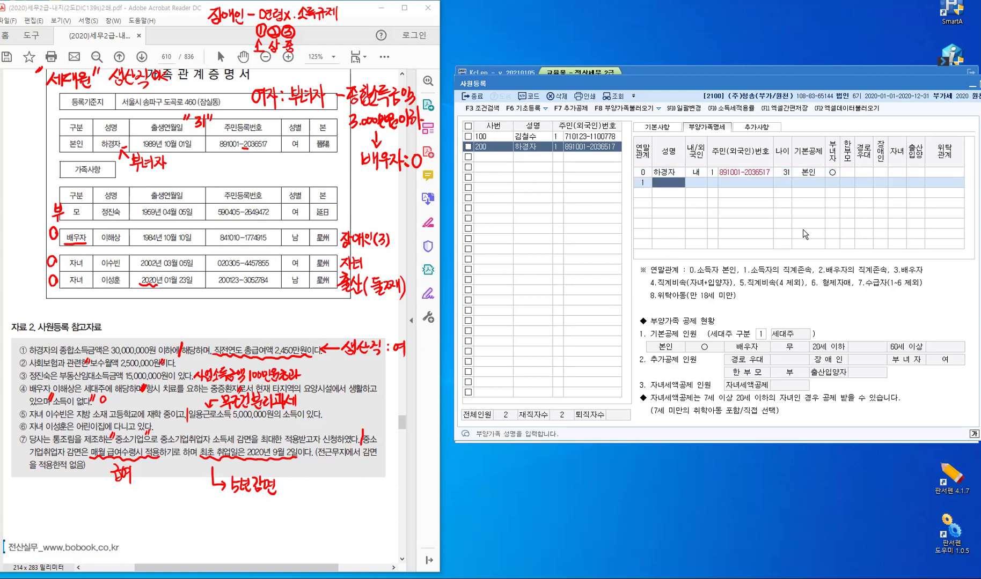
key(Hangul)
key(Return)
key(Return)
text(1)
key(Return)
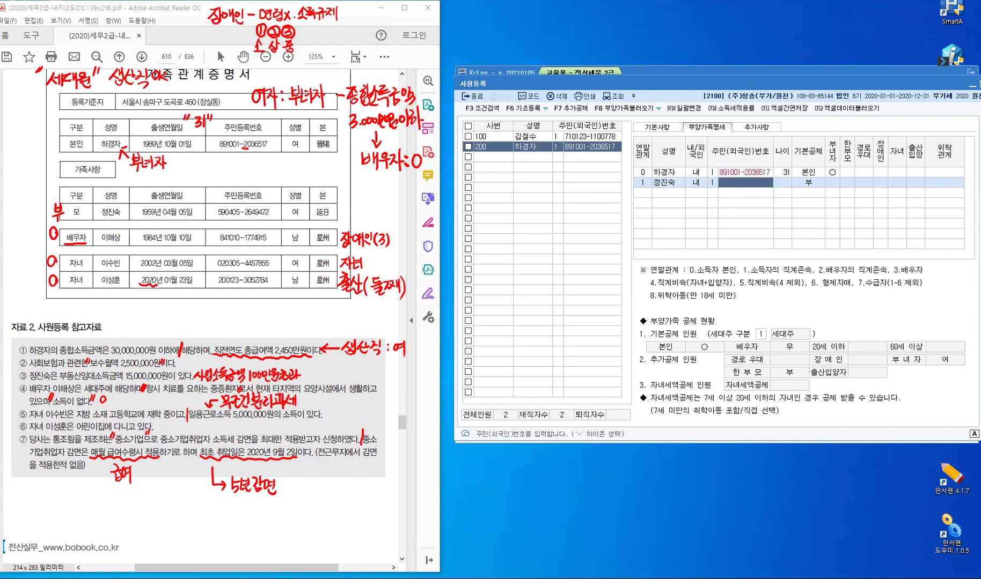
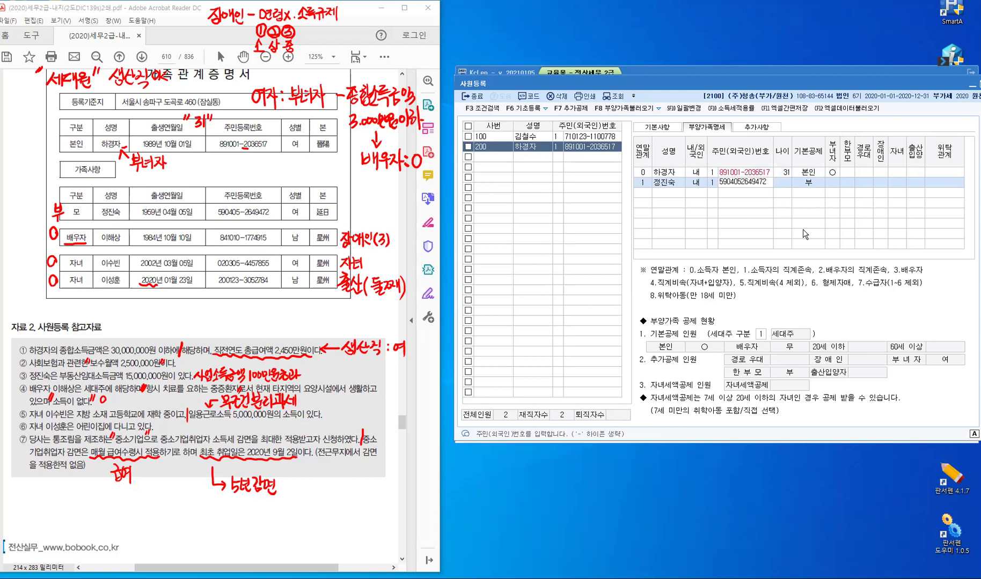
key(Return)
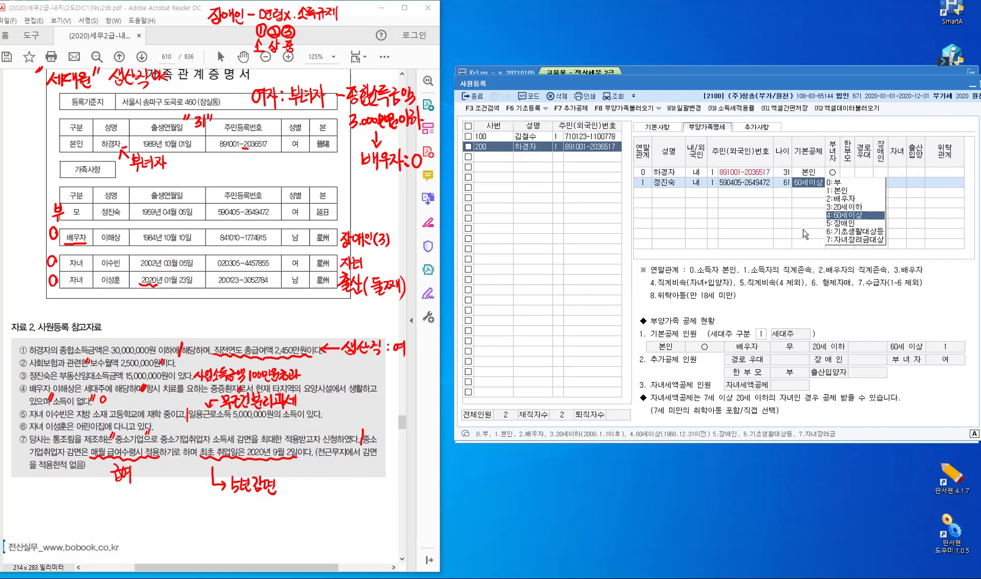
click(837, 186)
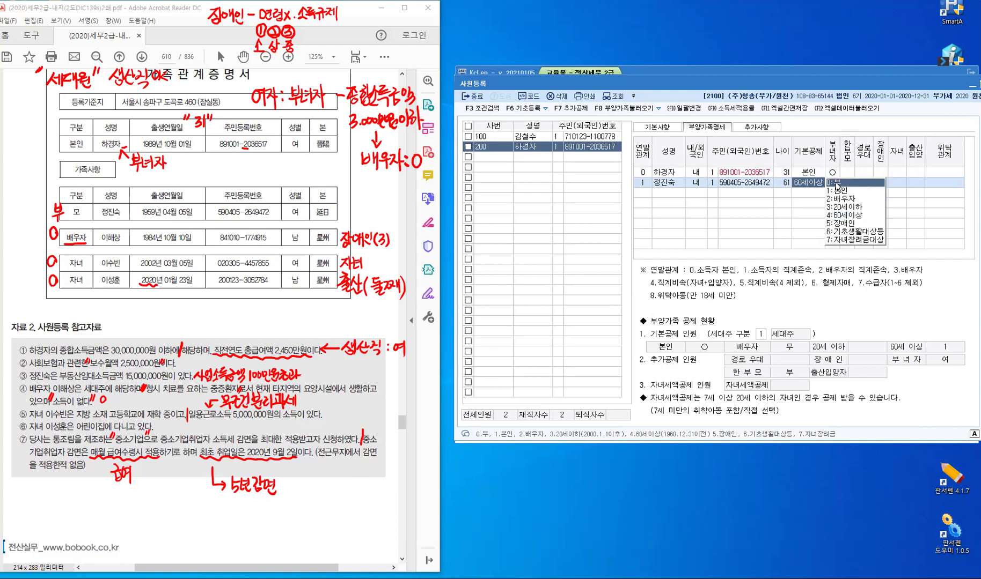
click(836, 185)
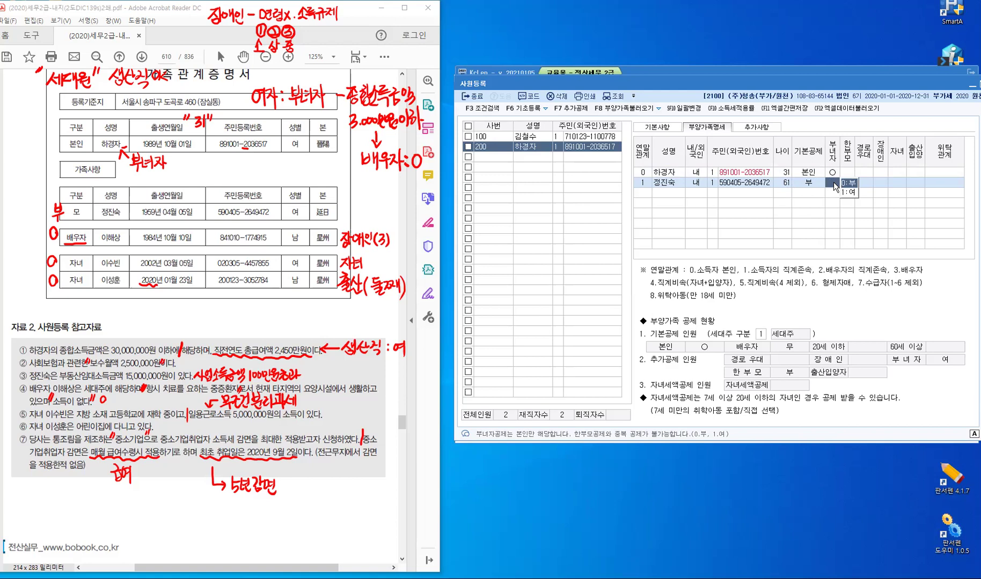
key(Return)
key(Return)
key(Return)
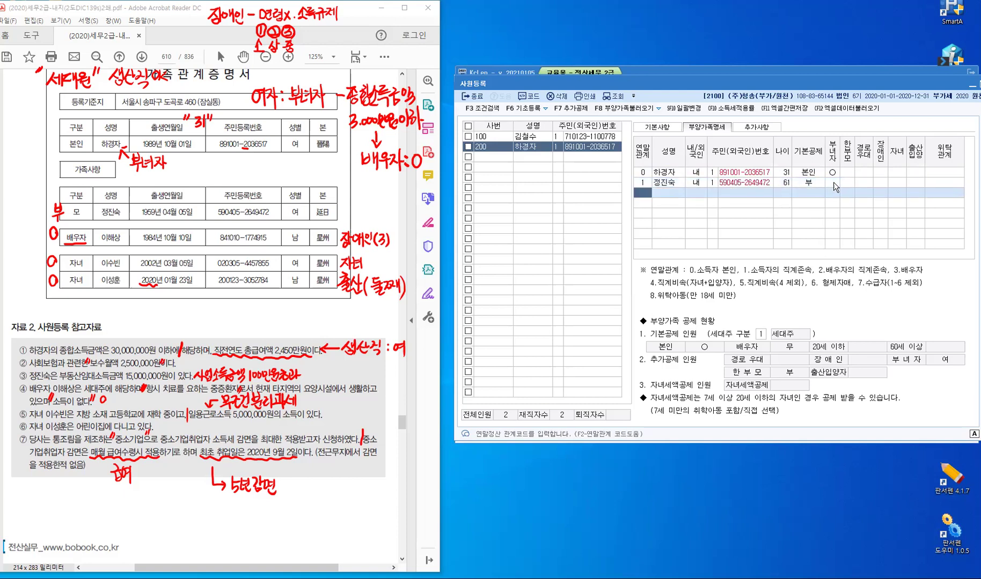
Add the spouse as relation 3 with her resident number, then change basic deduction to 2:배우자
text(3)
key(Return)
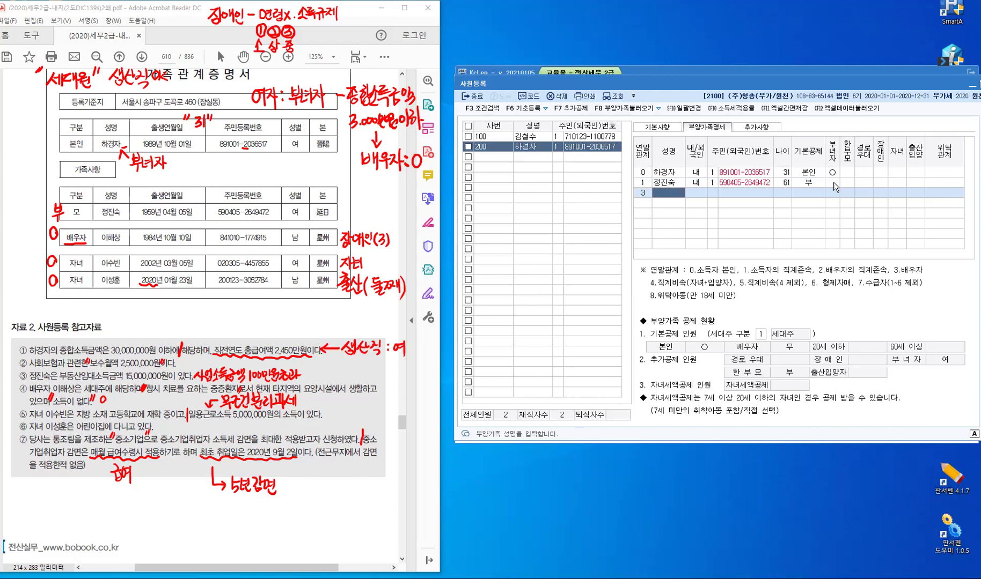
key(Return)
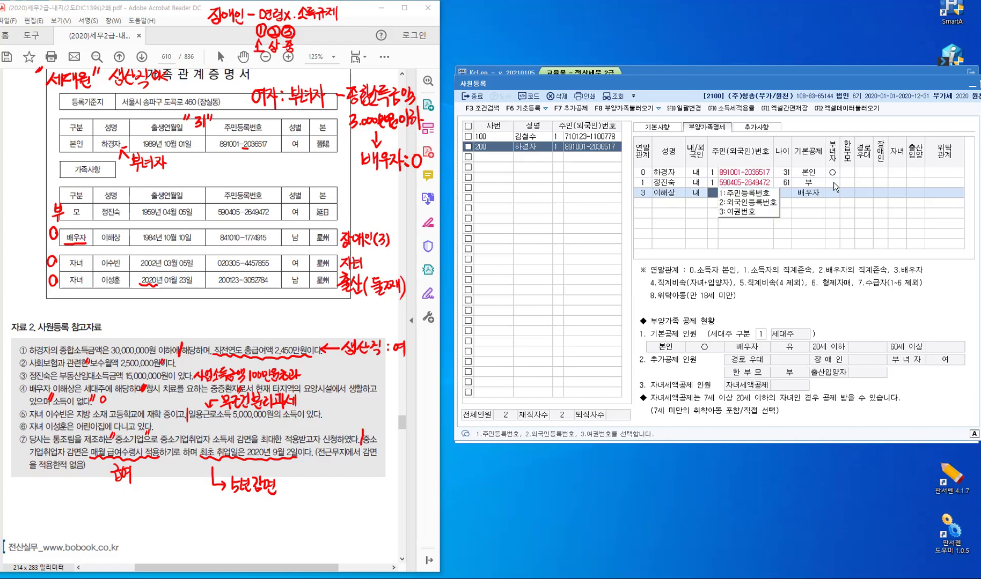
key(Return)
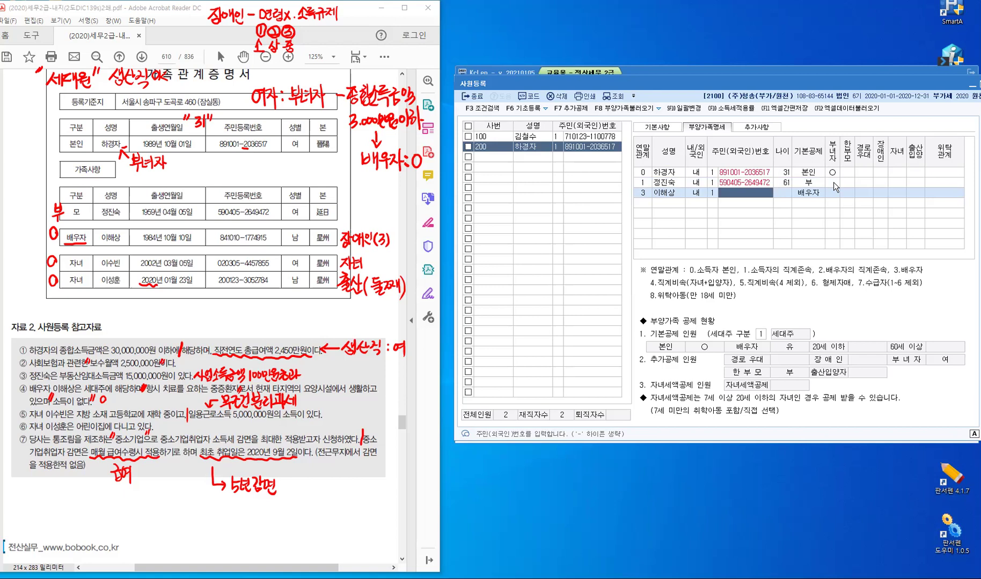
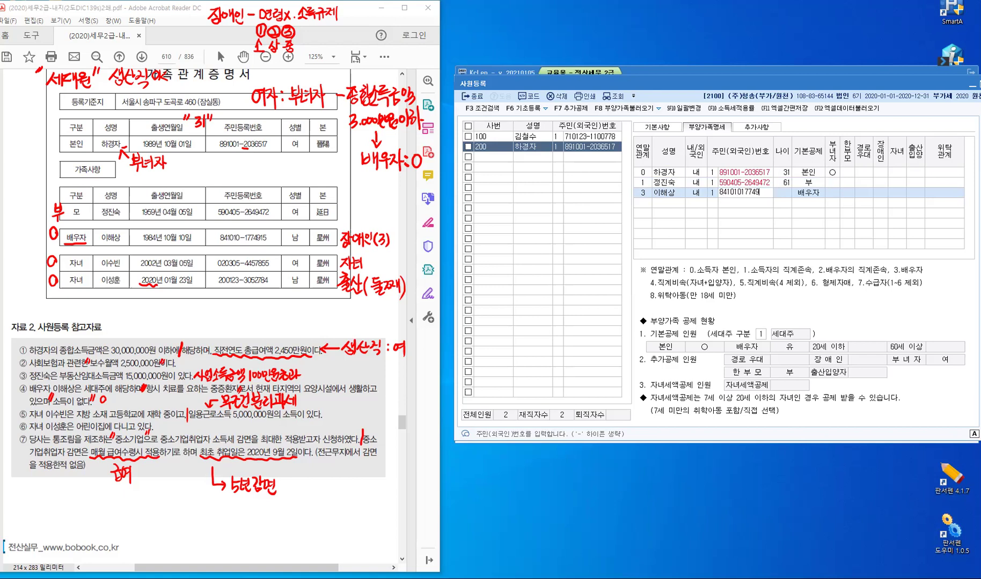
key(Return)
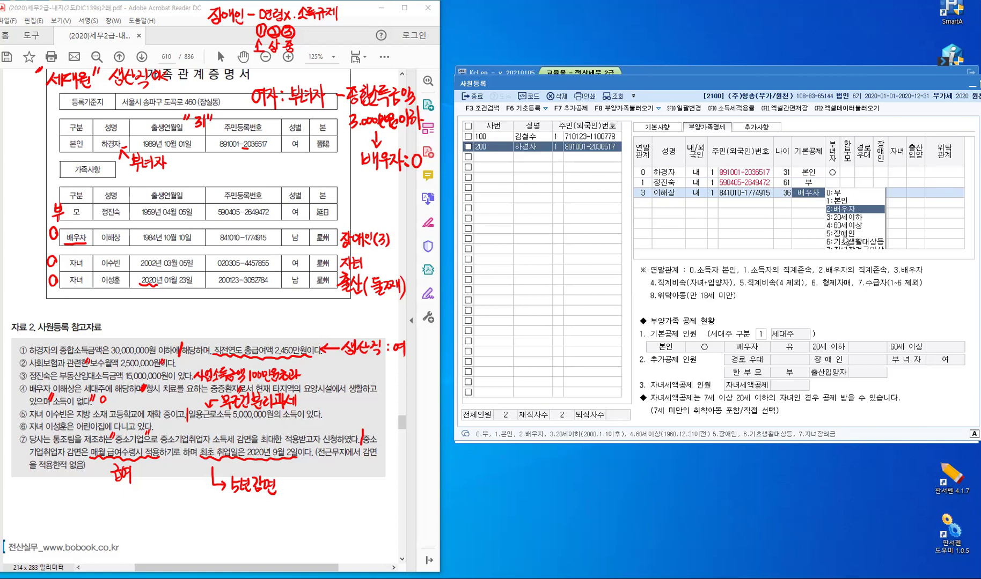
text(5)
key(Return)
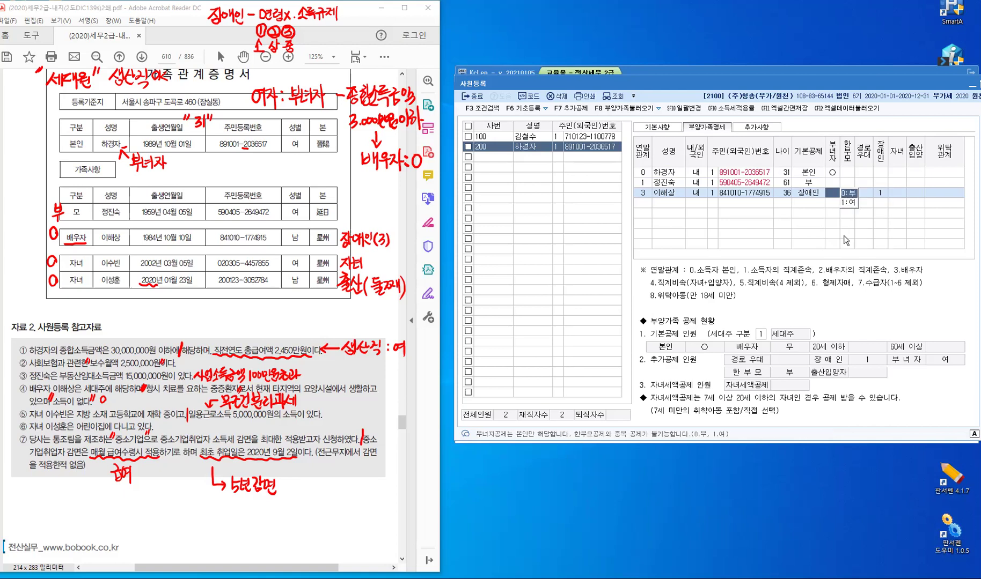
click(811, 199)
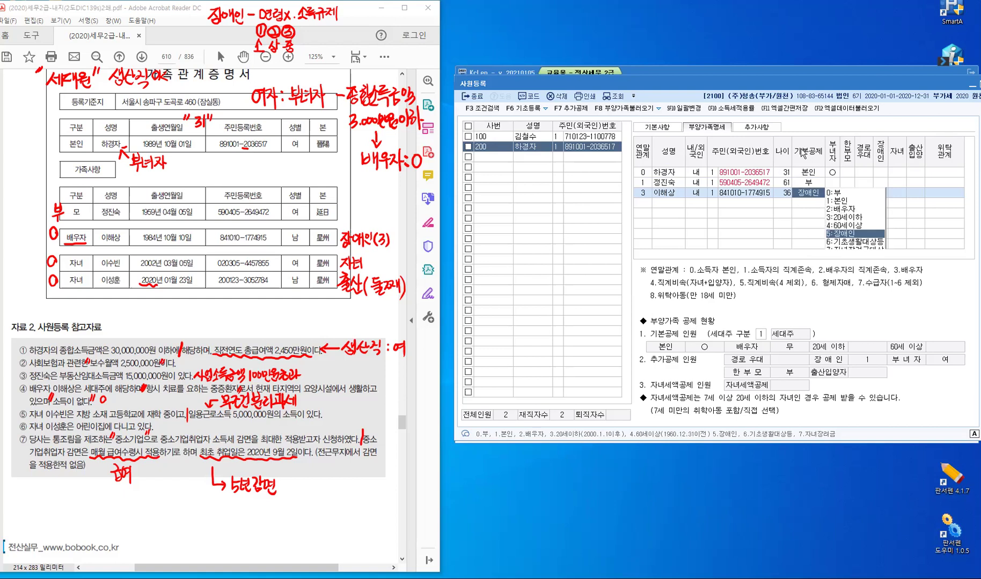
text(2)
key(Return)
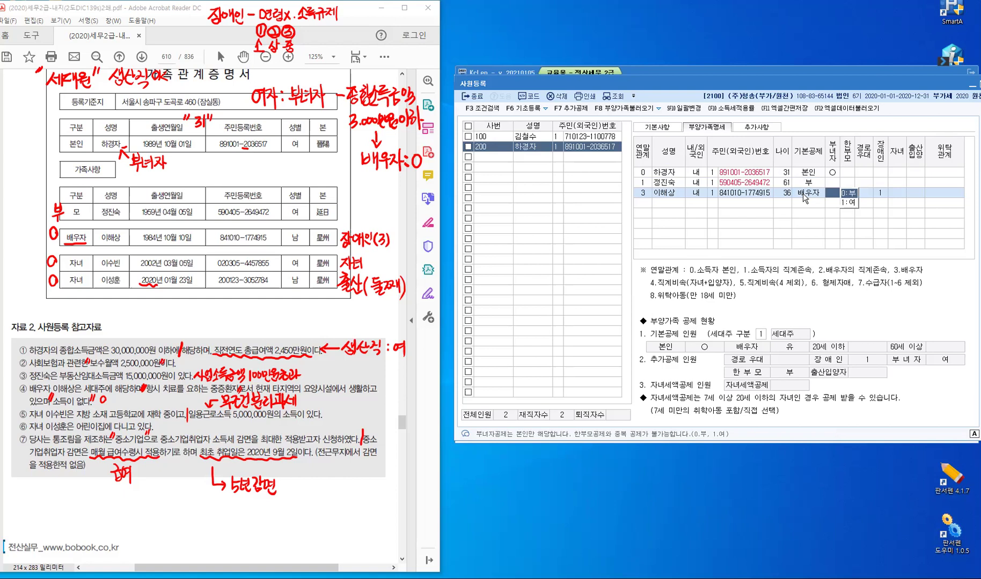
Confirm the spouse's 배우자 deduction, set 장애인 to code 3, and leave 출산입양 at none
click(803, 194)
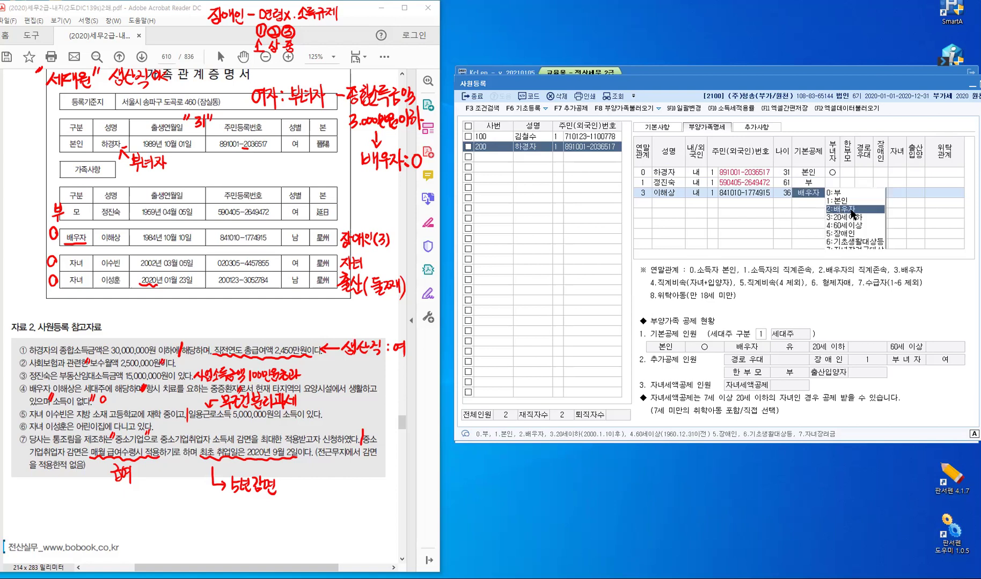
click(852, 210)
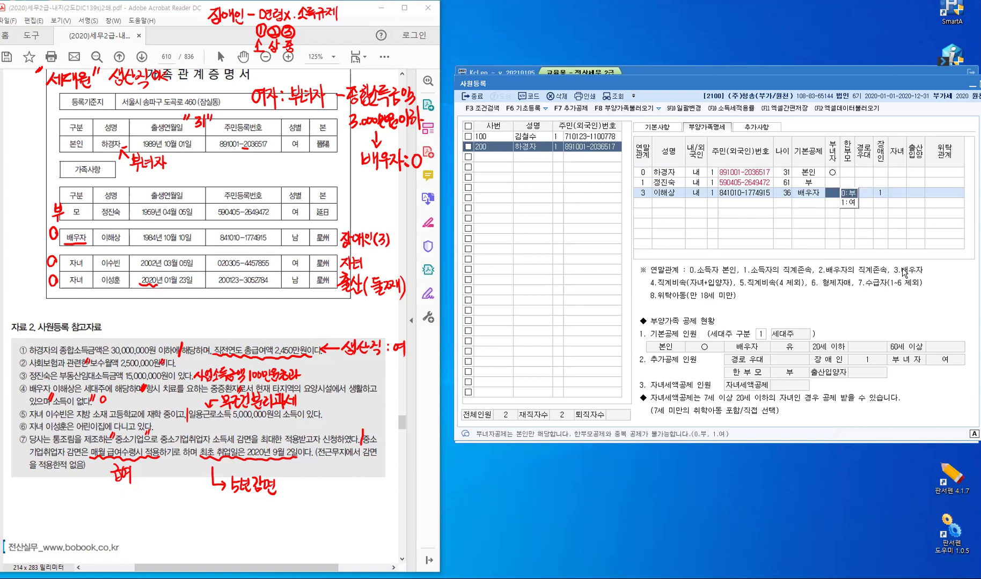
key(Return)
key(Return)
text(1)
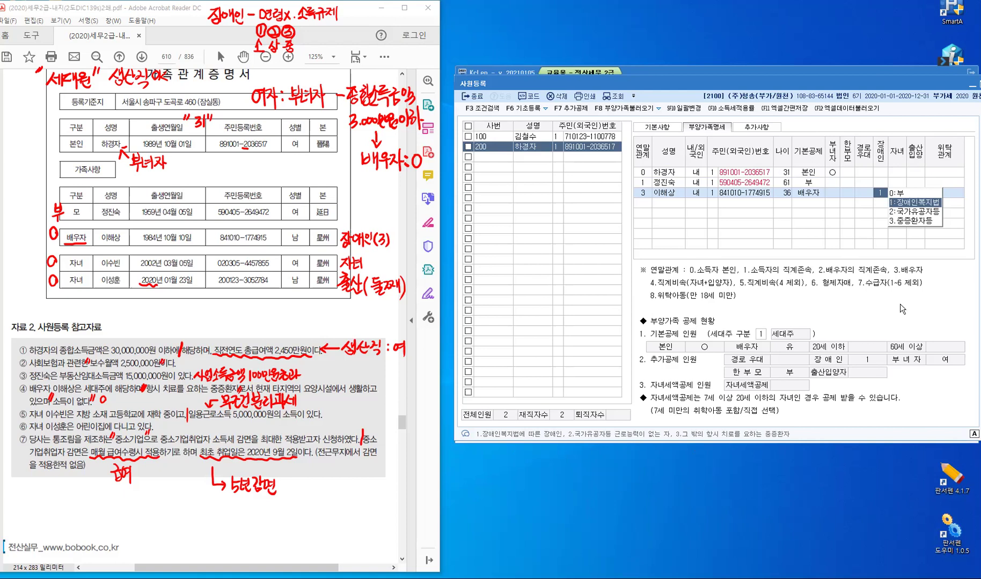
key(3)
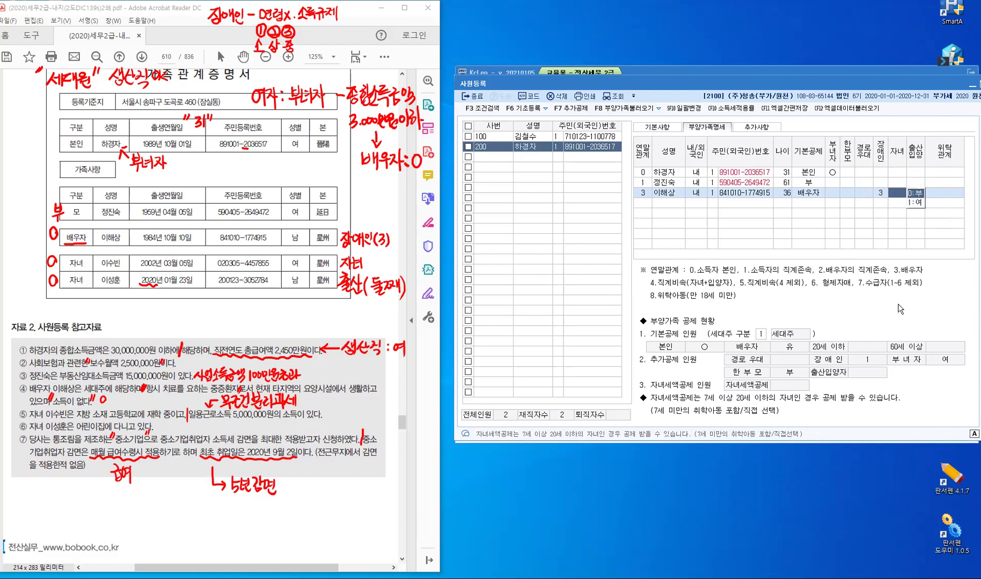
key(Return)
key(Return)
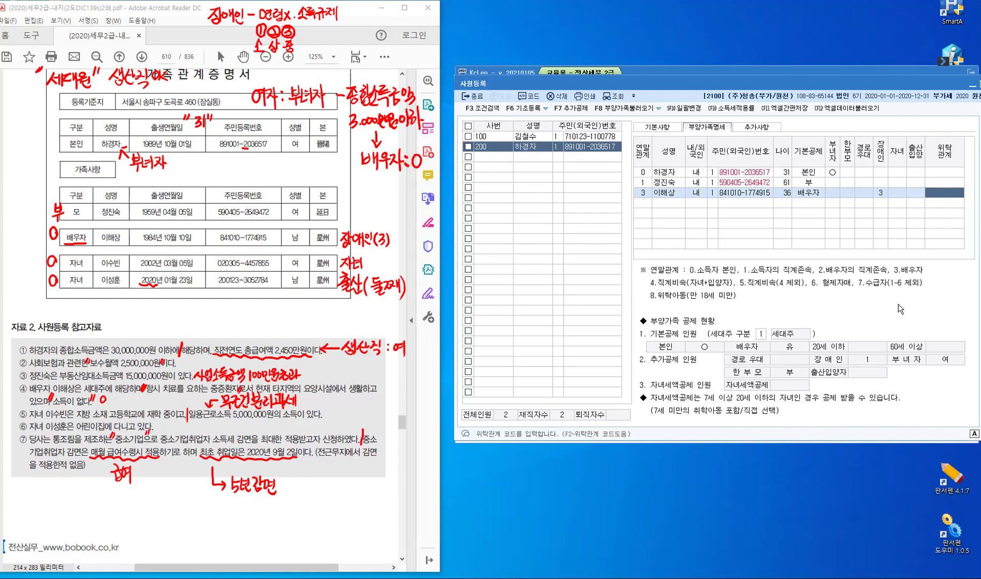
key(Return)
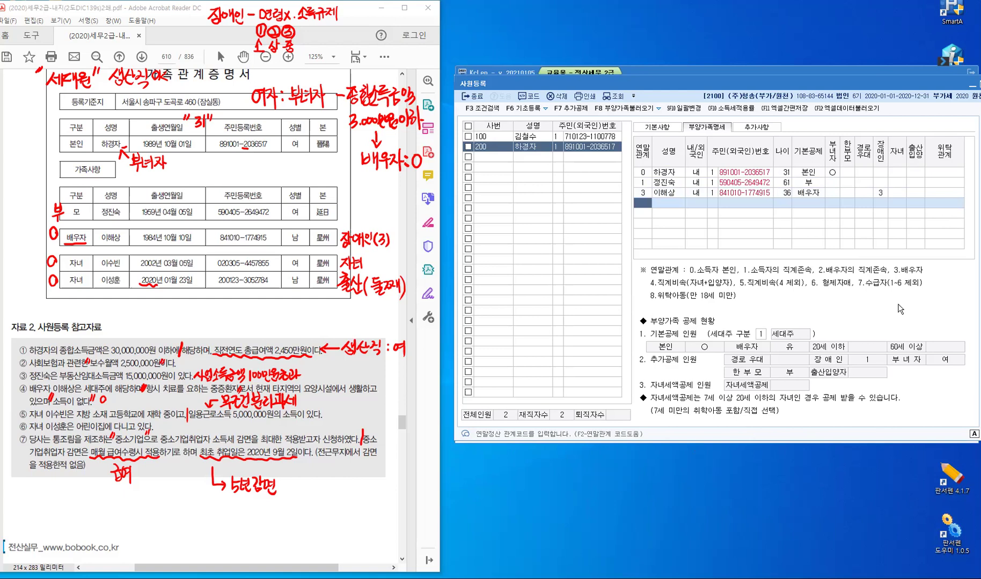
Add the child as relation 4, Korean national 1, with the child's name and resident number
text(4)
key(Return)
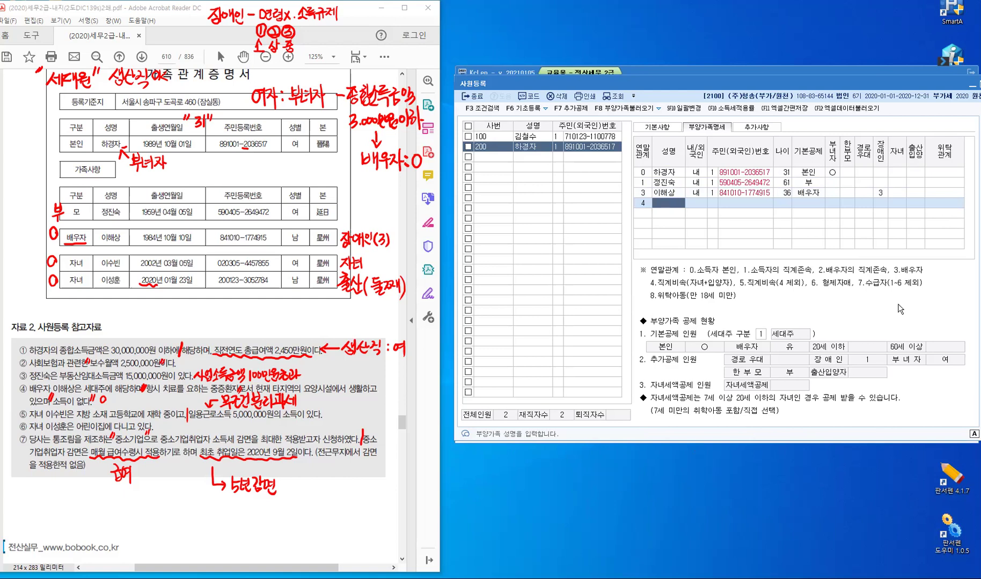
key(Return)
text(1)
key(Return)
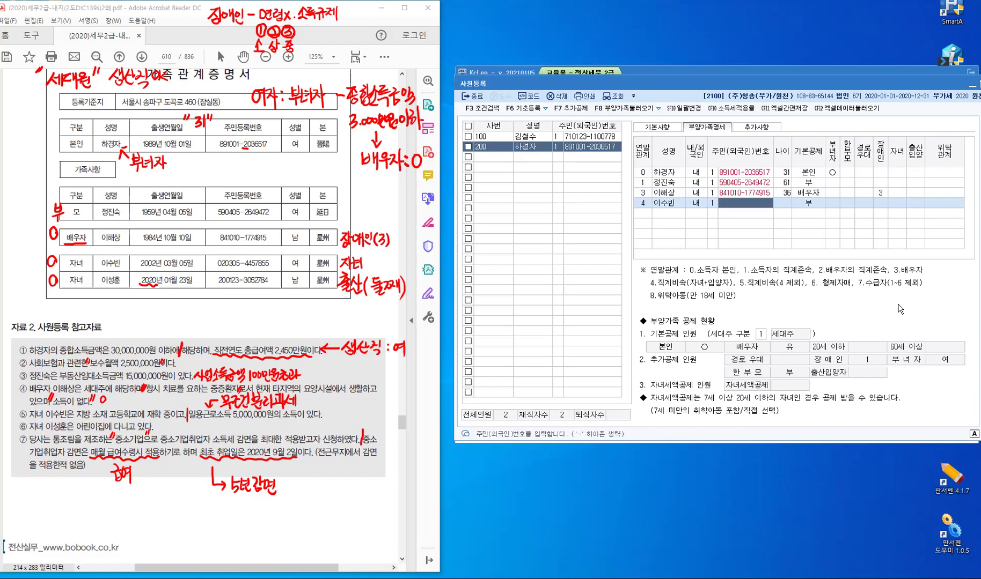
key(Return)
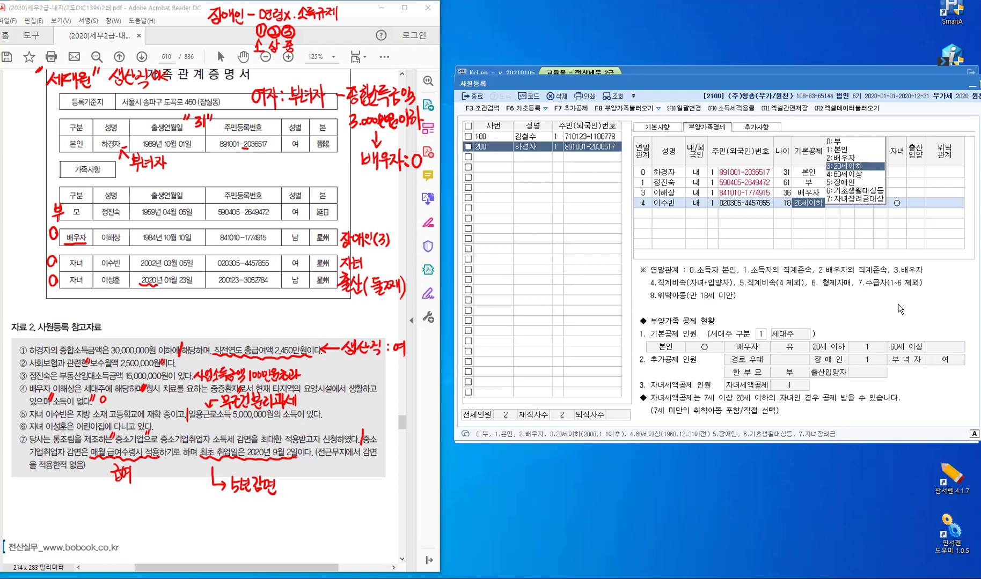
Keep the child's 20세이하 basic deduction, mark 자녀, and finish the row
key(Return)
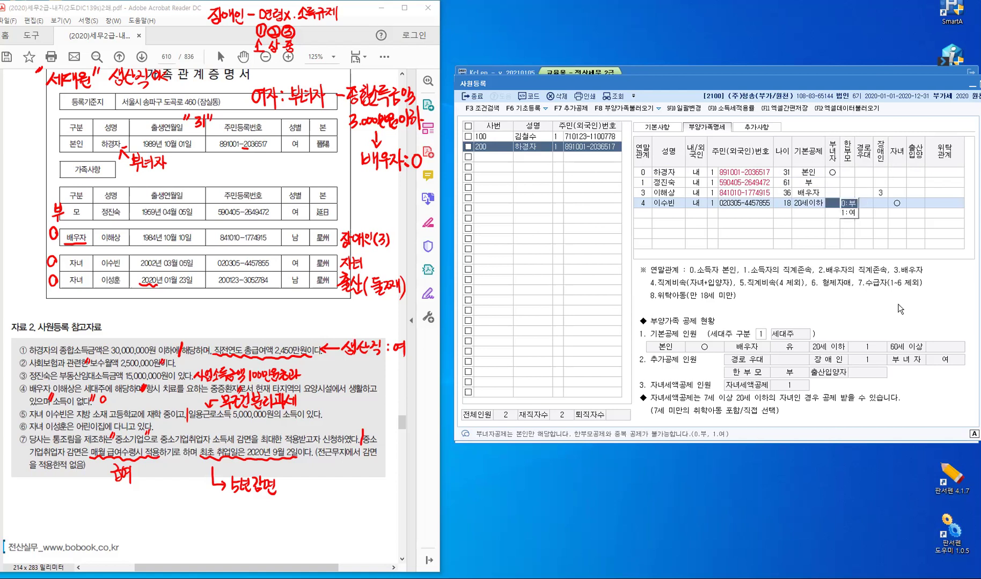
key(Return)
key(Return)
key(Return)
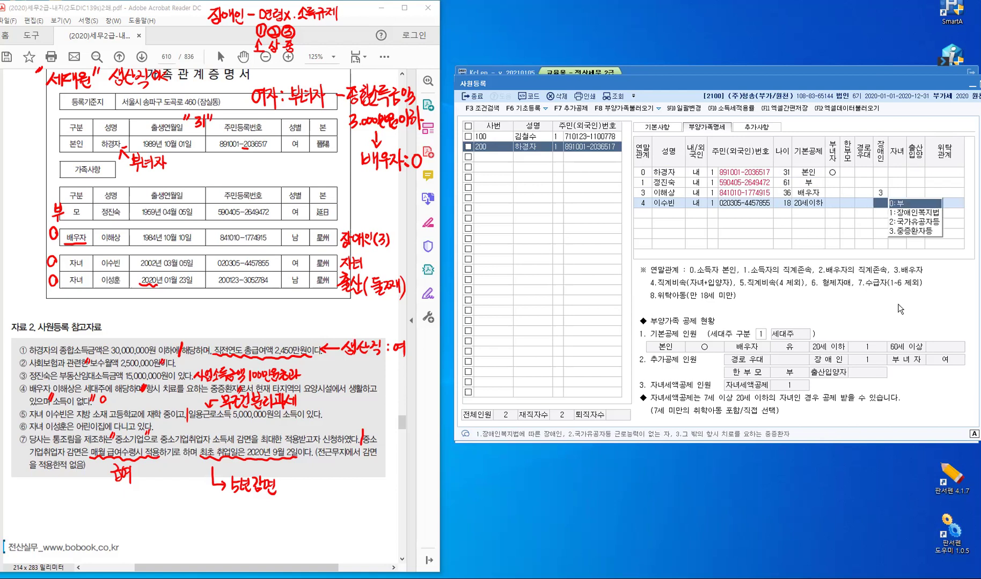
key(Return)
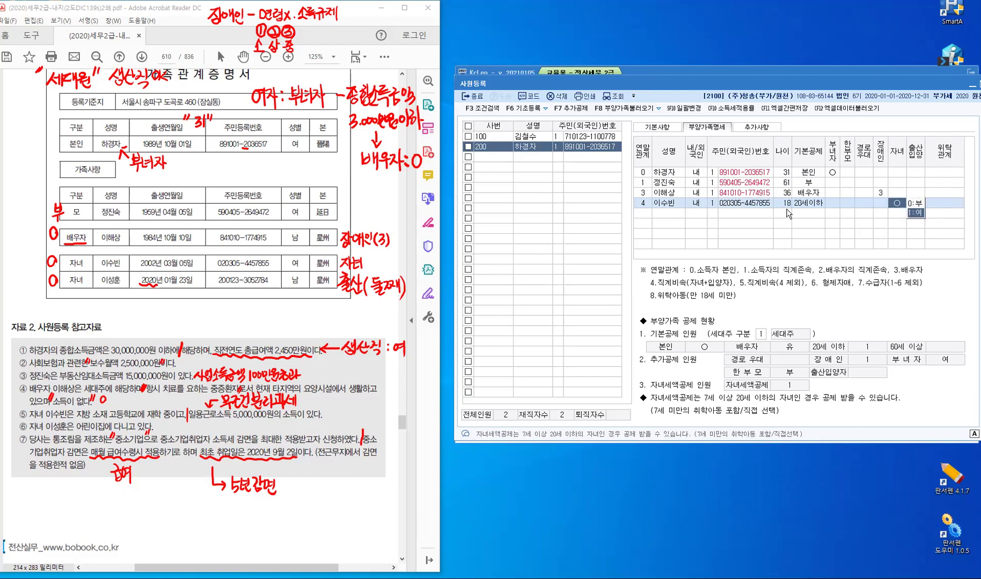
click(787, 205)
key(Return)
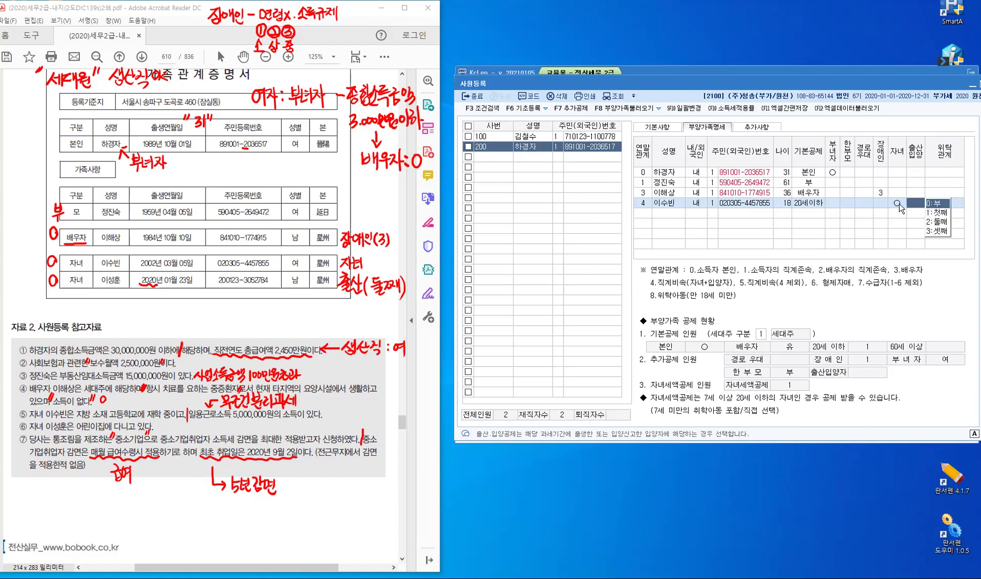
key(Return)
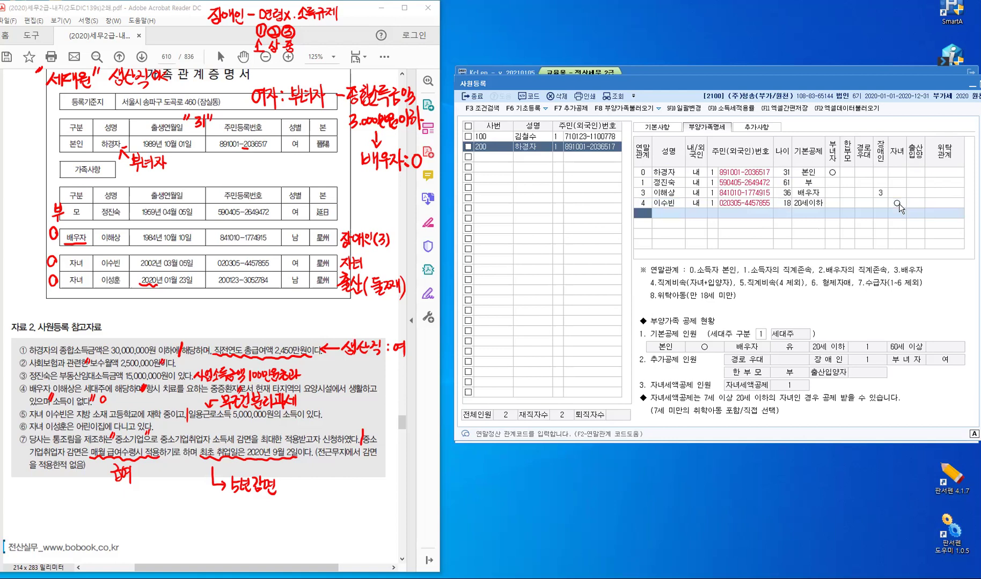
Add the newborn as relation 4, Korean national, with the newborn's name and resident number
text(4)
key(Return)
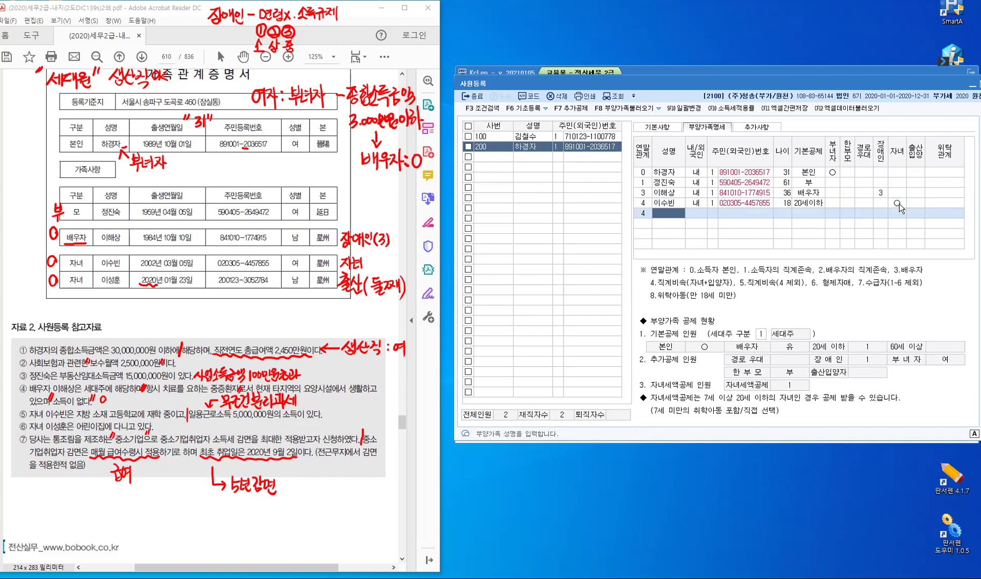
text(ㅇ)
key(Return)
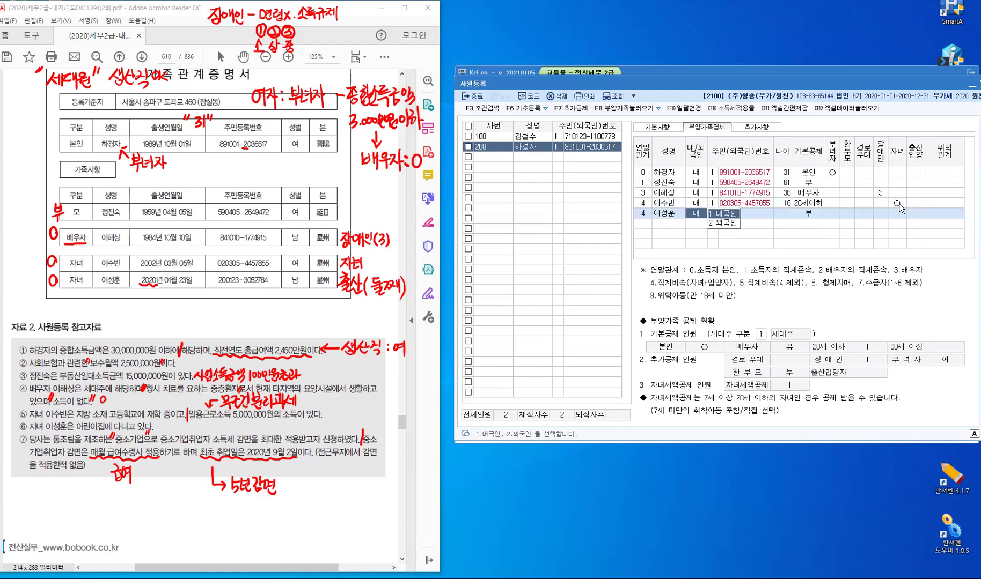
key(Return)
key(Return)
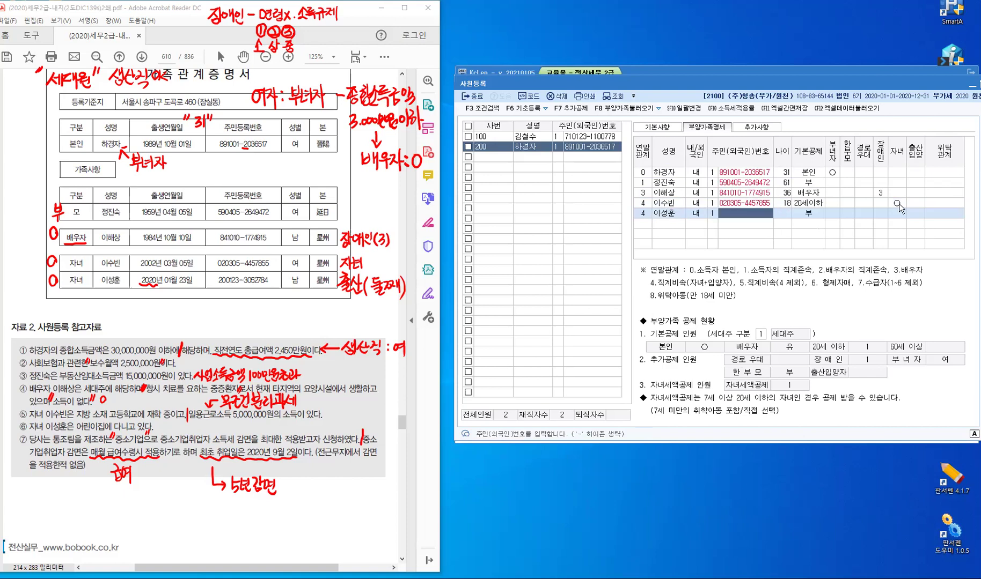
key(Return)
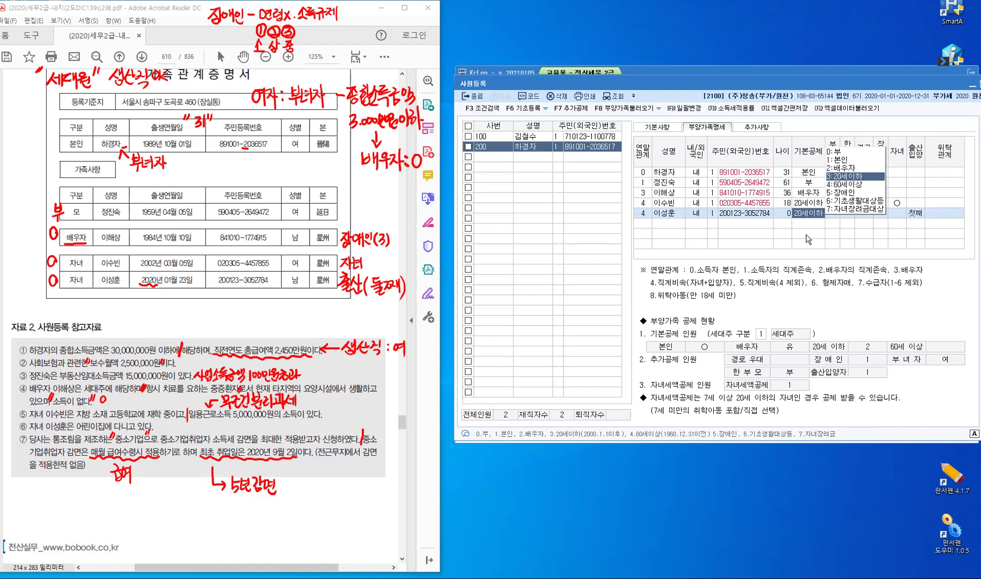
Keep the newborn's 20세이하 basic deduction and set 출산입양 to 2:둘째
key(Return)
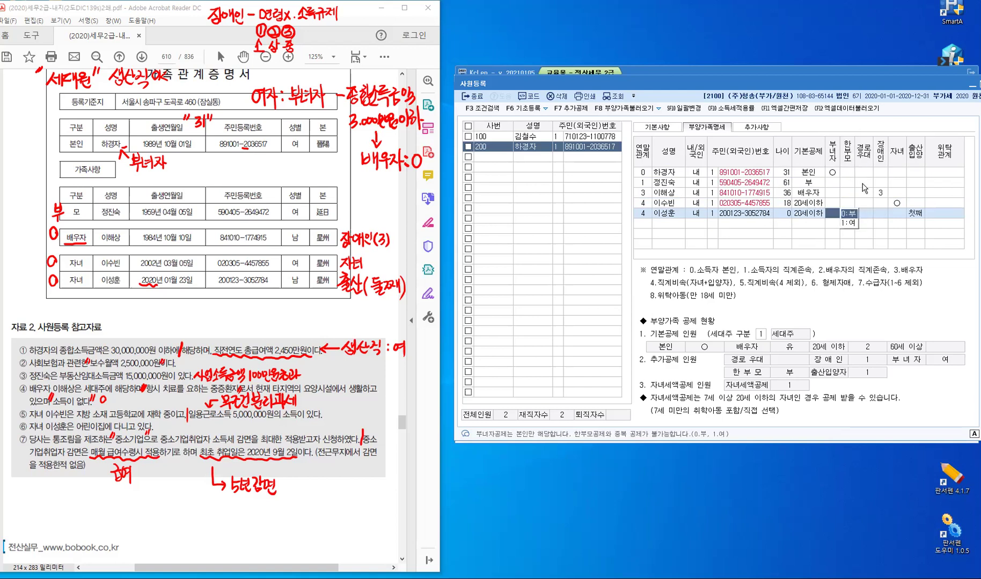
click(901, 215)
click(918, 215)
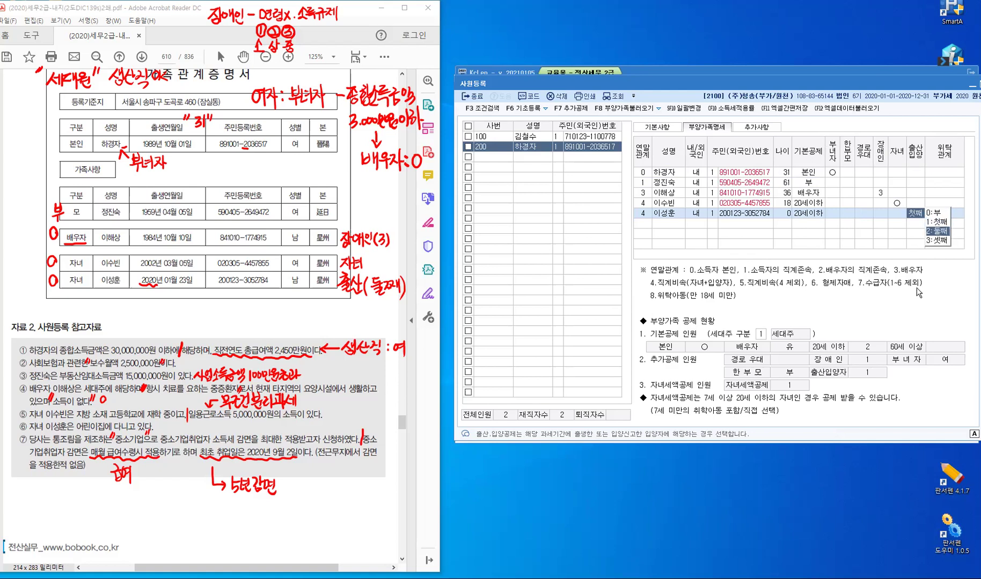
key(Return)
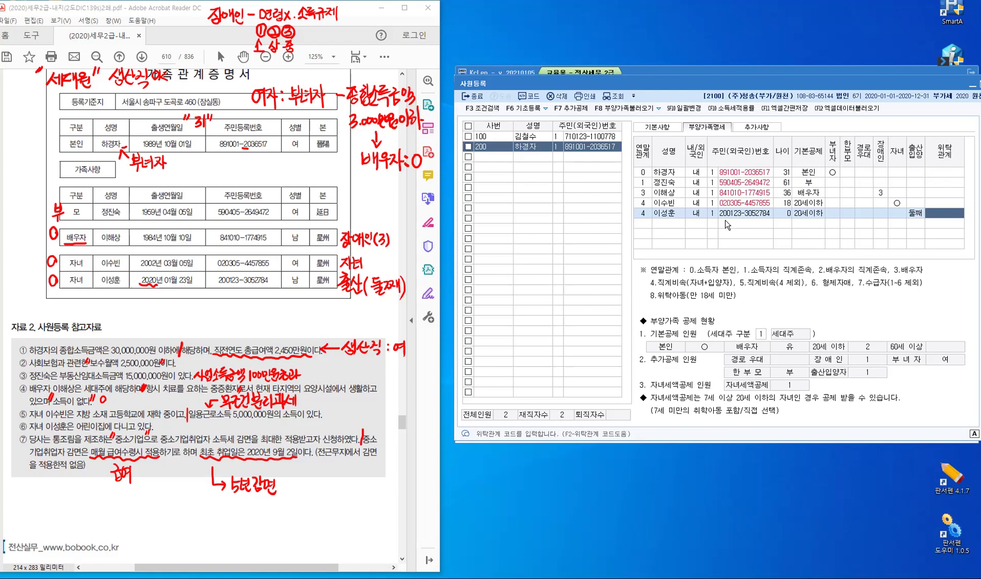
click(910, 218)
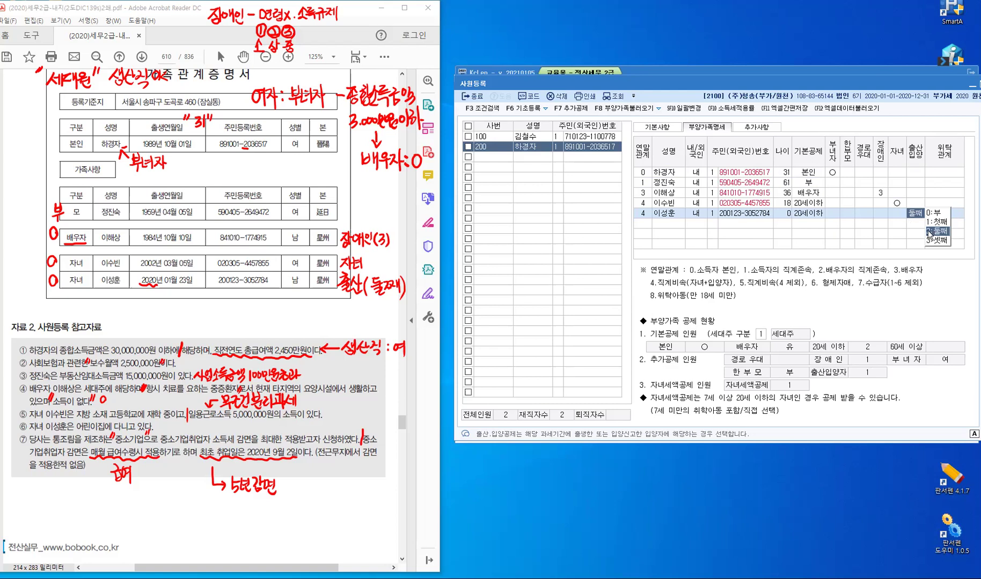
click(939, 234)
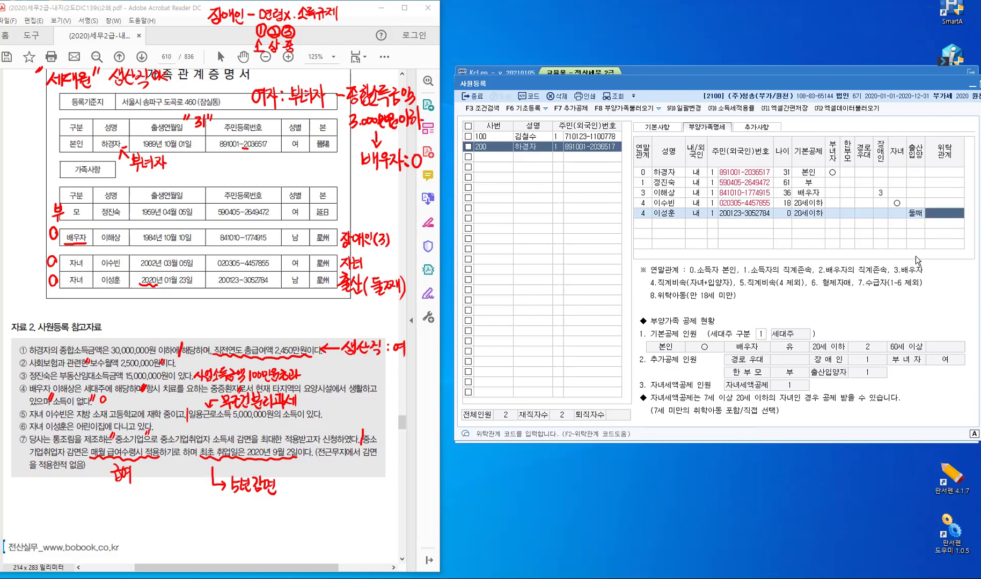
key(Return)
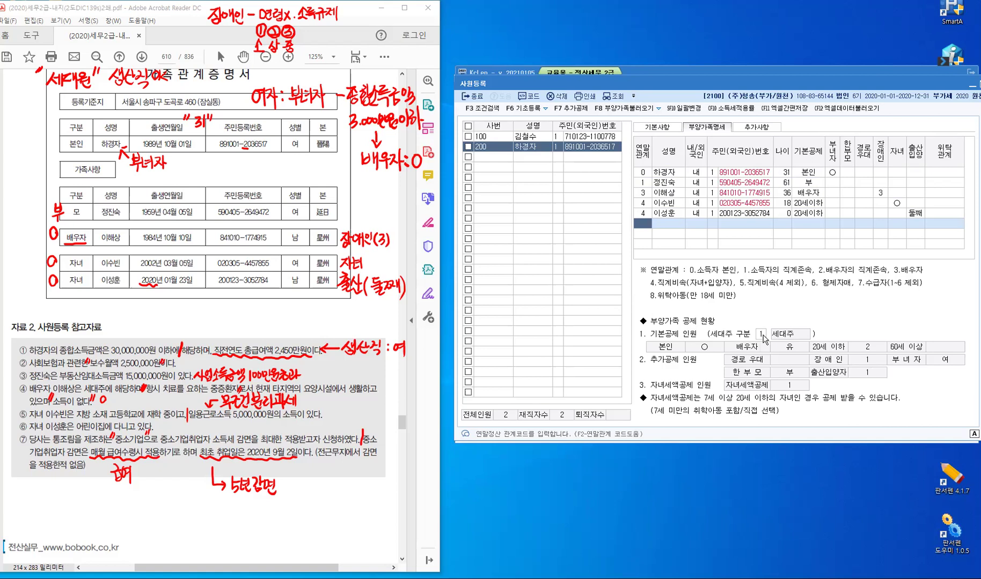
Set employee 200's 세대주 구분 to 2.세대원, then reopen the record's additional details
click(785, 336)
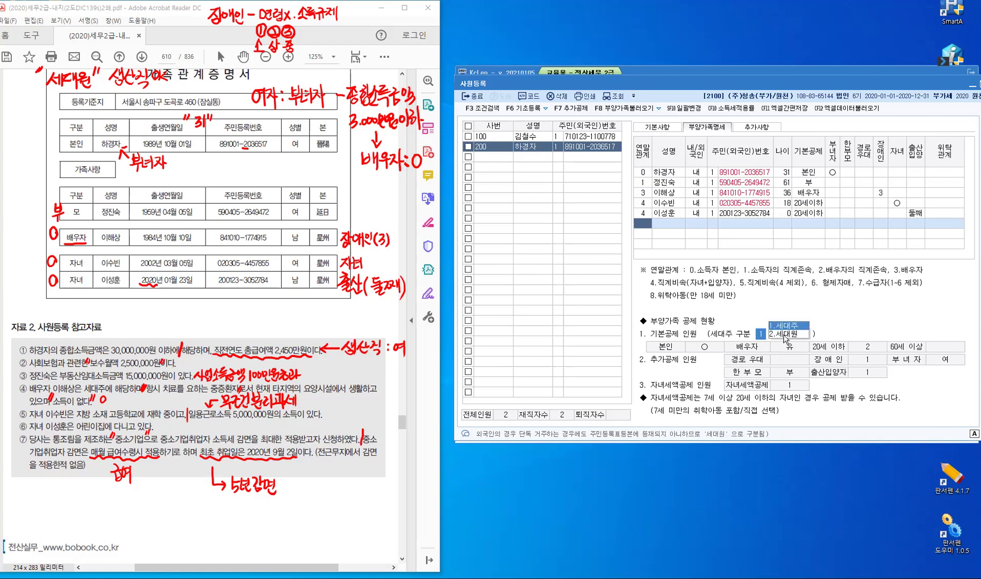
click(784, 335)
click(518, 167)
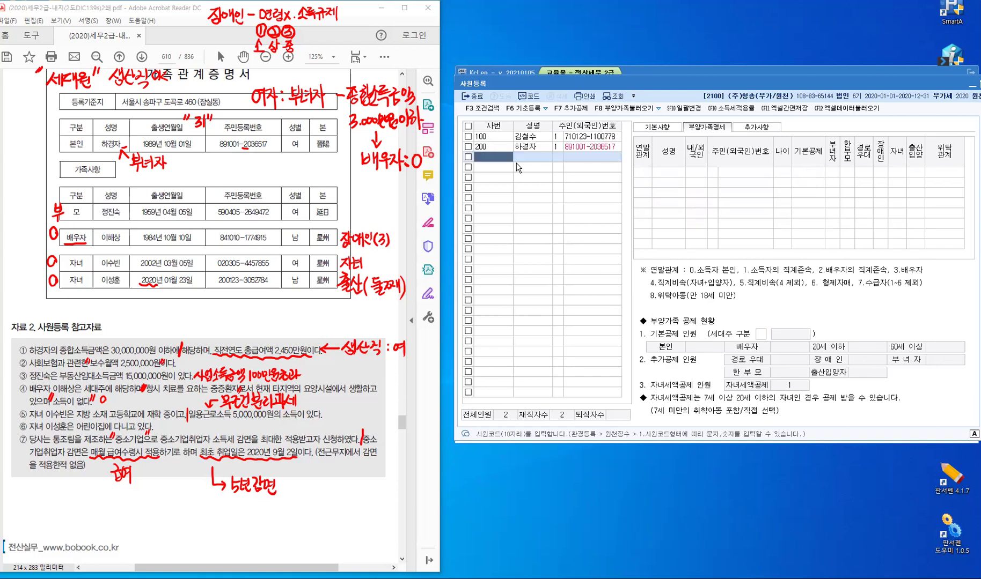
click(492, 147)
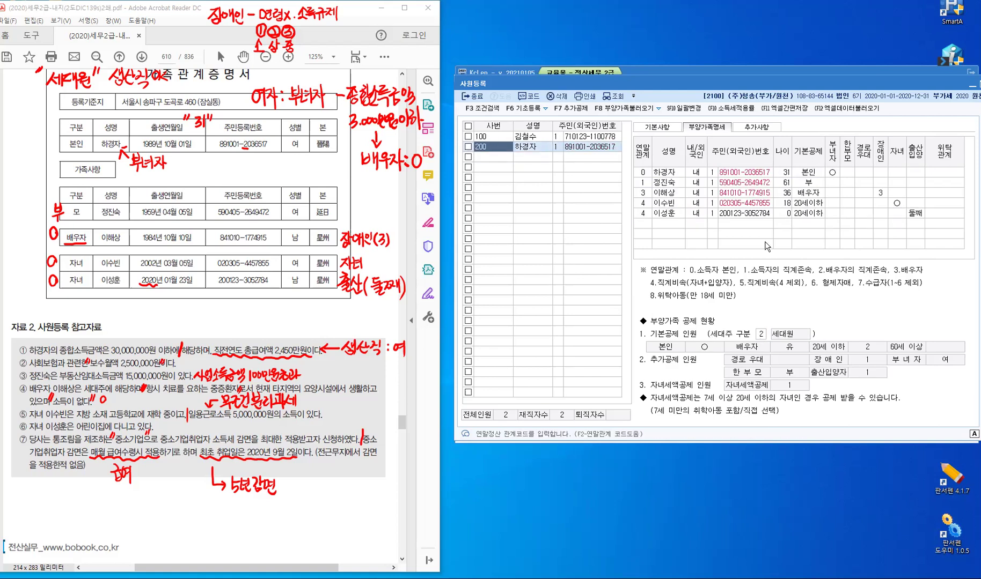
click(766, 129)
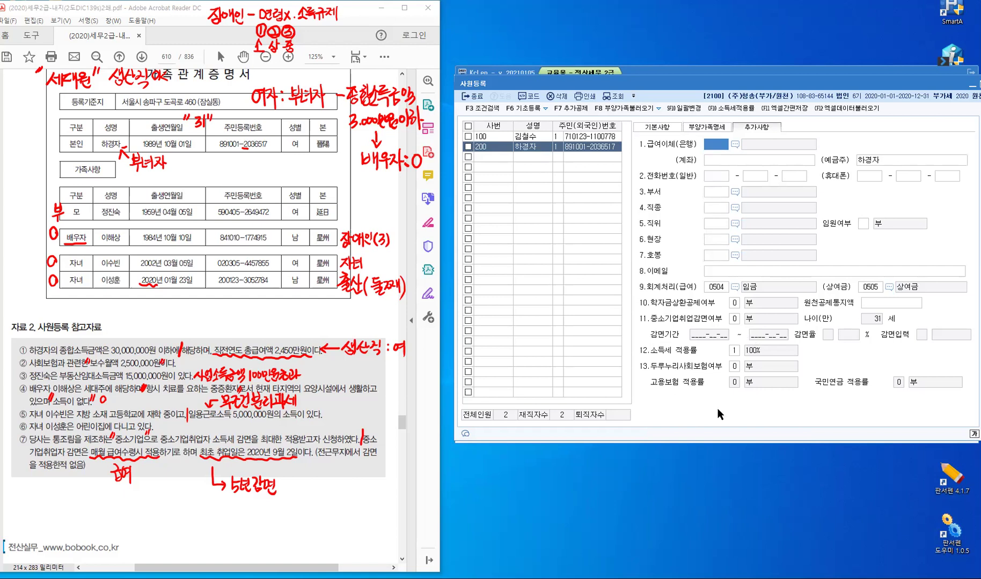
Check item 11's SME youth tax reduction choices, then open 급여자료입력 for January 2020
click(37, 453)
click(735, 319)
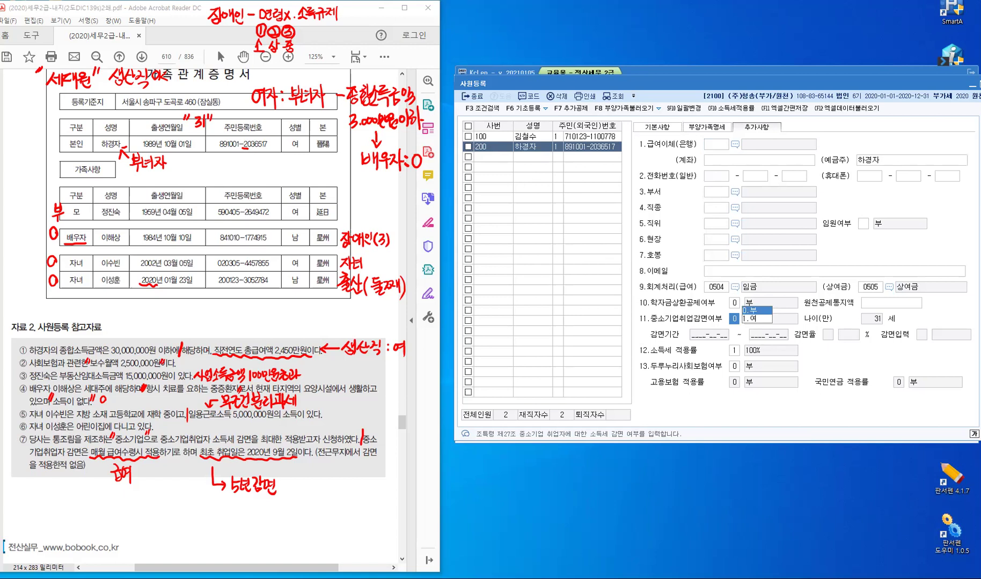
click(709, 578)
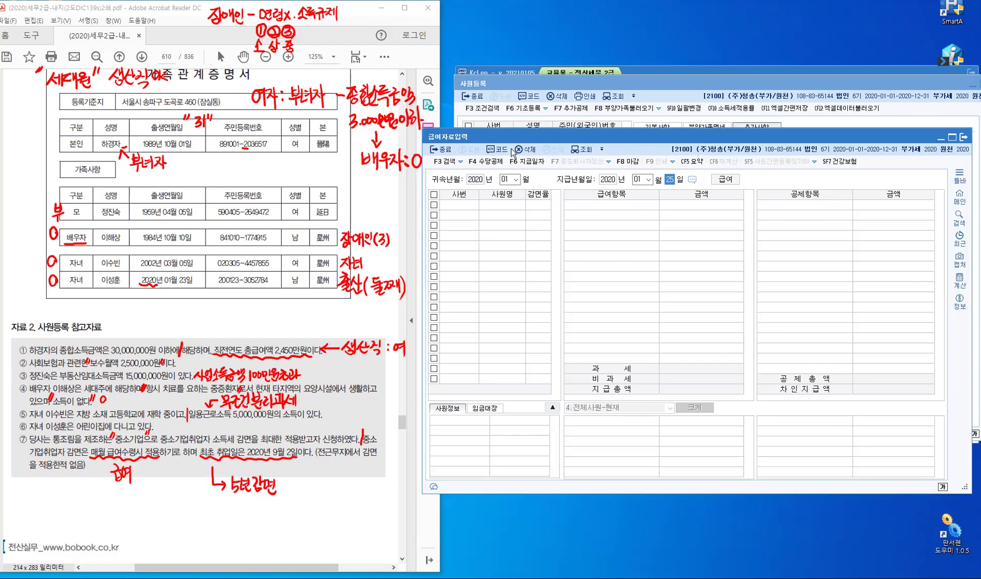
Set up a September 2020 payroll with pay date 09-25 and select employee 200
click(517, 180)
click(512, 244)
key(Return)
key(Return)
key(Return)
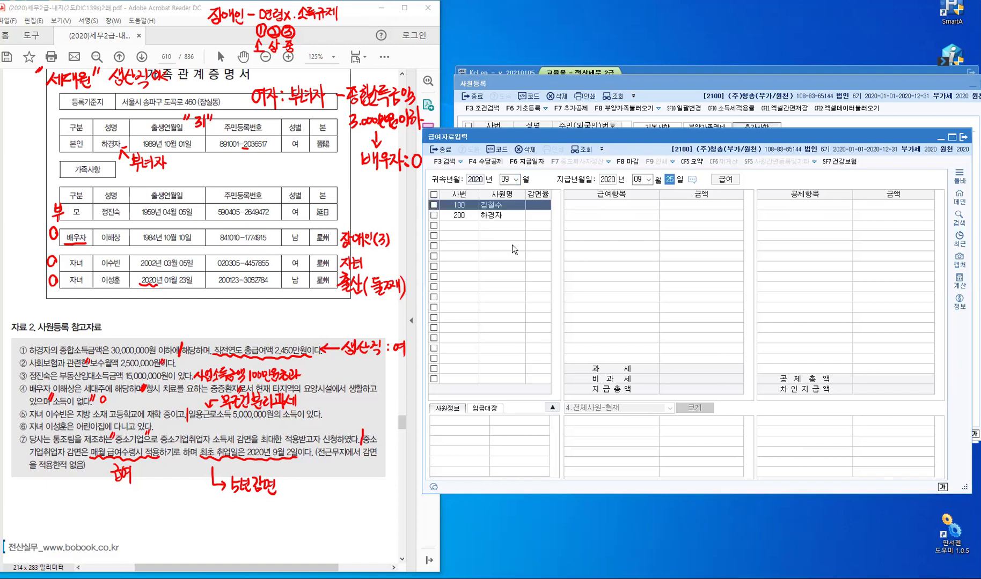
key(Return)
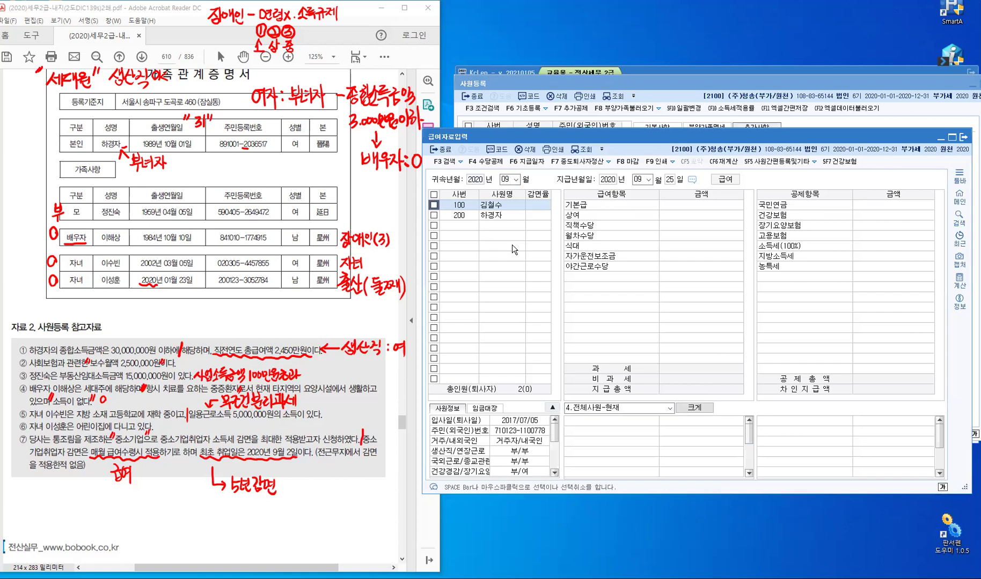
click(500, 219)
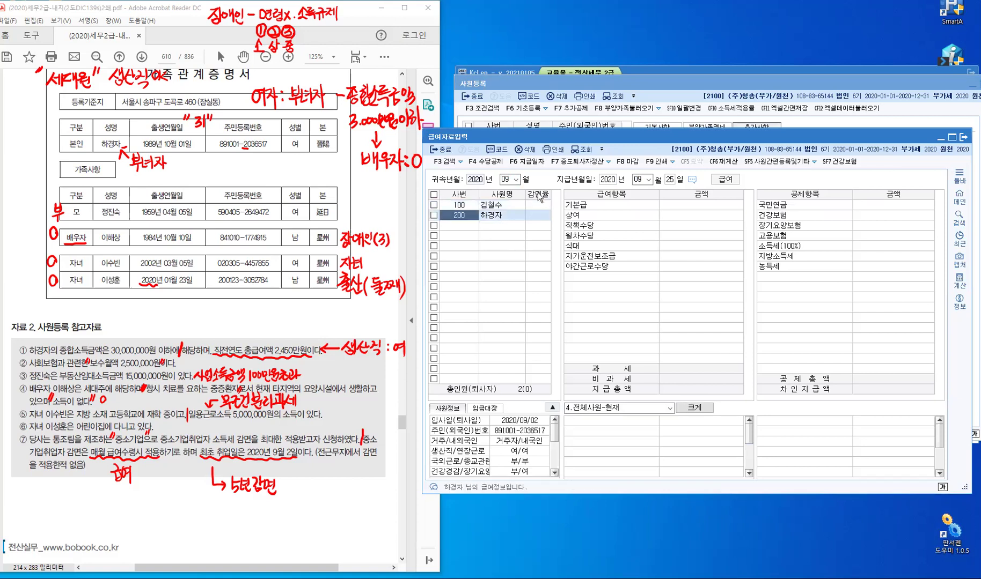
click(539, 218)
Enter 5,000,000 as employee 200's basic pay, yielding 215,350 income tax
click(700, 204)
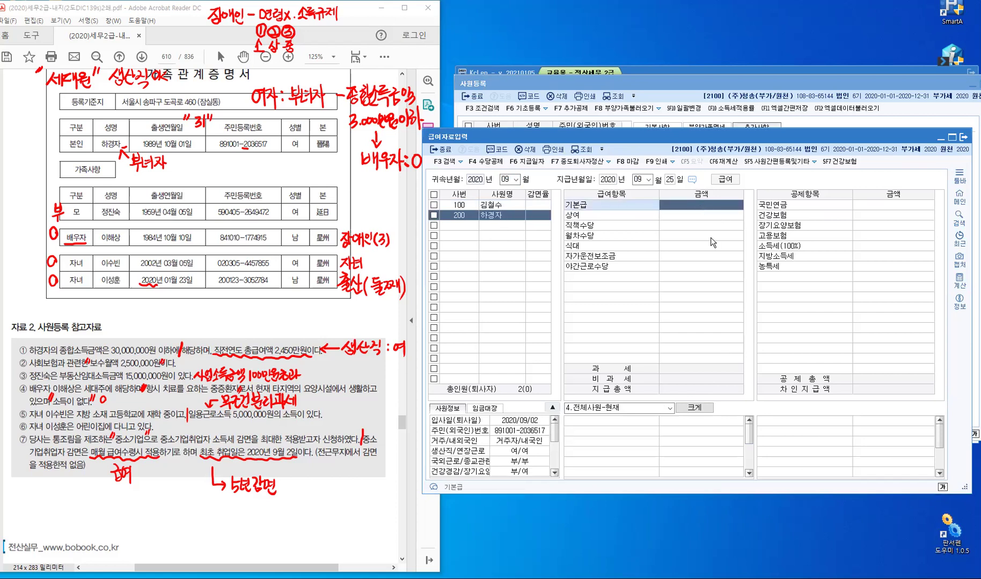
text(5)
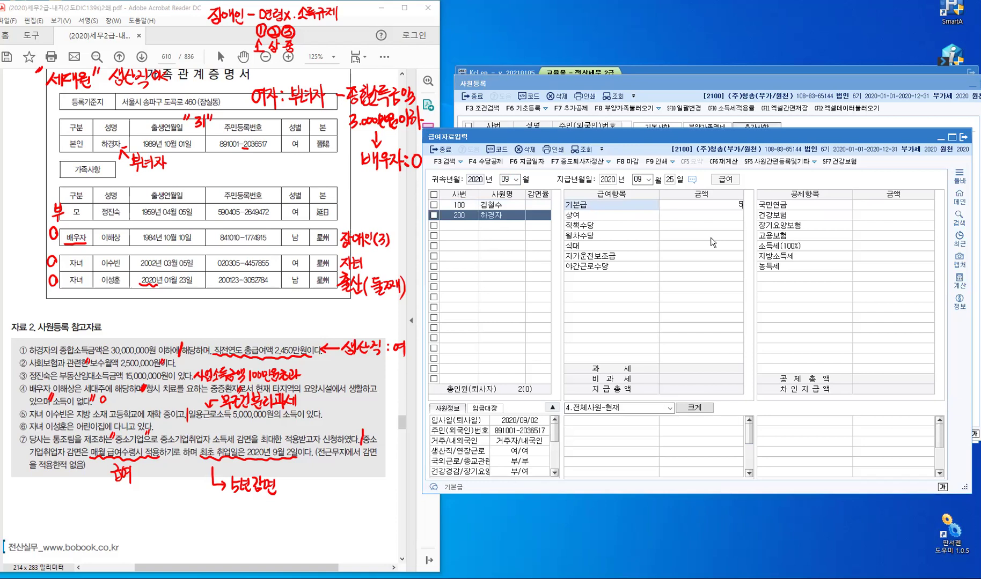
text(,000,000)
key(Return)
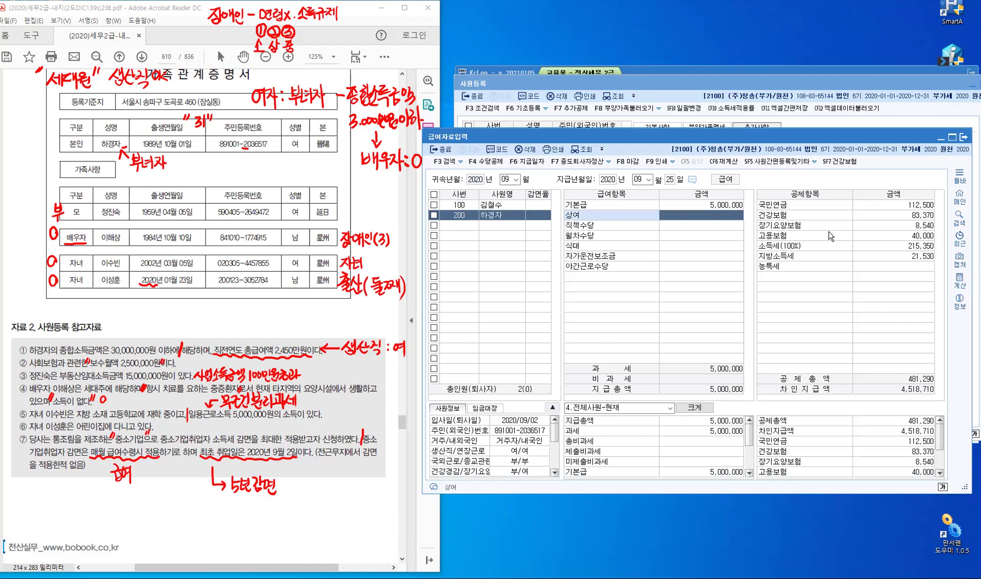
Handwrite '5.000.000 → 215.350' in red above the 사원등록 참고자료 box
click(901, 255)
drag(128, 308, 128, 326)
drag(129, 317, 149, 318)
click(138, 324)
drag(154, 316, 164, 318)
click(159, 322)
drag(168, 317, 191, 318)
mouse_move(187, 315)
mouse_down()
mouse_move(208, 325)
mouse_move(219, 314)
mouse_move(213, 324)
mouse_move(225, 326)
mouse_move(243, 316)
mouse_up()
click(222, 327)
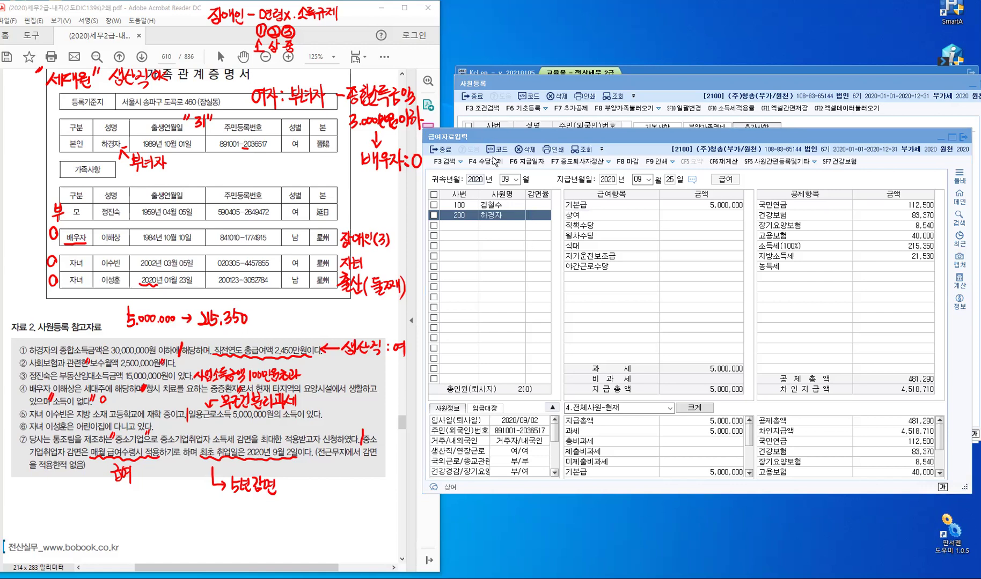
click(642, 339)
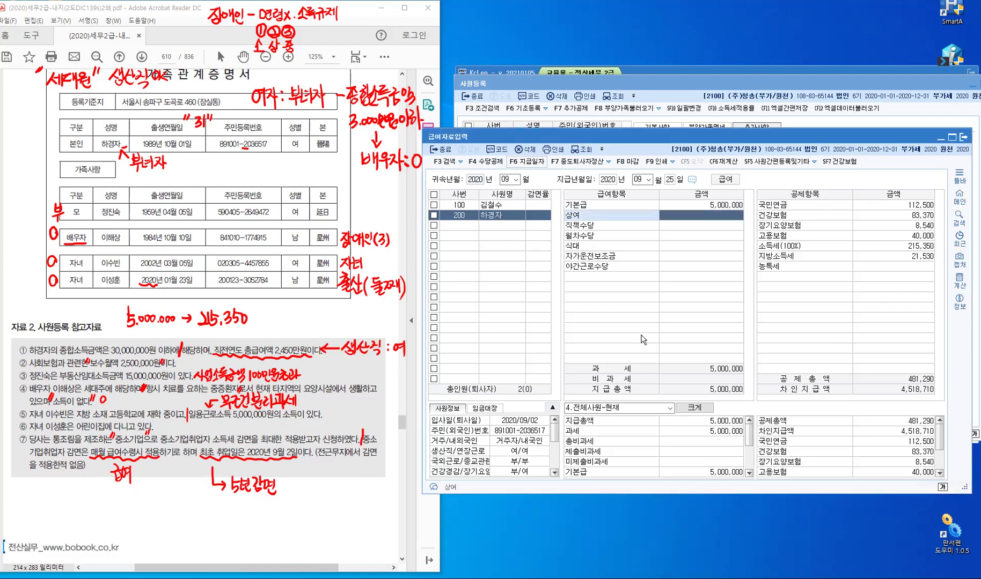
Delete the September 2020 payroll for pay date 09-25 using the F6 pay-date panel
key(F6)
click(857, 427)
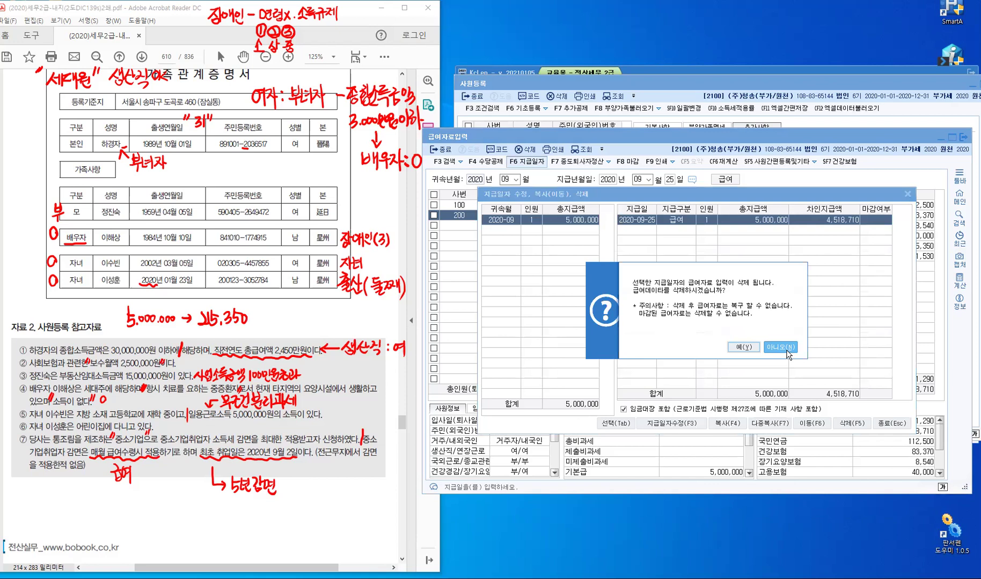
click(786, 350)
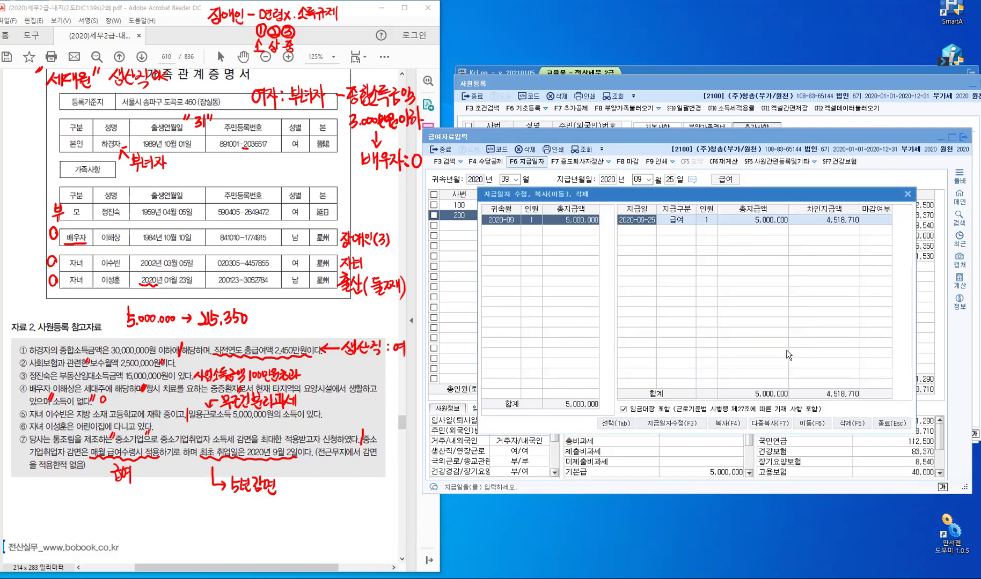
click(856, 424)
click(749, 353)
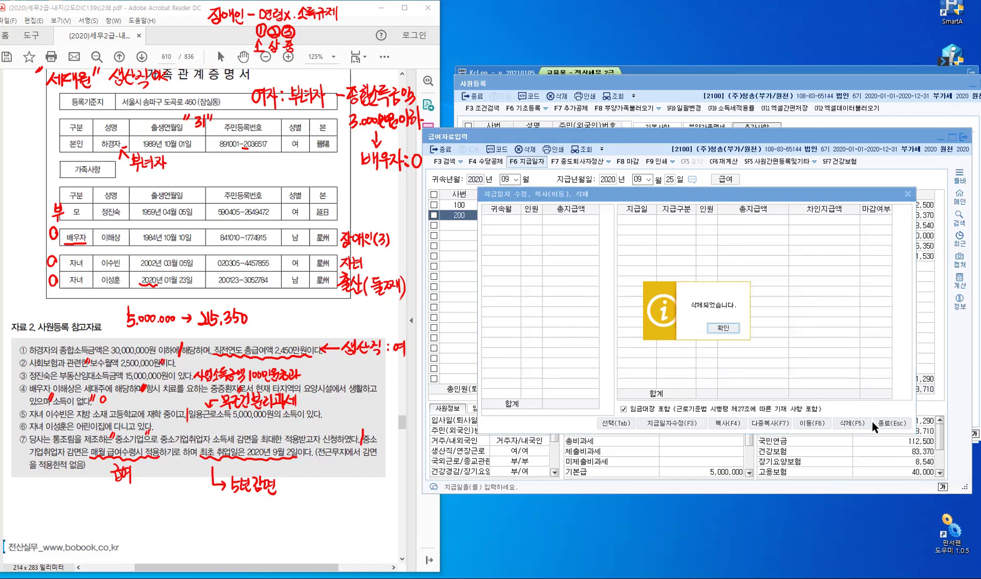
key(Return)
key(Escape)
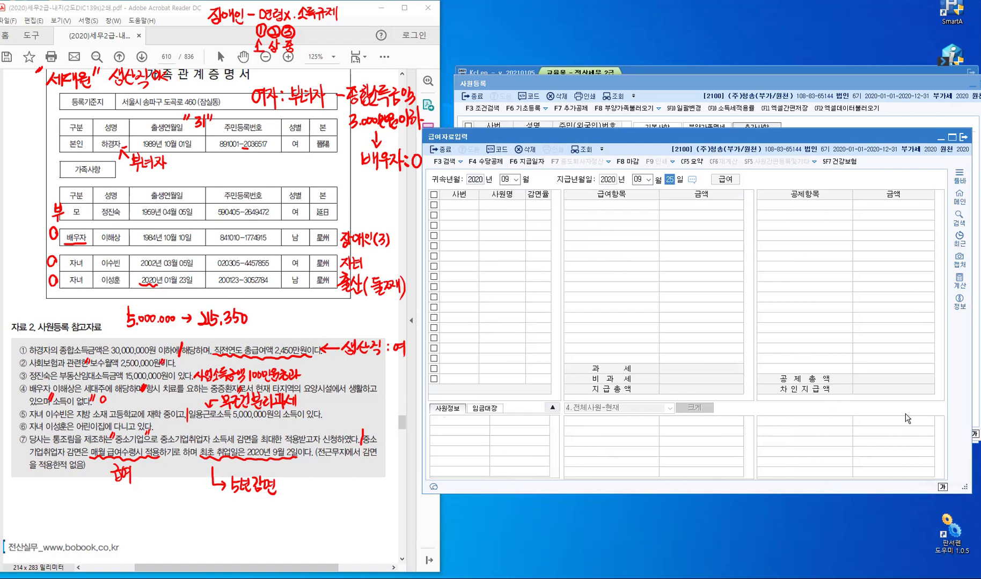
Turn on employee 200's SME youth tax reduction for 2020-09-02 through 2025-09-30
key(Escape)
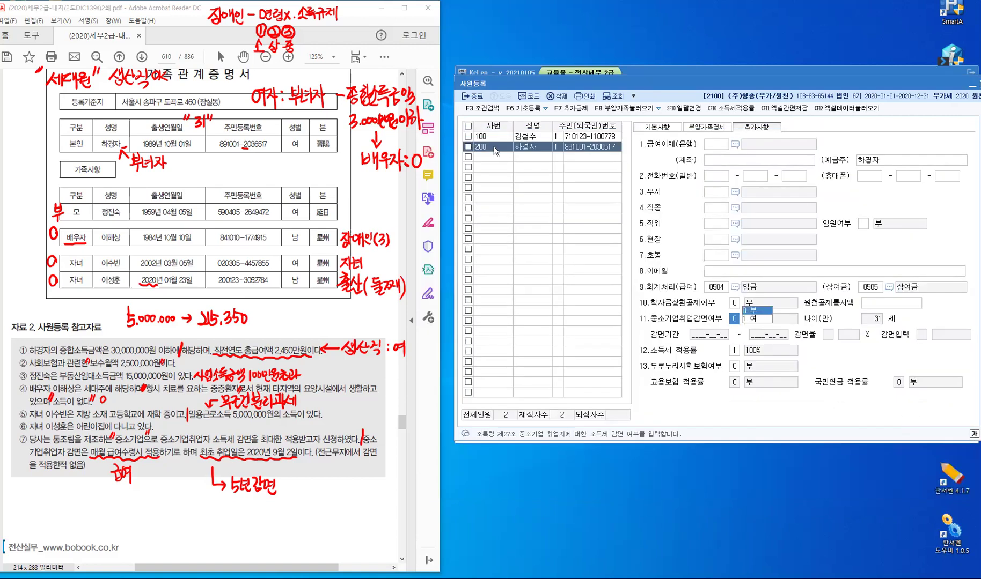
key(Escape)
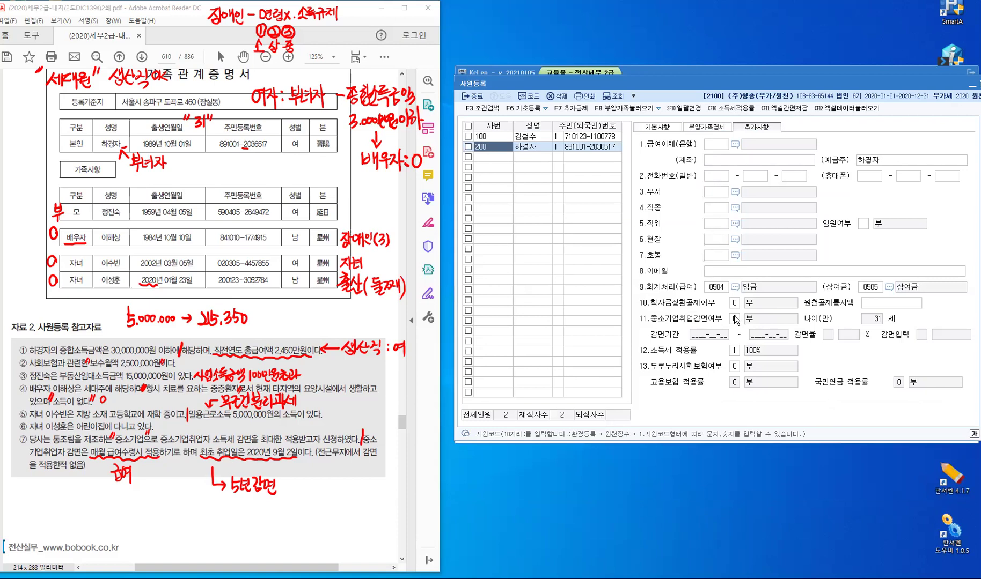
click(734, 319)
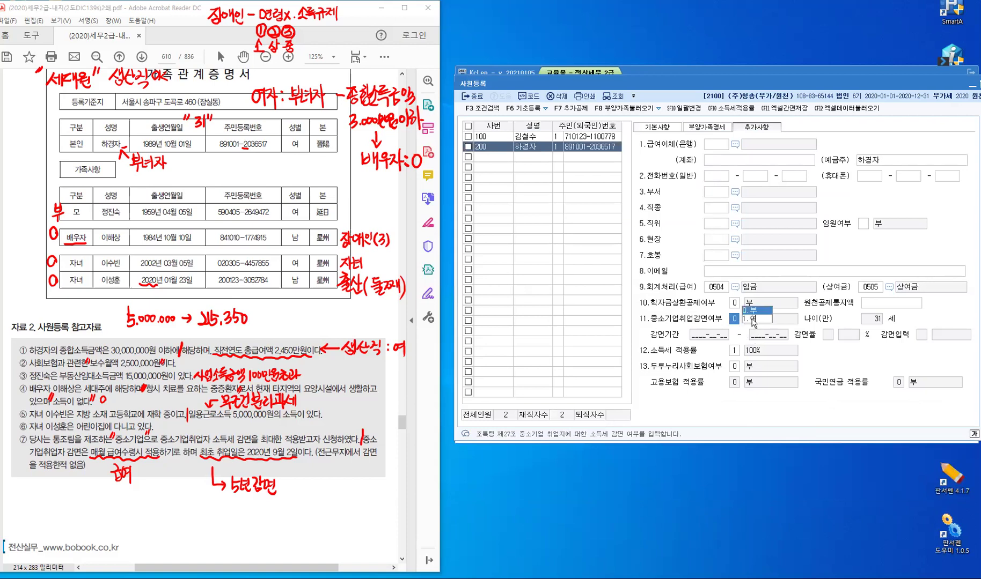
key(Return)
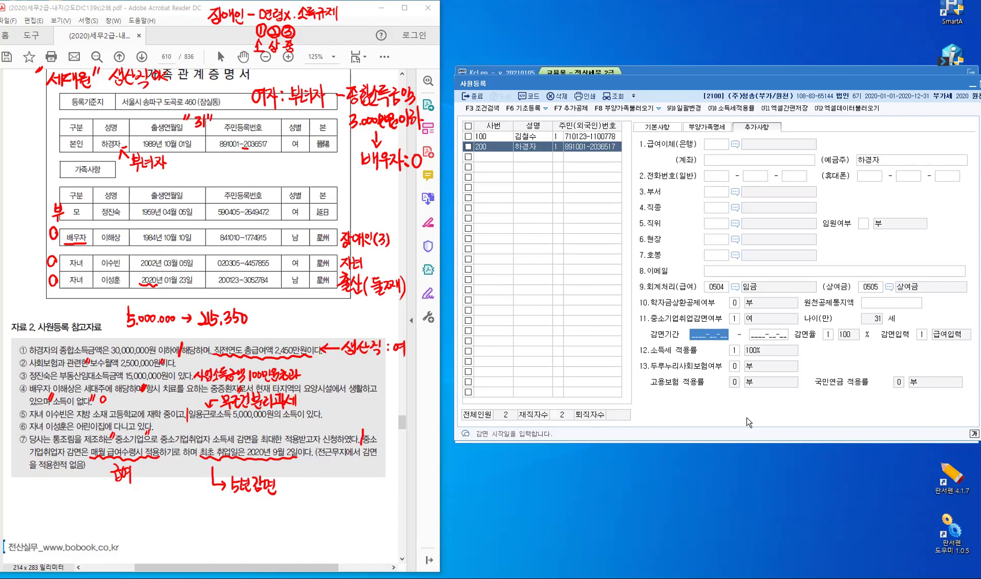
text(2020-09-02)
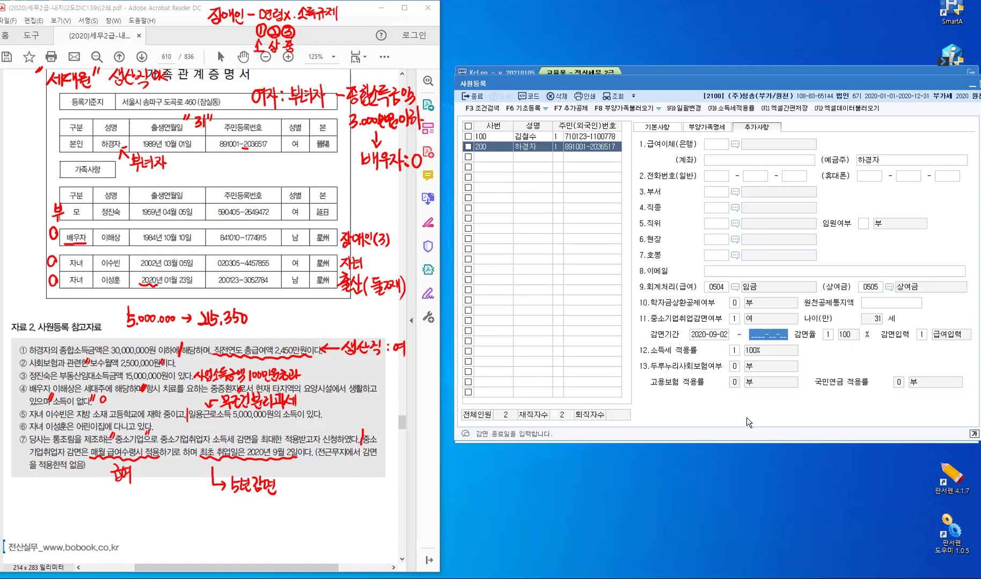
text(2025-09-30)
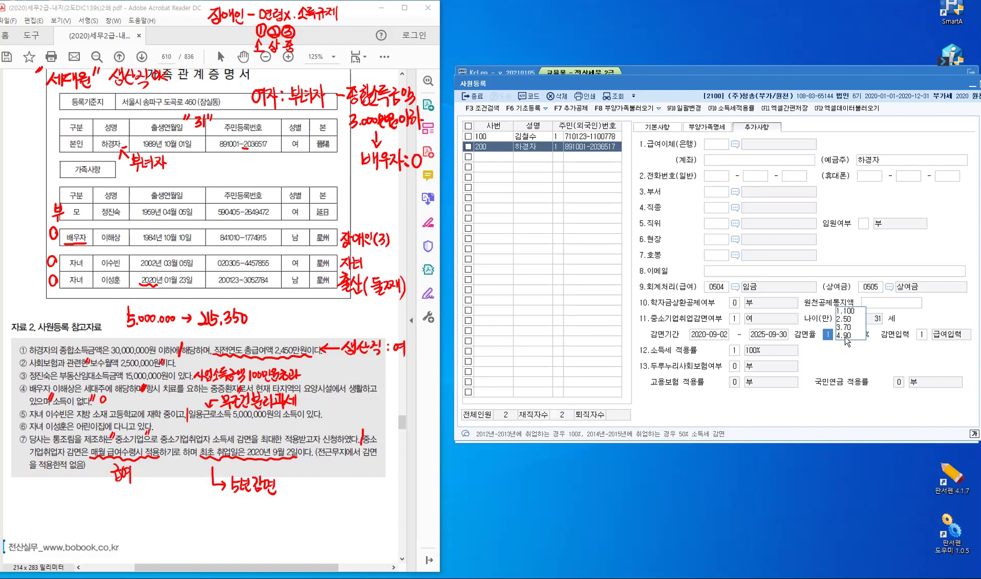
Set the reduction rate to 90%, applied via payroll entry, with 100% income tax rate
click(843, 336)
key(Return)
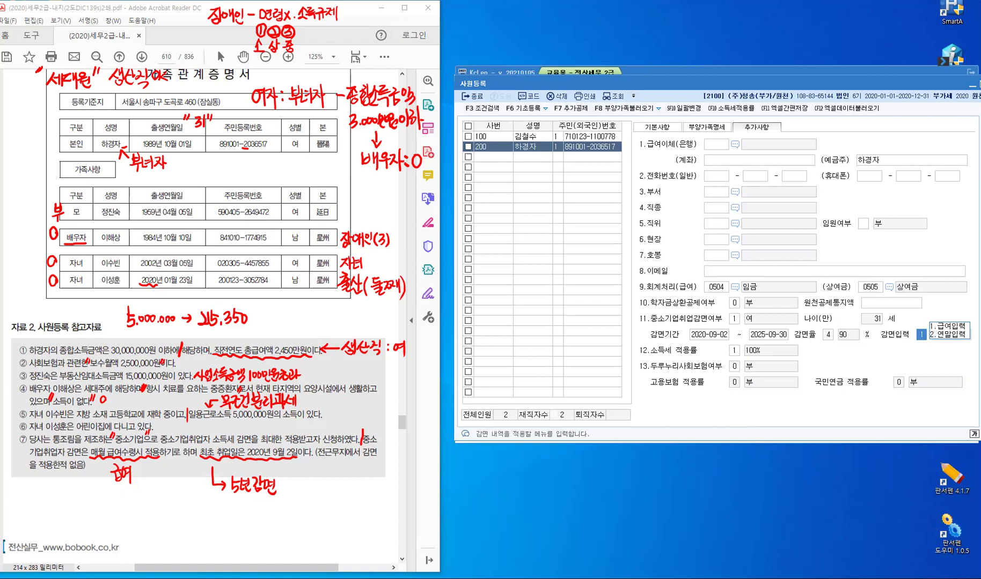
click(125, 491)
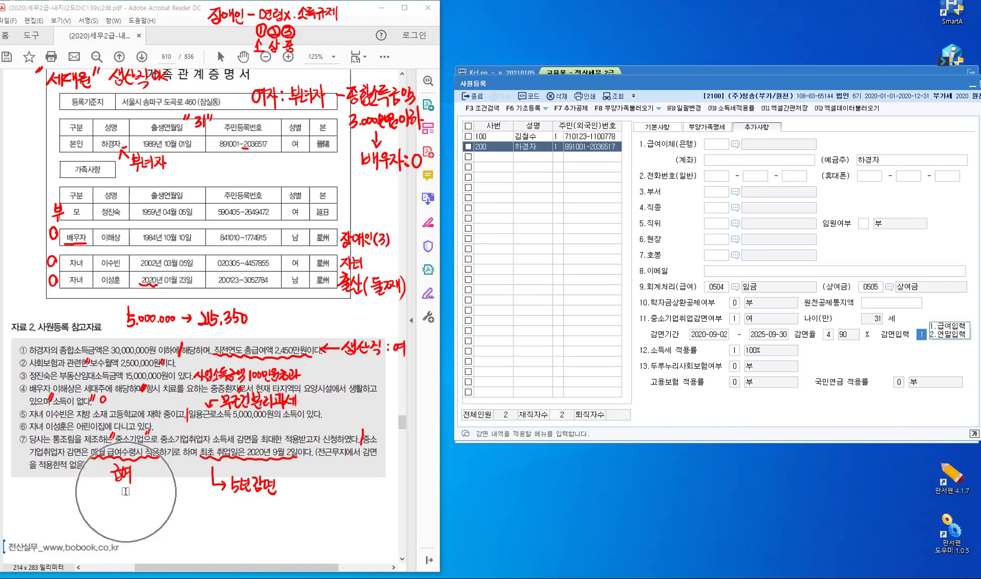
click(938, 327)
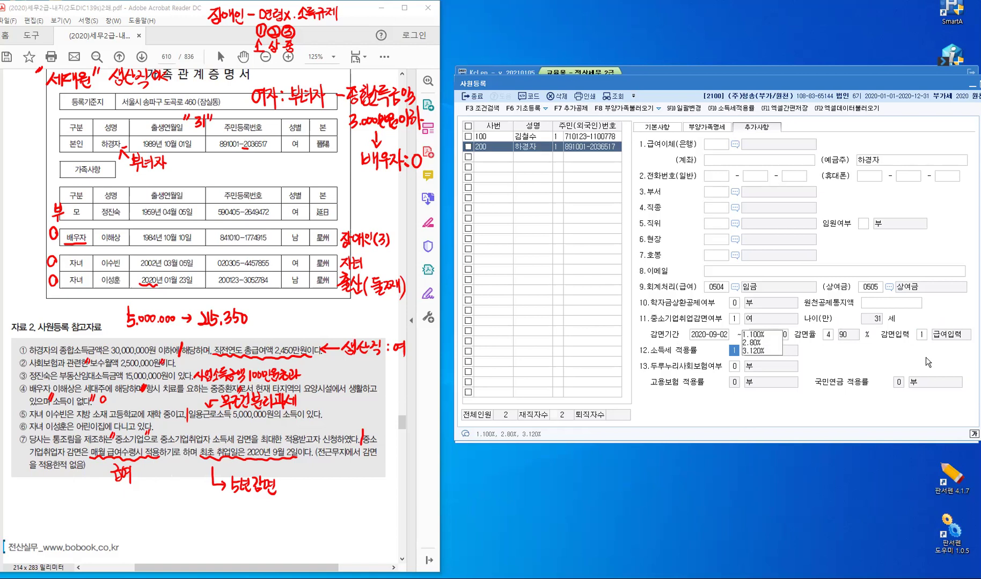
click(764, 335)
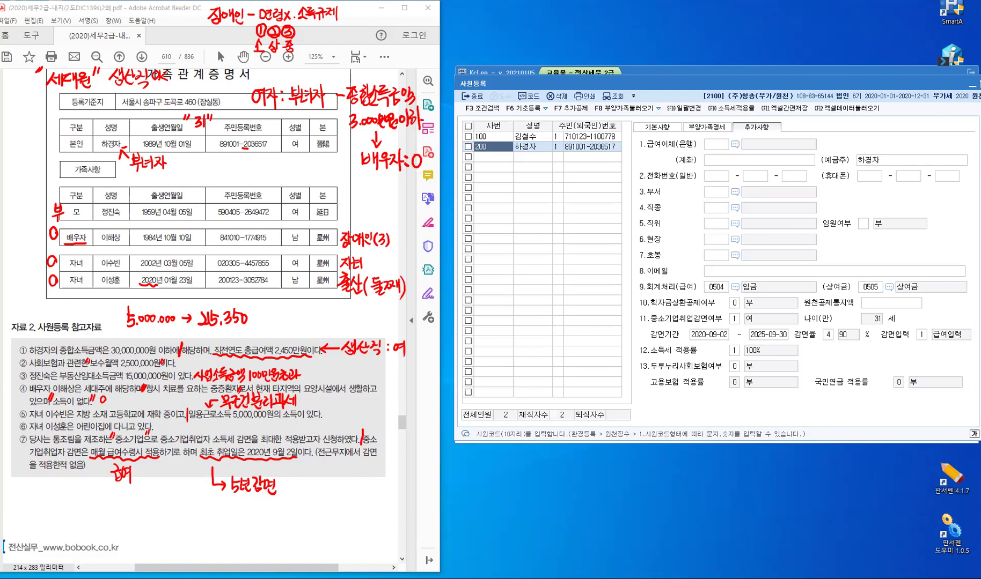
key(alt+Tab)
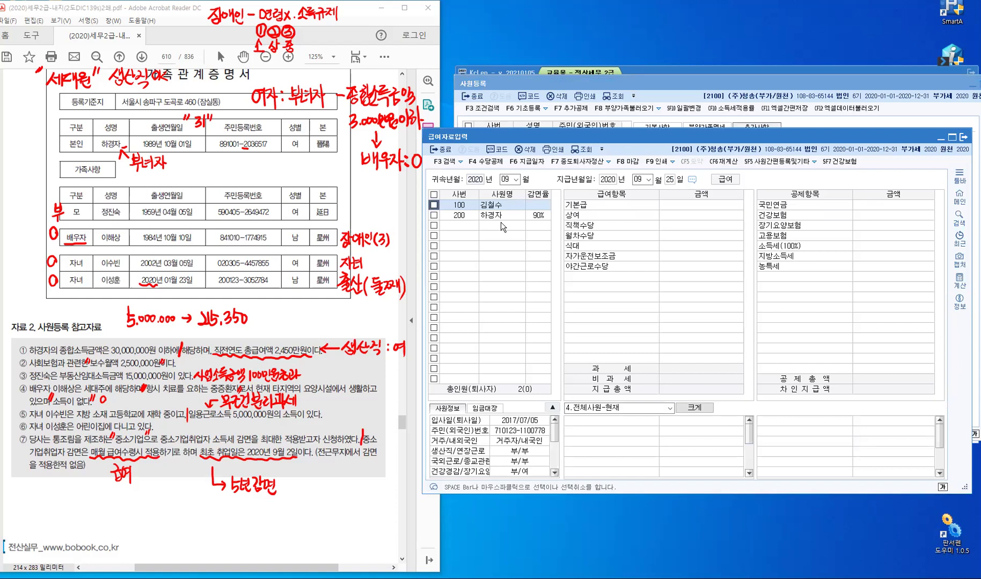
Enter 5,000,000 base pay for employee 200, giving 21,530 income tax and 4,731,910 net
click(464, 216)
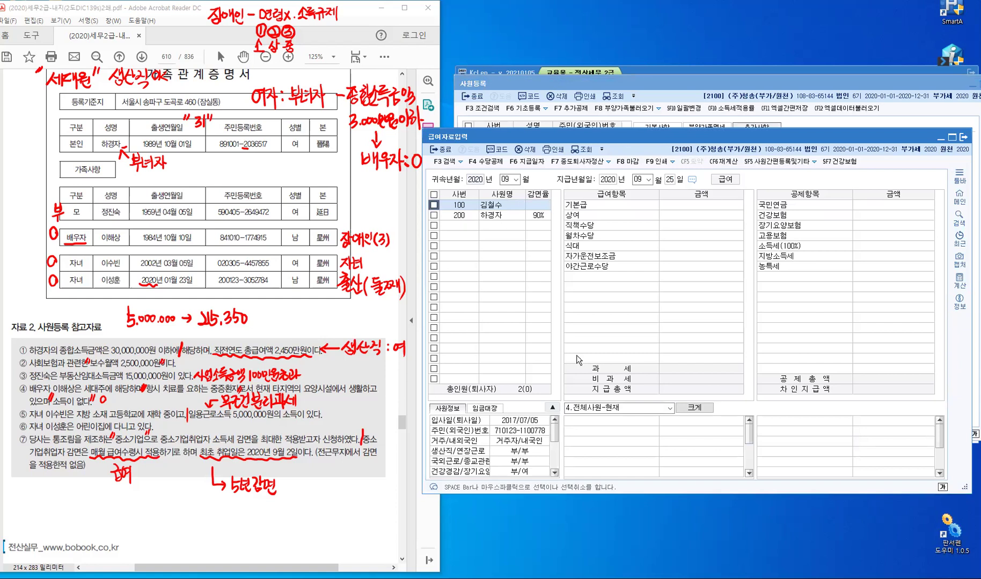
click(703, 205)
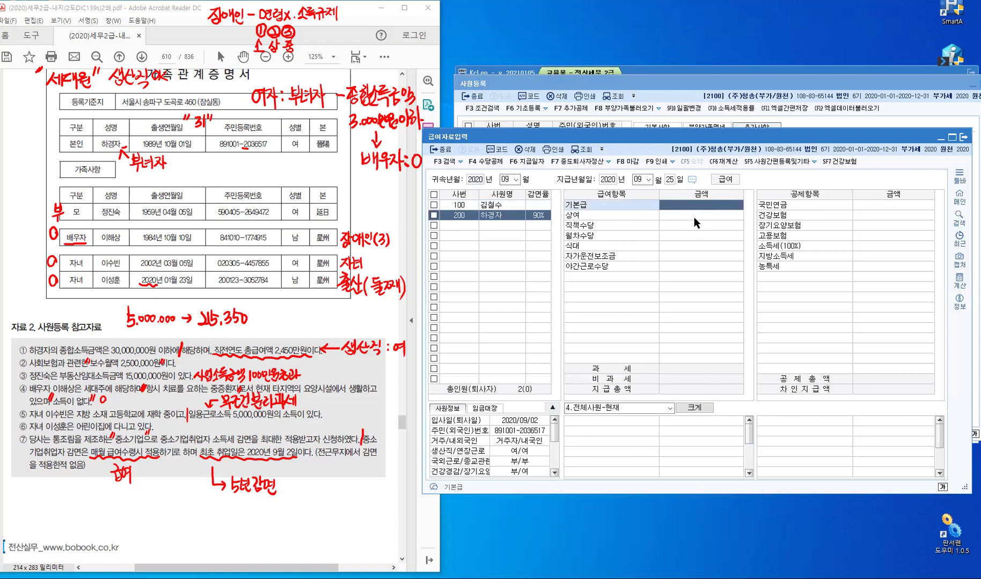
text(5000000)
key(Return)
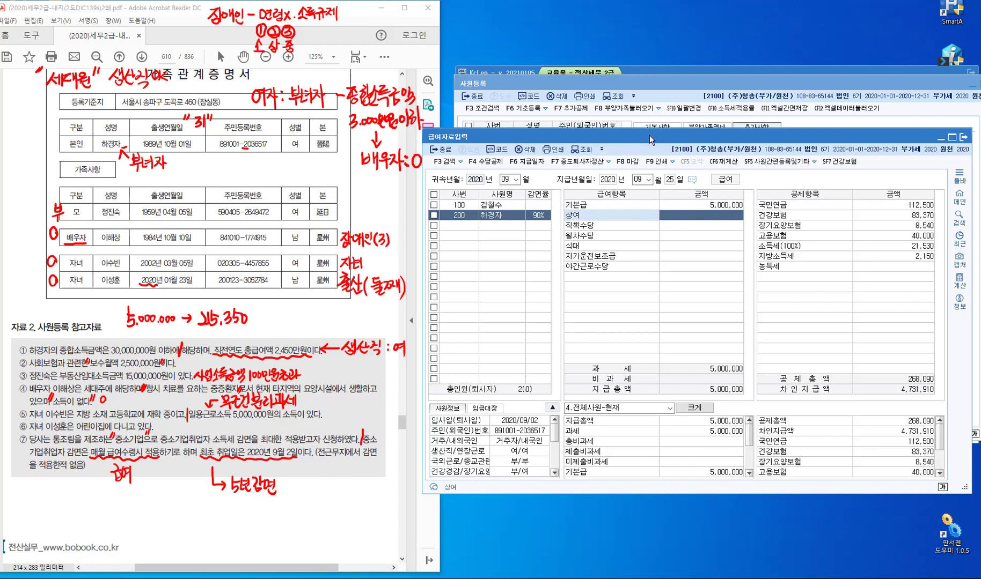
drag(650, 135, 655, 131)
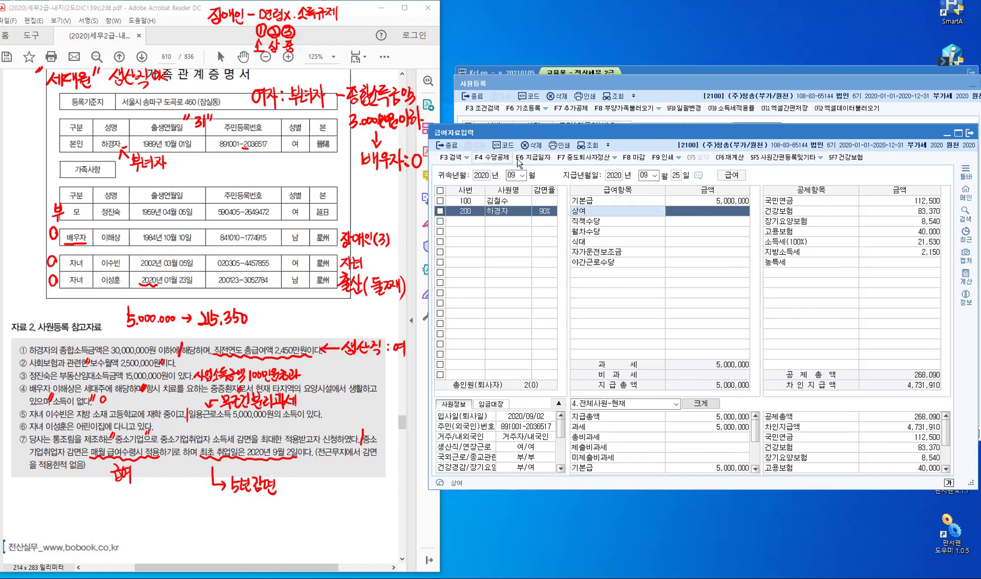
Delete the 2020-09-25 test payroll again and close payroll data entry
key(F6)
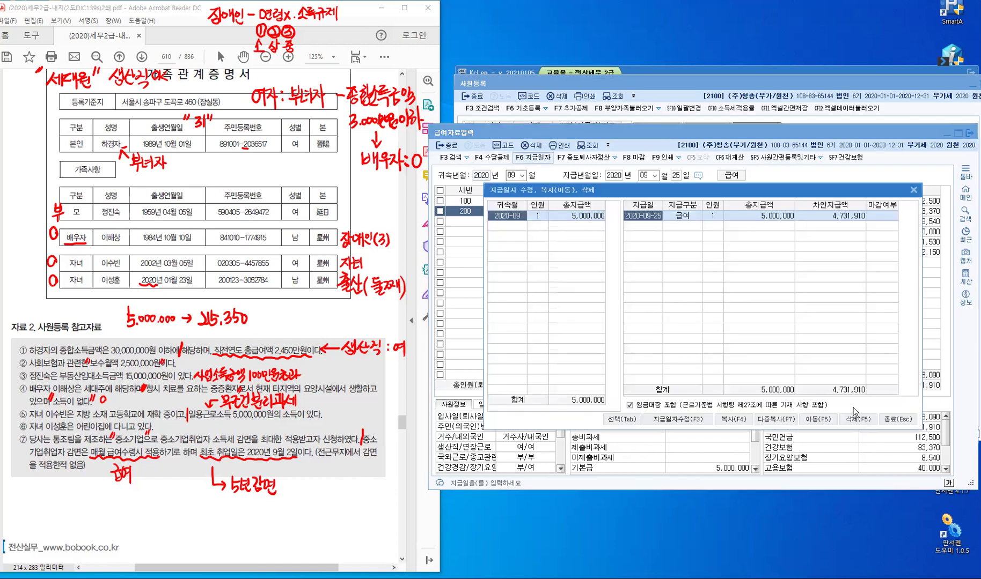
key(F5)
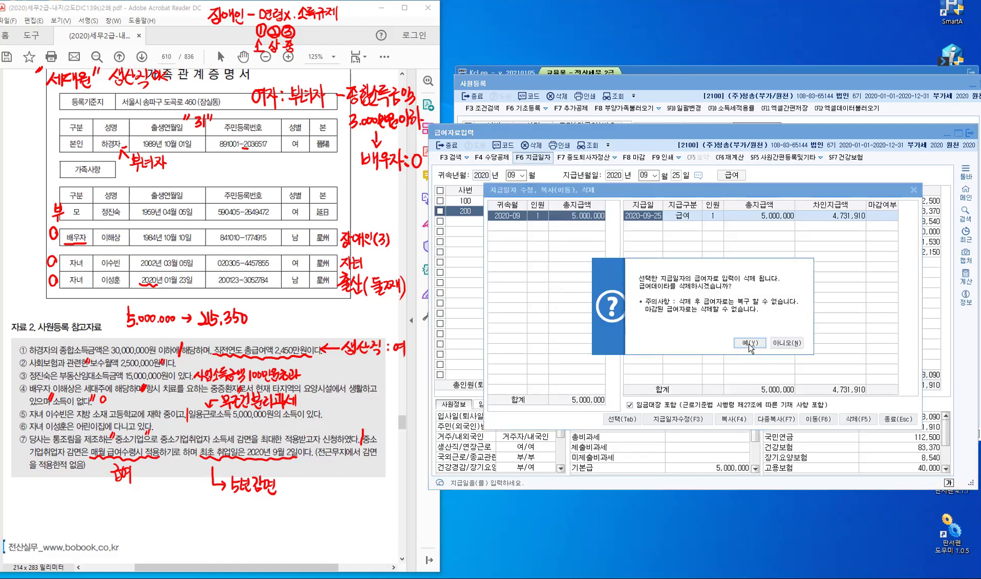
key(Return)
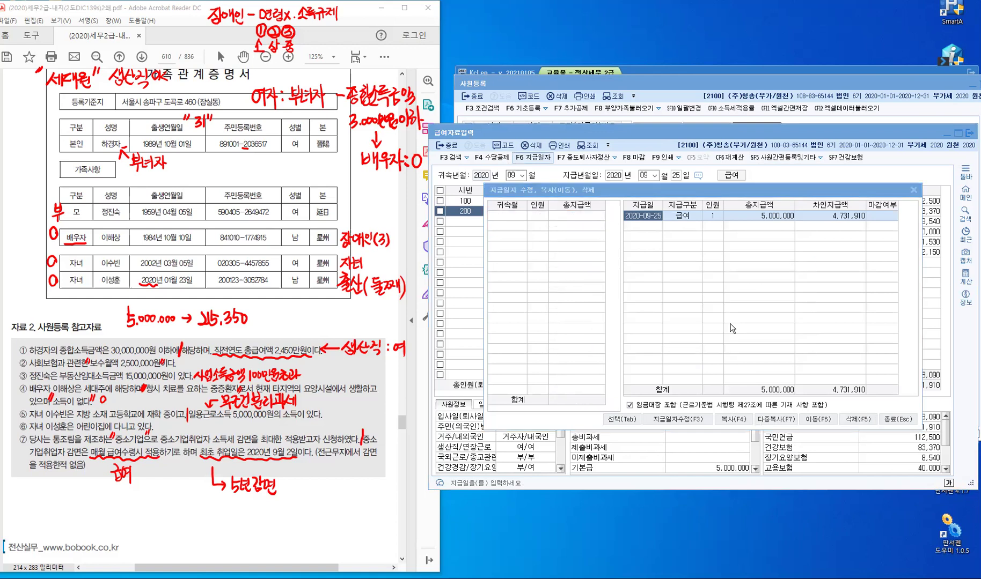
click(895, 423)
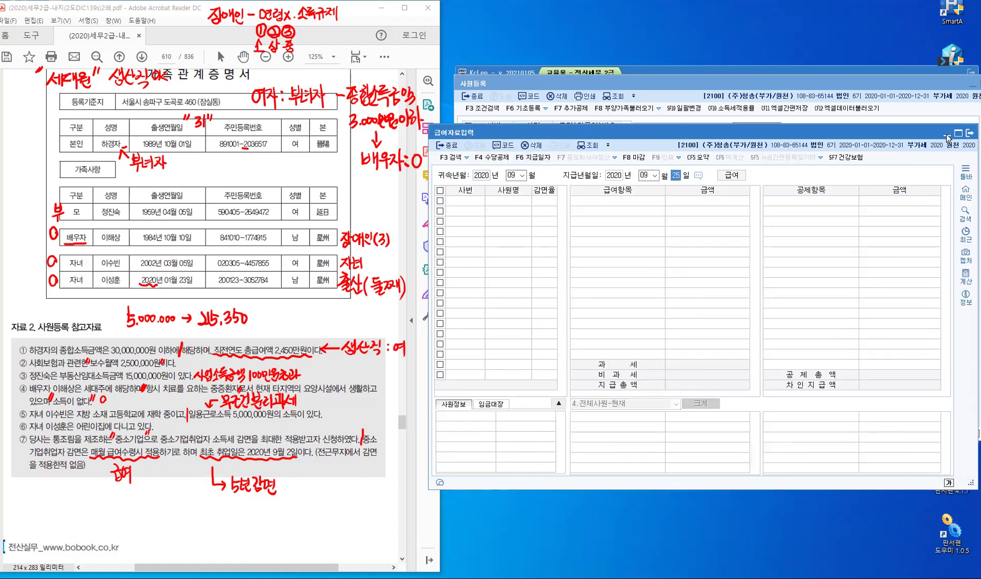
key(Escape)
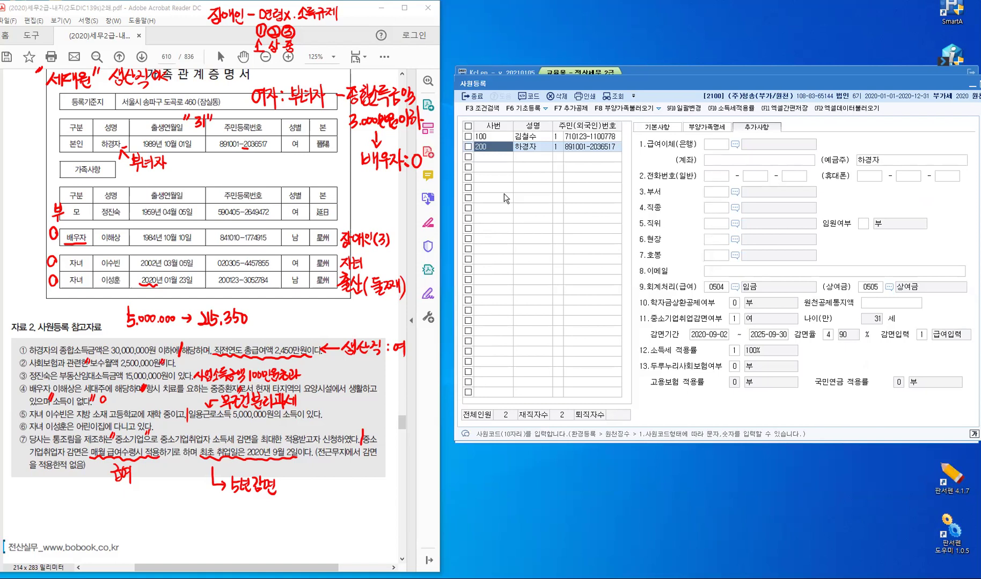
View employee 100's basic details and dependents list
click(502, 136)
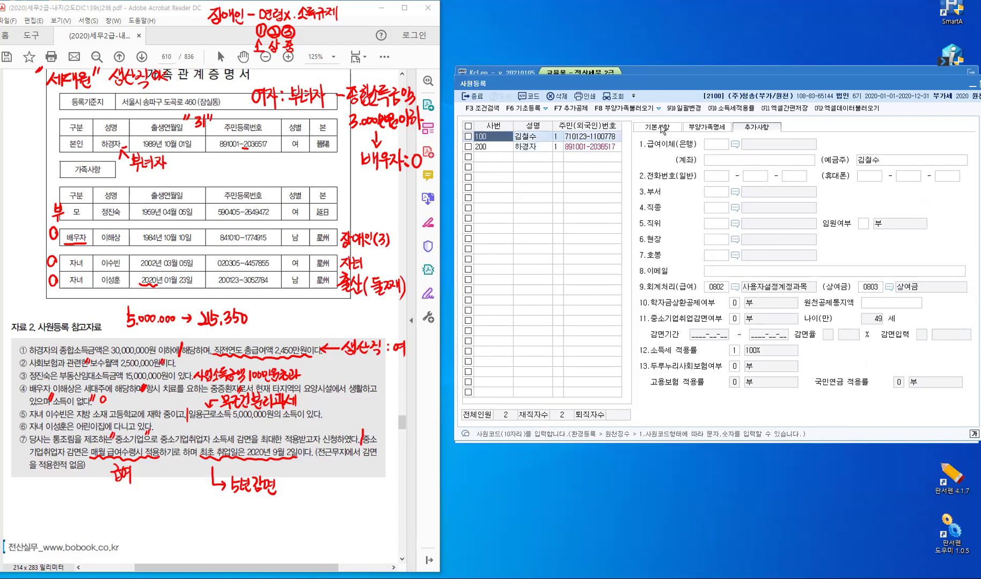
click(661, 128)
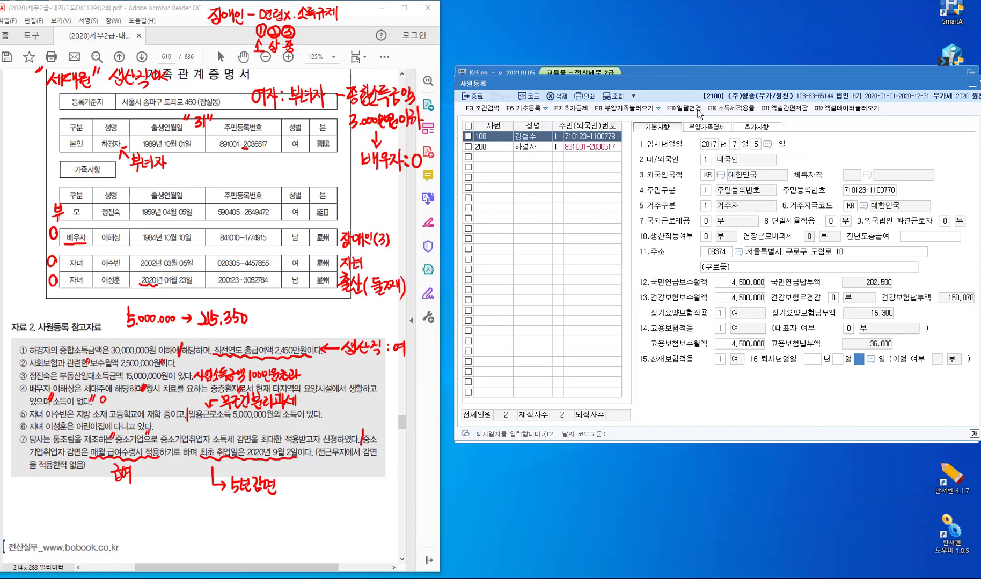
click(701, 126)
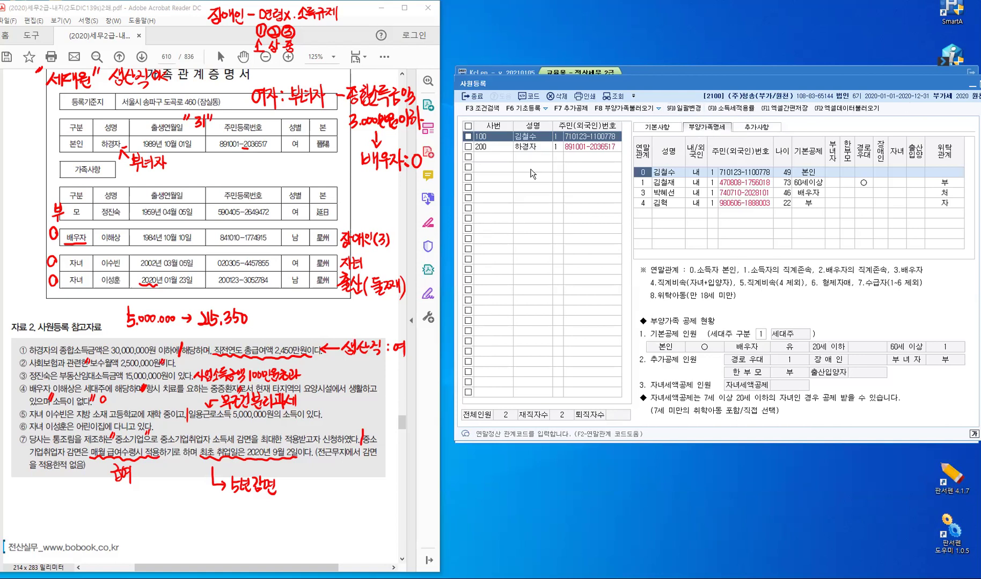
Check employee 200's basic details and five dependents, then move to the blank new row
click(491, 148)
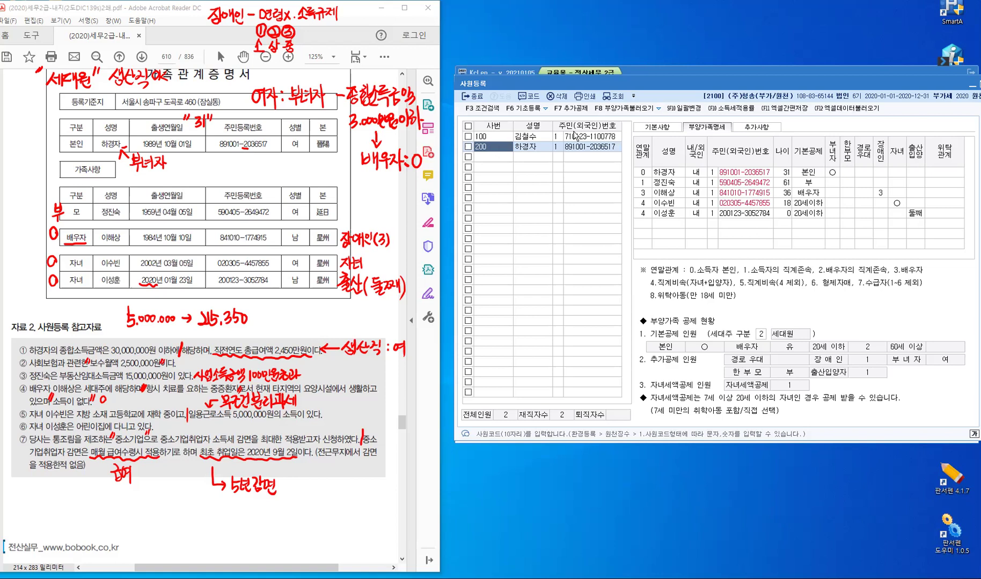
click(642, 129)
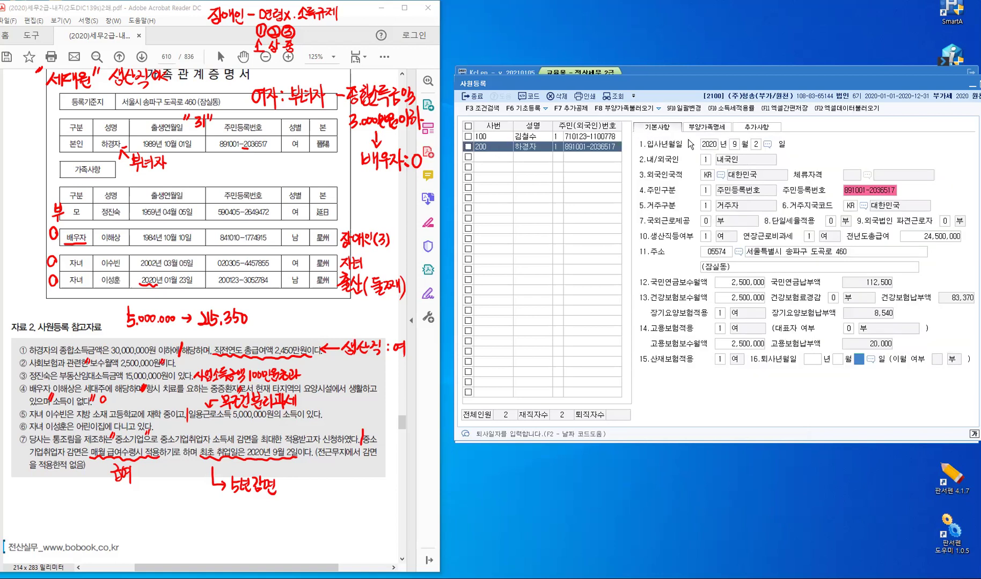
click(705, 127)
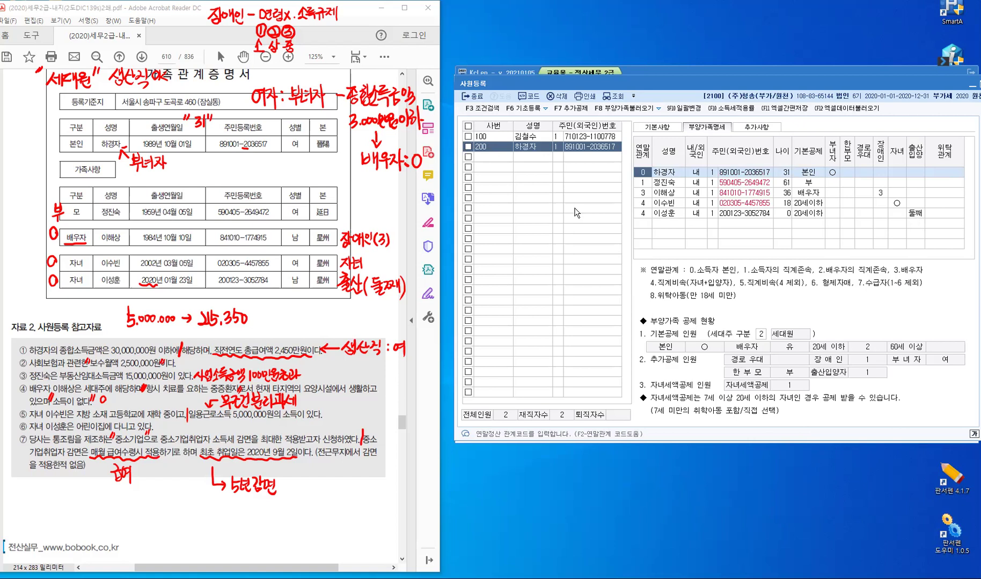
click(490, 160)
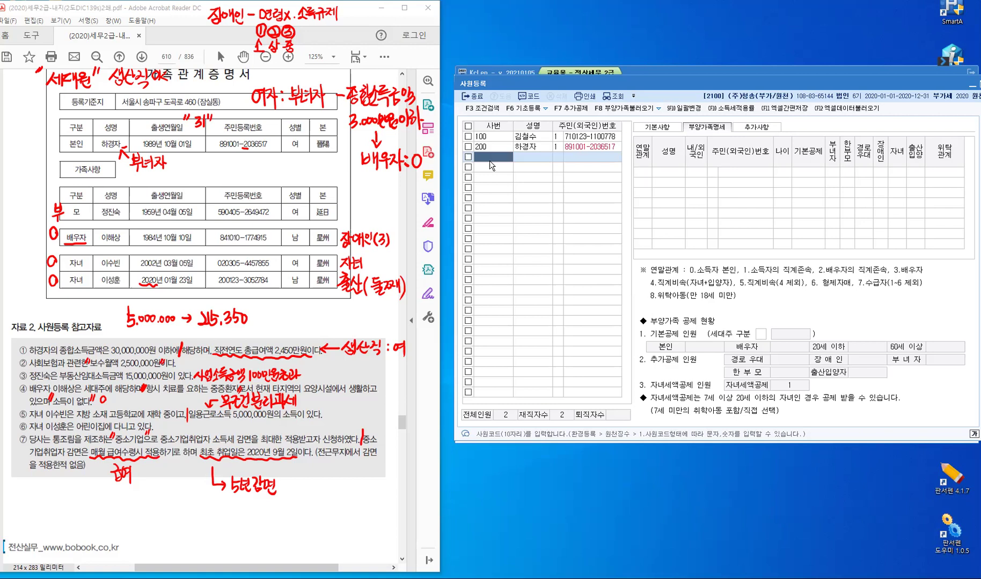
key(Escape)
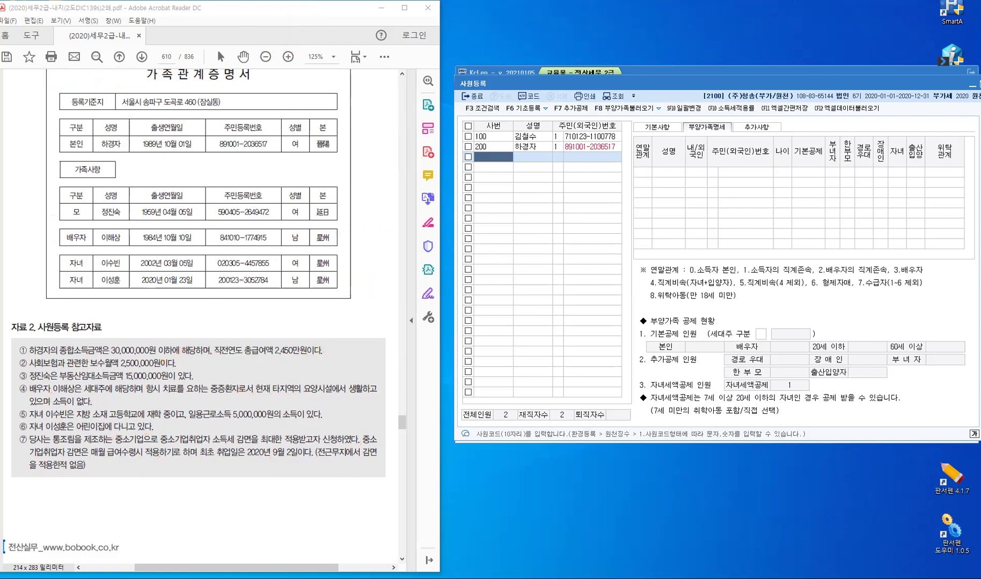